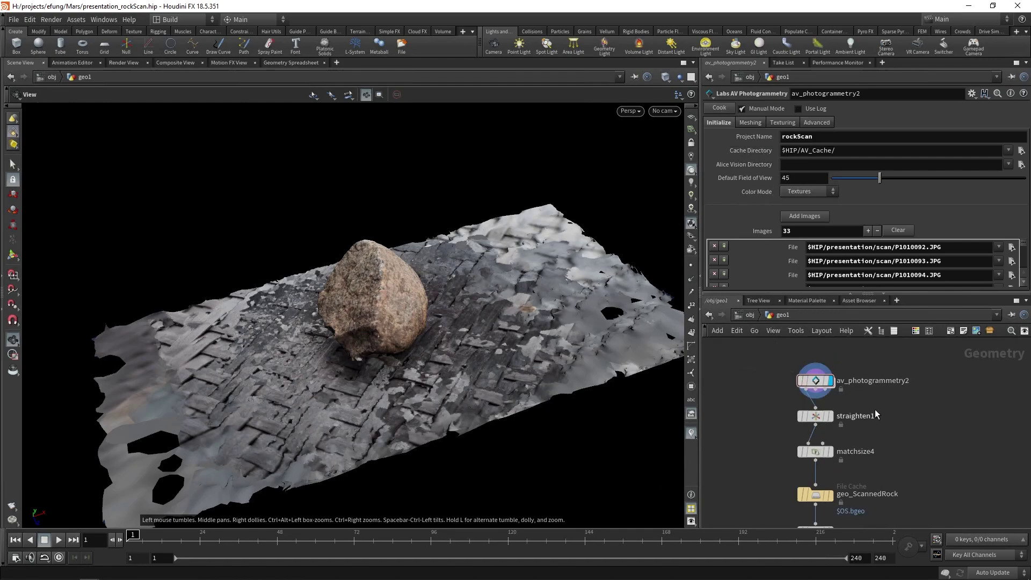
# - Look inside the av_photogrammetry2 node's network and return to the geo1 level
pyautogui.doubleClick(819, 384)
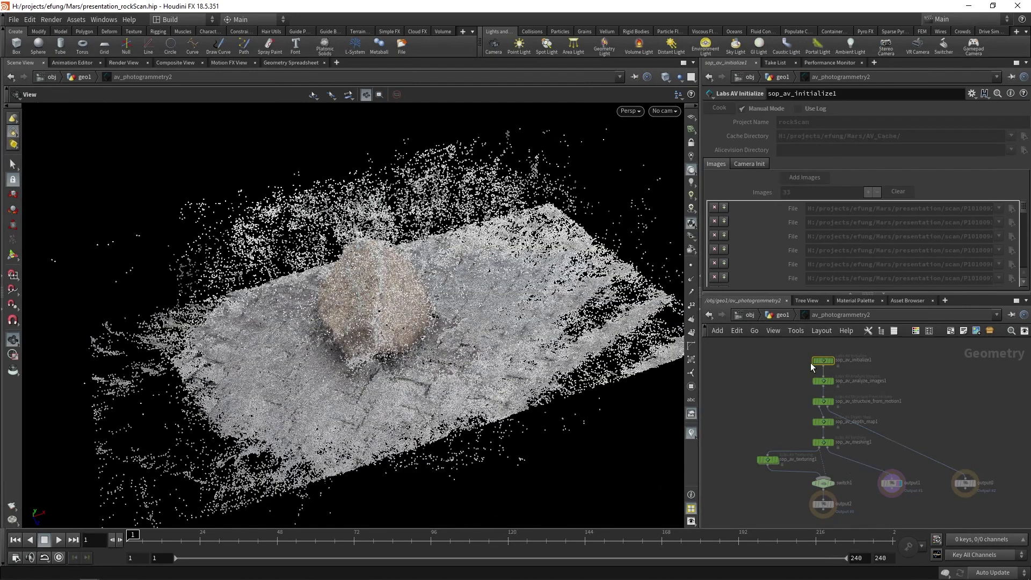
pyautogui.click(780, 315)
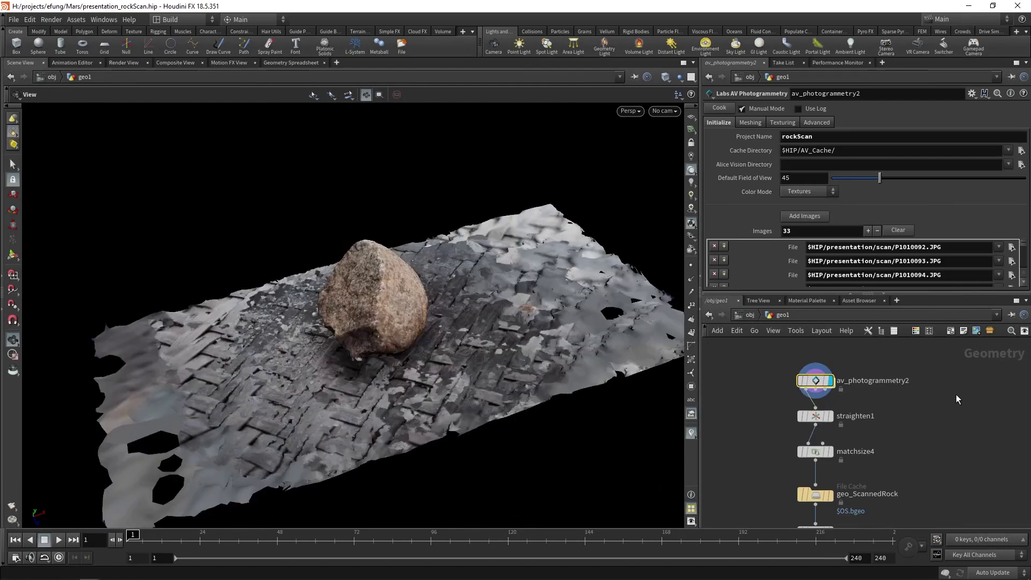
# - Display and select the blast1 node, and frame the isolated scanned rock in the viewport
pyautogui.moveTo(917, 477); pyautogui.dragTo(929, 389, button='middle')
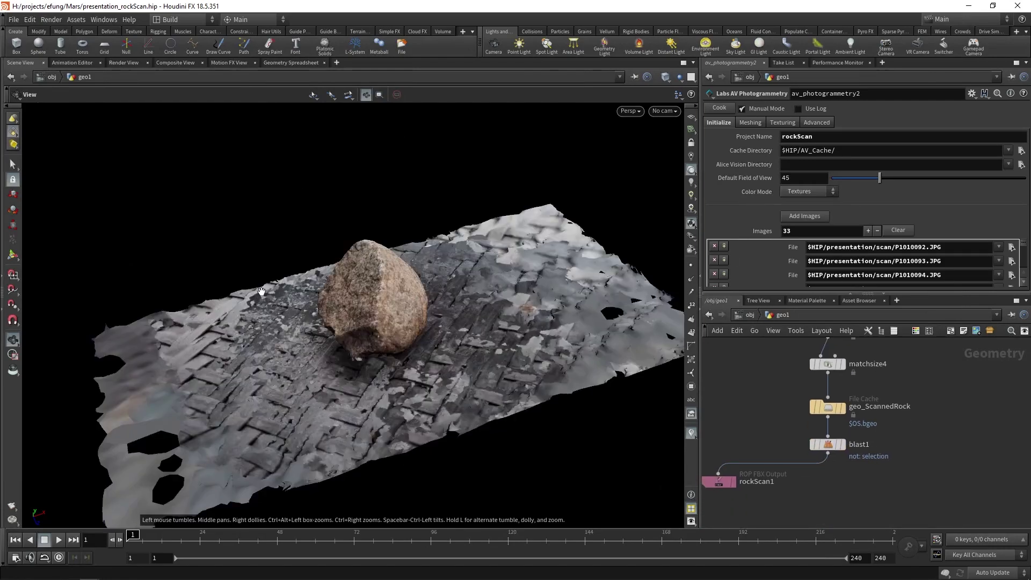
pyautogui.click(843, 445)
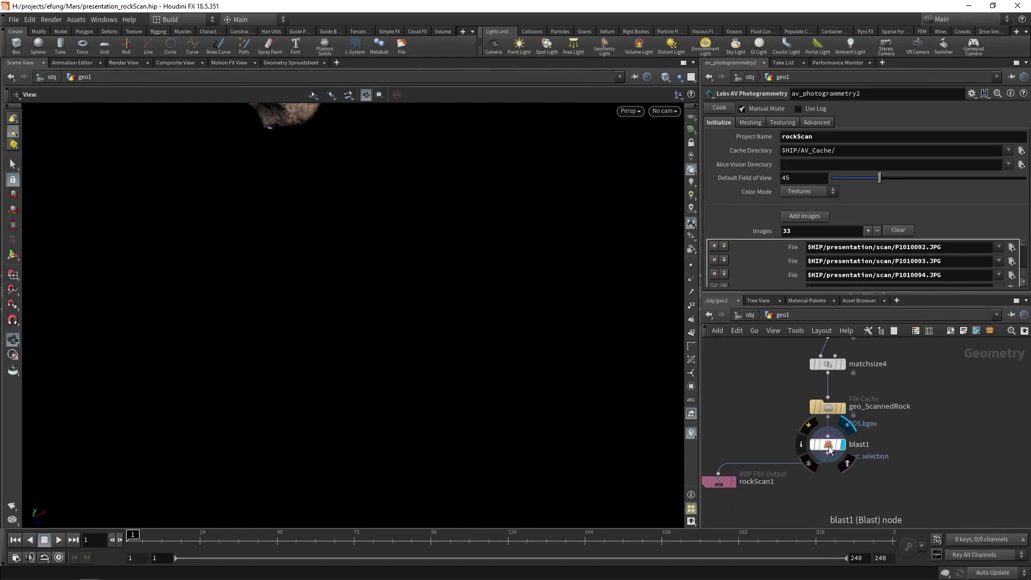
pyautogui.click(830, 446)
pyautogui.press('f')
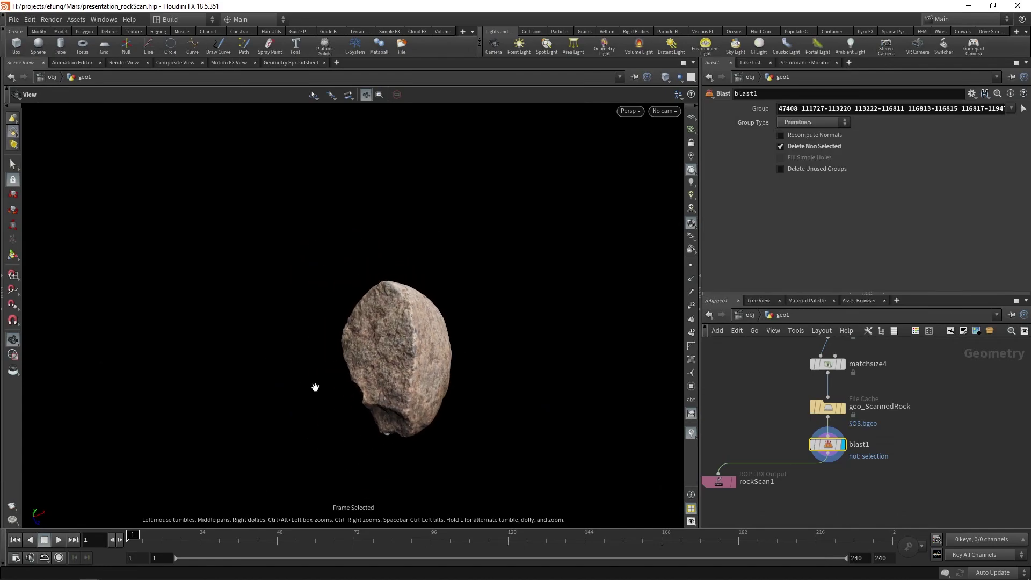
pyautogui.moveTo(394, 346); pyautogui.dragTo(385, 310, button='middle')
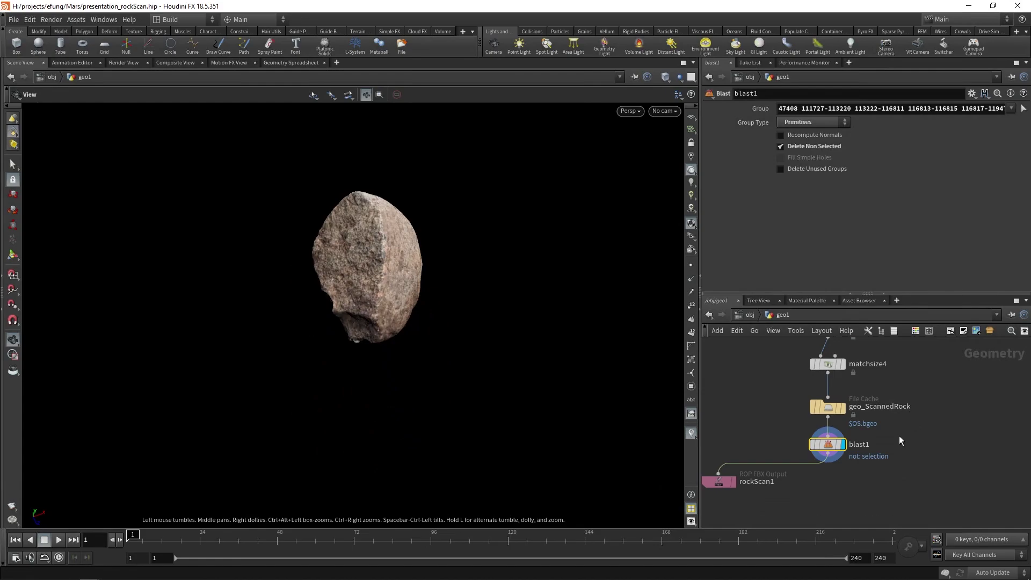
# - Follow the rock cleanup chain from object_merge1 through the mid-res branch, and display normal2's output from another angle
pyautogui.scroll(-3, 911, 485)
pyautogui.moveTo(708, 521); pyautogui.dragTo(890, 426, button='middle')
pyautogui.scroll(1, 798, 463)
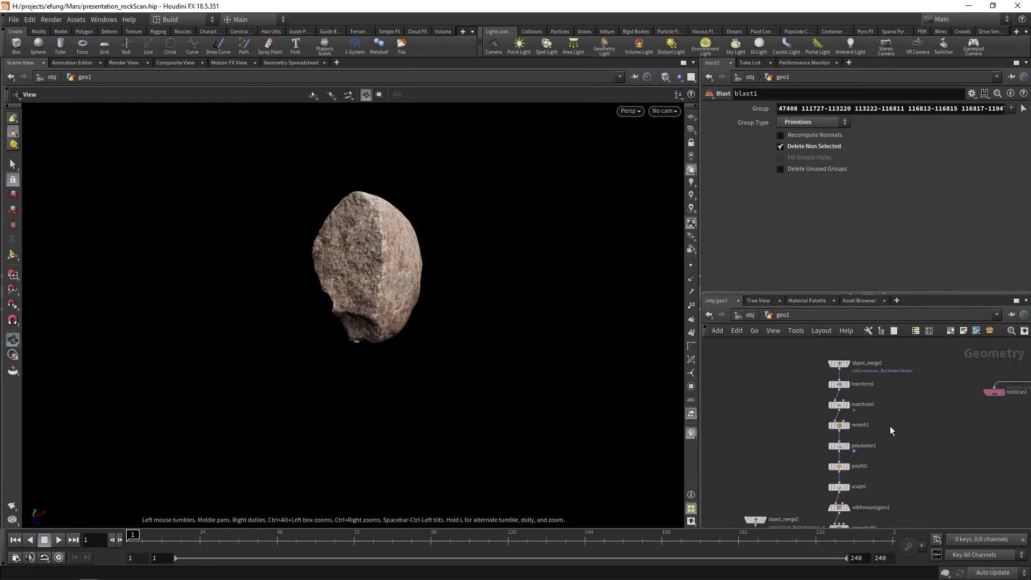
pyautogui.scroll(2, 890, 427)
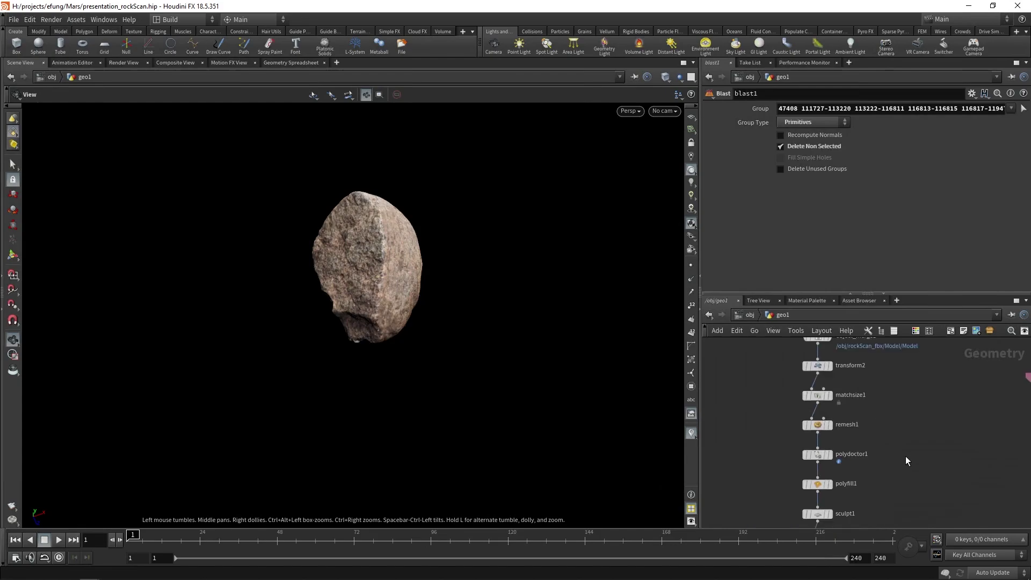
pyautogui.moveTo(907, 461); pyautogui.dragTo(895, 405, button='middle')
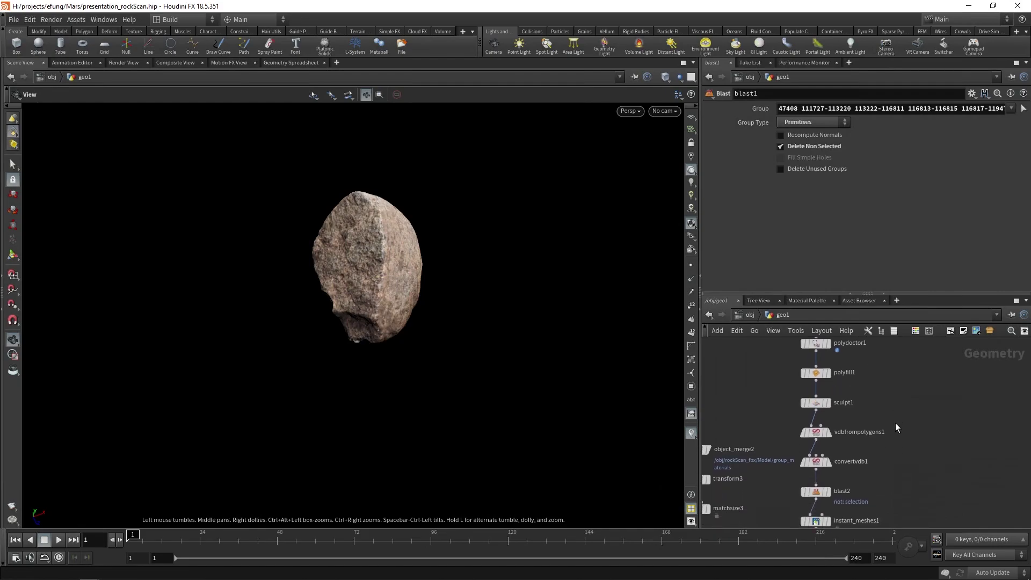
pyautogui.moveTo(918, 462)
pyautogui.mouseDown(button='middle')
pyautogui.moveTo(913, 424)
pyautogui.moveTo(889, 395)
pyautogui.mouseUp(button='middle')
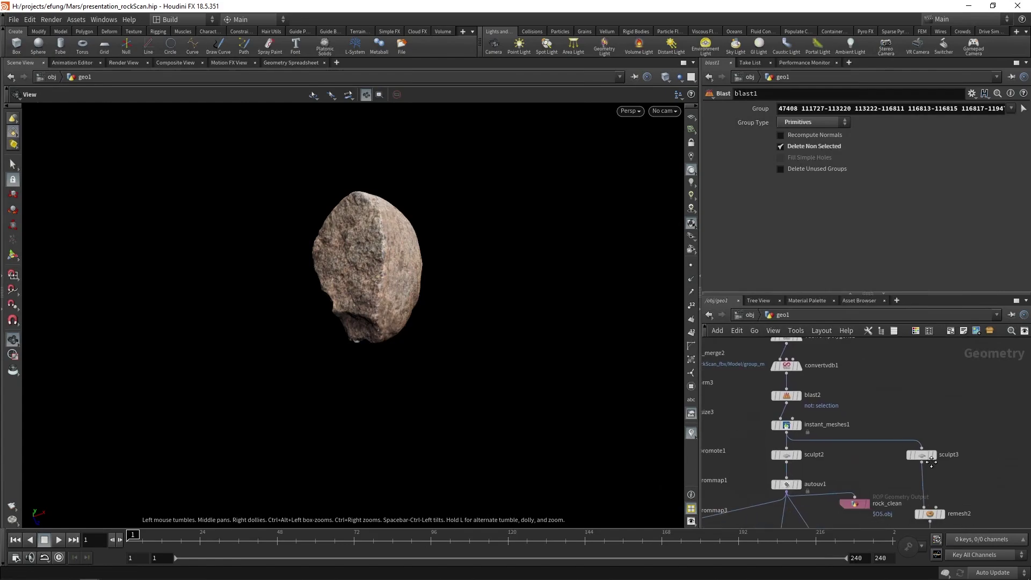
pyautogui.moveTo(932, 462); pyautogui.dragTo(881, 411, button='middle')
pyautogui.moveTo(932, 500); pyautogui.dragTo(929, 397, button='middle')
pyautogui.click(886, 486)
pyautogui.click(873, 485)
pyautogui.moveTo(363, 272); pyautogui.dragTo(499, 274)
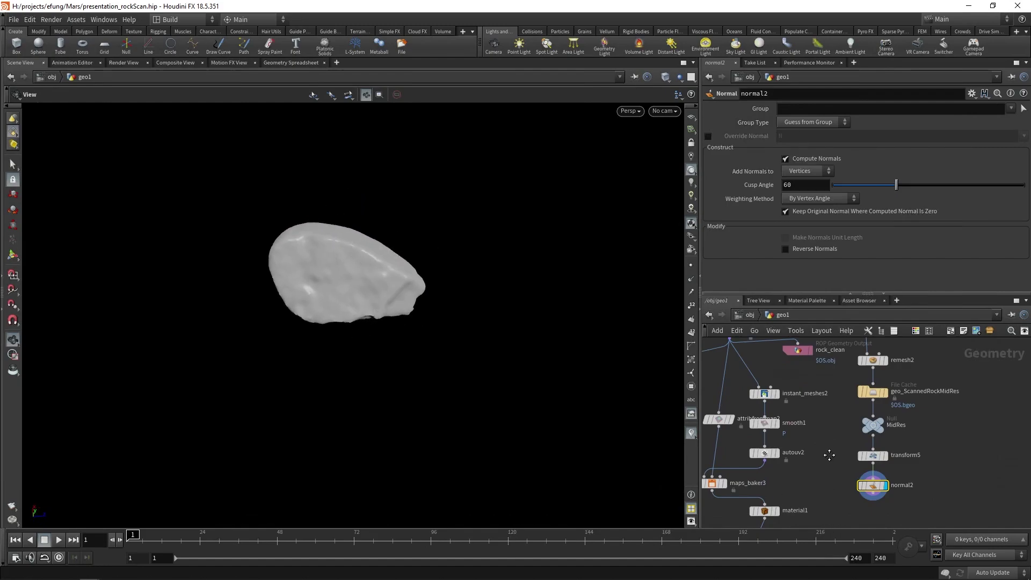
# - Display the textured low-res rock at the geo_ScannedRockLowRes cache and at normal1, viewing it from several angles
pyautogui.moveTo(829, 456); pyautogui.dragTo(833, 437, button='middle')
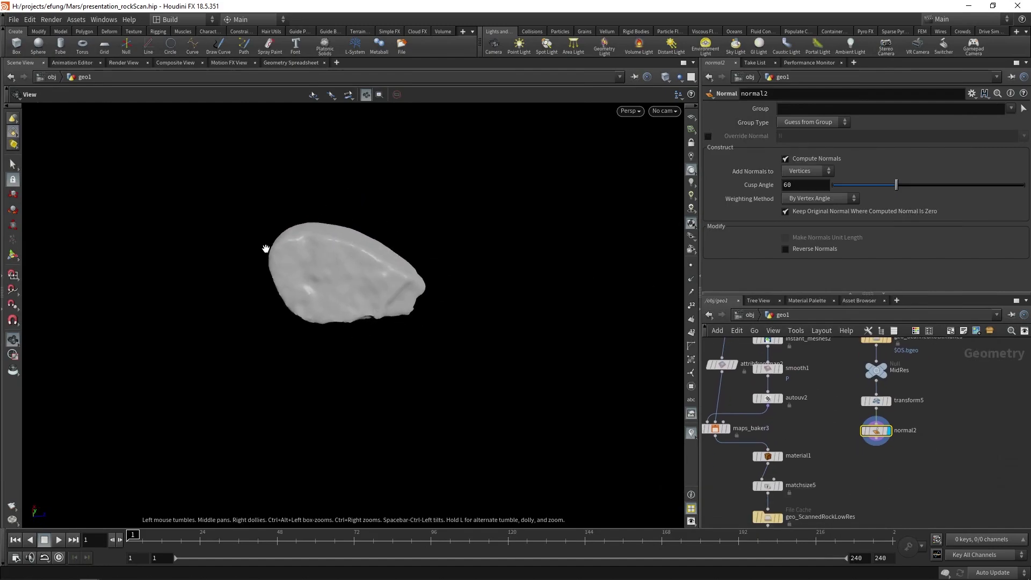
pyautogui.moveTo(785, 521); pyautogui.dragTo(805, 453, button='middle')
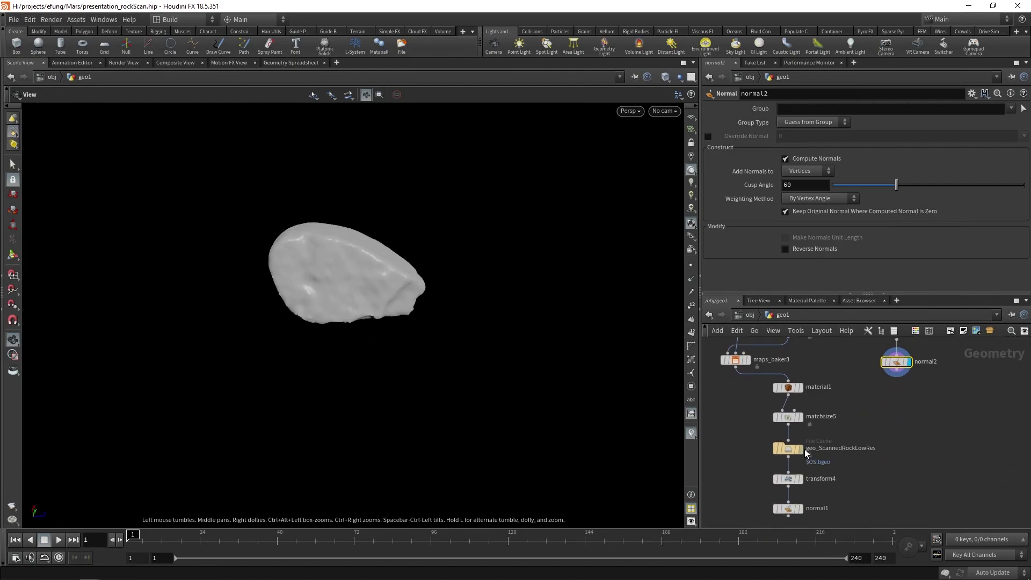
pyautogui.click(804, 452)
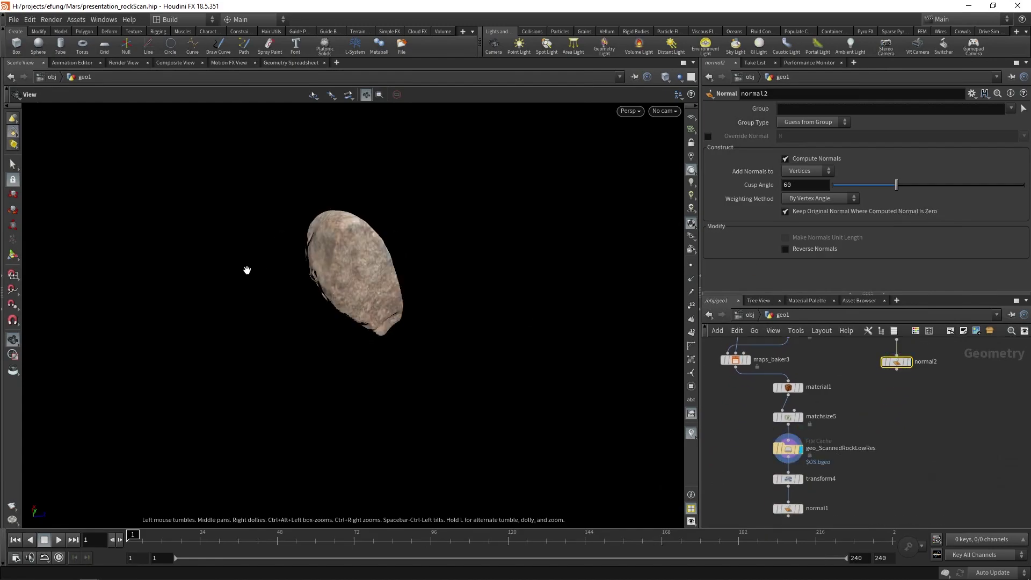
pyautogui.moveTo(382, 270); pyautogui.dragTo(430, 290)
pyautogui.click(802, 509)
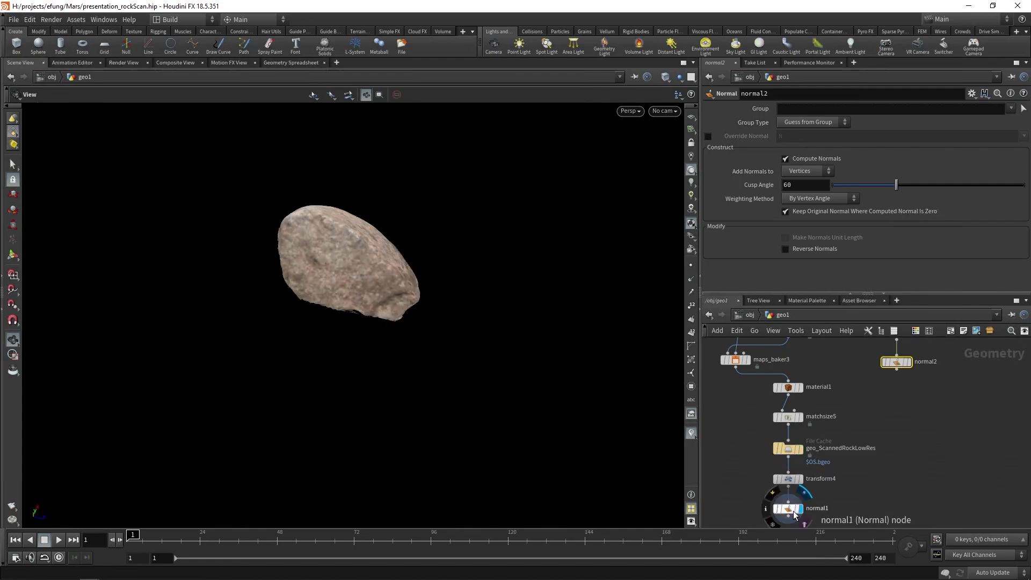
pyautogui.moveTo(345, 334); pyautogui.dragTo(444, 253)
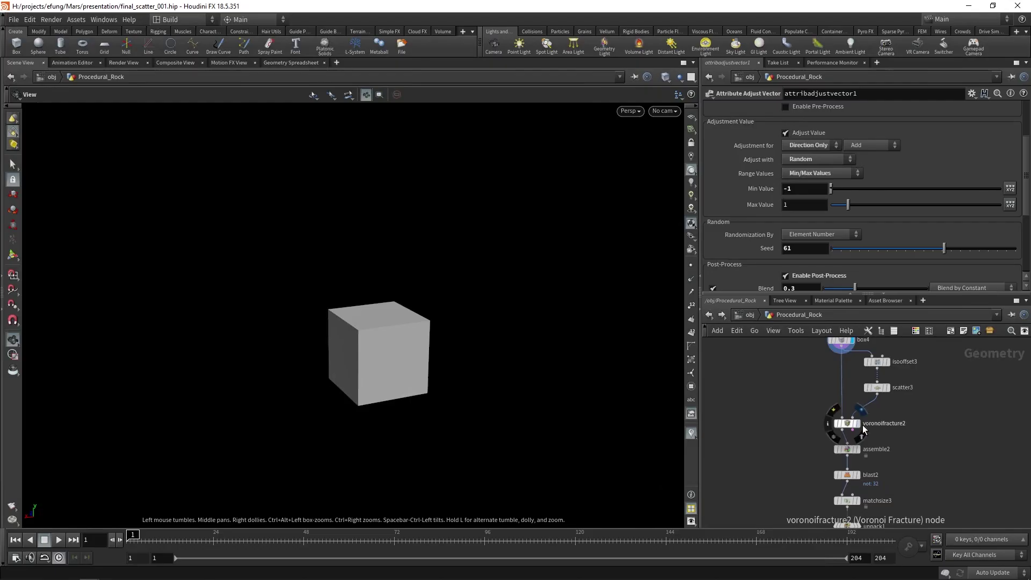
# - Display the scatter3 point cloud in the Procedural_Rock network and view it from another angle
pyautogui.scroll(2, 853, 377)
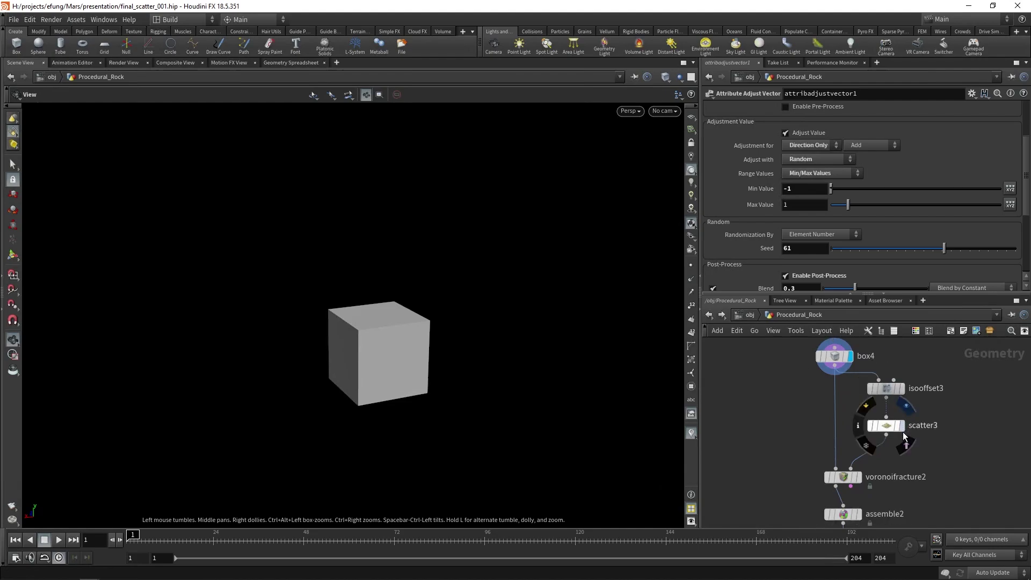
pyautogui.click(903, 428)
pyautogui.moveTo(493, 353); pyautogui.dragTo(442, 338)
# - Display the voronoifracture2 cube with wireframe edges over the shading so the fracture pieces can be examined
pyautogui.moveTo(899, 454); pyautogui.dragTo(894, 427, button='middle')
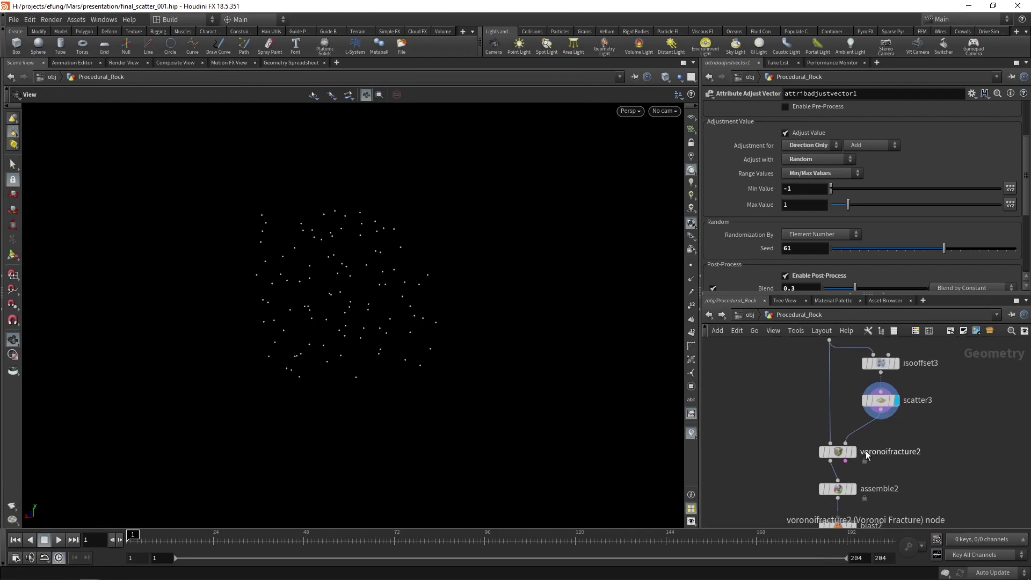
pyautogui.click(854, 452)
pyautogui.click(837, 452)
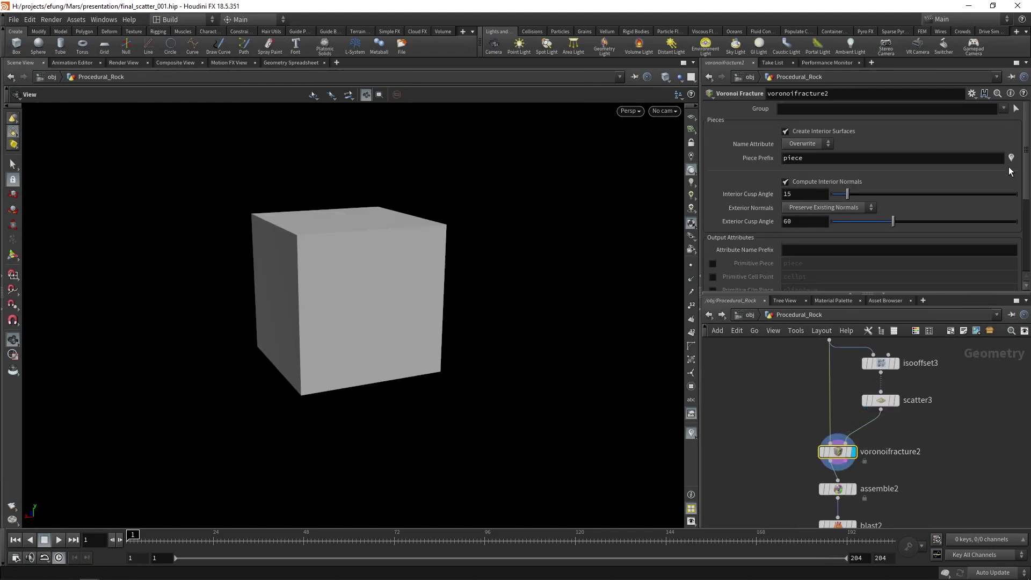
pyautogui.moveTo(425, 255); pyautogui.dragTo(424, 279)
pyautogui.click(666, 77)
pyautogui.click(684, 188)
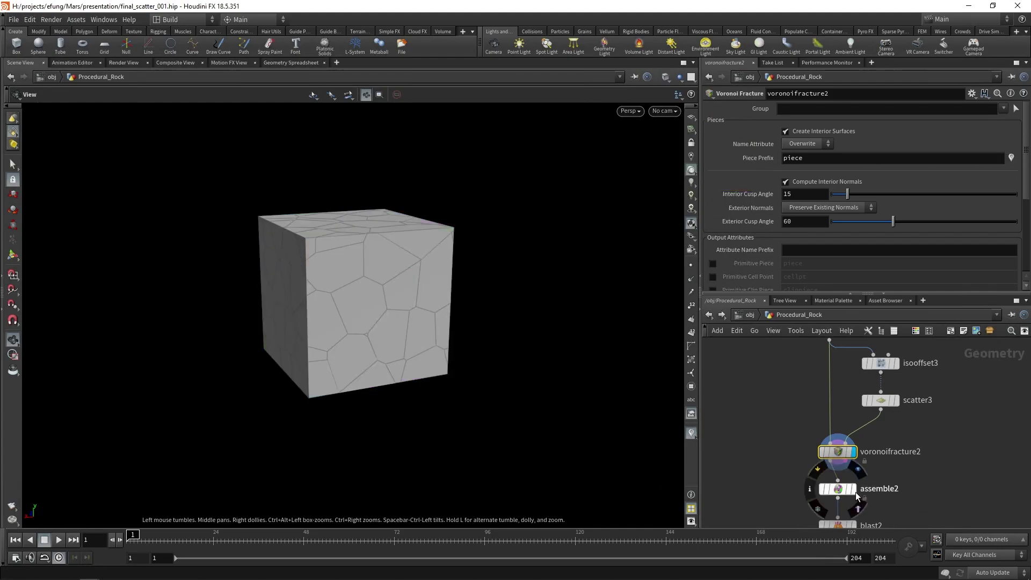
# - Display the single fracture piece isolated by blast2 and view it up close
pyautogui.moveTo(894, 469); pyautogui.dragTo(879, 401, button='middle')
pyautogui.click(847, 463)
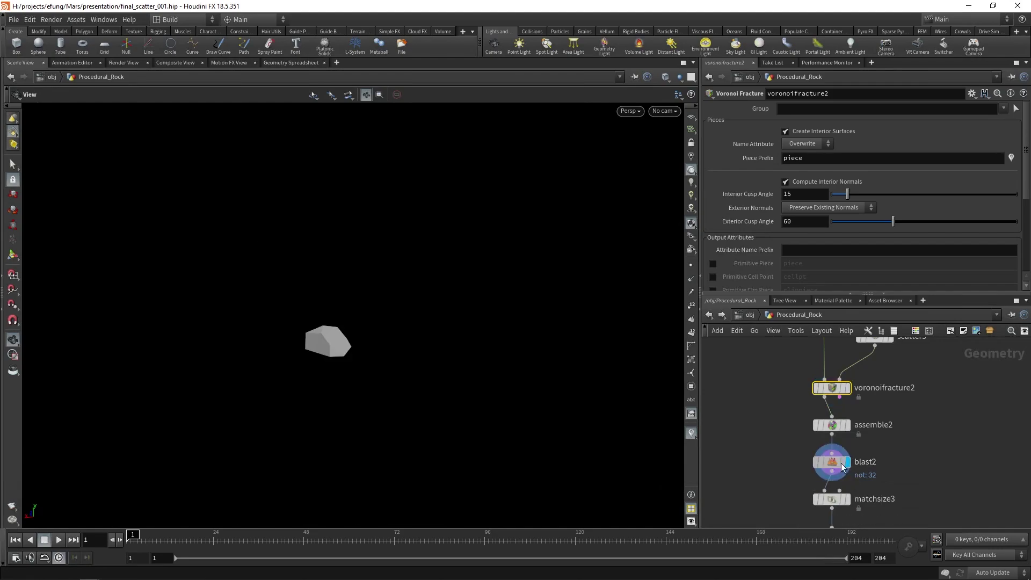
pyautogui.moveTo(328, 346); pyautogui.dragTo(363, 356, button='right')
pyautogui.scroll(-3, 904, 460)
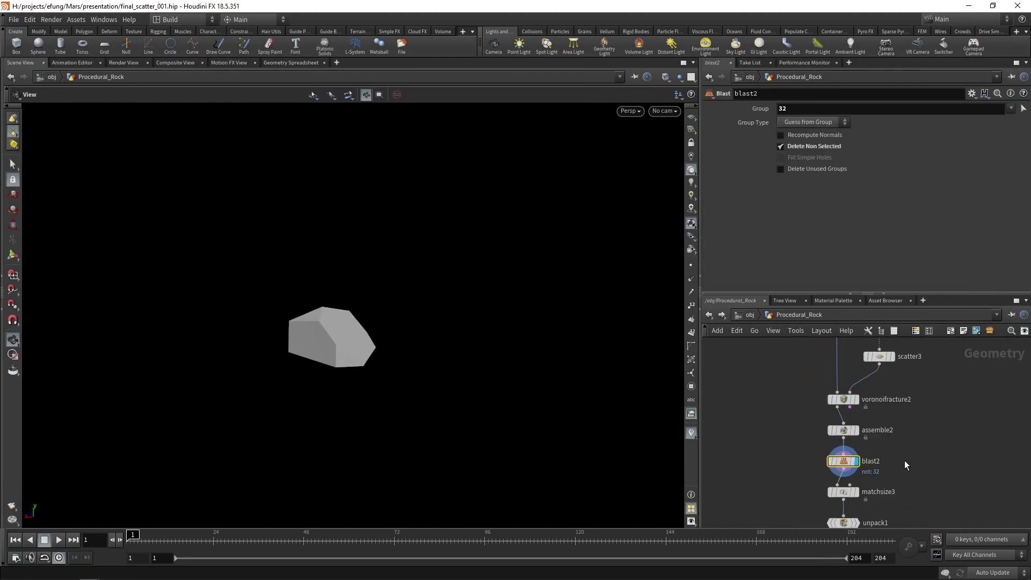
# - Display the clipped and capped piece at polyfill1, frame it and examine its flat base
pyautogui.moveTo(894, 526); pyautogui.dragTo(891, 450, button='middle')
pyautogui.scroll(1, 861, 461)
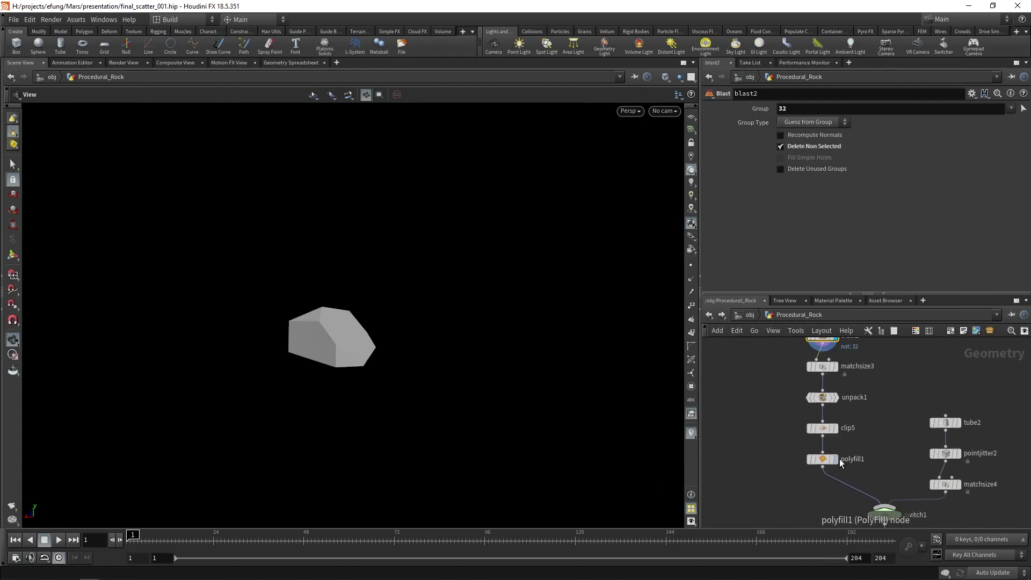
pyautogui.click(837, 459)
pyautogui.press('f')
pyautogui.moveTo(368, 375); pyautogui.dragTo(415, 337)
pyautogui.scroll(-2, 415, 336)
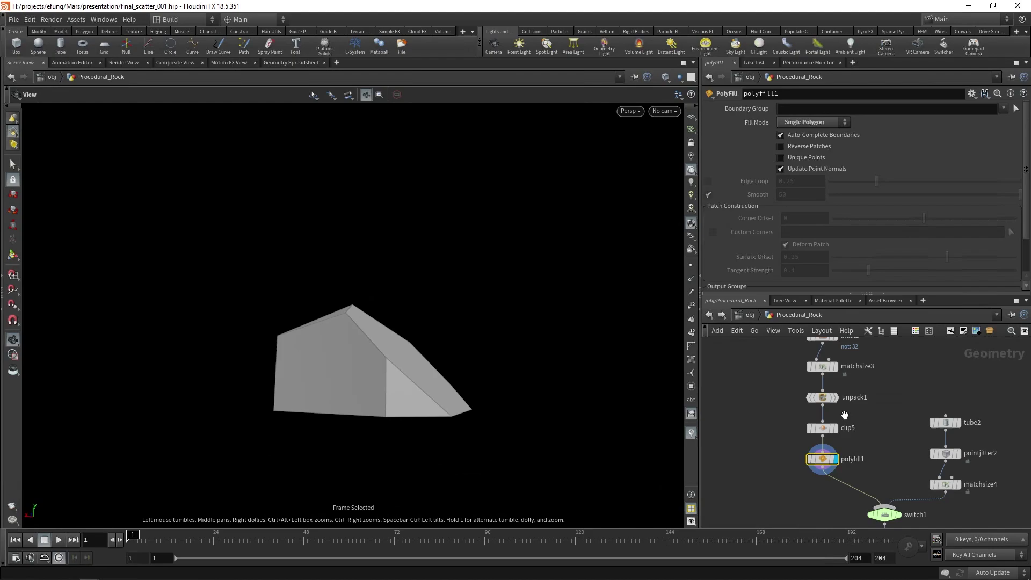
# - Display attribadjustvector1 with point normals shown, and examine the randomized normal directions around the piece
pyautogui.scroll(-3, 884, 438)
pyautogui.click(881, 444)
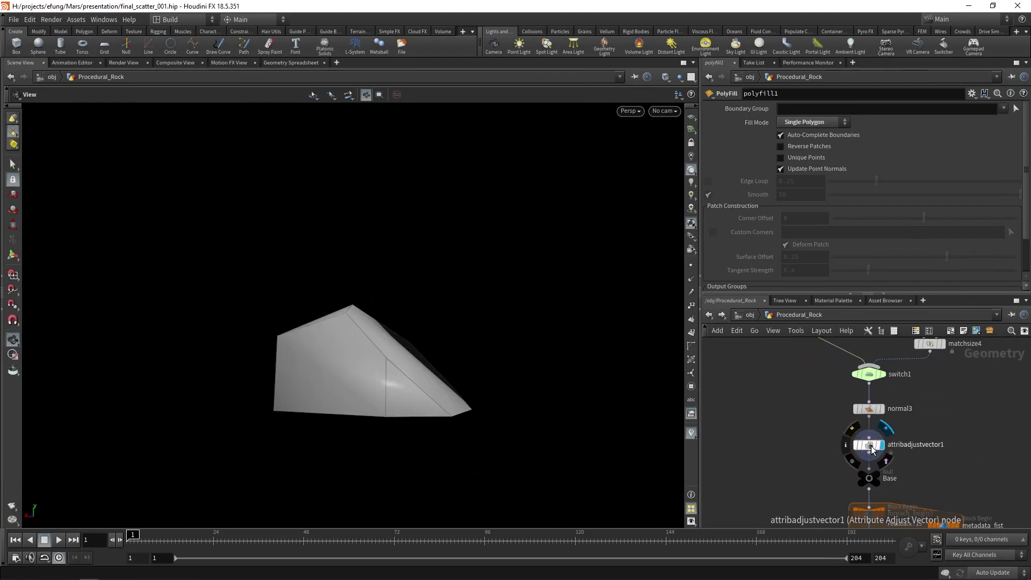
pyautogui.click(868, 444)
pyautogui.click(691, 278)
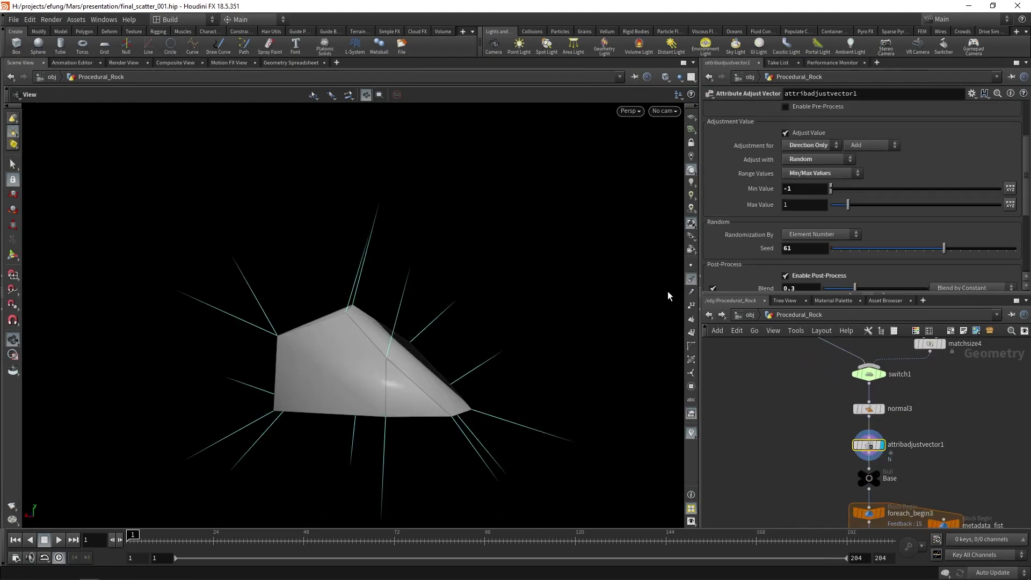
pyautogui.moveTo(293, 377); pyautogui.dragTo(349, 376)
# - Display the first cutting loop's output at foreach_end5 and the second loop's output at foreach_end6 for comparison
pyautogui.scroll(-3, 932, 430)
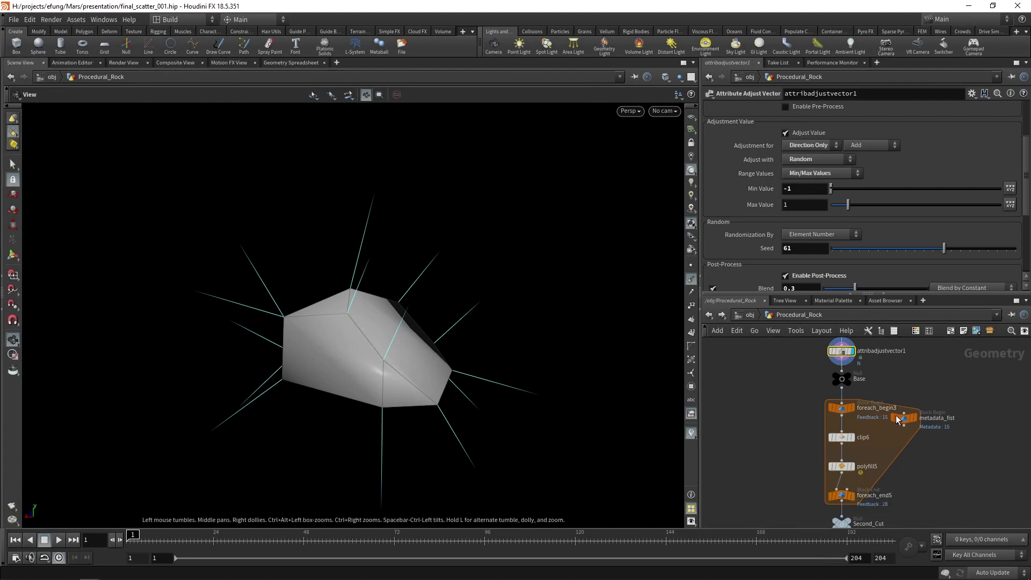
pyautogui.click(855, 497)
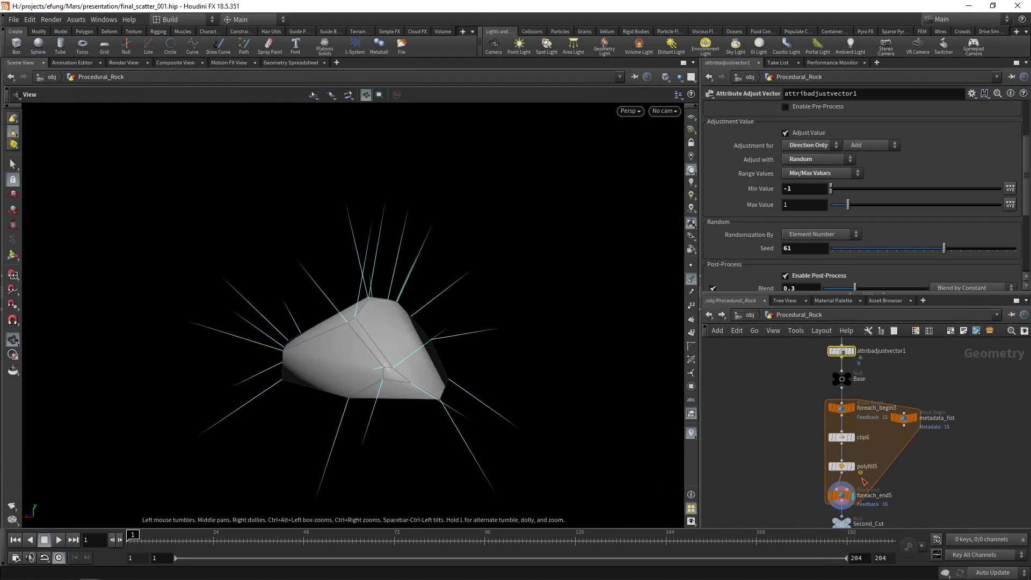
pyautogui.scroll(-2, 919, 472)
pyautogui.moveTo(920, 434); pyautogui.dragTo(916, 395, button='middle')
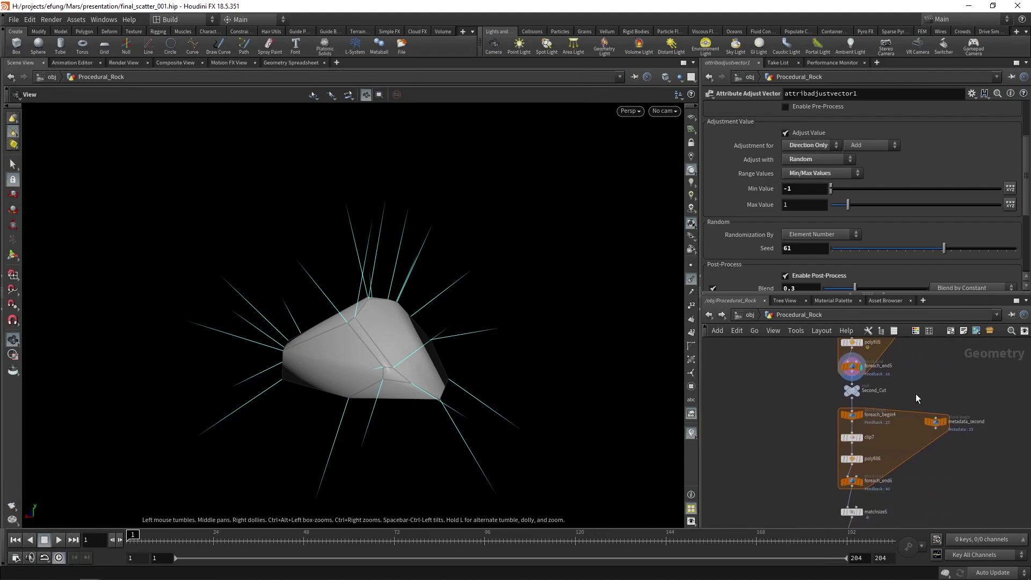
pyautogui.click(863, 486)
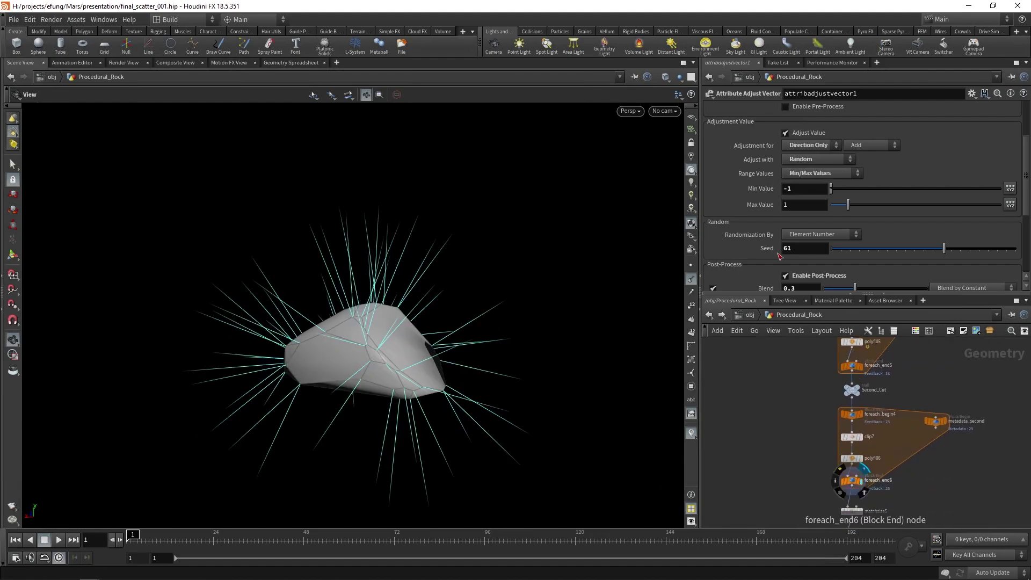
pyautogui.moveTo(373, 357); pyautogui.dragTo(413, 384)
# - Display the beveled edges at polybevel2 and the retriangulated surface at remesh2
pyautogui.moveTo(927, 499); pyautogui.dragTo(909, 455, button='middle')
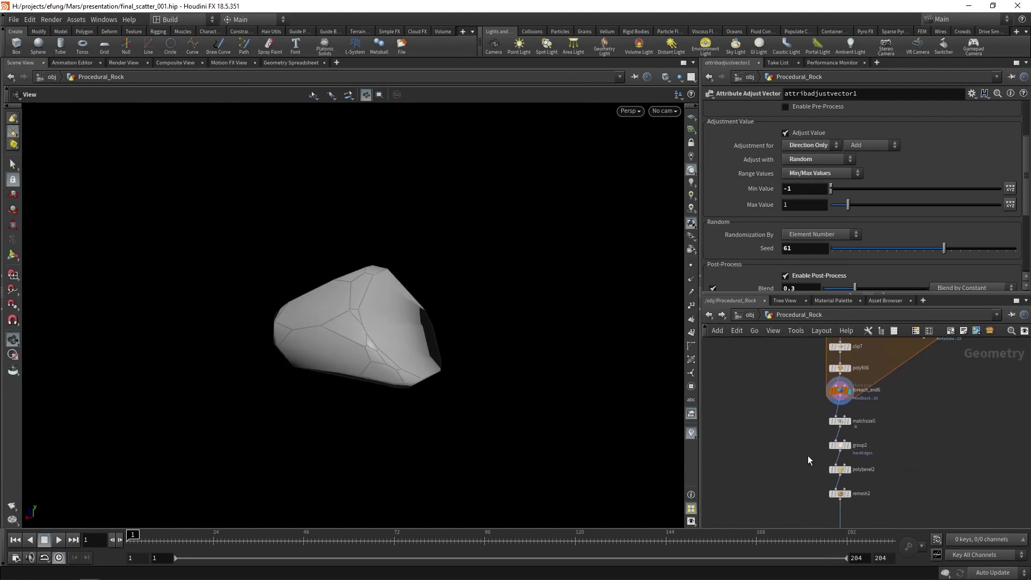
pyautogui.click(850, 471)
pyautogui.moveTo(888, 490); pyautogui.dragTo(883, 438, button='middle')
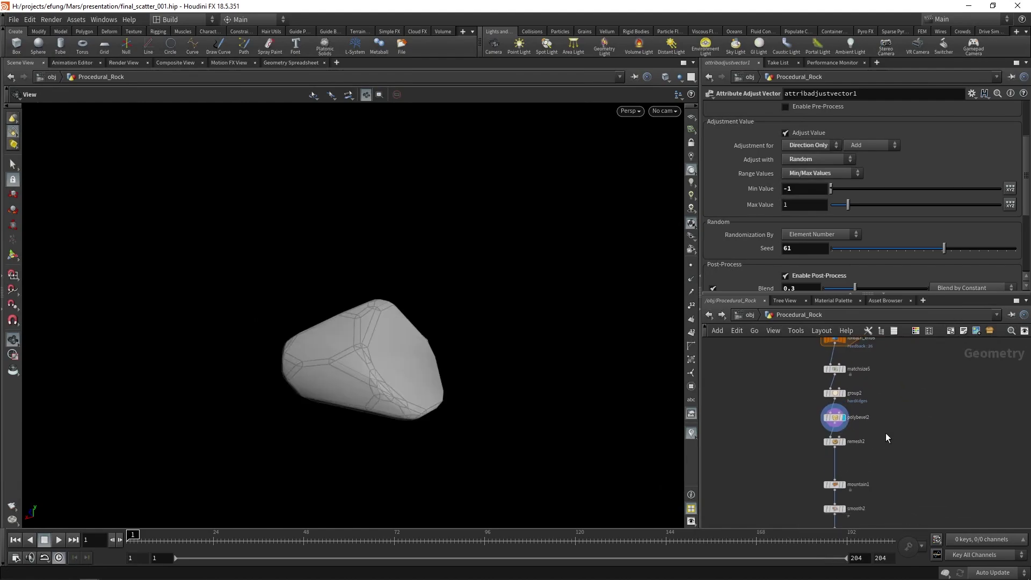
pyautogui.click(843, 442)
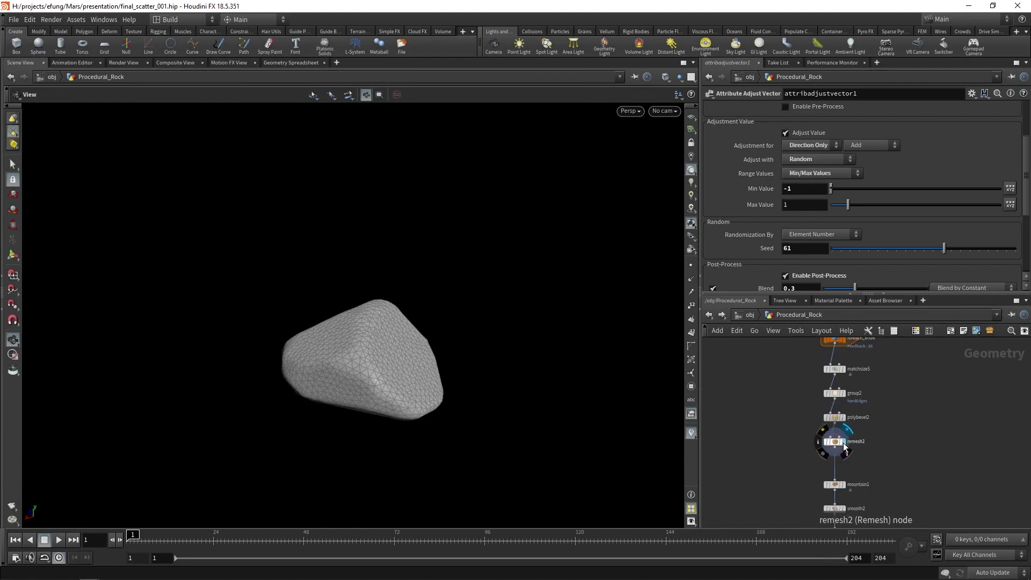
# - Display the noise-displaced rock at mountain1 and look over the nodes that follow it
pyautogui.moveTo(850, 491); pyautogui.dragTo(842, 444, button='middle')
pyautogui.click(841, 440)
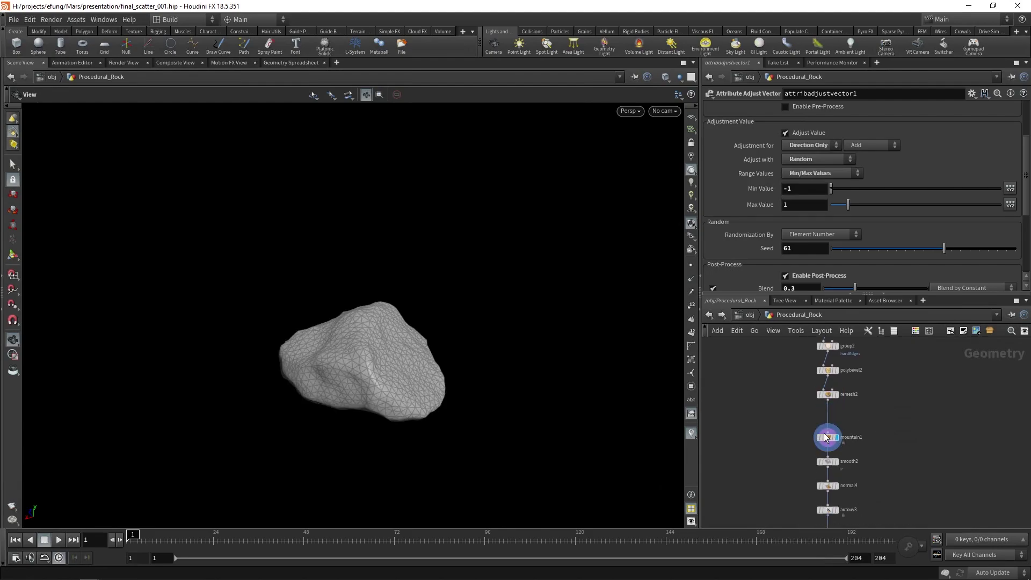
pyautogui.scroll(2, 860, 438)
pyautogui.moveTo(901, 469); pyautogui.dragTo(890, 395, button='middle')
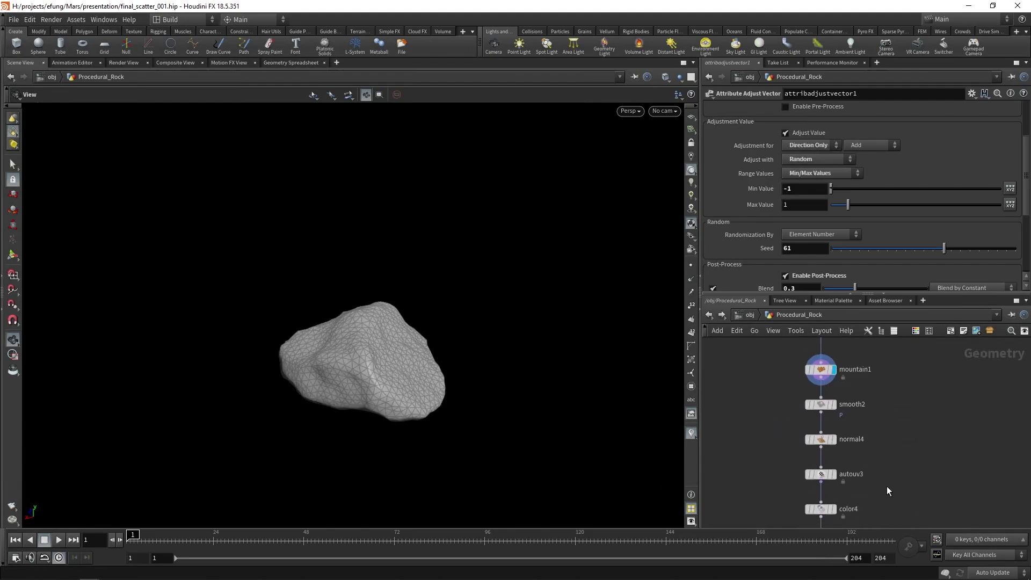
# - Display the rock at autouv3 and look over its UV settings and the remaining nodes down to OUT_rock
pyautogui.moveTo(889, 490); pyautogui.dragTo(903, 475, button='middle')
pyautogui.click(849, 460)
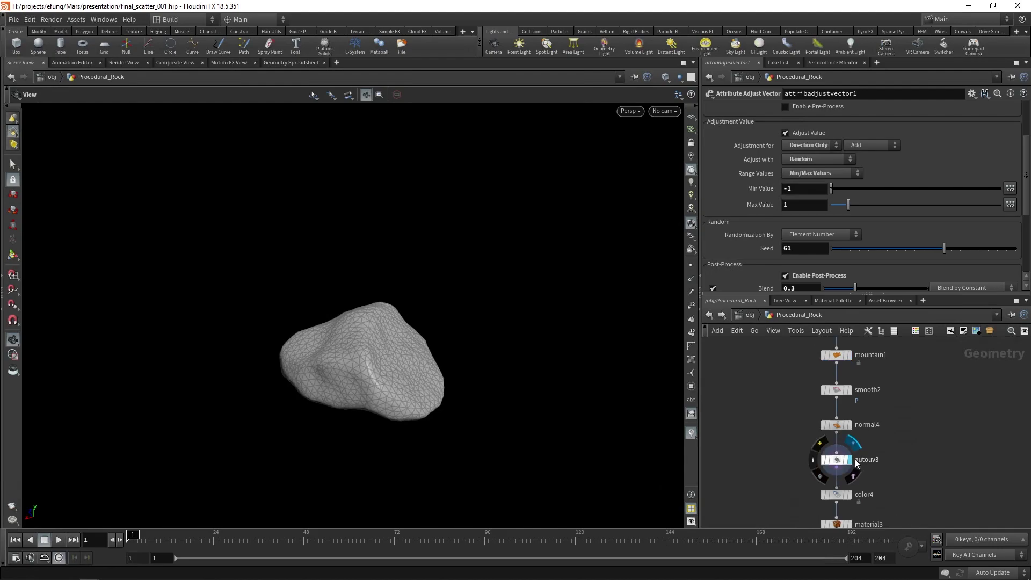
pyautogui.click(835, 459)
pyautogui.moveTo(429, 391); pyautogui.dragTo(380, 375)
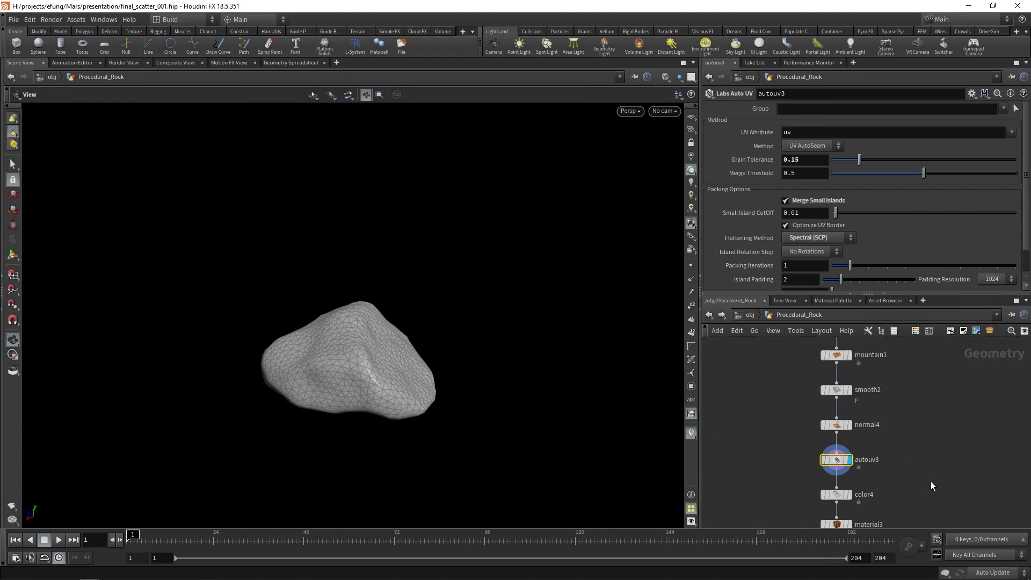
pyautogui.moveTo(929, 483); pyautogui.dragTo(930, 422, button='middle')
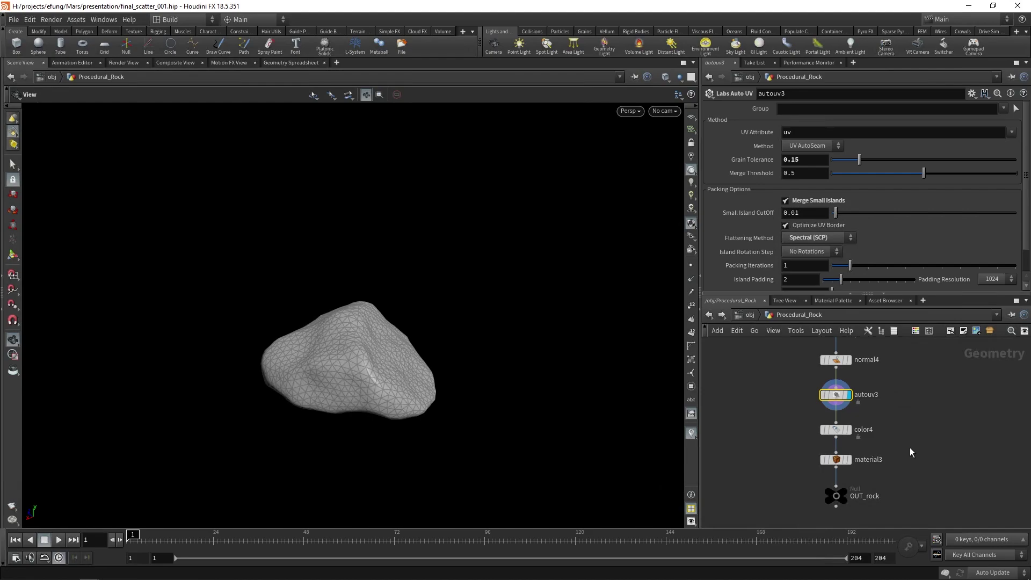
pyautogui.moveTo(410, 346); pyautogui.dragTo(579, 343)
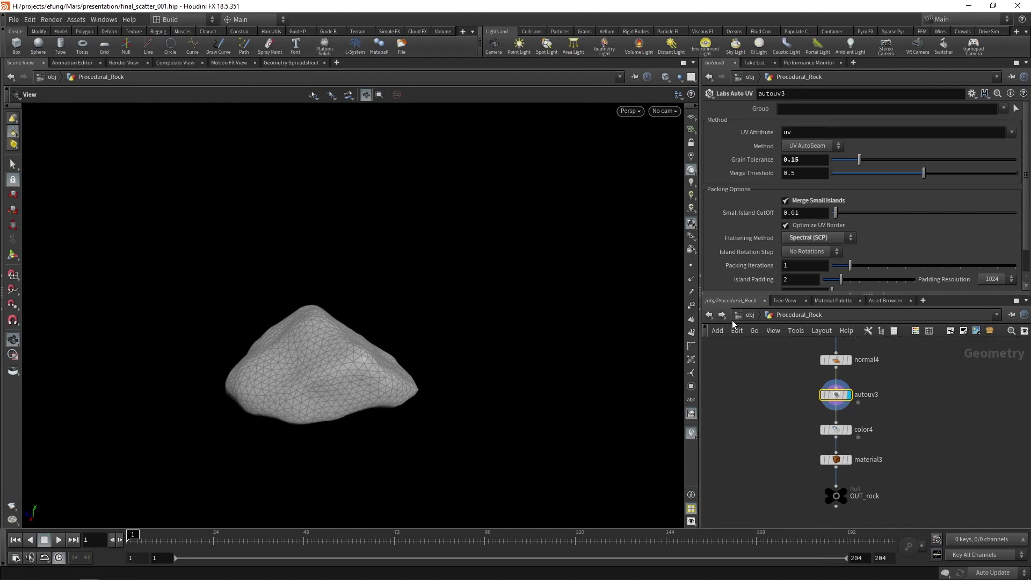
# - Return to the object level, enter the cop2net2 compositing network and show its texture image in the Composite View
pyautogui.click(749, 316)
pyautogui.click(746, 316)
pyautogui.click(747, 316)
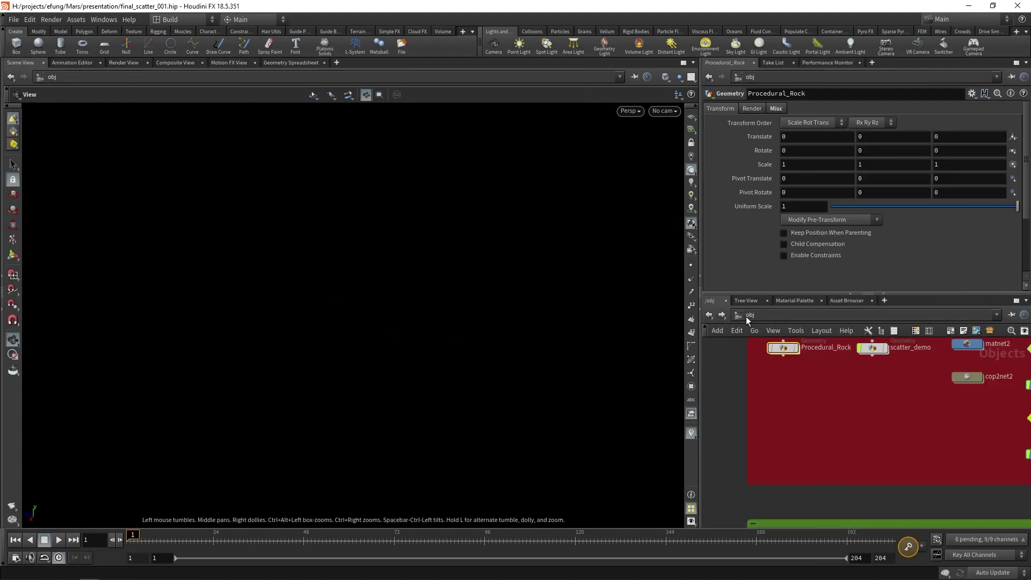
pyautogui.doubleClick(919, 411)
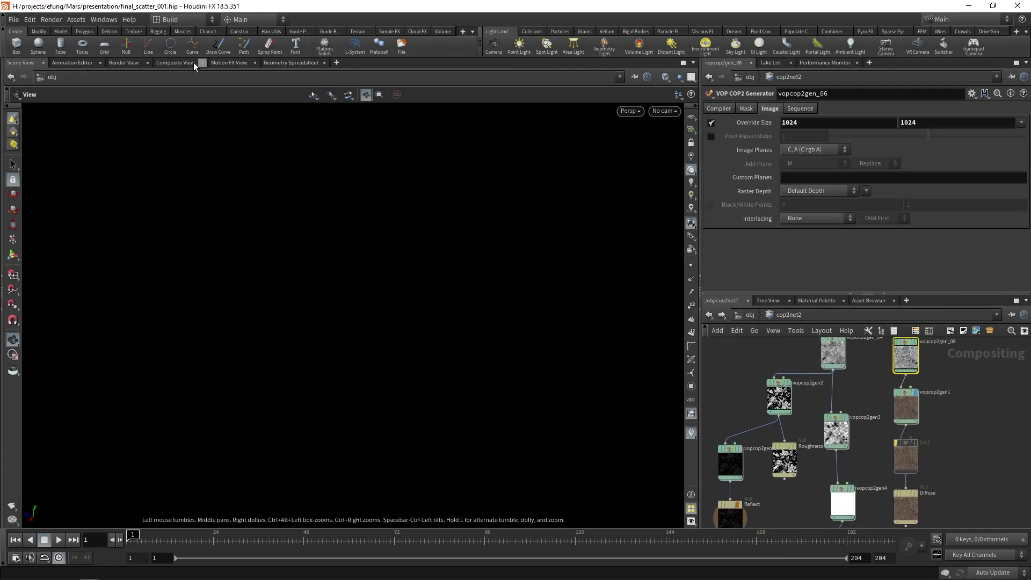
pyautogui.click(175, 62)
pyautogui.press('f')
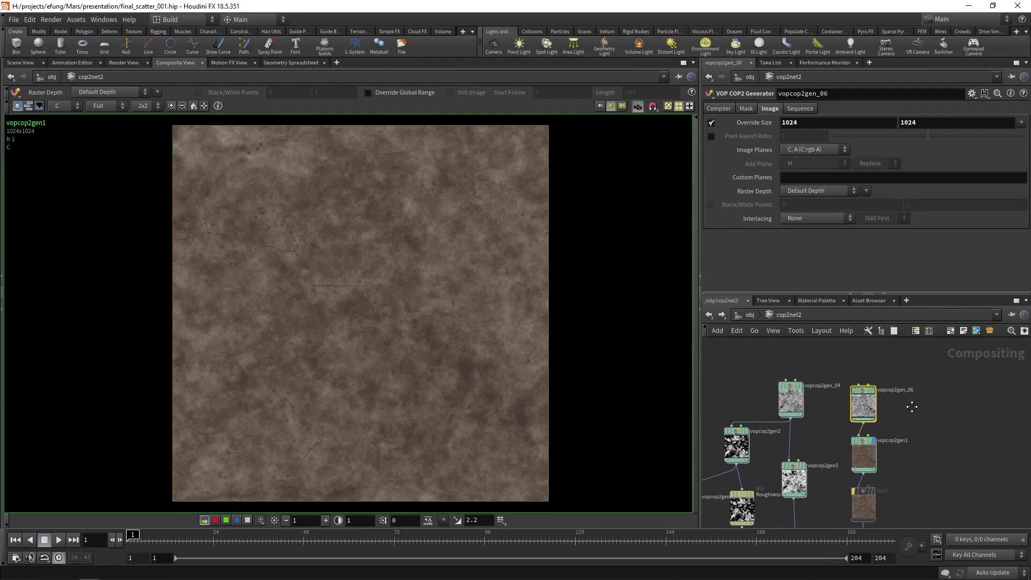
# - Open the VEX network inside the vopcop2gen_06 generator
pyautogui.moveTo(906, 359); pyautogui.dragTo(834, 400)
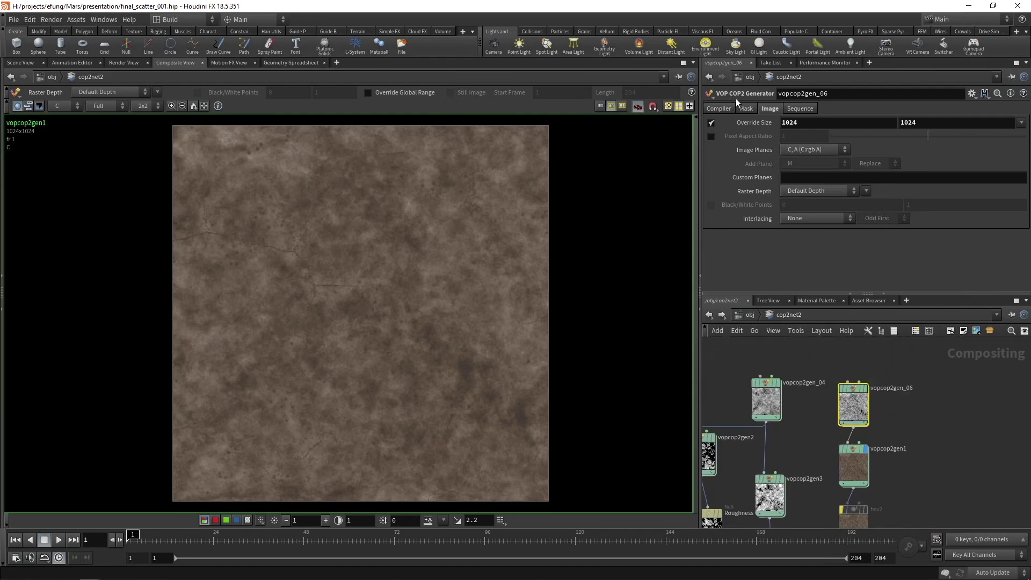
pyautogui.moveTo(854, 391)
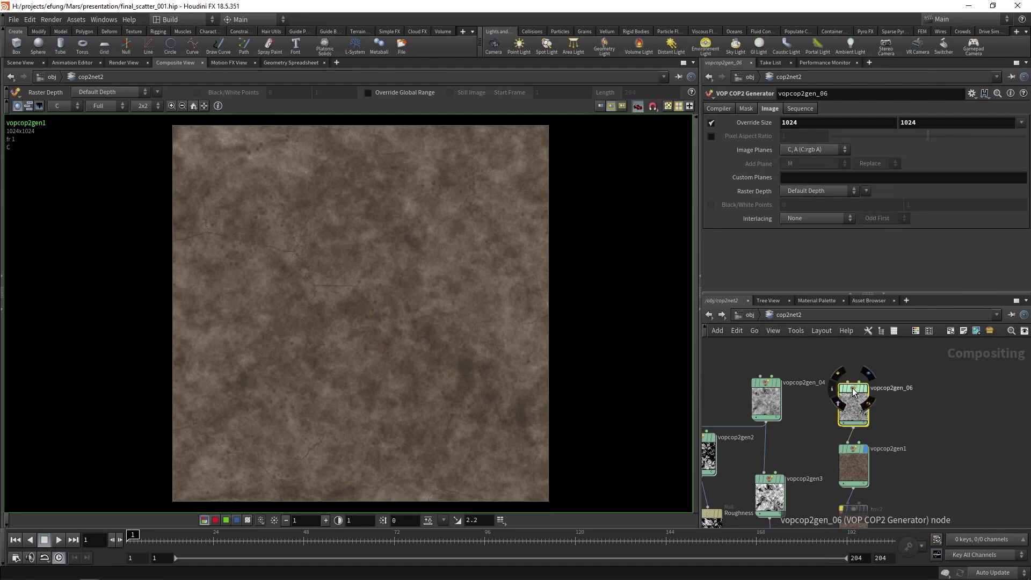
pyautogui.doubleClick(854, 391)
# - Examine the boxed group of noise, fit and power nodes that combine into fit14
pyautogui.moveTo(807, 493); pyautogui.dragTo(916, 490, button='middle')
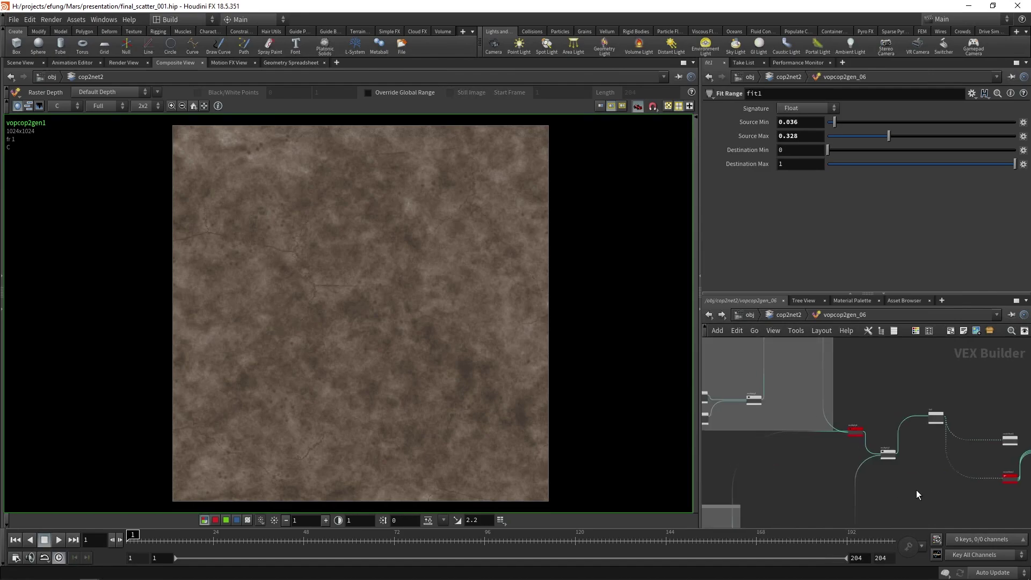
pyautogui.scroll(-2, 916, 490)
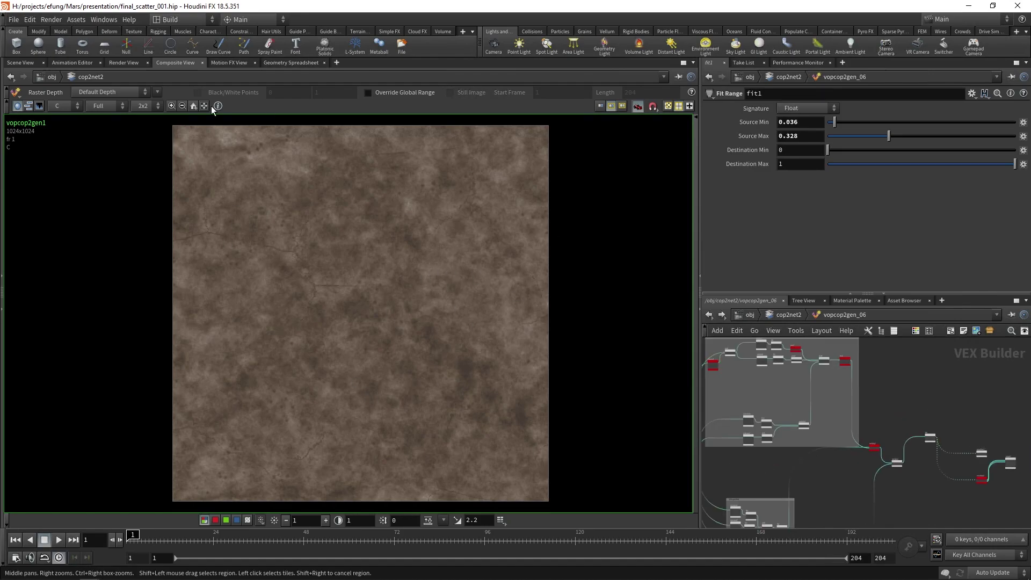
pyautogui.scroll(3, 847, 354)
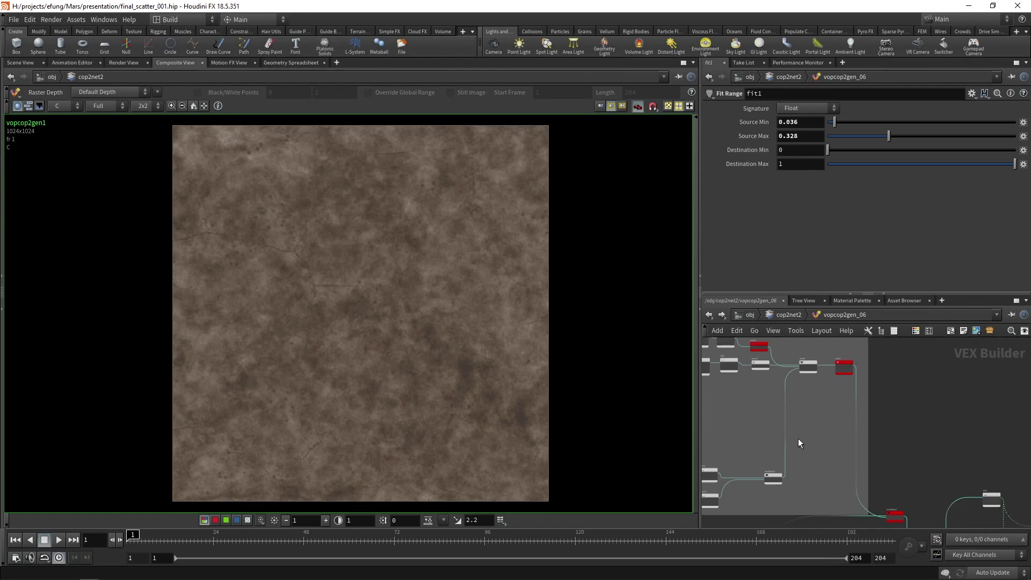
pyautogui.moveTo(798, 438); pyautogui.dragTo(863, 480, button='middle')
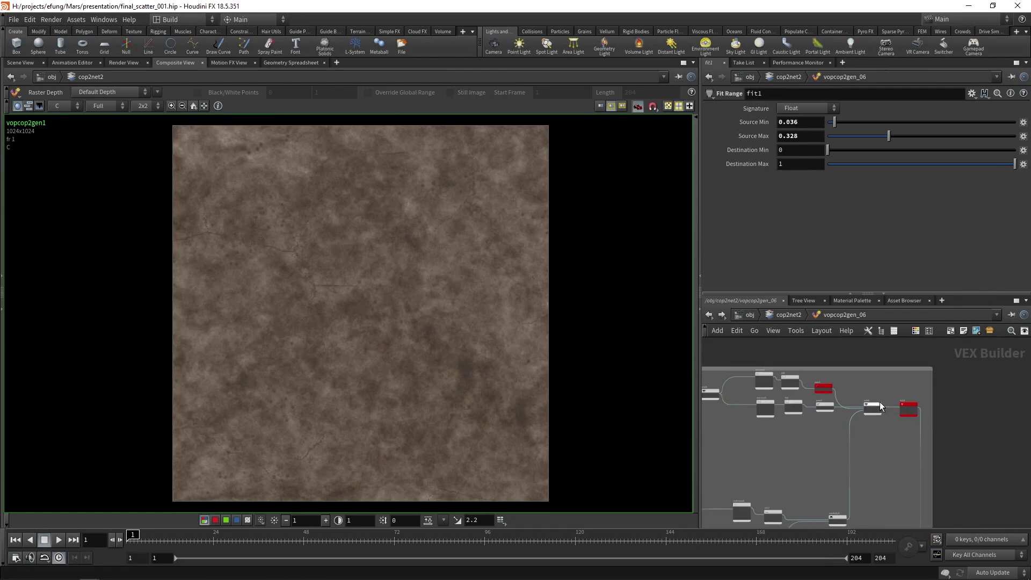
pyautogui.moveTo(881, 407)
pyautogui.moveTo(808, 440); pyautogui.dragTo(879, 473, button='middle')
pyautogui.scroll(3, 879, 465)
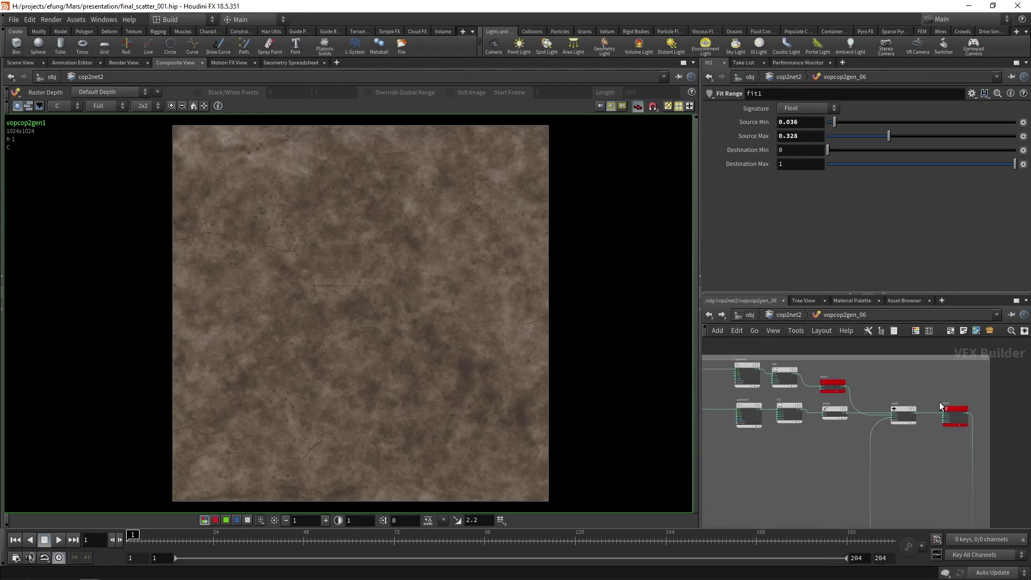
pyautogui.moveTo(959, 410)
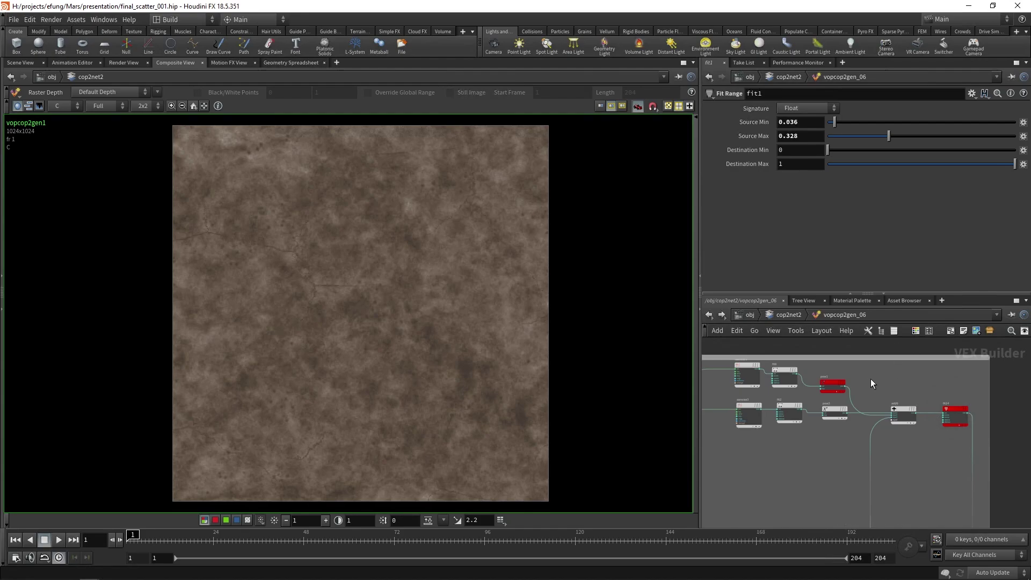
# - Wire pow1's output directly into vectofloat2 to preview the first noise branch on its own
pyautogui.scroll(2, 846, 386)
pyautogui.click(846, 388)
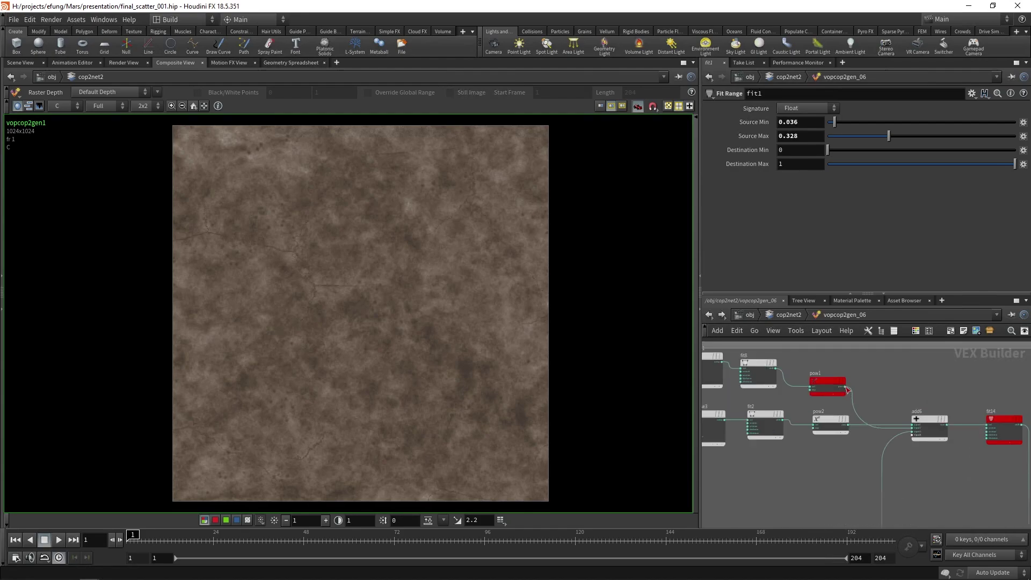
pyautogui.scroll(-5, 917, 390)
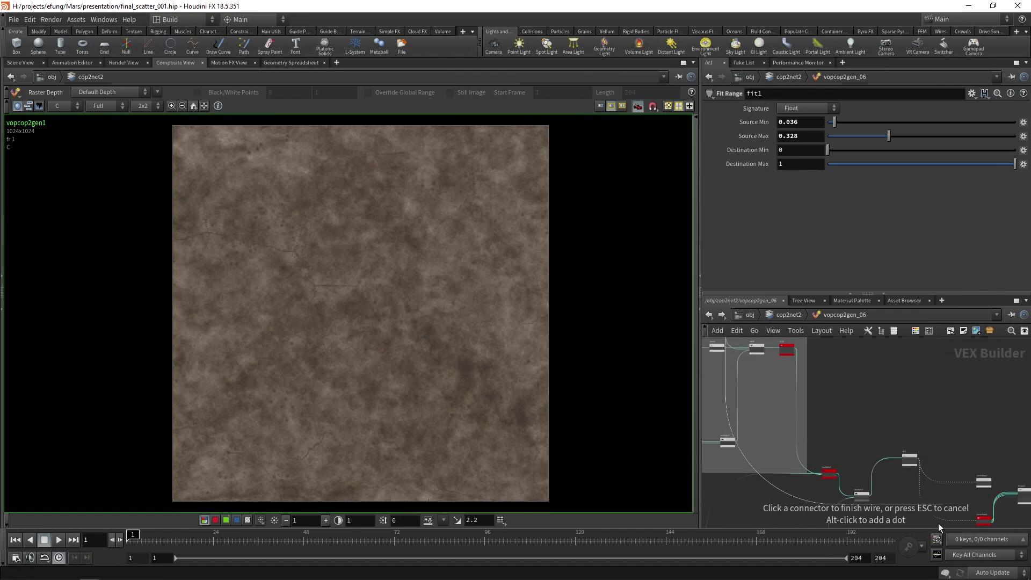
pyautogui.scroll(4, 939, 451)
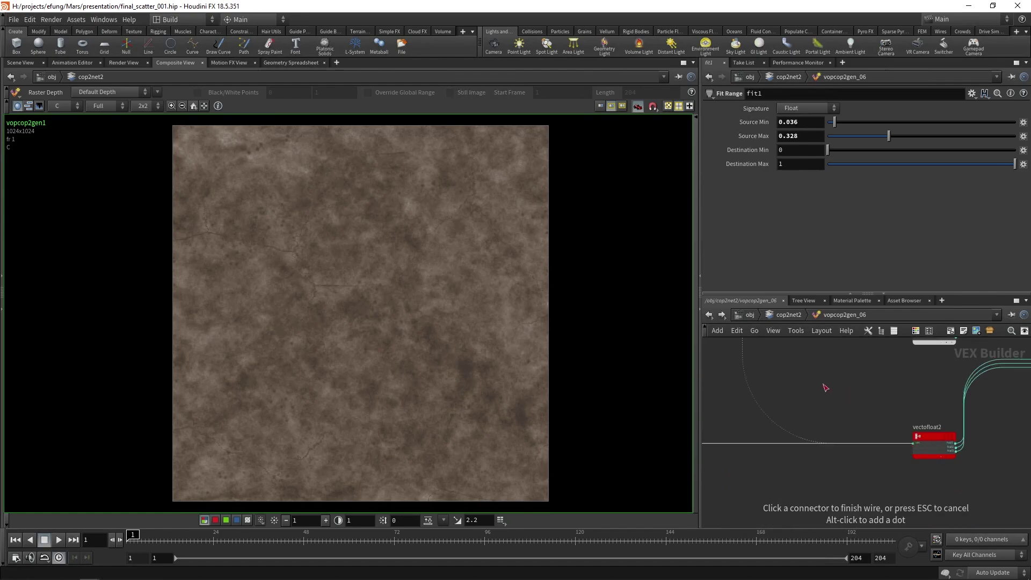
pyautogui.click(913, 444)
pyautogui.scroll(-3, 792, 401)
pyautogui.press('f')
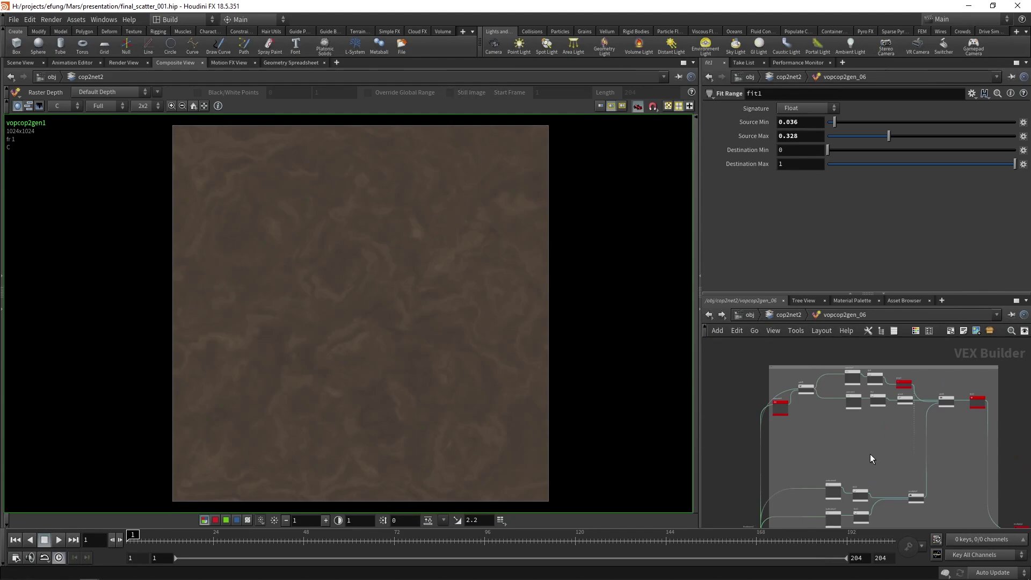
# - Cut the wire from aanoise4 to add5 to view the texture without that noise distortion
pyautogui.scroll(5, 806, 402)
pyautogui.press('y')
pyautogui.moveTo(759, 389); pyautogui.dragTo(786, 413)
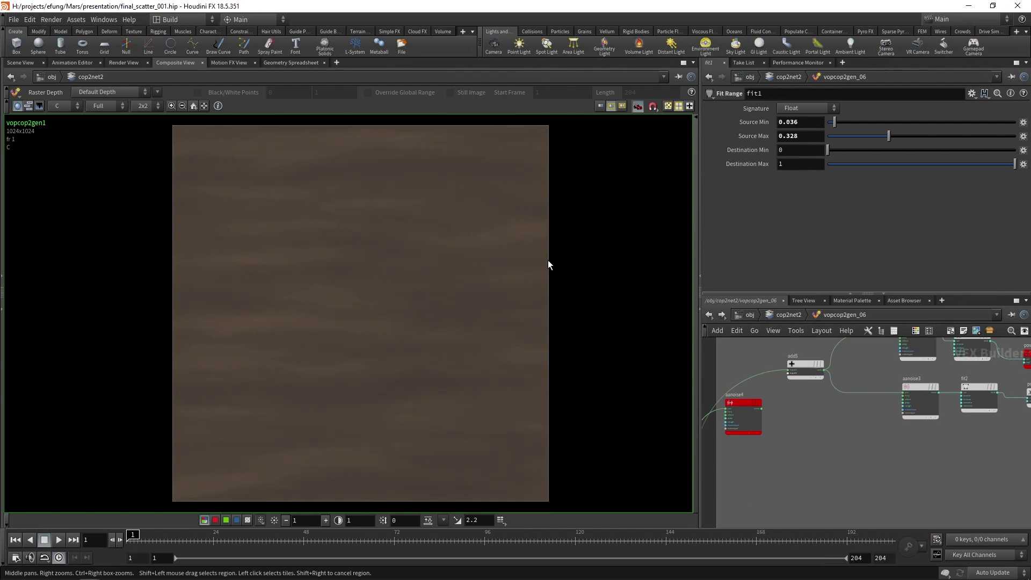
# - Reconnect aanoise4's output to the second input of add5
pyautogui.moveTo(778, 402); pyautogui.dragTo(797, 399, button='middle')
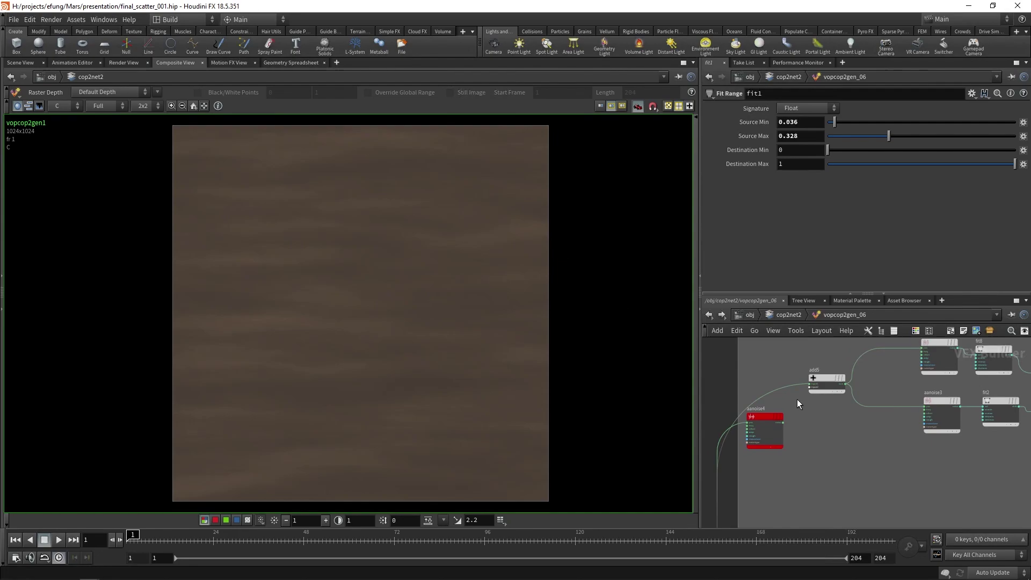
pyautogui.scroll(2, 790, 415)
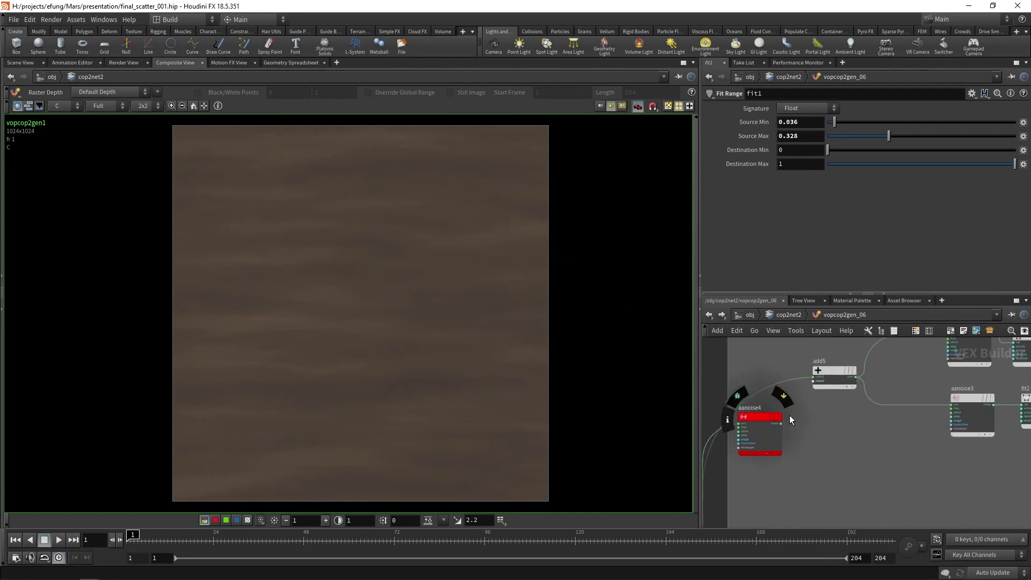
pyautogui.scroll(1, 789, 415)
pyautogui.click(818, 374)
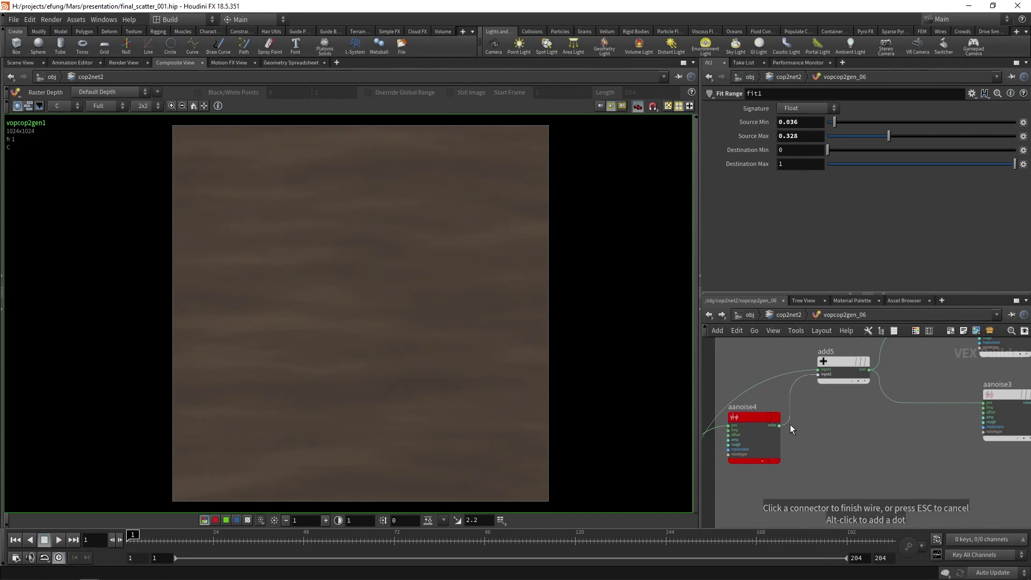
pyautogui.click(790, 425)
# - Examine how add5 feeds aanoise1 and aanoise3, and follow both branches through their fit and power nodes to fit14
pyautogui.scroll(-6, 830, 450)
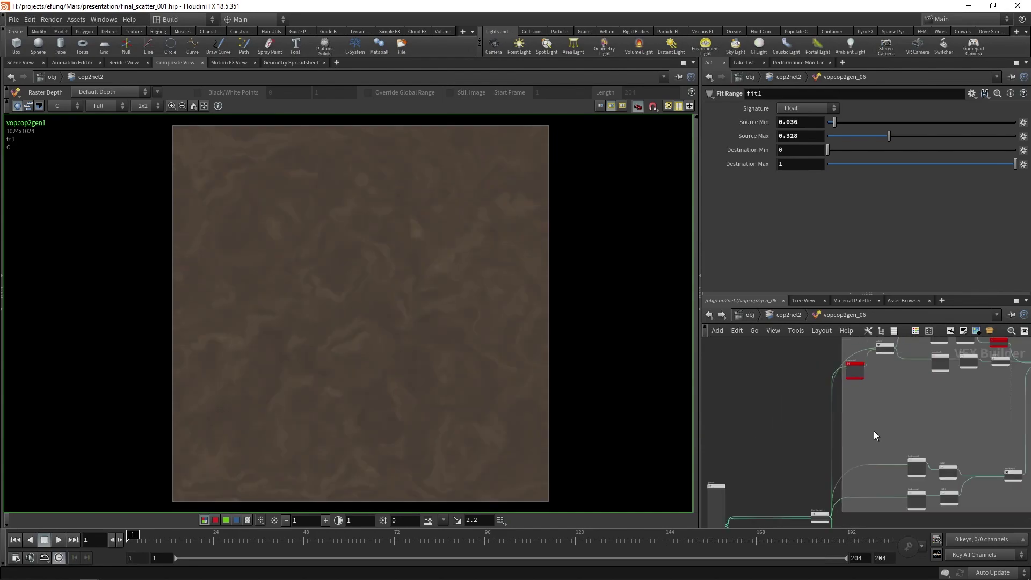
pyautogui.scroll(5, 874, 431)
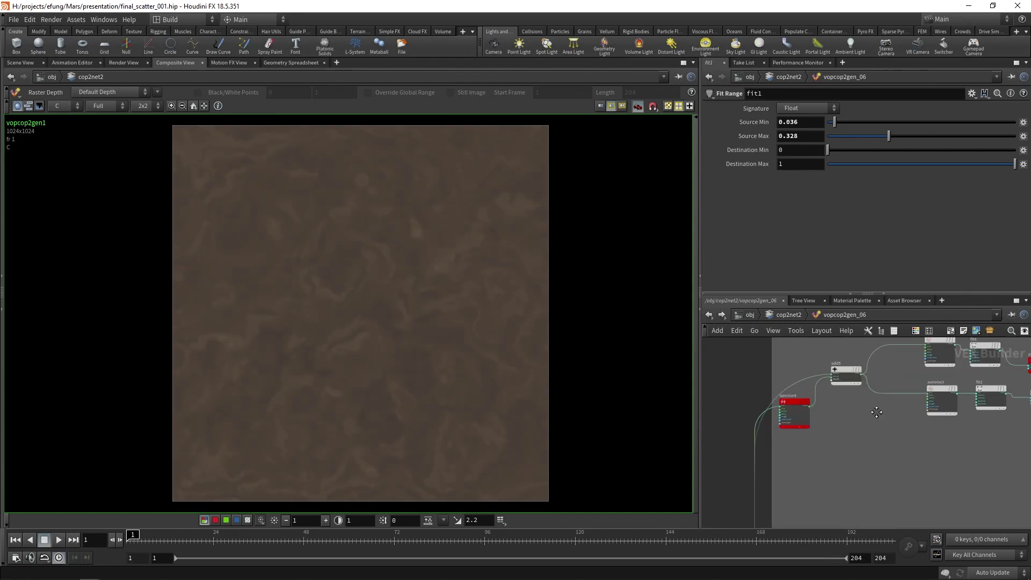
pyautogui.scroll(2, 849, 402)
pyautogui.scroll(2, 834, 412)
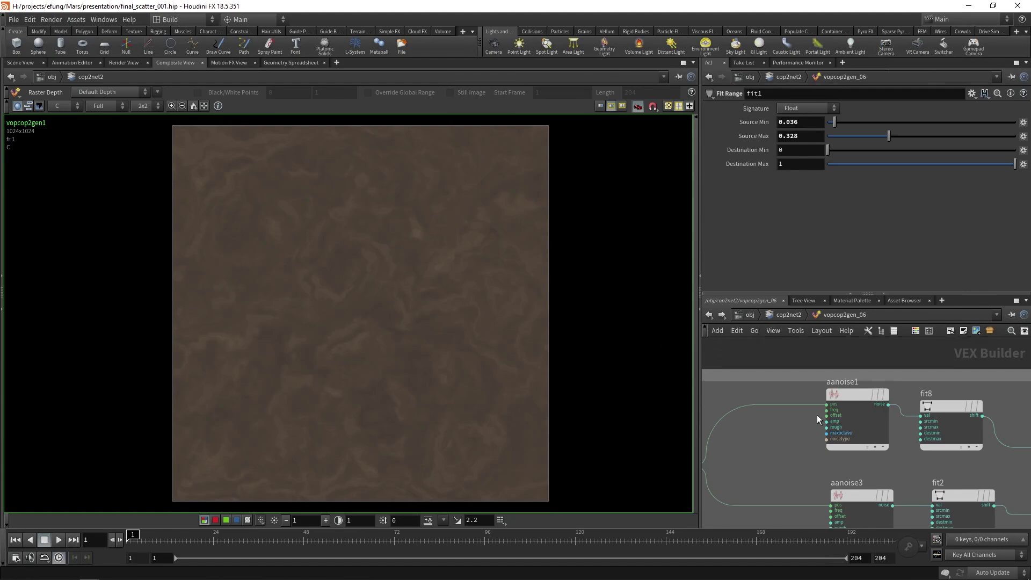
pyautogui.scroll(-1, 951, 457)
pyautogui.moveTo(954, 456); pyautogui.dragTo(817, 393, button='middle')
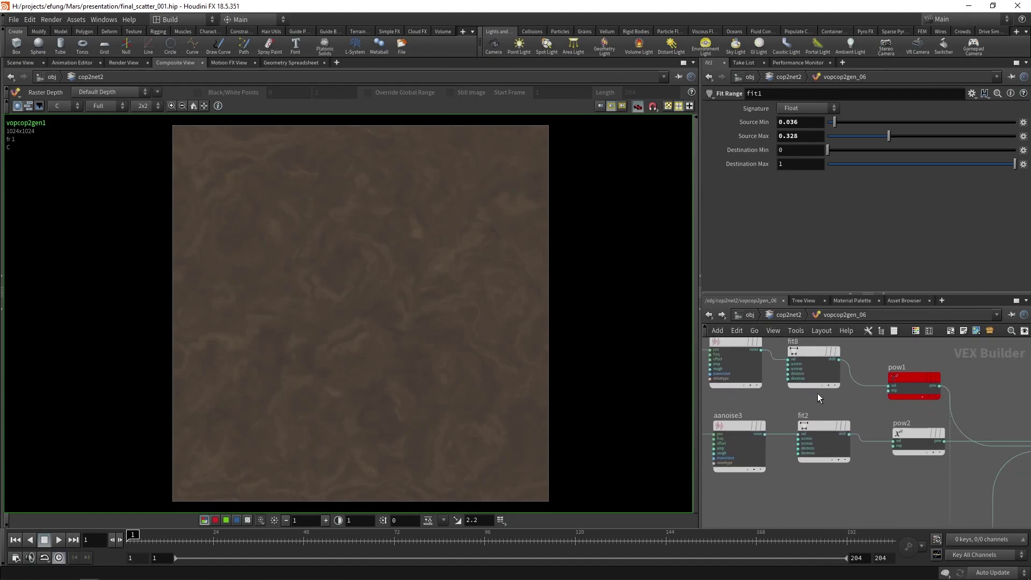
pyautogui.scroll(-1, 882, 476)
pyautogui.moveTo(881, 476); pyautogui.dragTo(830, 424, button='middle')
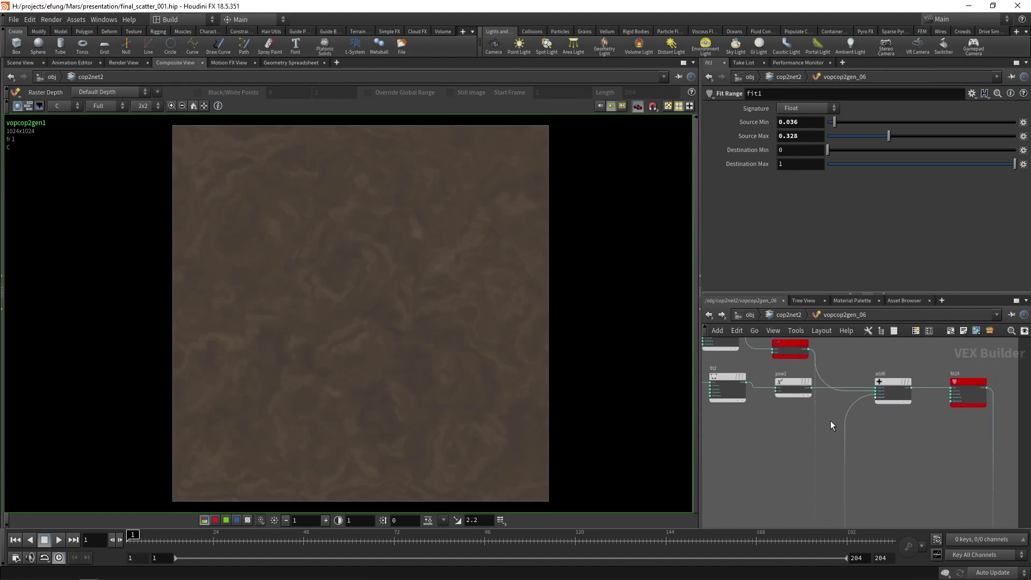
# - Wire fit14's output into vectofloat2 to preview the combined noise layers
pyautogui.moveTo(987, 388)
pyautogui.mouseDown()
pyautogui.moveTo(1015, 396)
pyautogui.moveTo(967, 388)
pyautogui.moveTo(983, 388)
pyautogui.mouseUp()
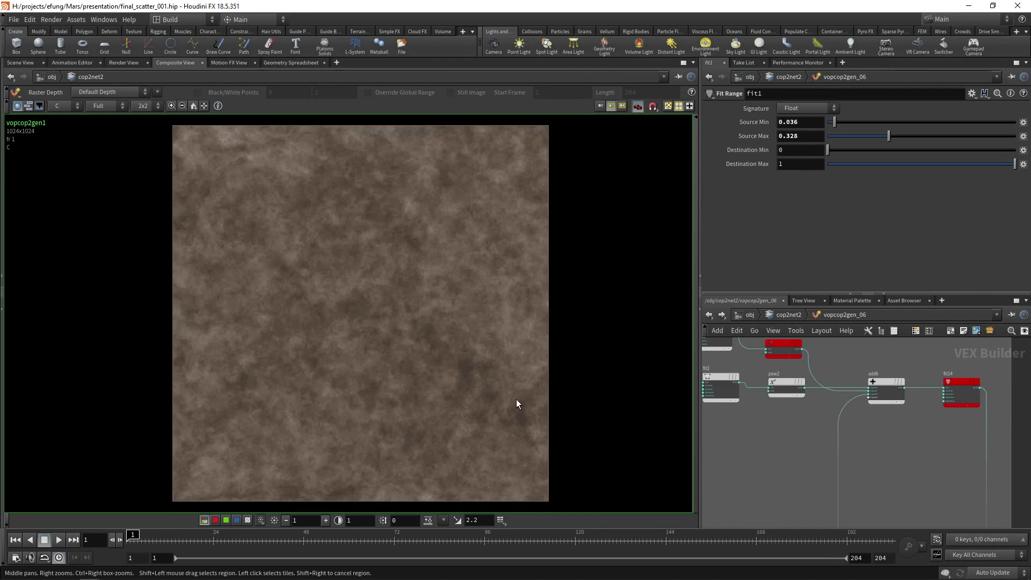
pyautogui.scroll(-5, 901, 434)
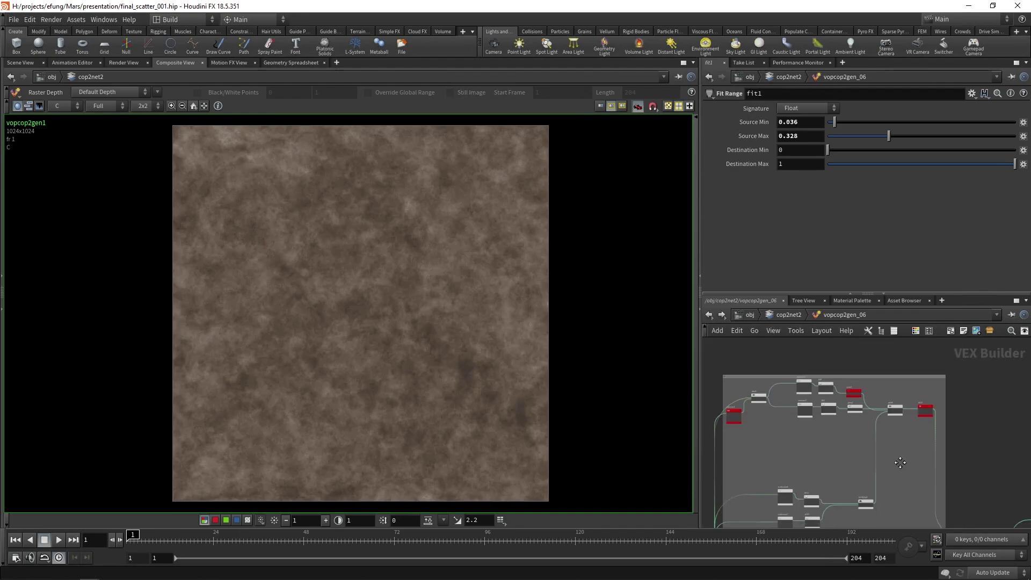
pyautogui.moveTo(900, 463); pyautogui.dragTo(892, 426, button='middle')
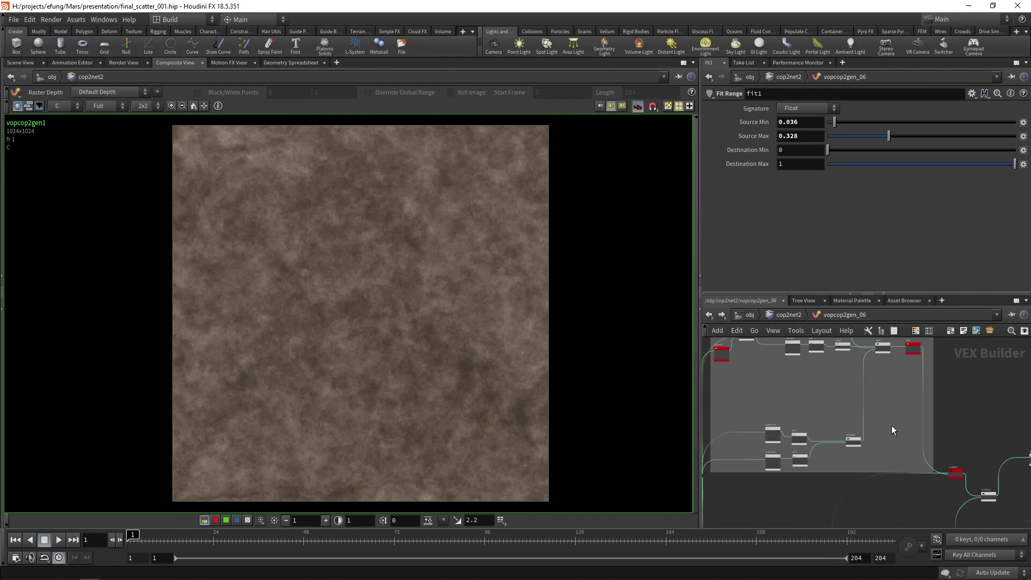
pyautogui.moveTo(955, 432); pyautogui.dragTo(929, 373, button='middle')
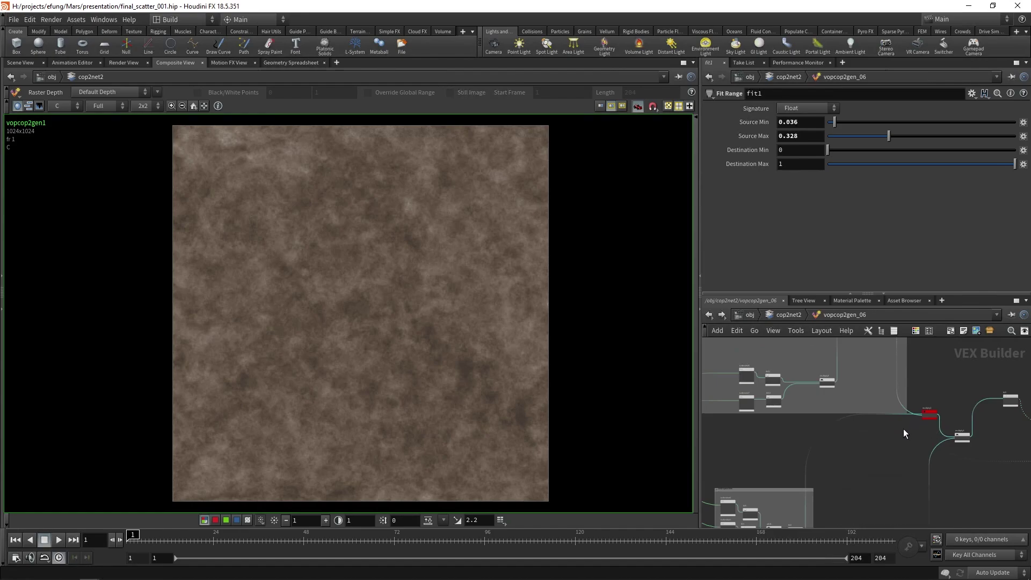
pyautogui.scroll(-4, 950, 434)
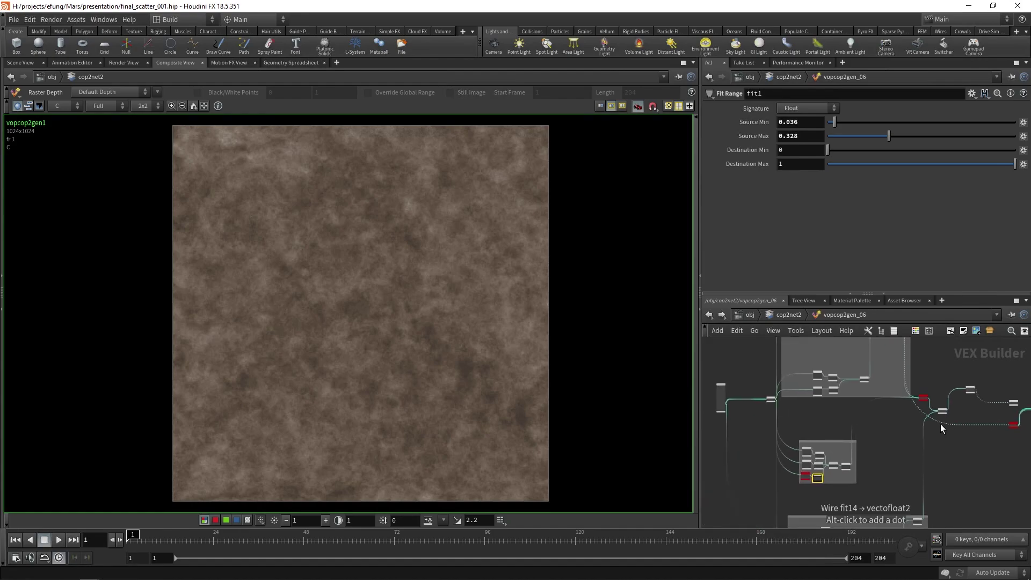
# - Wire cellnoise1's distance output into vectofloat2 to preview the raw cellular noise, and show cellnoise1's parameters
pyautogui.scroll(3, 940, 424)
pyautogui.moveTo(864, 428); pyautogui.dragTo(912, 422, button='middle')
pyautogui.scroll(3, 956, 381)
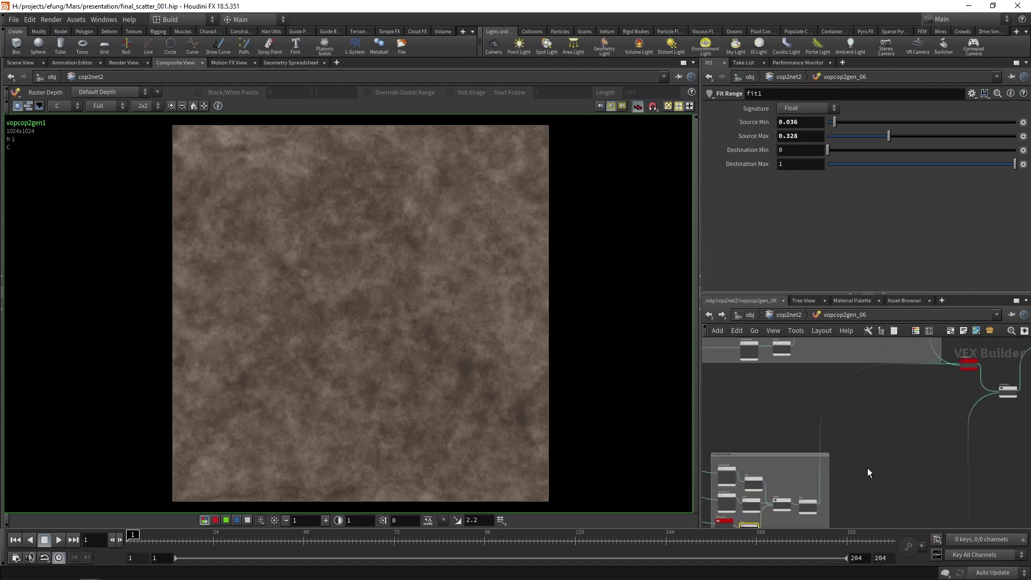
pyautogui.moveTo(867, 472); pyautogui.dragTo(887, 450, button='middle')
pyautogui.moveTo(988, 356); pyautogui.dragTo(765, 492)
pyautogui.scroll(3, 765, 492)
pyautogui.scroll(3, 765, 492)
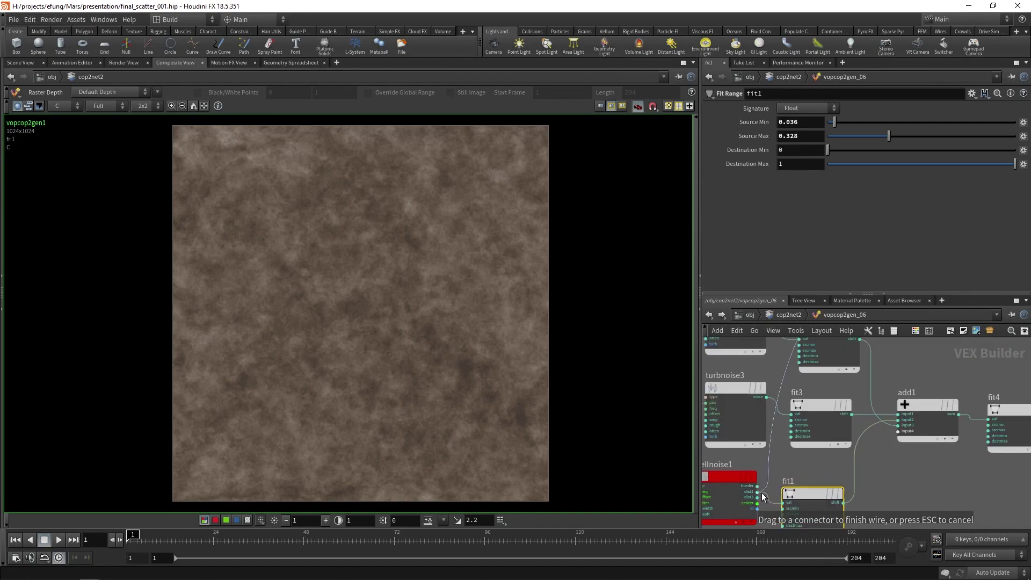
pyautogui.click(763, 496)
pyautogui.moveTo(803, 472); pyautogui.dragTo(843, 456, button='middle')
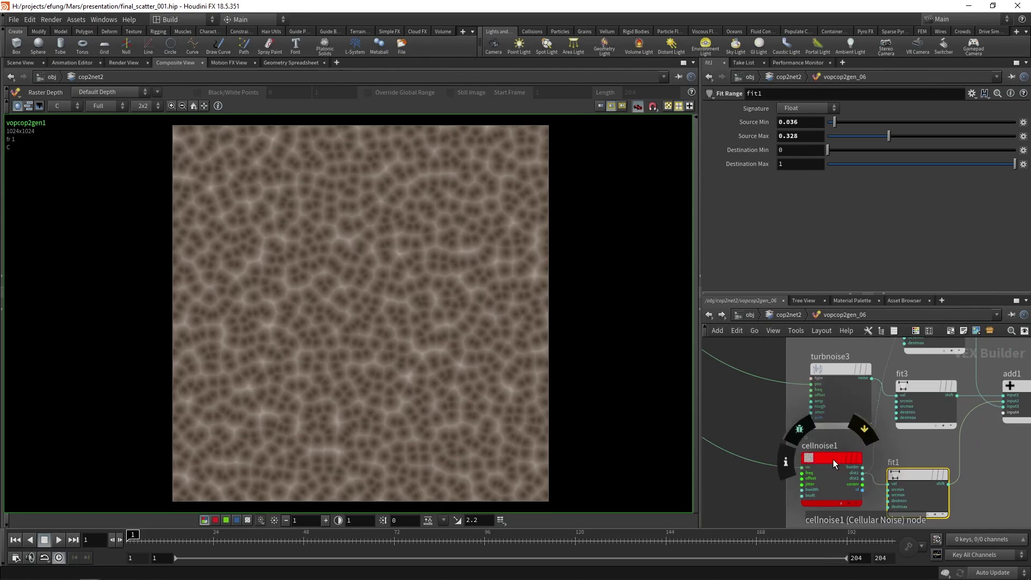
pyautogui.click(835, 459)
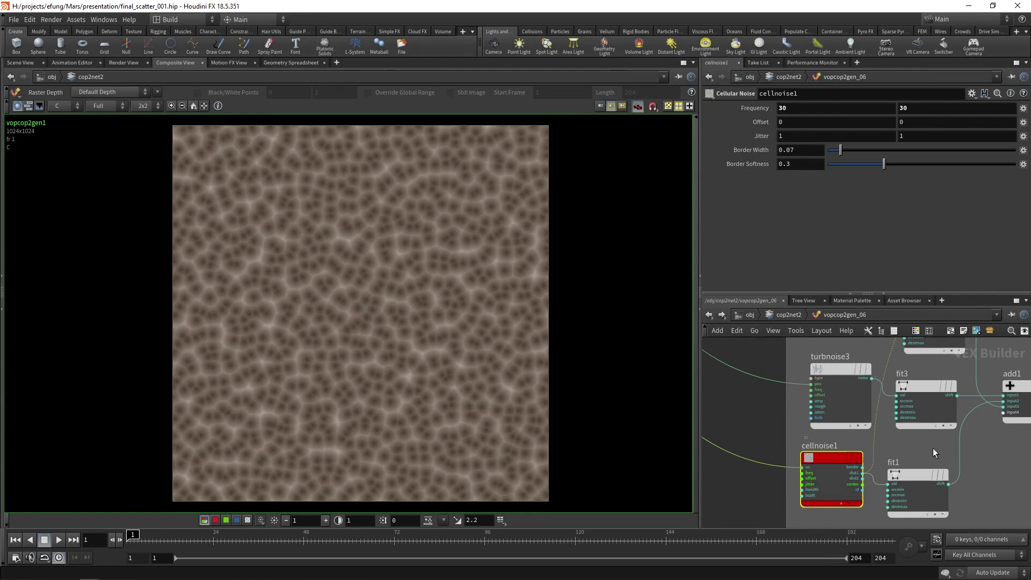
# - Wire fit1's output and, after it, fit4's output into vectofloat2 to preview the remapped and combined spot noise
pyautogui.click(948, 484)
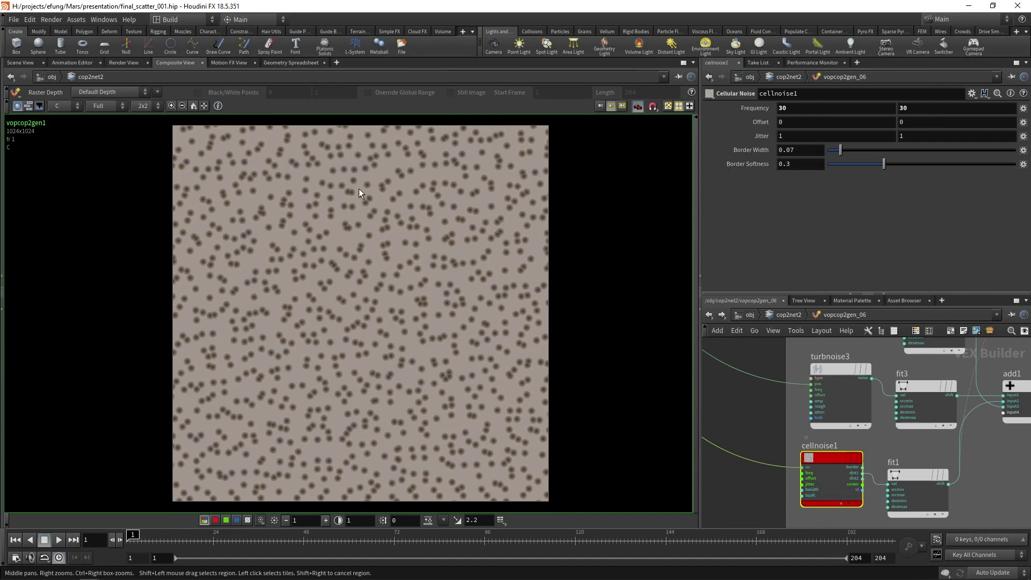
pyautogui.scroll(-2, 990, 472)
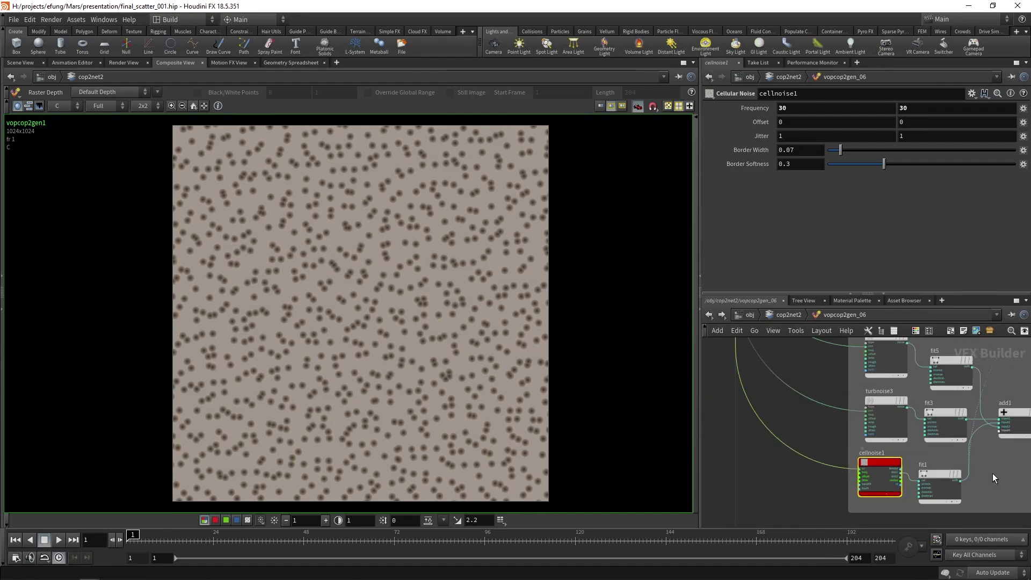
pyautogui.moveTo(993, 472); pyautogui.dragTo(882, 477, button='middle')
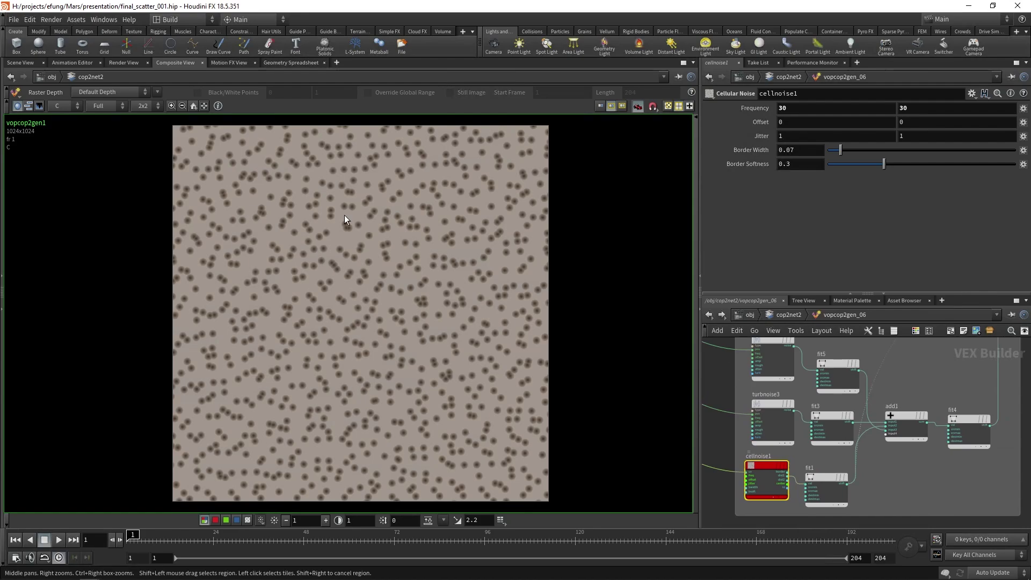
pyautogui.moveTo(894, 475); pyautogui.dragTo(866, 503, button='middle')
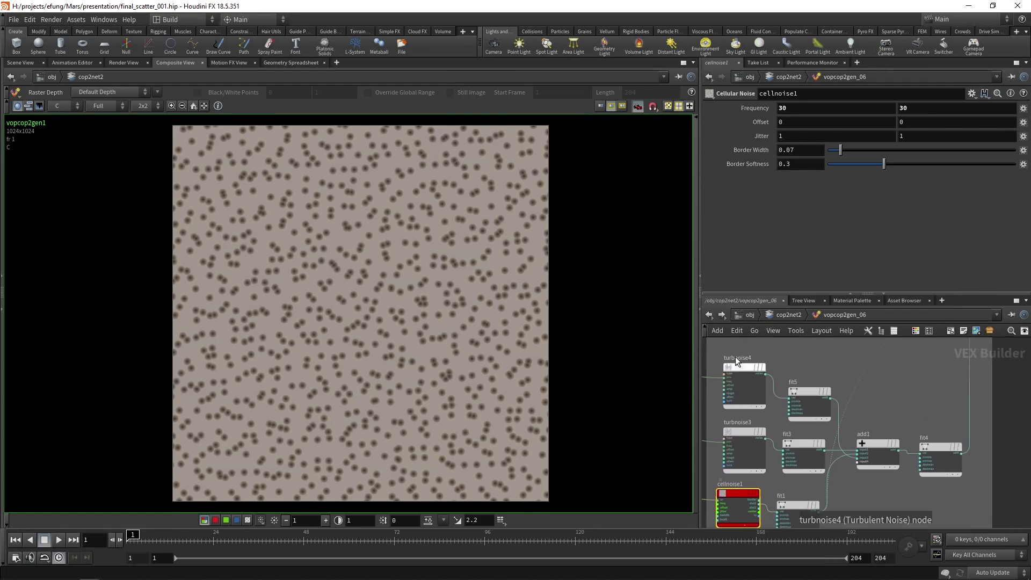
pyautogui.moveTo(849, 404); pyautogui.dragTo(971, 456)
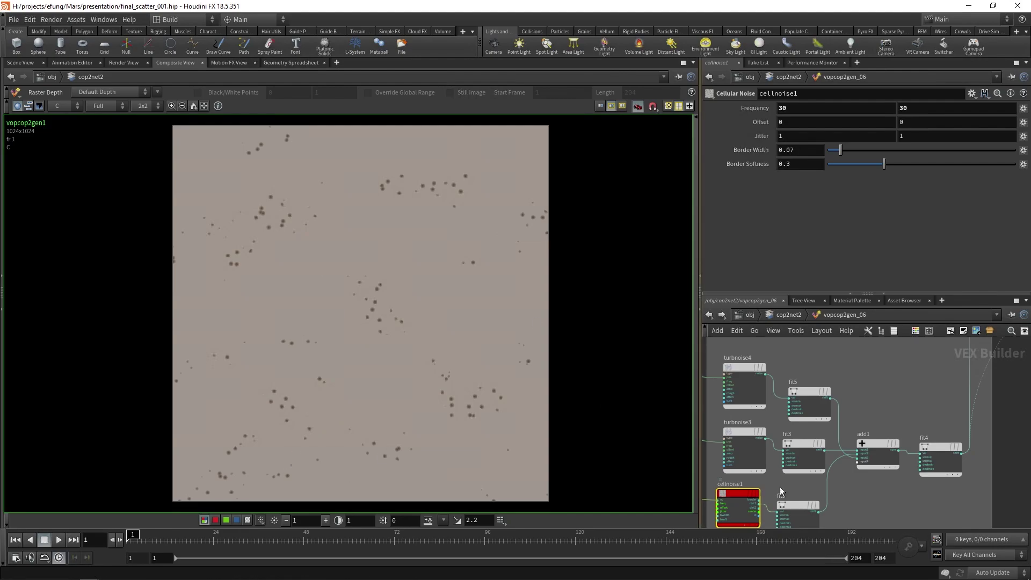
# - Wire the red combining node, where the spot mask joins the base noises, into vectofloat2 to preview the mix
pyautogui.hotkey('shift', 'o')
pyautogui.scroll(-4, 961, 477)
pyautogui.scroll(5, 978, 447)
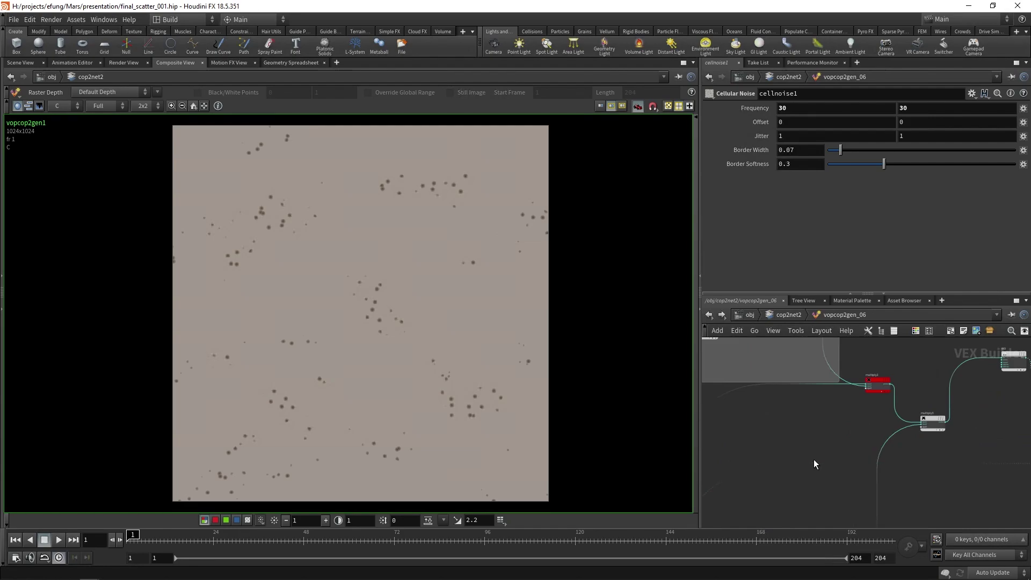
pyautogui.moveTo(811, 463); pyautogui.dragTo(889, 386)
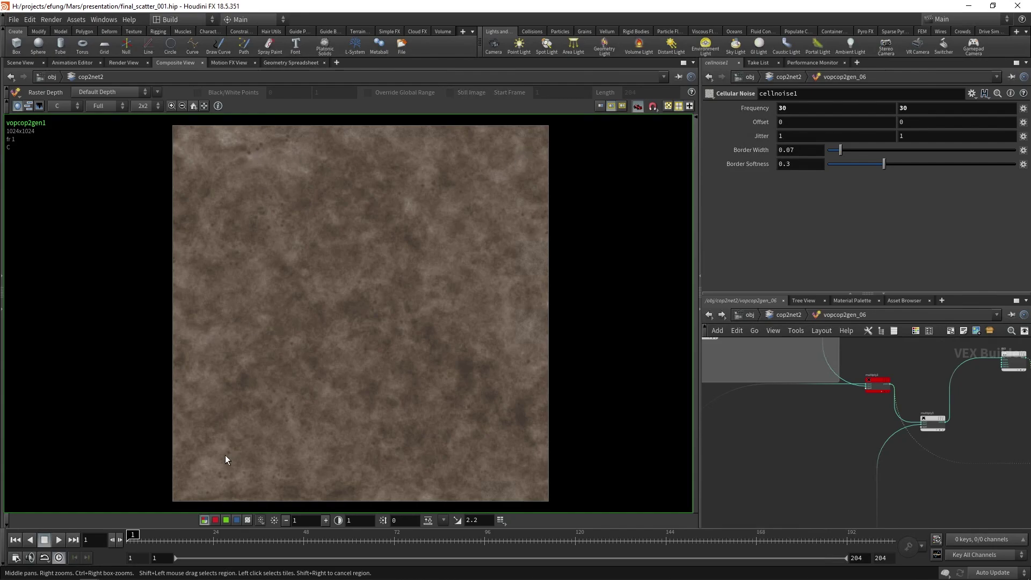
# - Wire cellnoise2's border output into vectofloat2 to preview the crack pattern
pyautogui.scroll(-5, 856, 424)
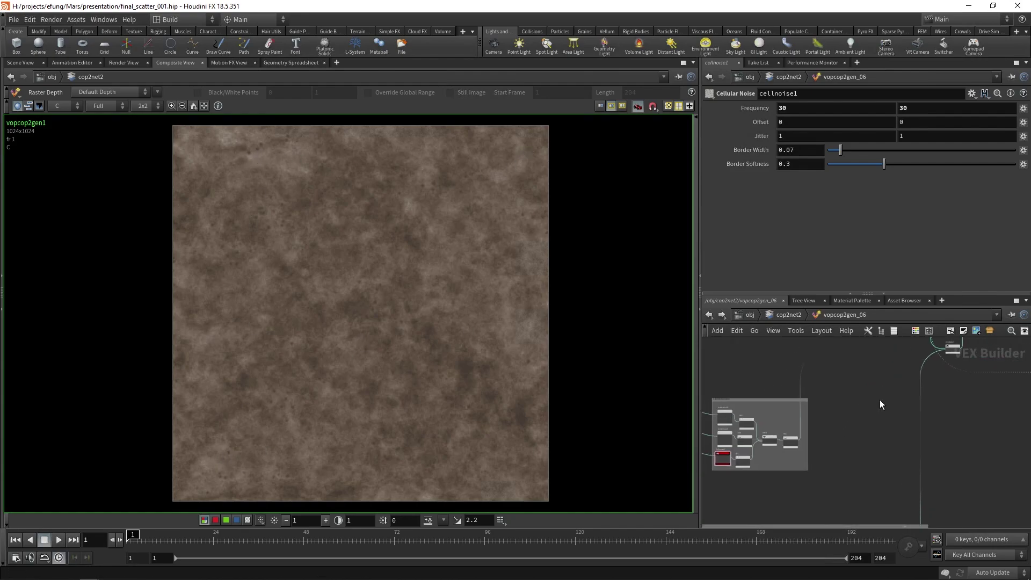
pyautogui.scroll(-2, 934, 413)
pyautogui.moveTo(935, 412); pyautogui.dragTo(939, 366, button='middle')
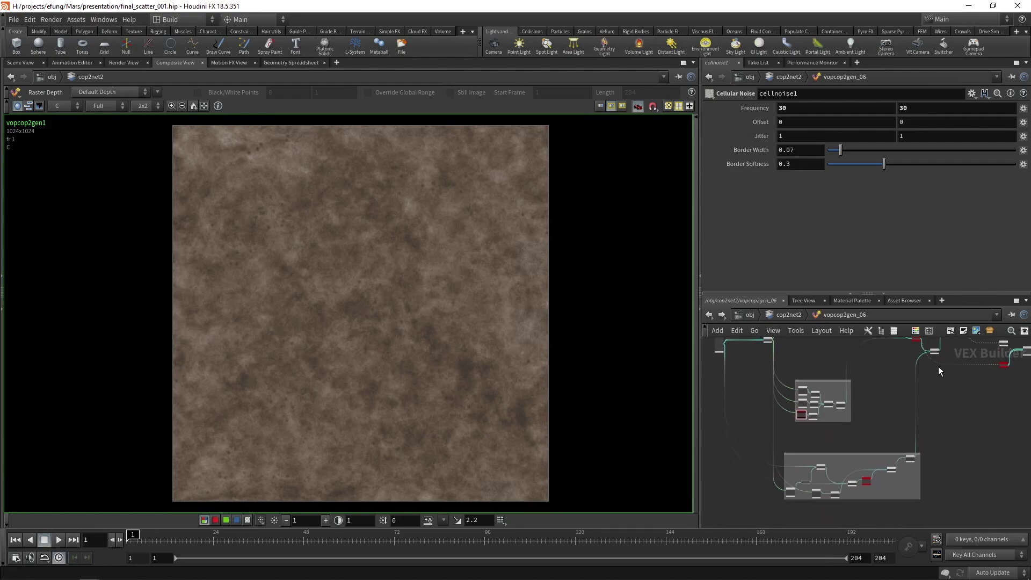
pyautogui.click(933, 358)
pyautogui.scroll(6, 878, 487)
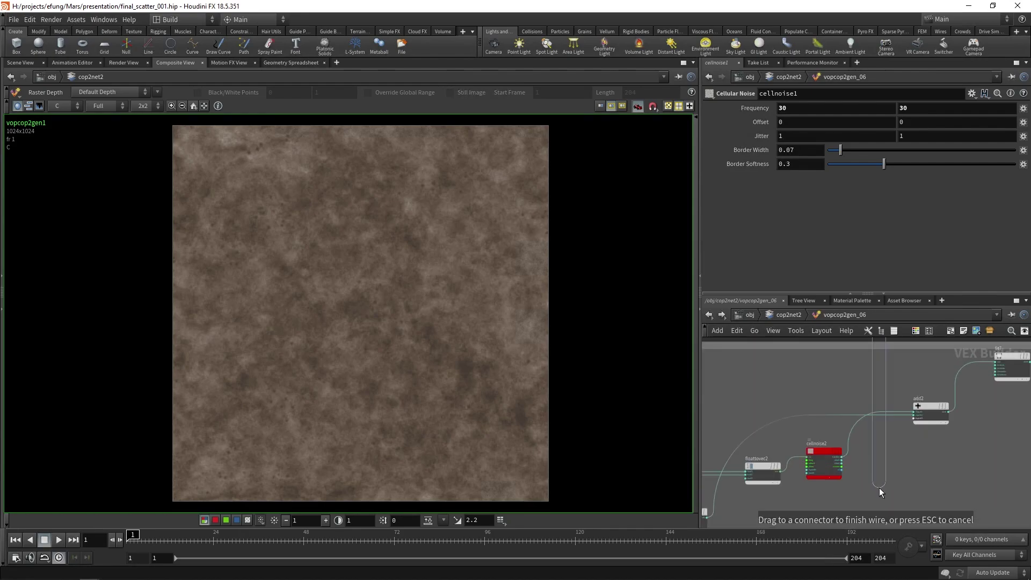
pyautogui.scroll(3, 827, 442)
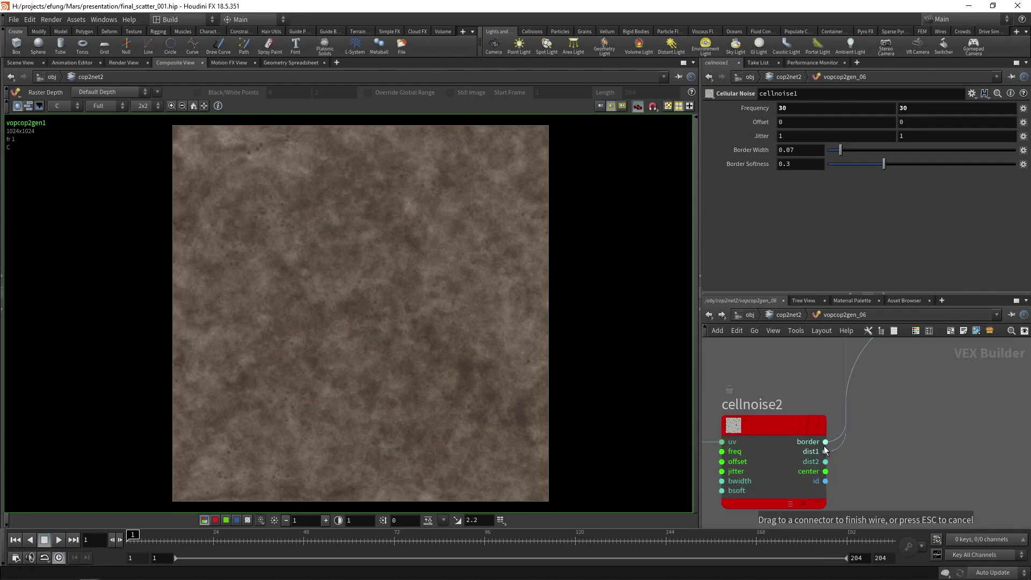
pyautogui.click(826, 442)
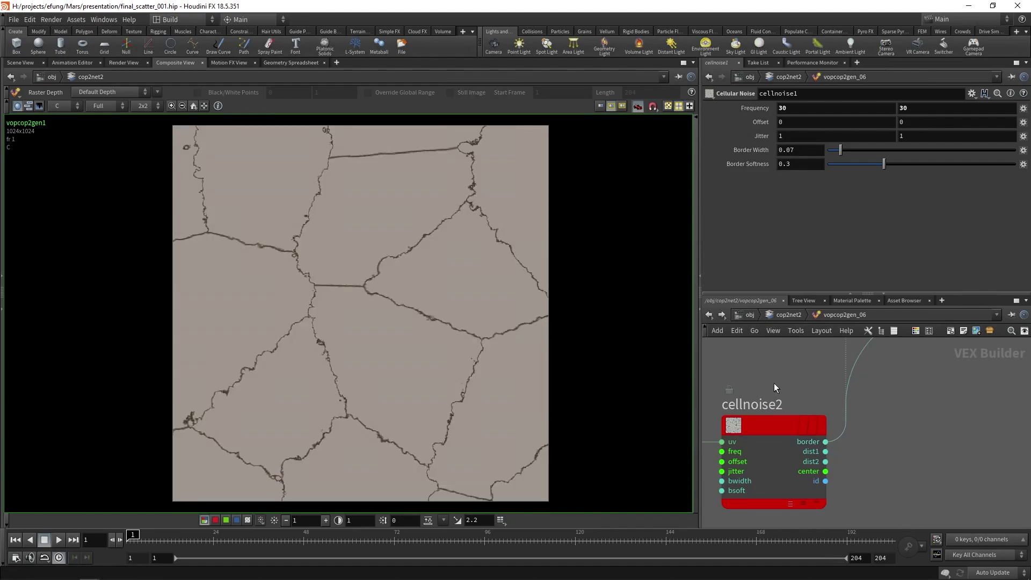
pyautogui.moveTo(774, 382); pyautogui.dragTo(831, 380, button='middle')
pyautogui.moveTo(816, 423)
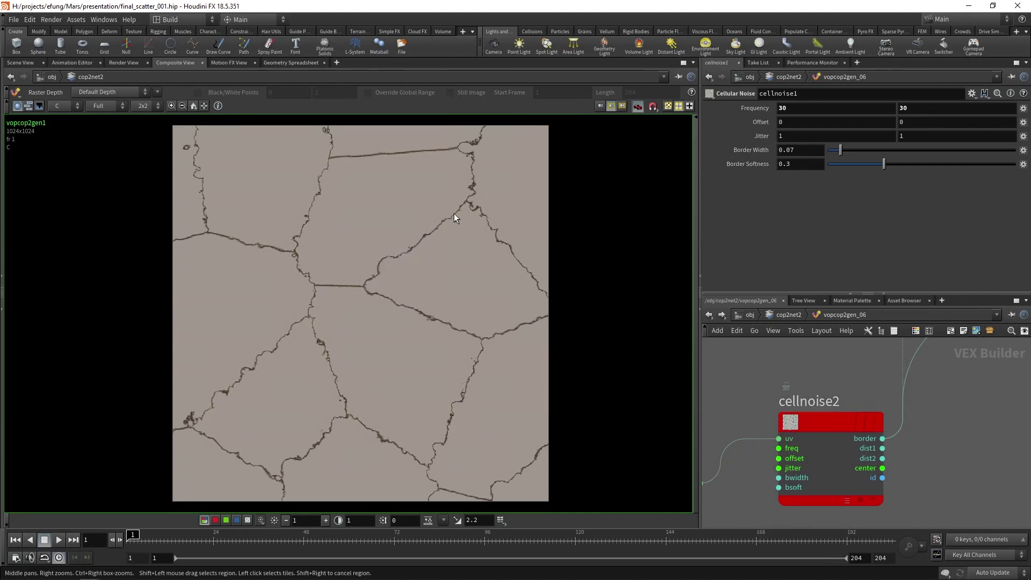
# - Wire the last node of the crack group, after add2, into vectofloat2 to preview the broken-up cracks
pyautogui.scroll(-5, 899, 472)
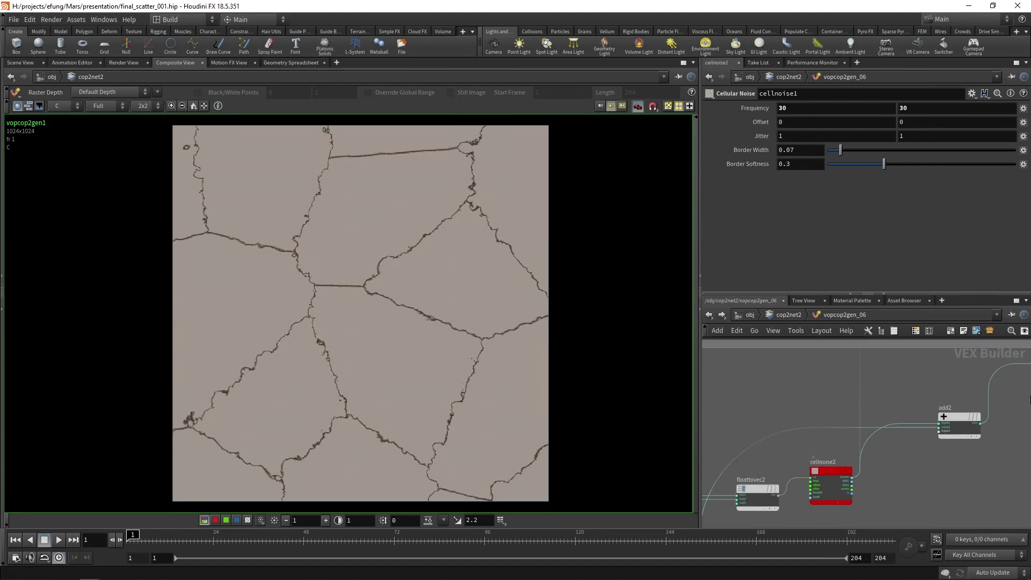
pyautogui.scroll(-5, 953, 470)
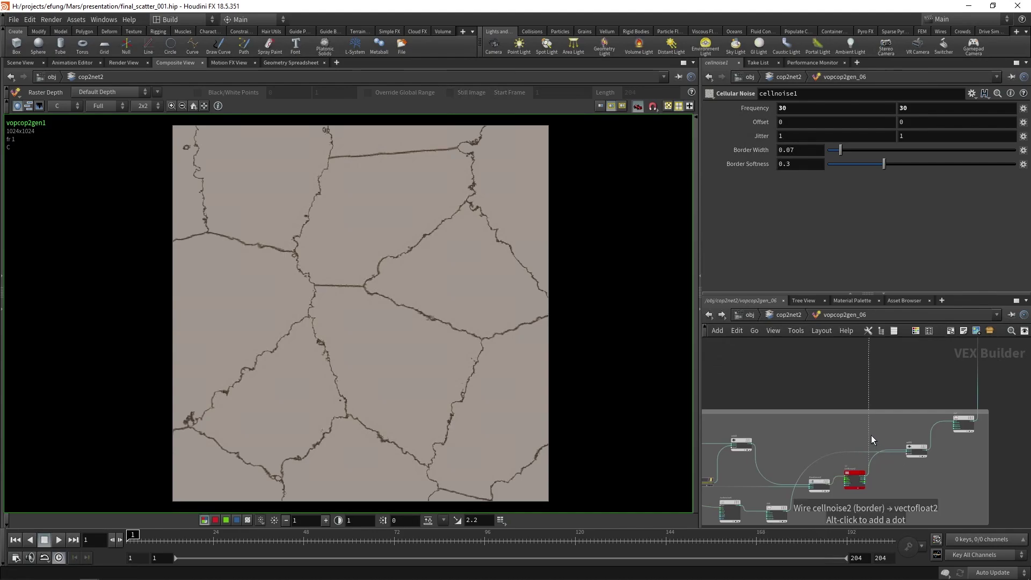
pyautogui.click(978, 424)
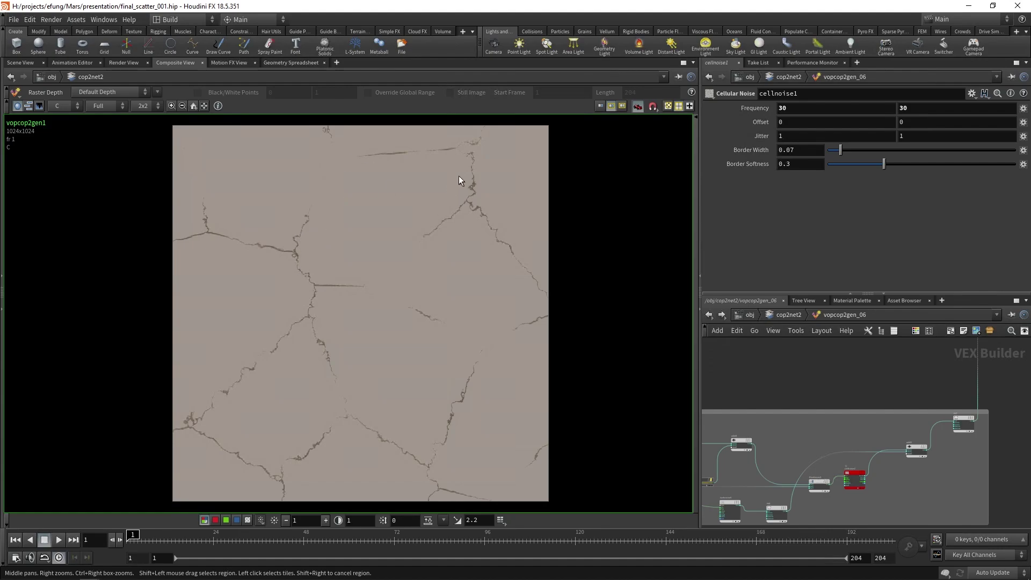
# - Wire the final node of the noise chain into vectofloat2 and inspect the complete rock texture up close
pyautogui.scroll(-3, 892, 466)
pyautogui.scroll(-2, 970, 430)
pyautogui.moveTo(1003, 376); pyautogui.dragTo(859, 492, button='middle')
pyautogui.scroll(3, 919, 456)
pyautogui.scroll(3, 858, 492)
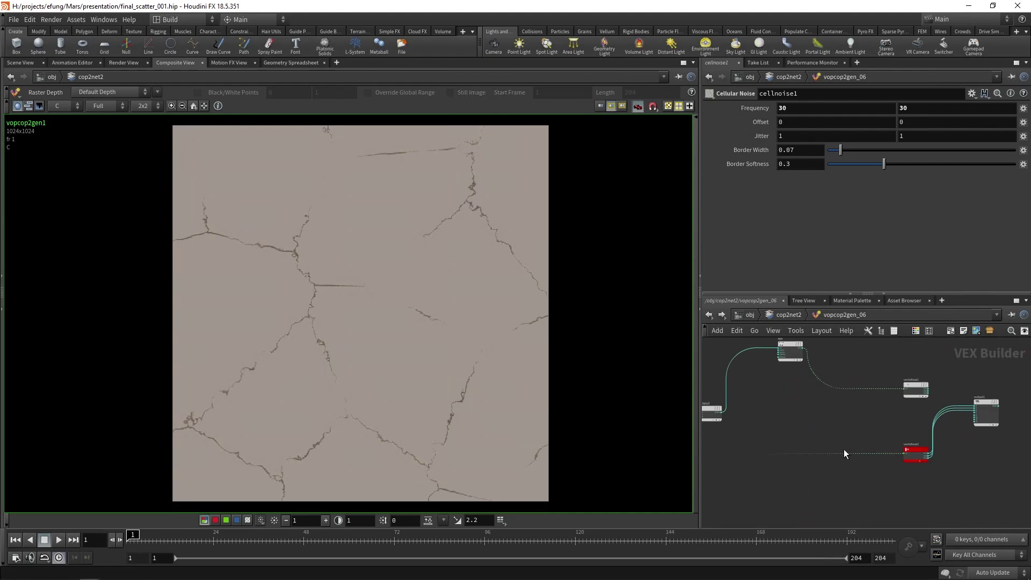
pyautogui.moveTo(843, 457); pyautogui.dragTo(806, 414)
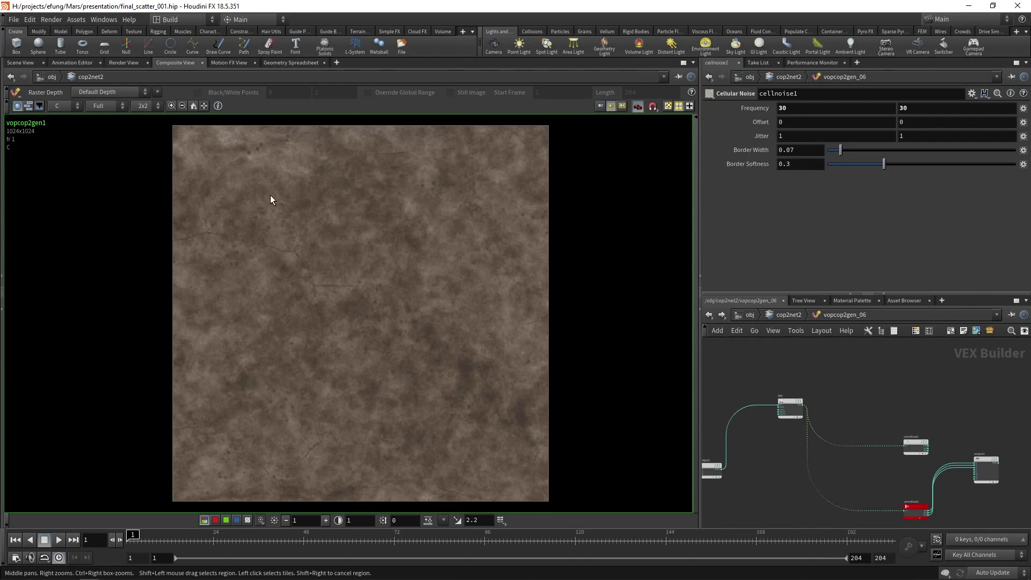
pyautogui.scroll(2, 271, 199)
pyautogui.scroll(-1, 271, 199)
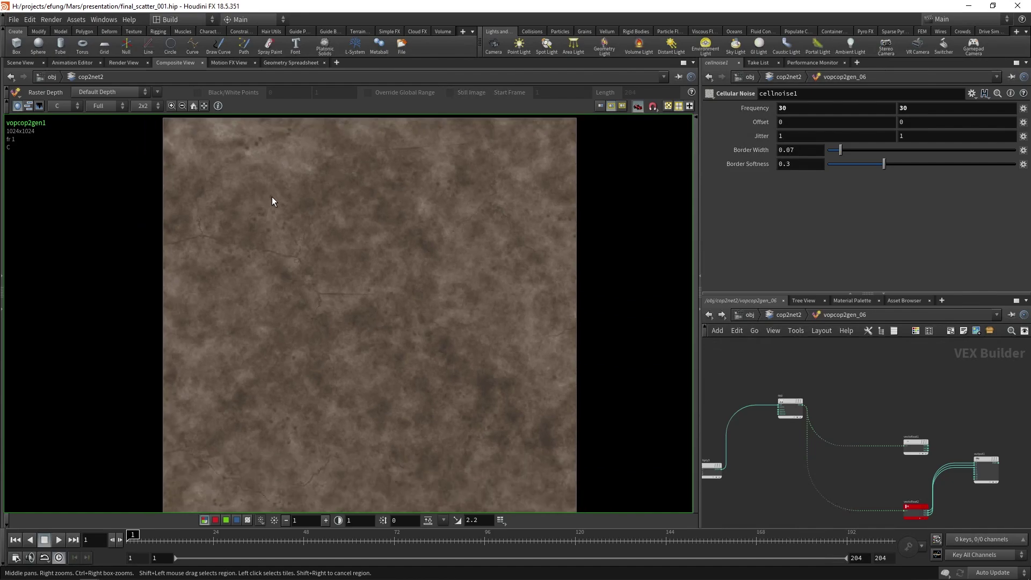
pyautogui.scroll(-1, 336, 291)
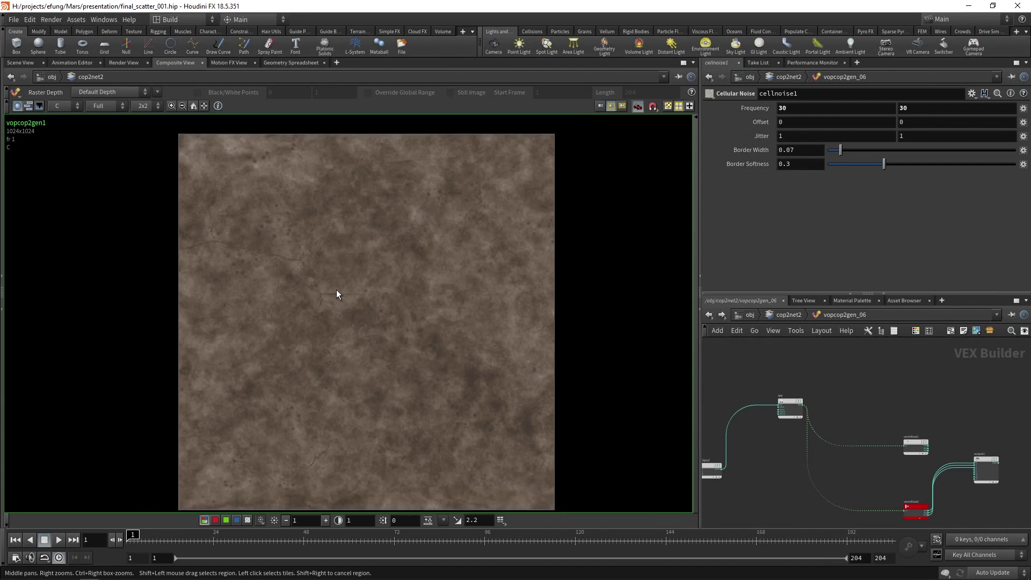
# - Go back up to cop2net2 and examine the Diffuse, Roughness, Reflect and Bump branches
pyautogui.click(792, 316)
pyautogui.scroll(-3, 863, 399)
pyautogui.moveTo(908, 502); pyautogui.dragTo(937, 462, button='middle')
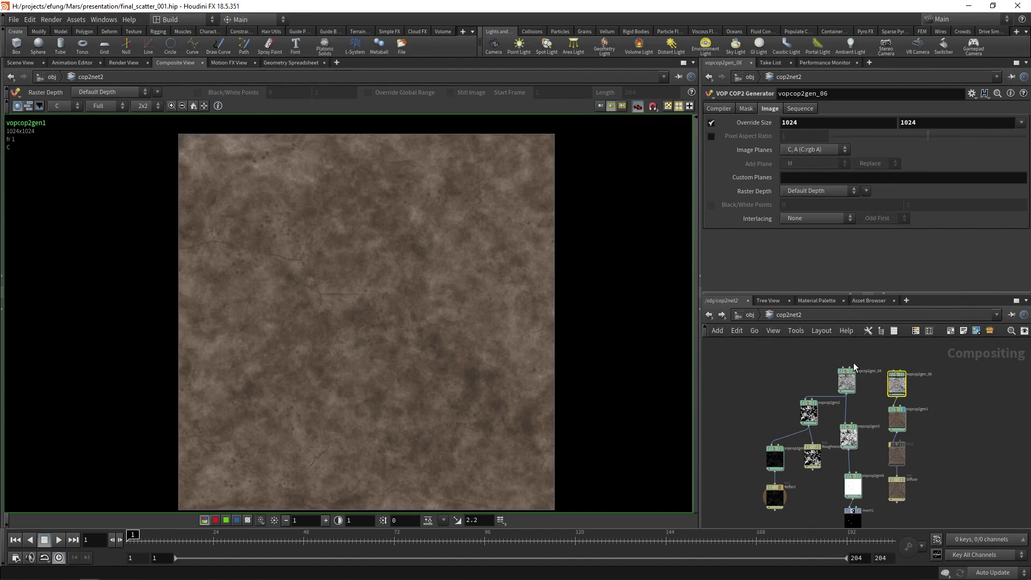
pyautogui.scroll(1, 859, 421)
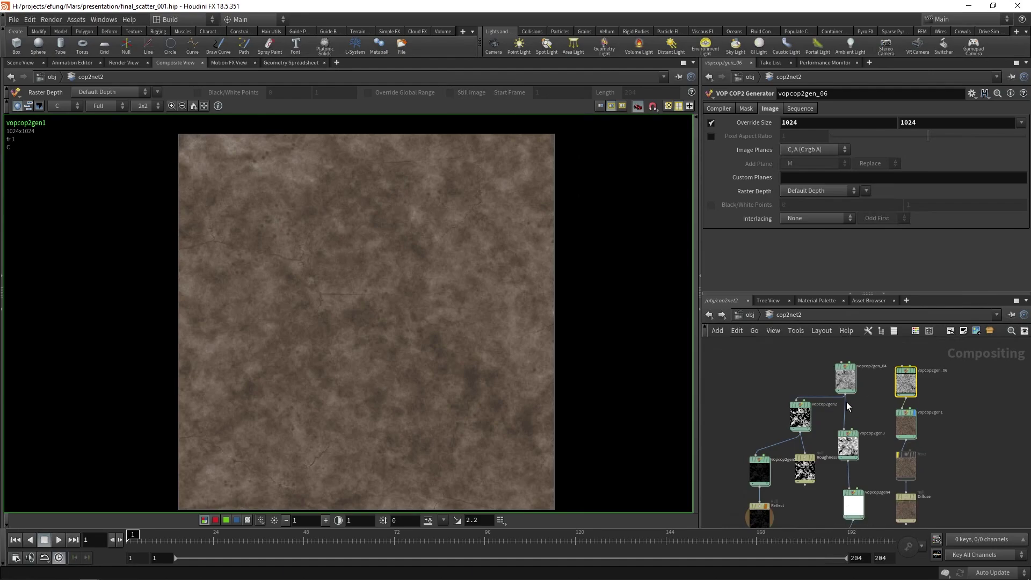
pyautogui.scroll(1, 862, 407)
pyautogui.scroll(-2, 870, 413)
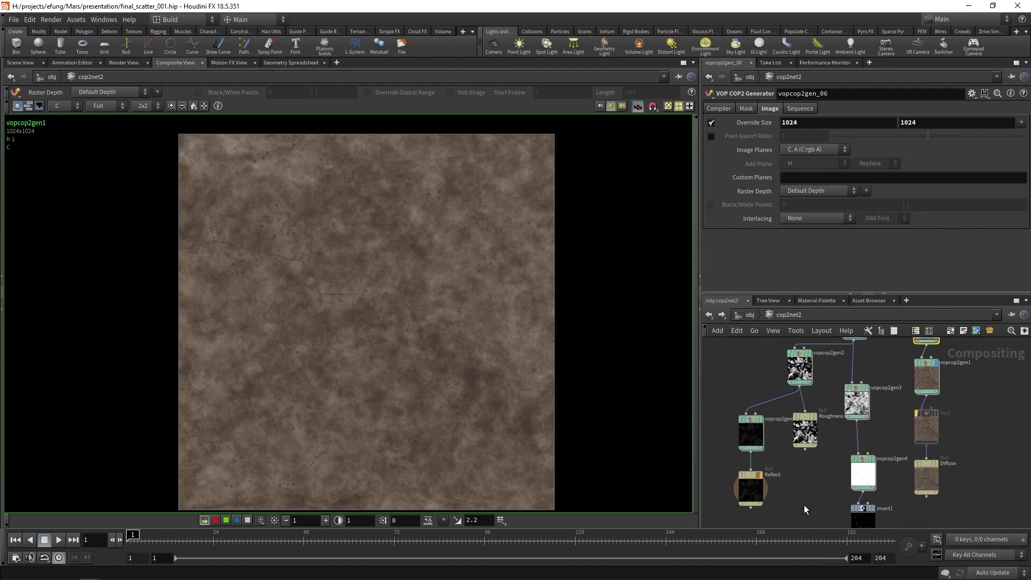
pyautogui.scroll(-4, 798, 483)
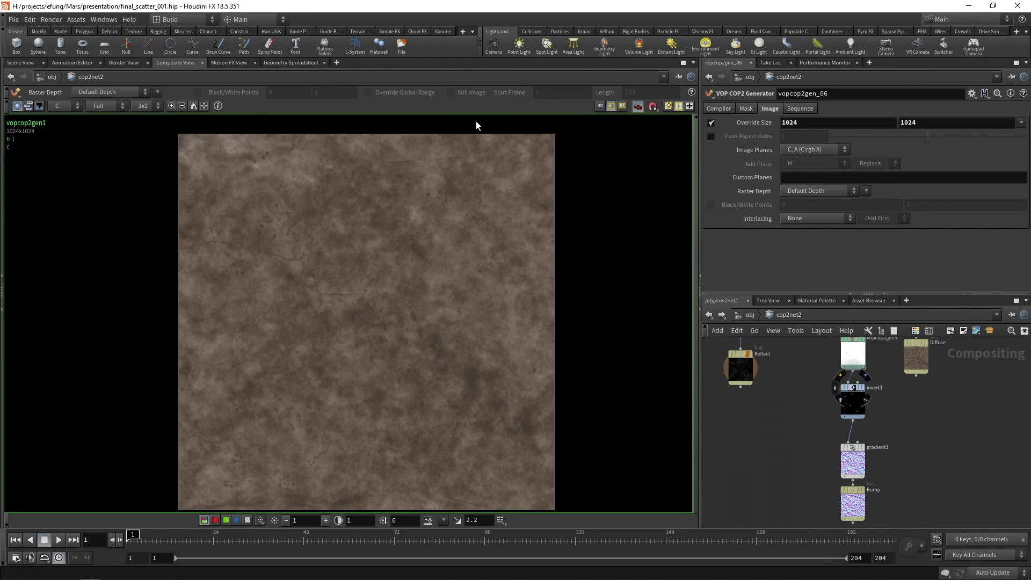
# - Switch to the 3D scene view and open matnet2 to inspect the rock shader's texture references to cop2net2
pyautogui.click(20, 63)
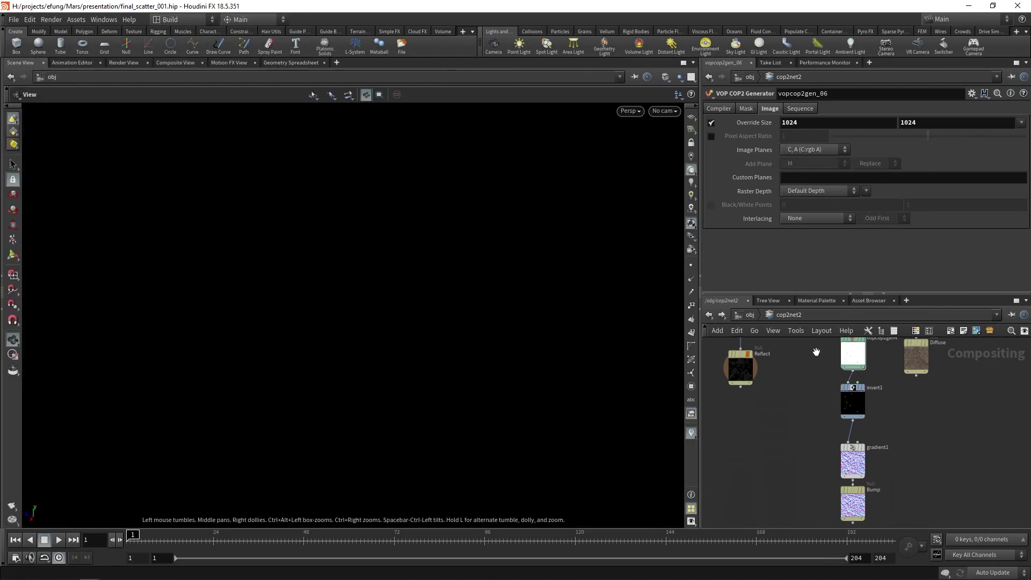
pyautogui.click(751, 315)
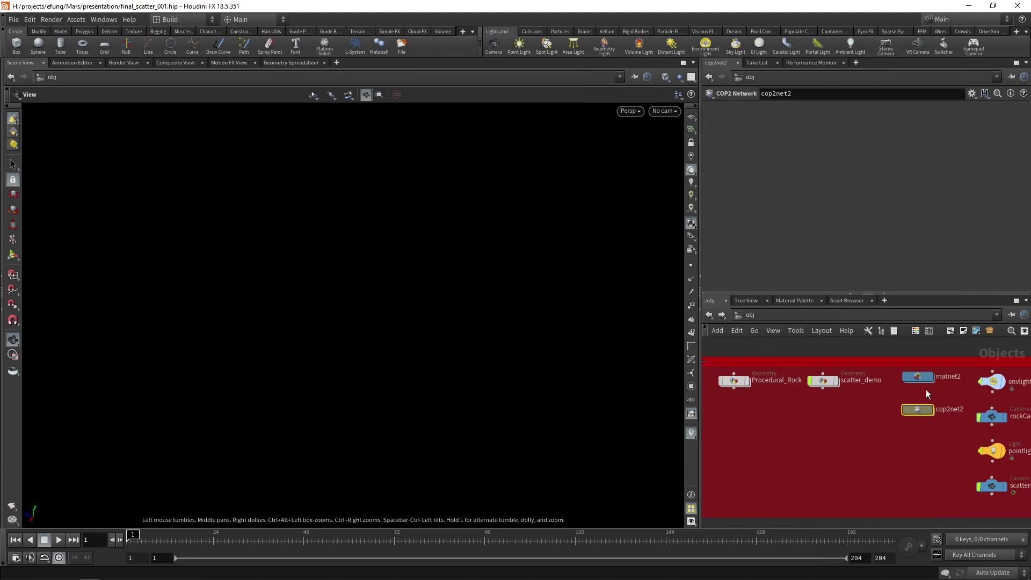
pyautogui.doubleClick(919, 378)
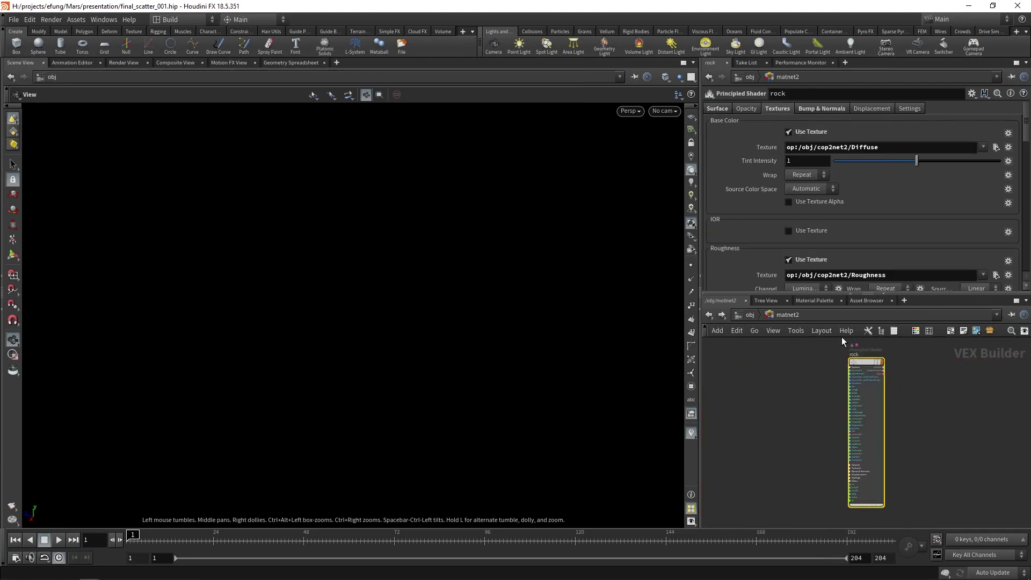
pyautogui.scroll(2, 902, 344)
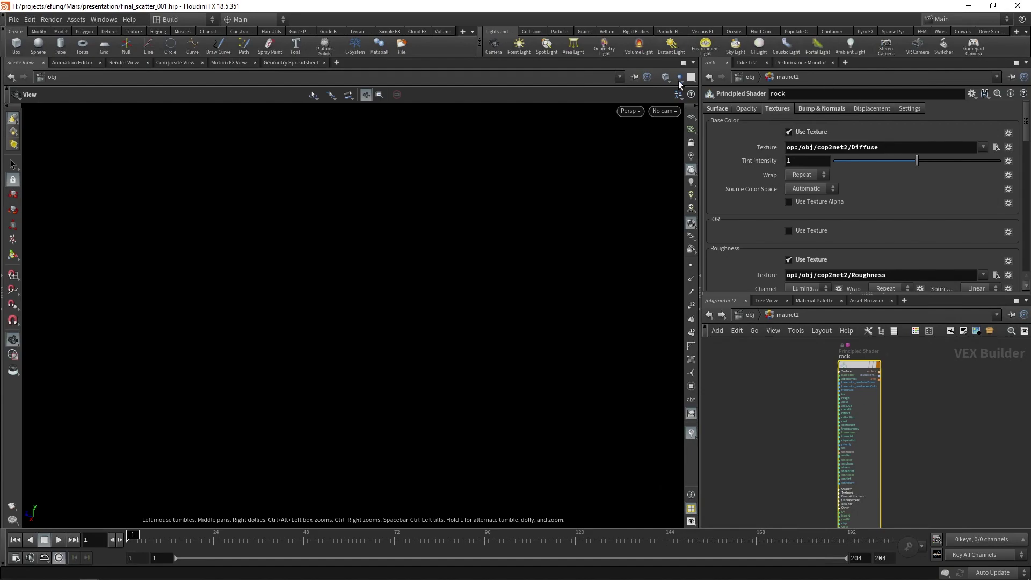
# - Look through rockCam in the viewport and open the Procedural_Rock geometry network
pyautogui.click(670, 111)
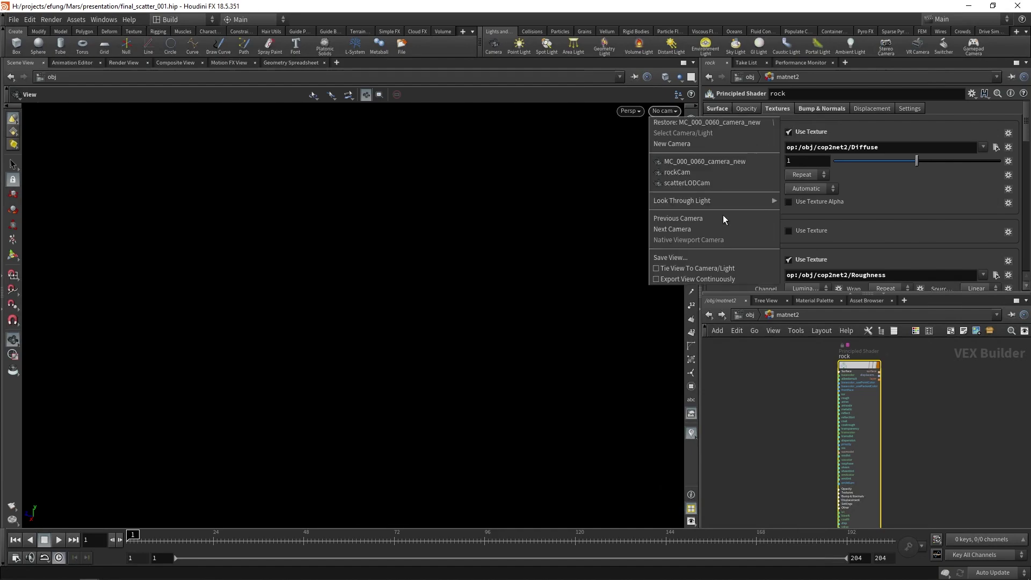
pyautogui.click(680, 173)
pyautogui.click(750, 315)
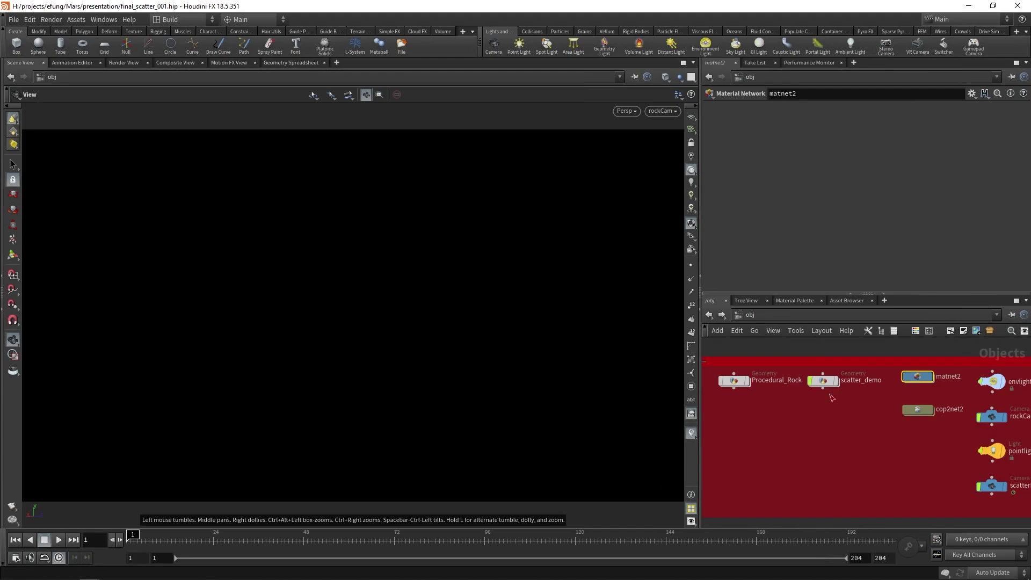
pyautogui.doubleClick(739, 384)
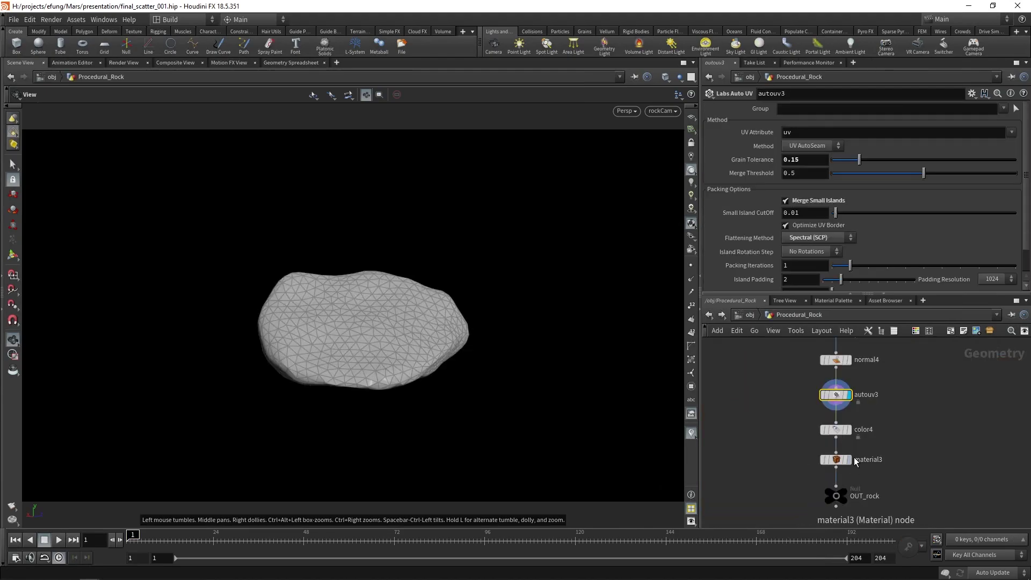
# - Display the material3 result in the viewport with Smooth Shaded shading
pyautogui.click(863, 453)
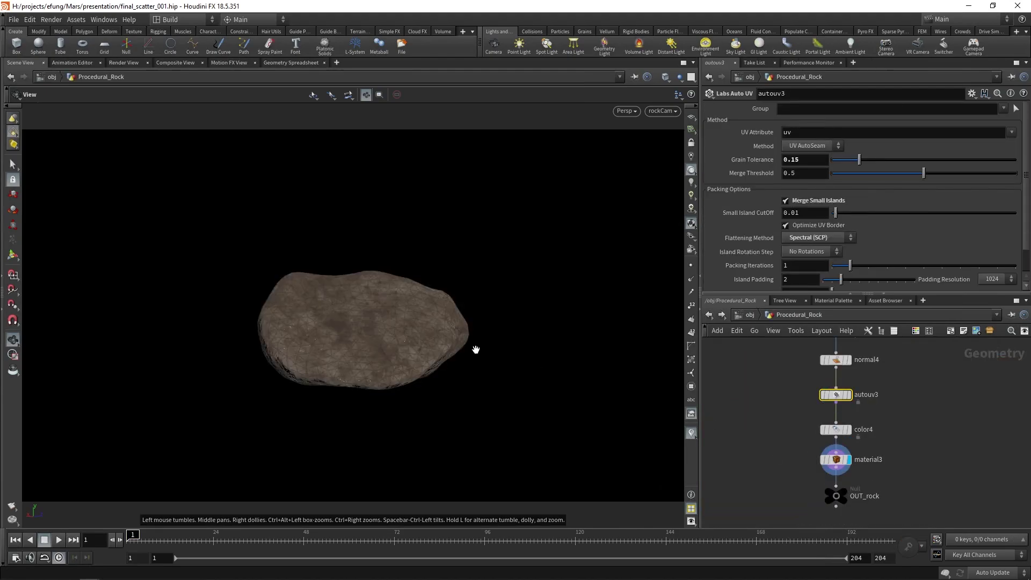
pyautogui.click(664, 79)
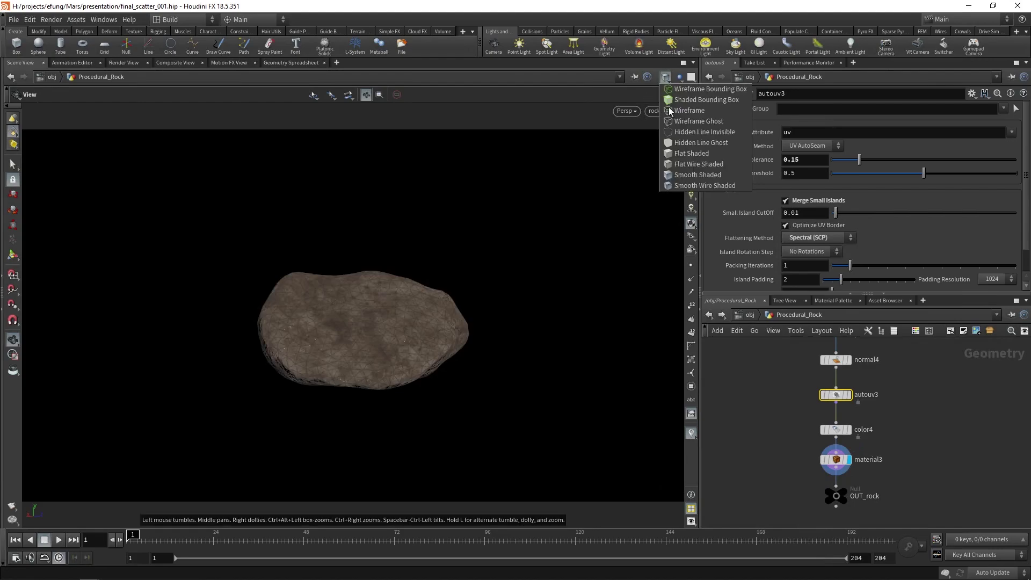
pyautogui.click(684, 176)
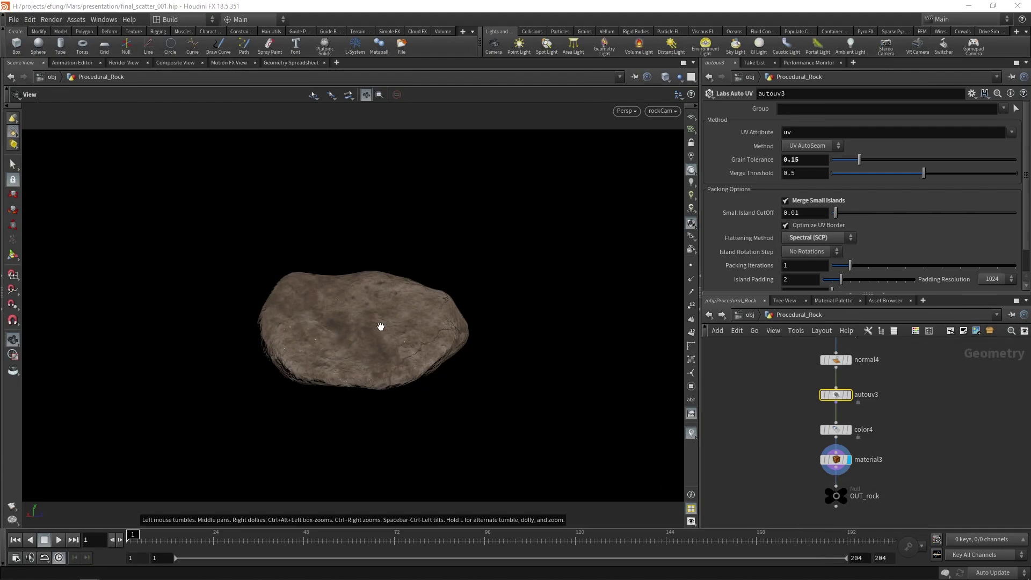
# - Vary the Global Seed of the scatter3 node to reshape the rock, trying 7.1 and ending at 0.46
pyautogui.scroll(-3, 898, 443)
pyautogui.scroll(-5, 898, 443)
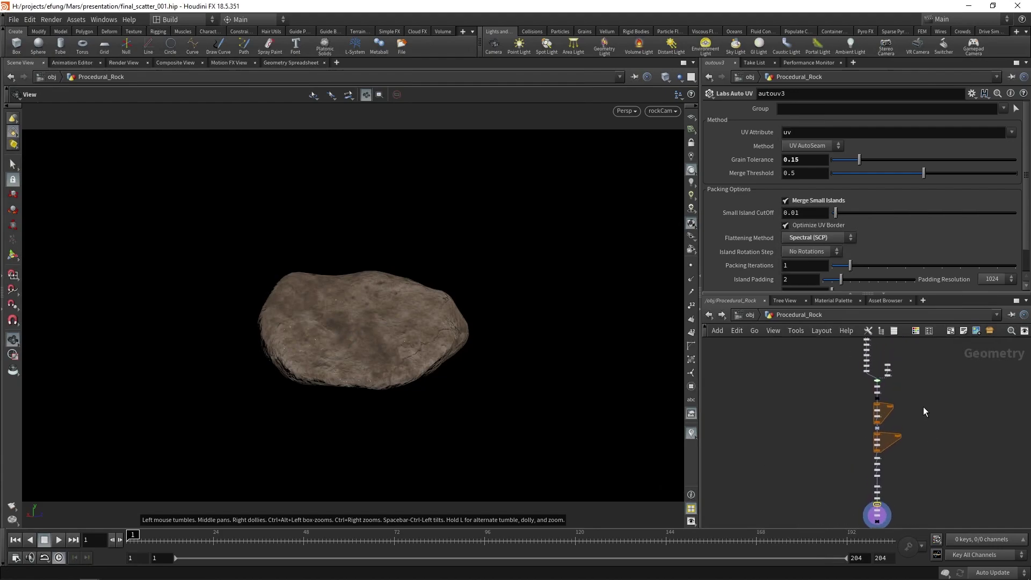
pyautogui.moveTo(924, 408); pyautogui.dragTo(905, 449, button='middle')
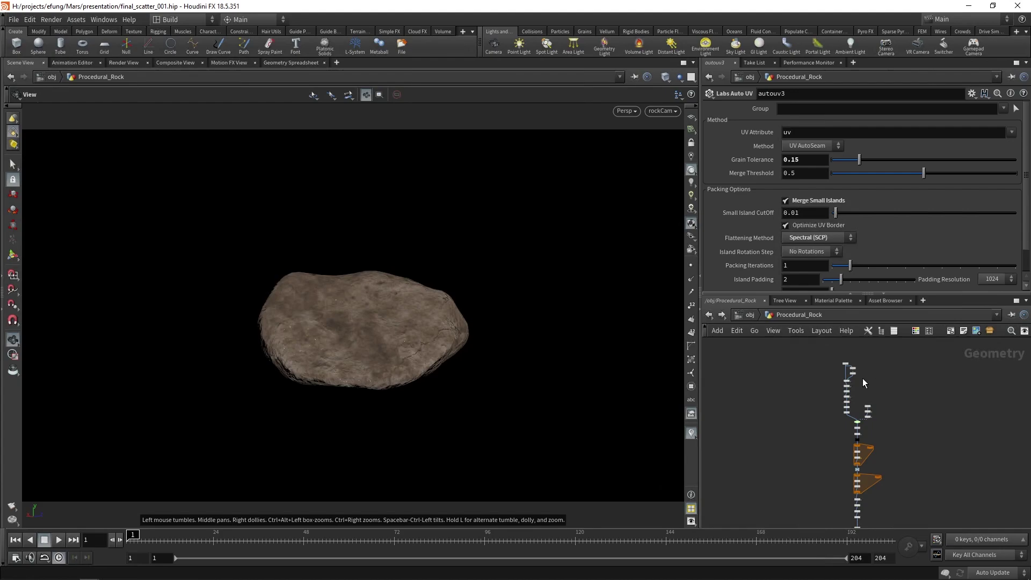
pyautogui.scroll(3, 860, 376)
pyautogui.scroll(3, 881, 394)
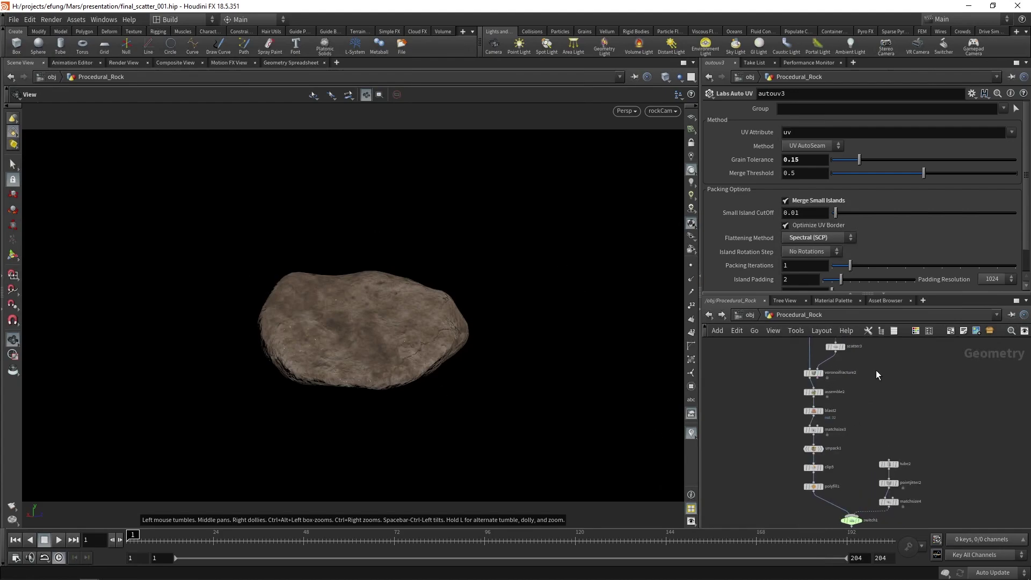
pyautogui.moveTo(876, 371); pyautogui.dragTo(884, 447, button='middle')
pyautogui.scroll(3, 853, 410)
pyautogui.moveTo(896, 418); pyautogui.dragTo(833, 437)
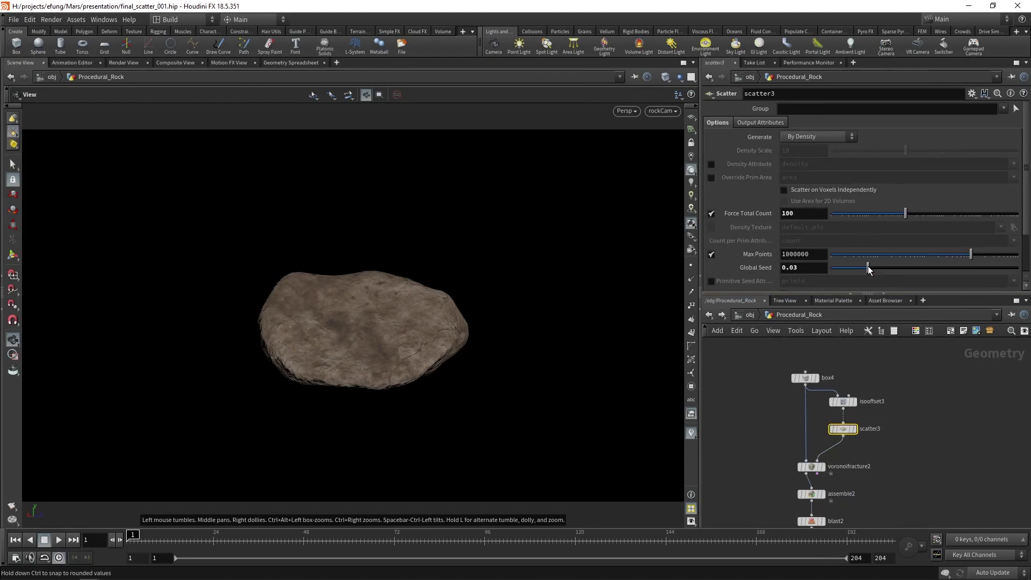
pyautogui.moveTo(868, 266); pyautogui.dragTo(963, 270)
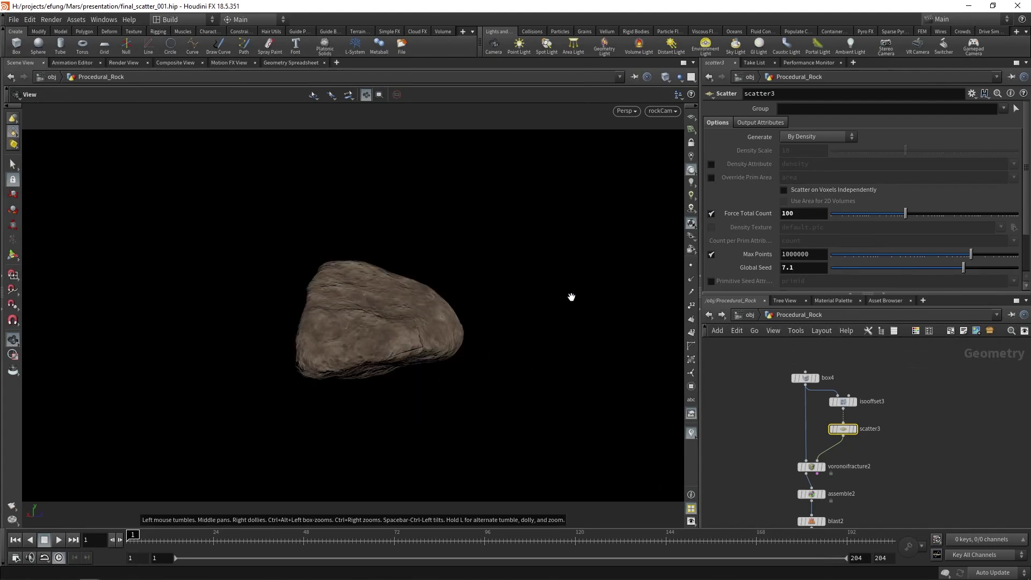
pyautogui.click(839, 268)
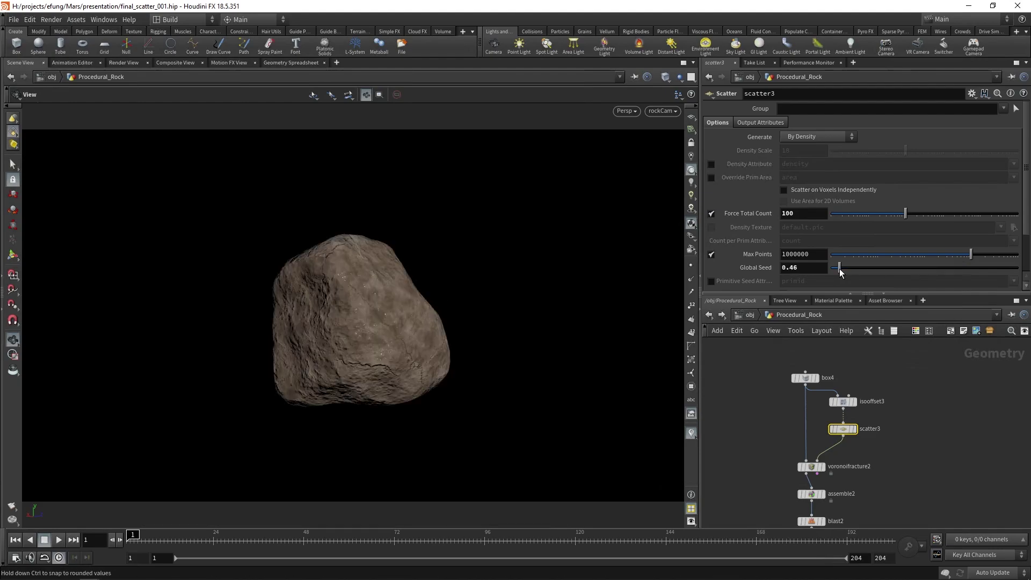
# - Change the Group of the blast2 node to 33 to keep a different fractured piece
pyautogui.scroll(-2, 879, 450)
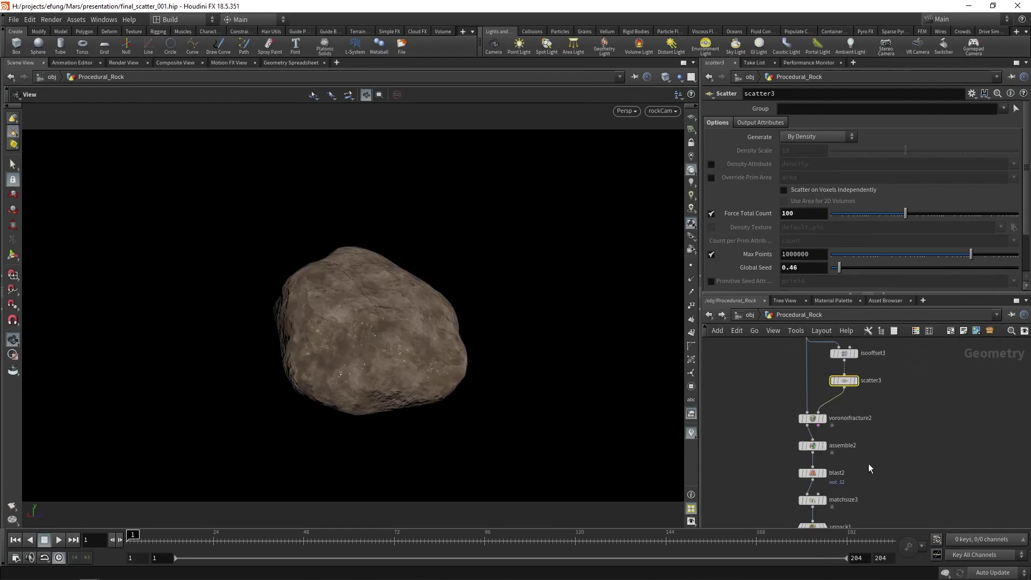
pyautogui.click(812, 472)
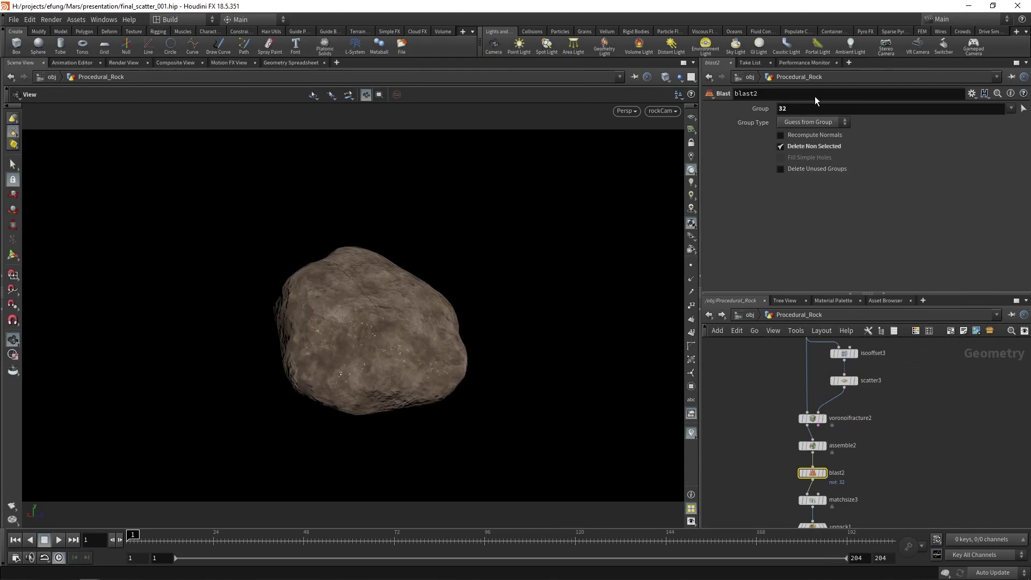
pyautogui.moveTo(806, 108); pyautogui.dragTo(825, 109, button='middle')
# - Set the random Seed of the attribadjustvector1 node to 51
pyautogui.scroll(-5, 905, 452)
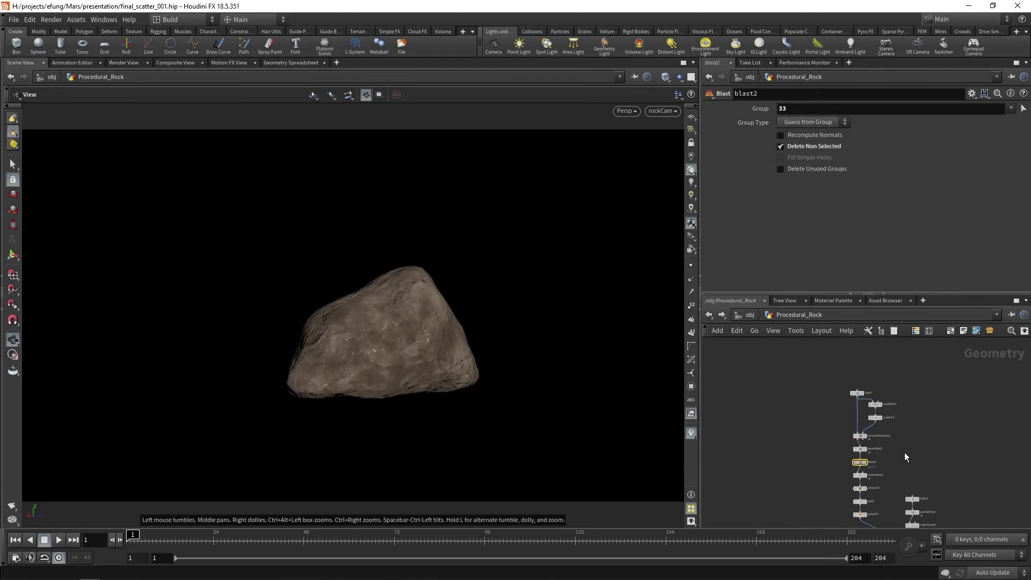
pyautogui.click(857, 501)
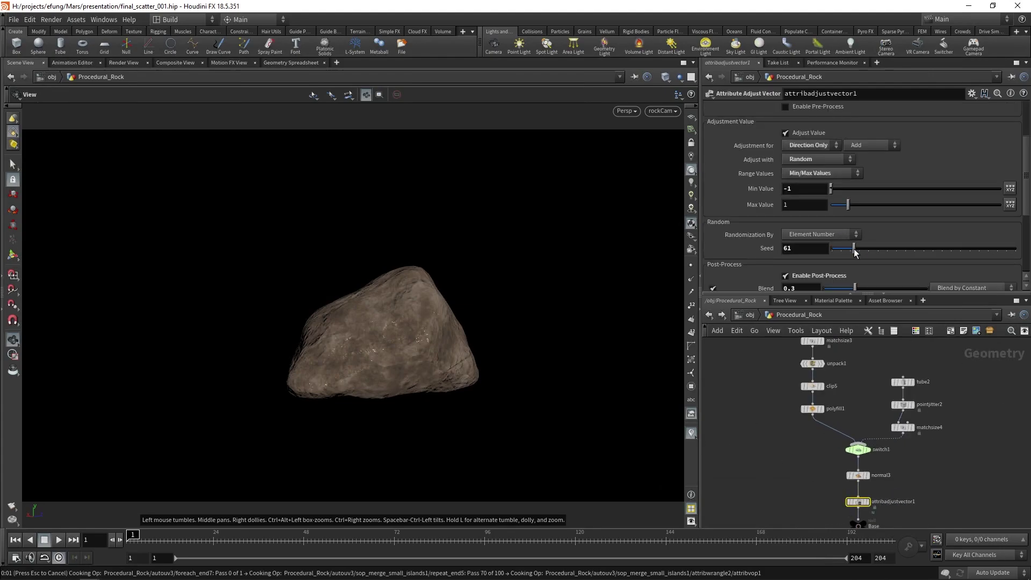
pyautogui.moveTo(855, 252); pyautogui.dragTo(926, 251)
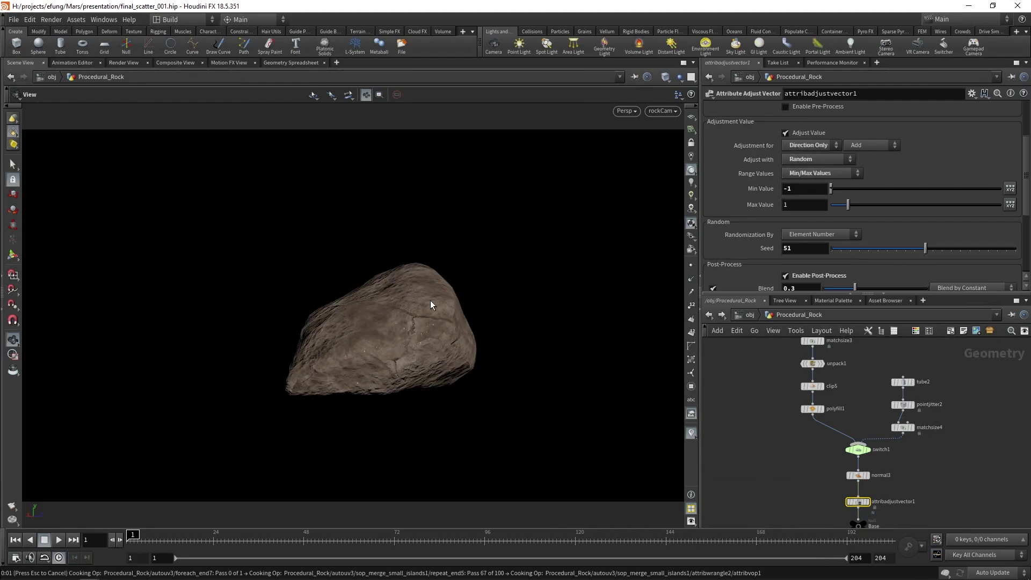
pyautogui.scroll(-3, 925, 467)
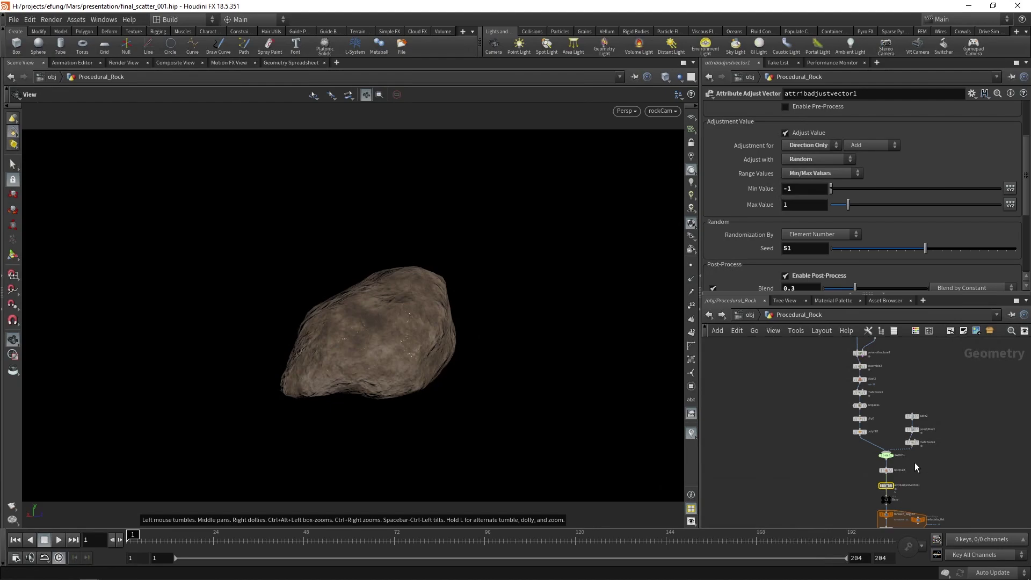
pyautogui.press('h')
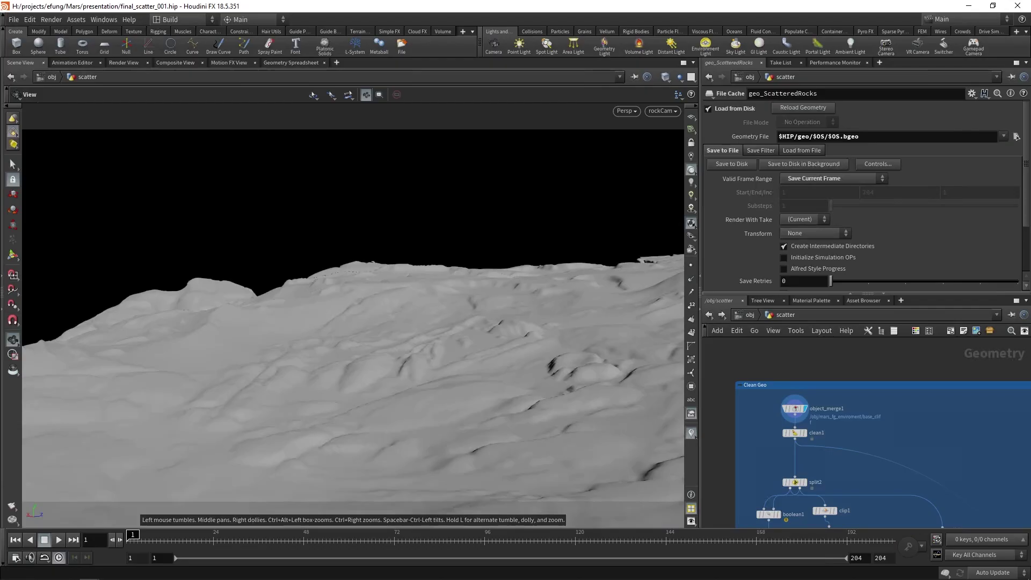
# - Look through MC_000_0060_camera_new and select object_merge1 in Clean Geo to inspect its source geometry
pyautogui.click(667, 111)
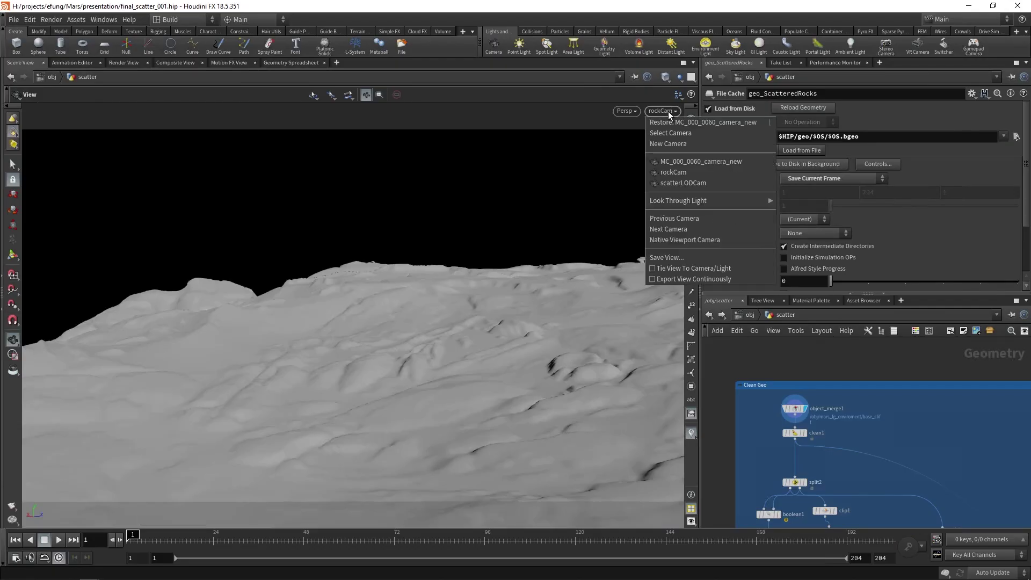
pyautogui.click(691, 161)
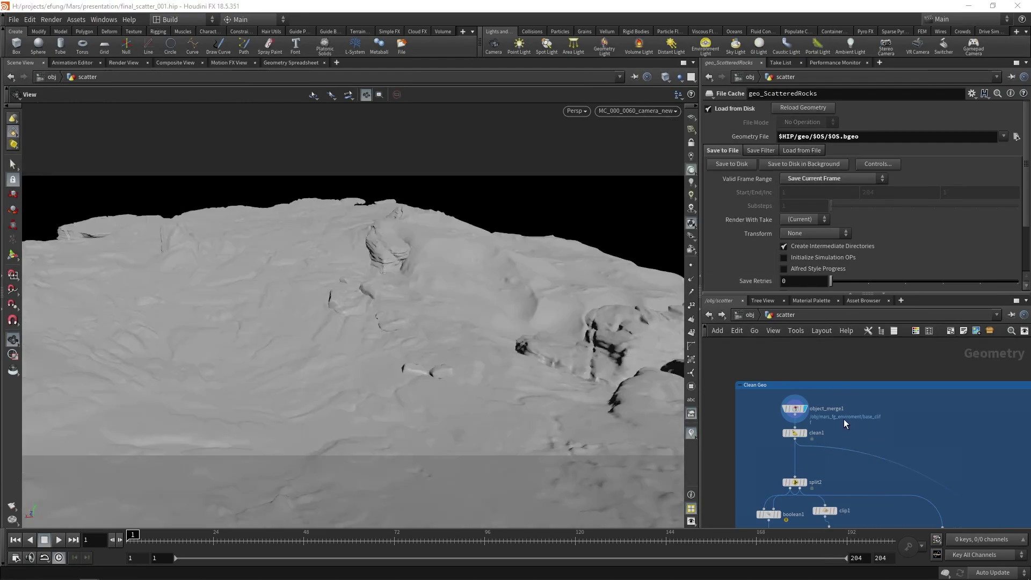
pyautogui.scroll(3, 843, 419)
pyautogui.click(790, 406)
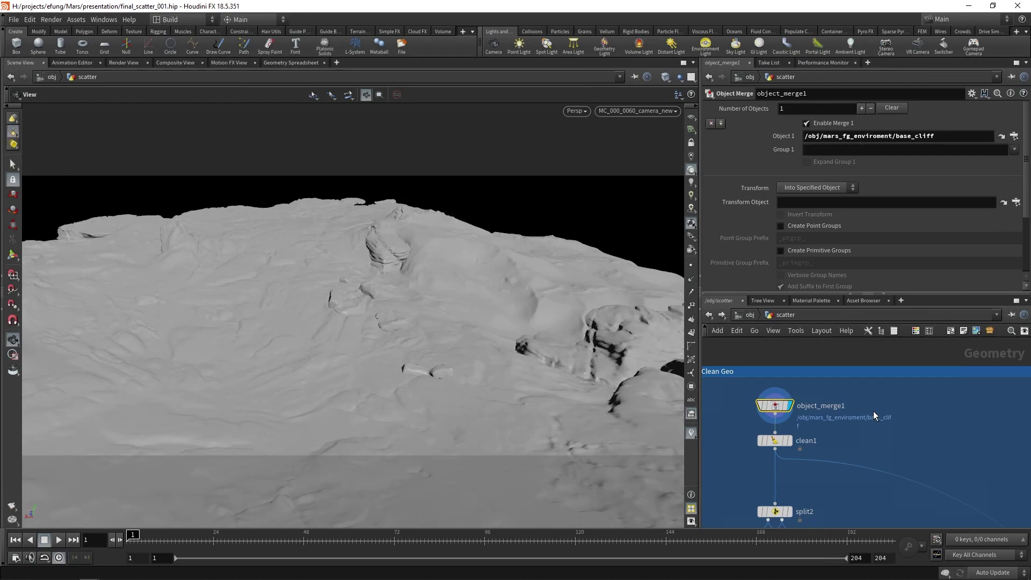
# - Display geo_RocksScatterSurface and then geo_BaseScatterSurface to compare the two cleaned scatter surfaces
pyautogui.scroll(-4, 873, 411)
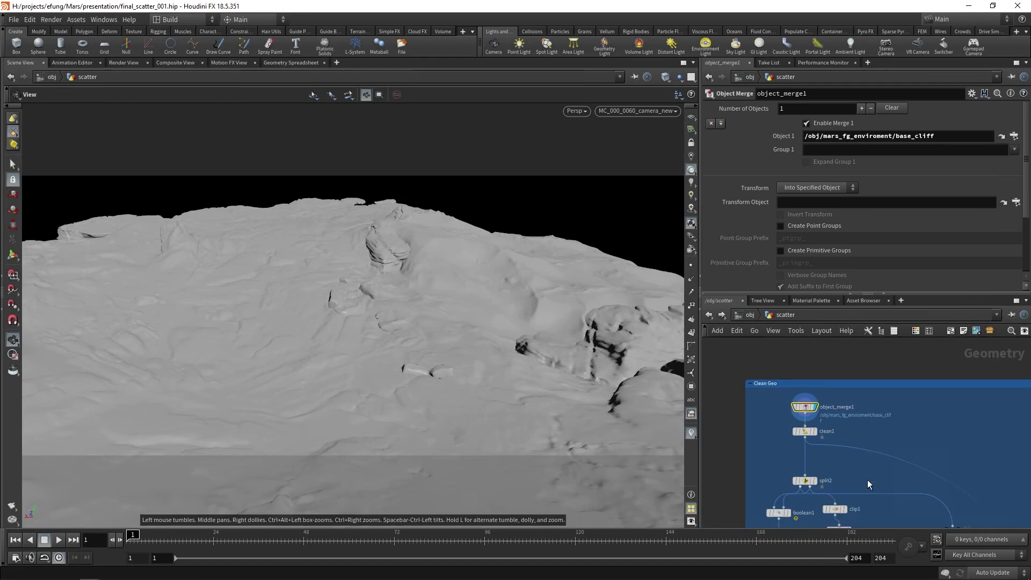
pyautogui.scroll(3, 865, 430)
pyautogui.click(789, 478)
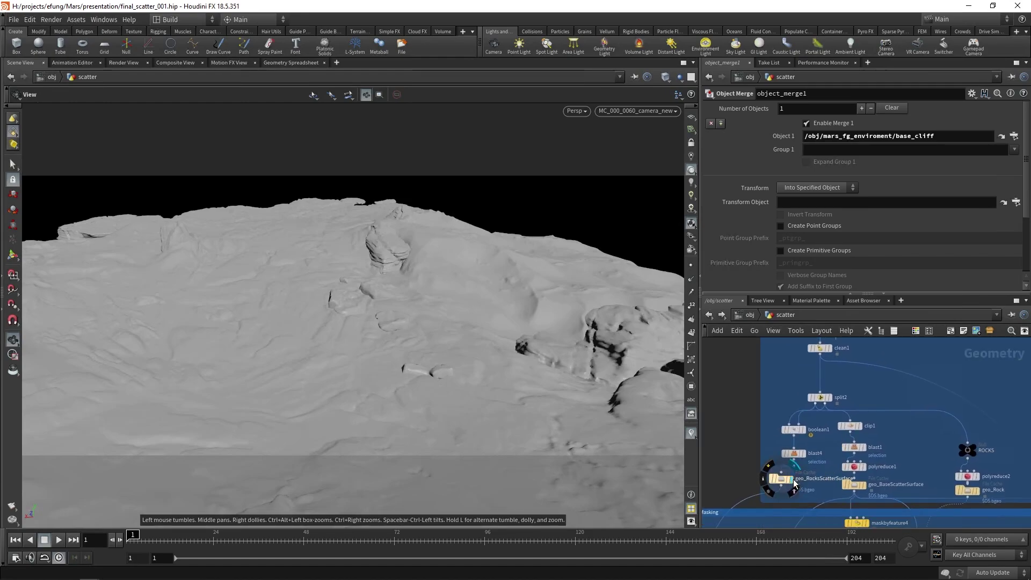
pyautogui.click(862, 485)
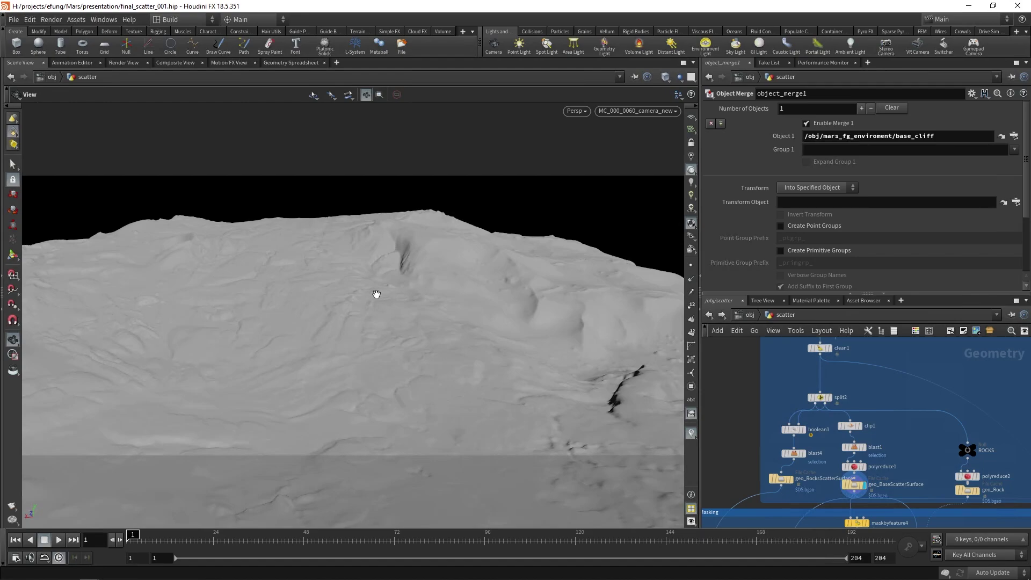
# - Display the maskbyfeature4 node and review its output mask, direction and shadow settings
pyautogui.moveTo(909, 454); pyautogui.dragTo(917, 419, button='middle')
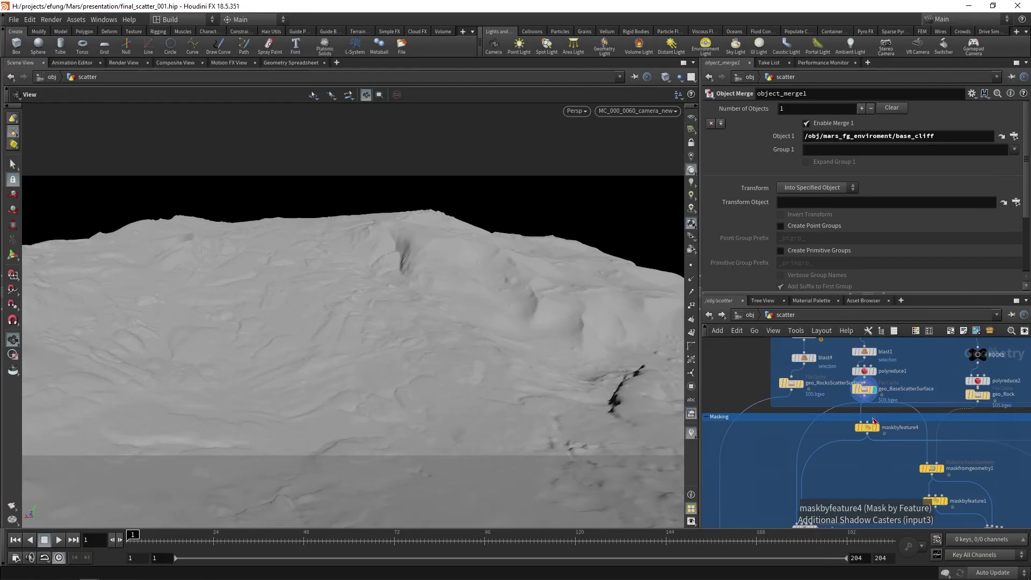
pyautogui.scroll(4, 886, 438)
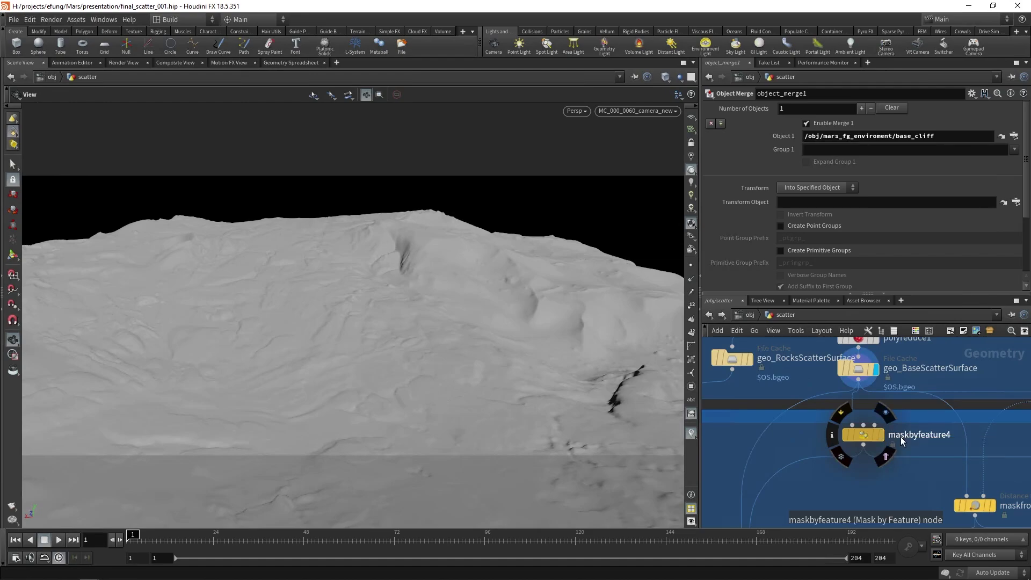
pyautogui.click(866, 438)
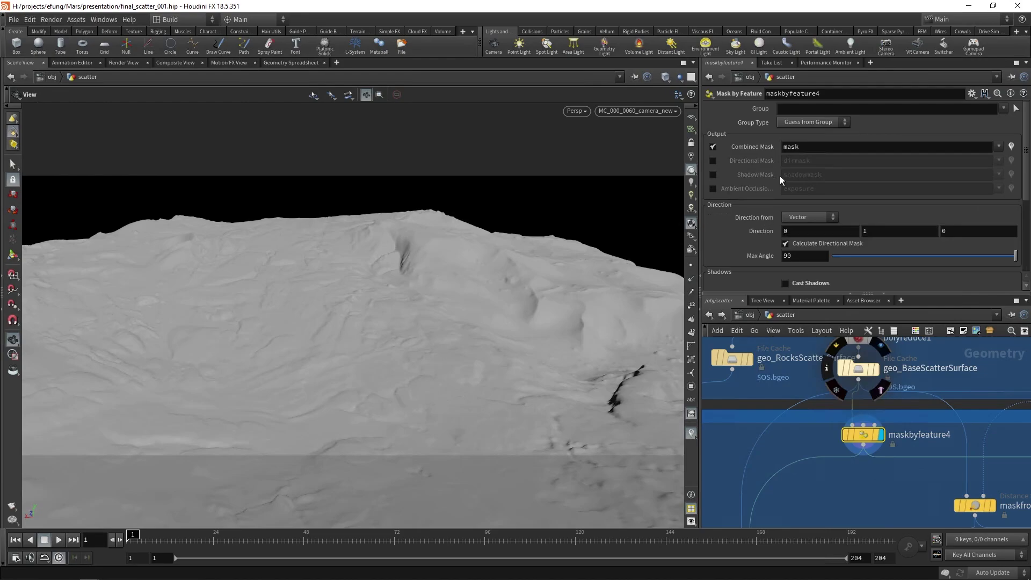
pyautogui.scroll(-2, 758, 231)
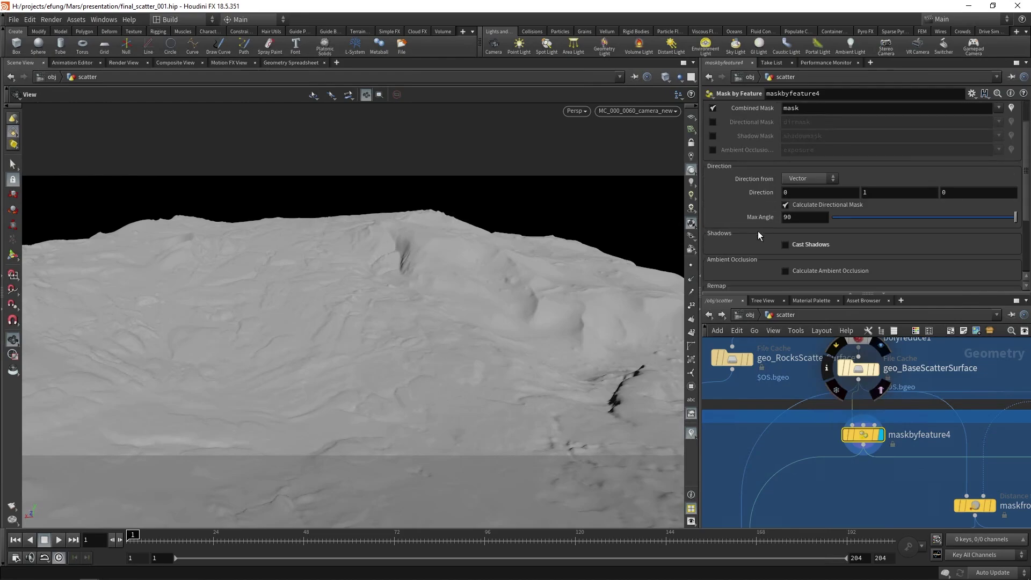
pyautogui.scroll(-2, 758, 231)
pyautogui.scroll(4, 758, 231)
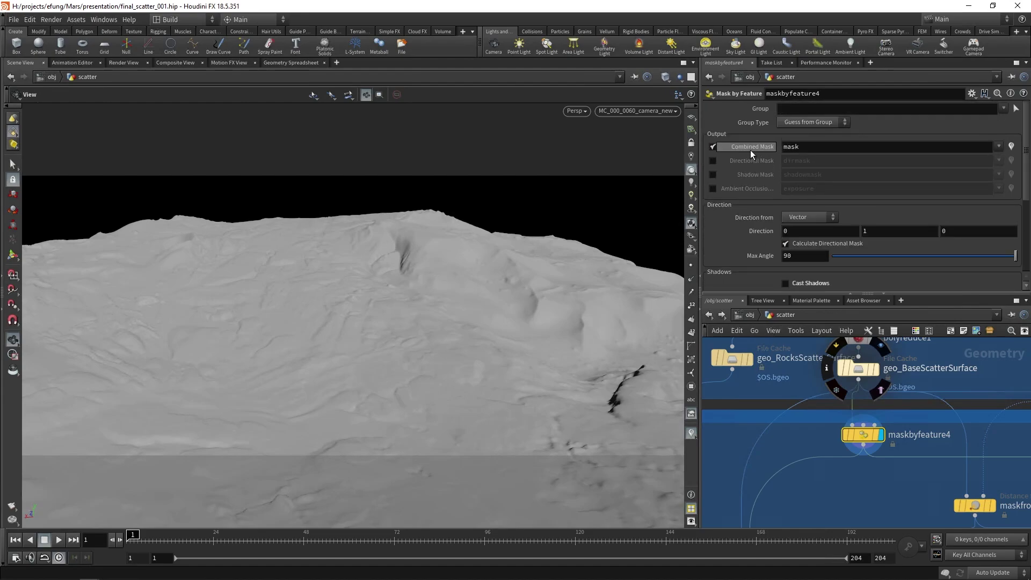
pyautogui.scroll(-2, 743, 213)
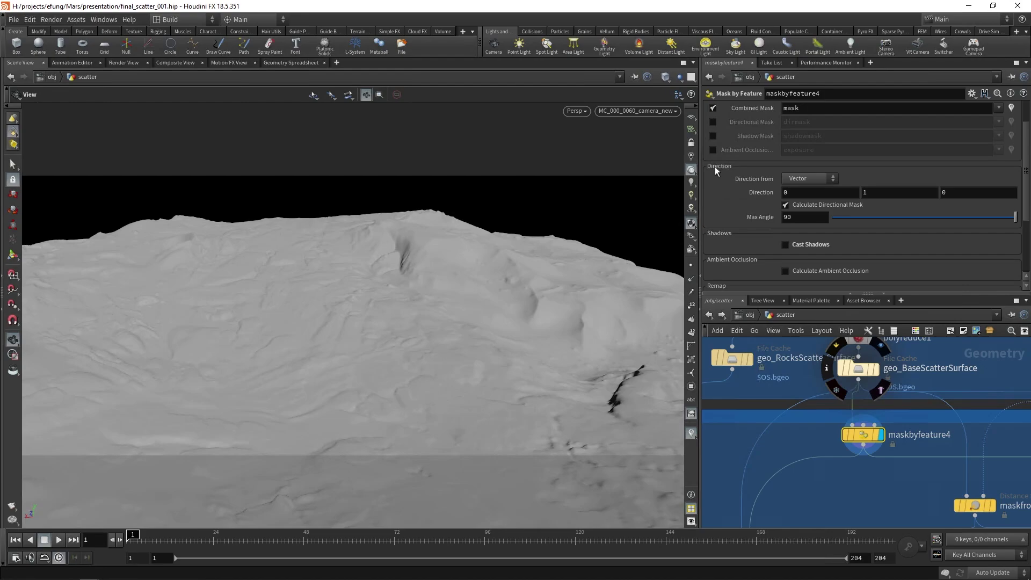
pyautogui.scroll(2, 898, 154)
# - Visualize the Combined Mask of maskbyfeature4 on the terrain and check its per-point mask values in the Geometry Spreadsheet
pyautogui.click(1010, 135)
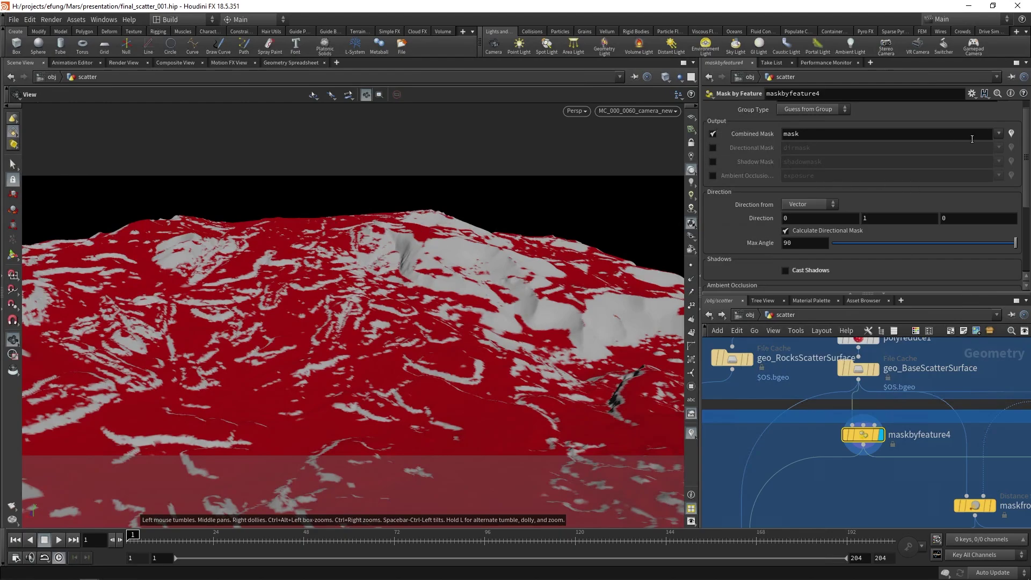
pyautogui.click(300, 63)
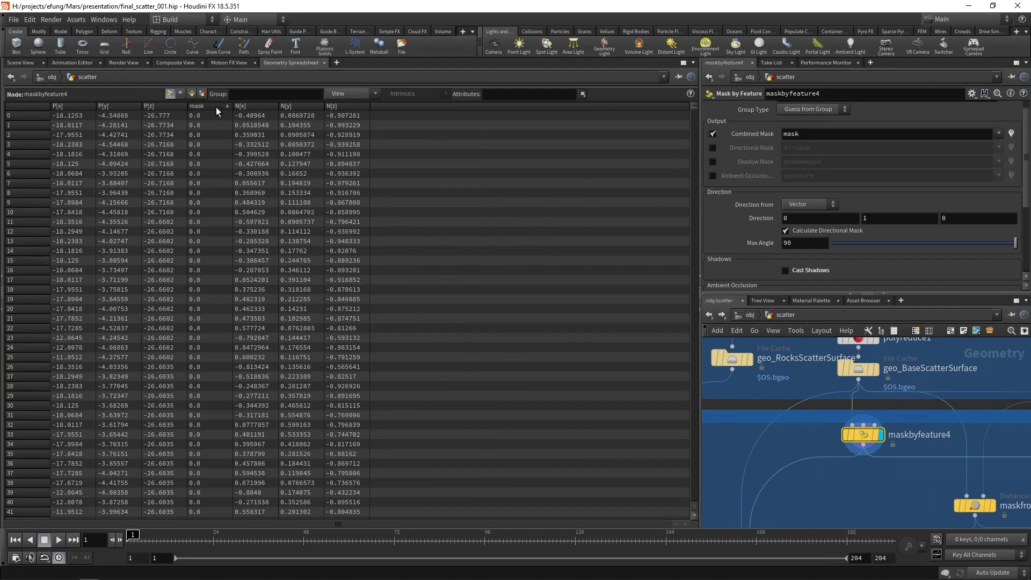
pyautogui.click(216, 107)
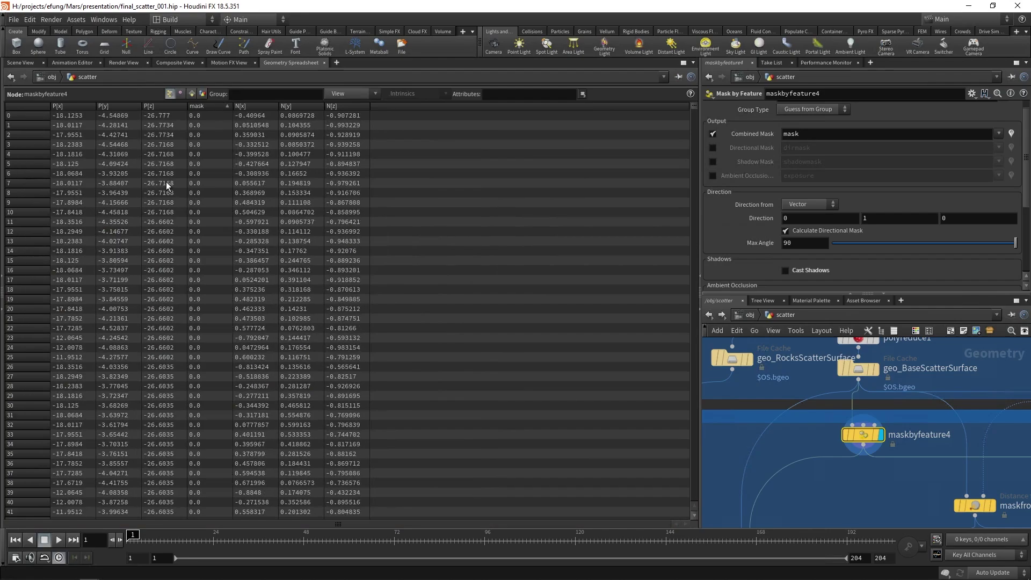
pyautogui.click(22, 63)
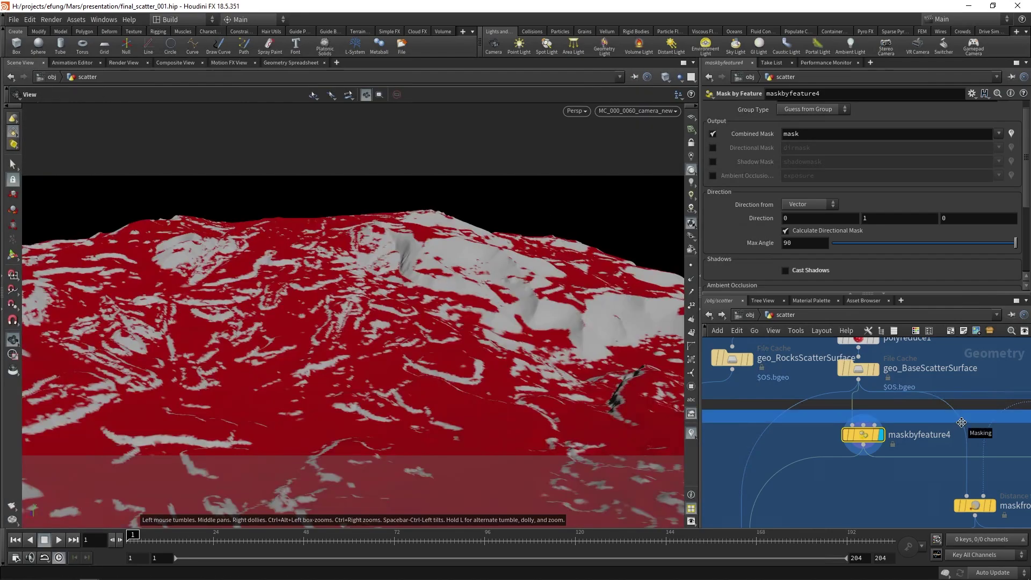
# - Display the maskfromgeometry1 node and examine its distance mask settings around the rocks
pyautogui.scroll(-1, 909, 476)
pyautogui.scroll(-2, 908, 475)
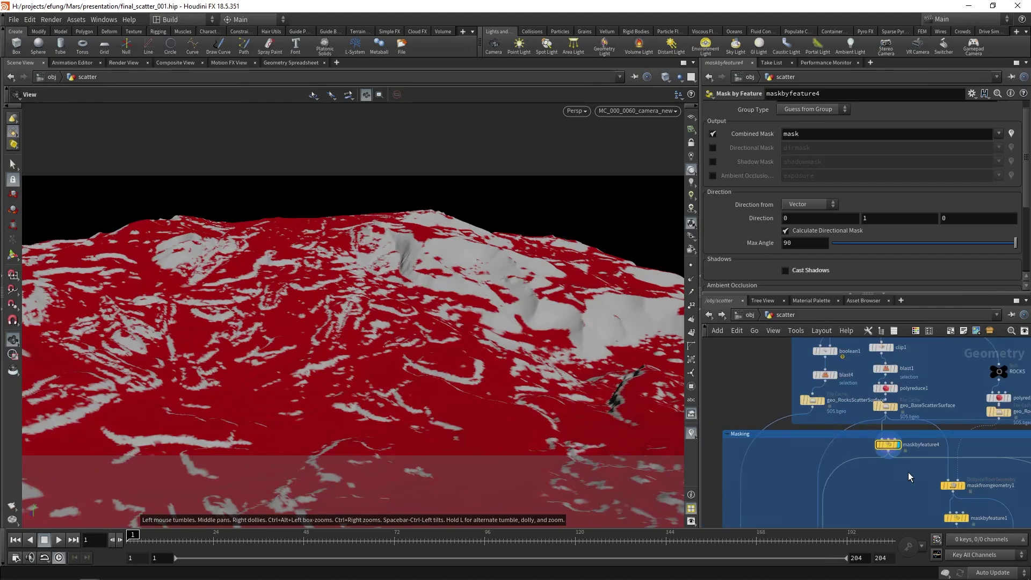
pyautogui.scroll(2, 915, 476)
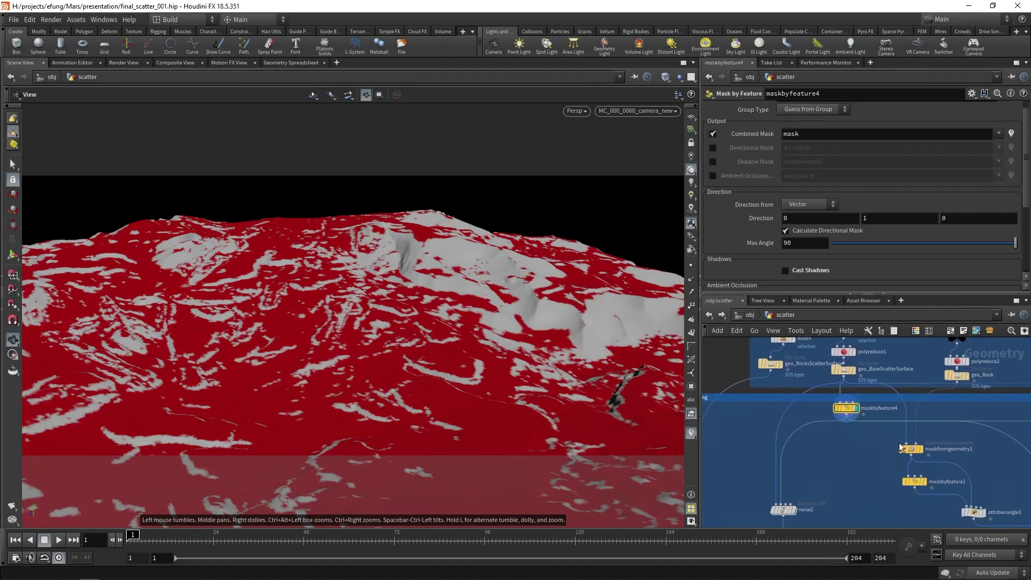
pyautogui.click(919, 451)
pyautogui.scroll(2, 918, 451)
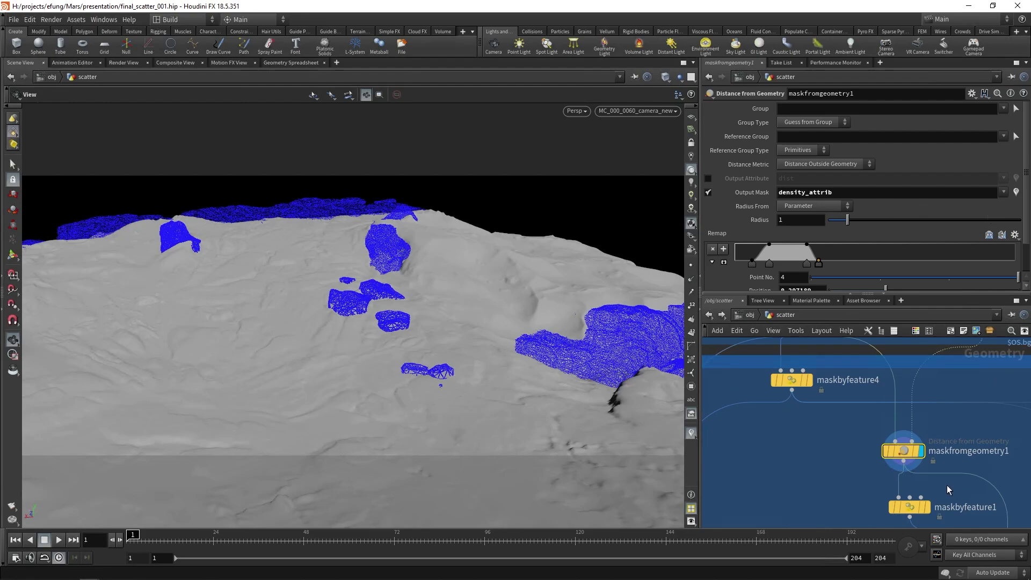
# - Visualize the Output Mask of maskfromgeometry1 on the terrain and review its distance metric options and remap ramp
pyautogui.click(1016, 192)
pyautogui.click(856, 166)
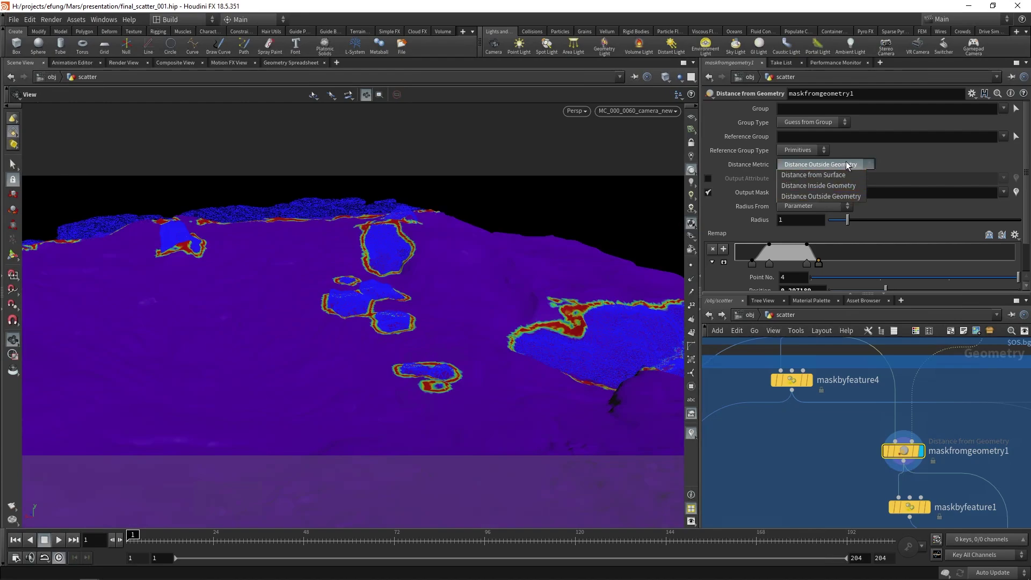
pyautogui.click(847, 165)
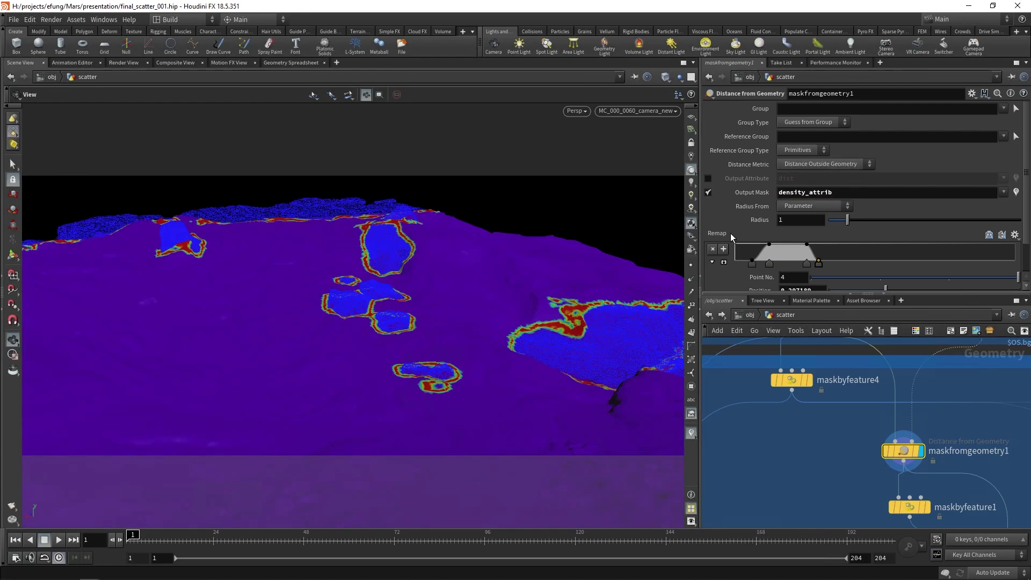
pyautogui.scroll(-2, 775, 282)
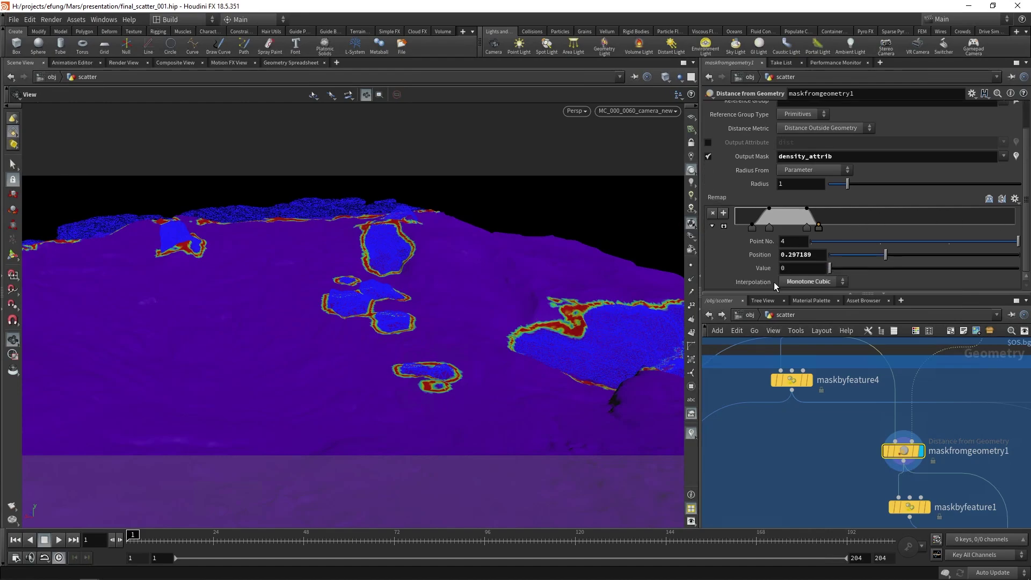
pyautogui.scroll(2, 774, 282)
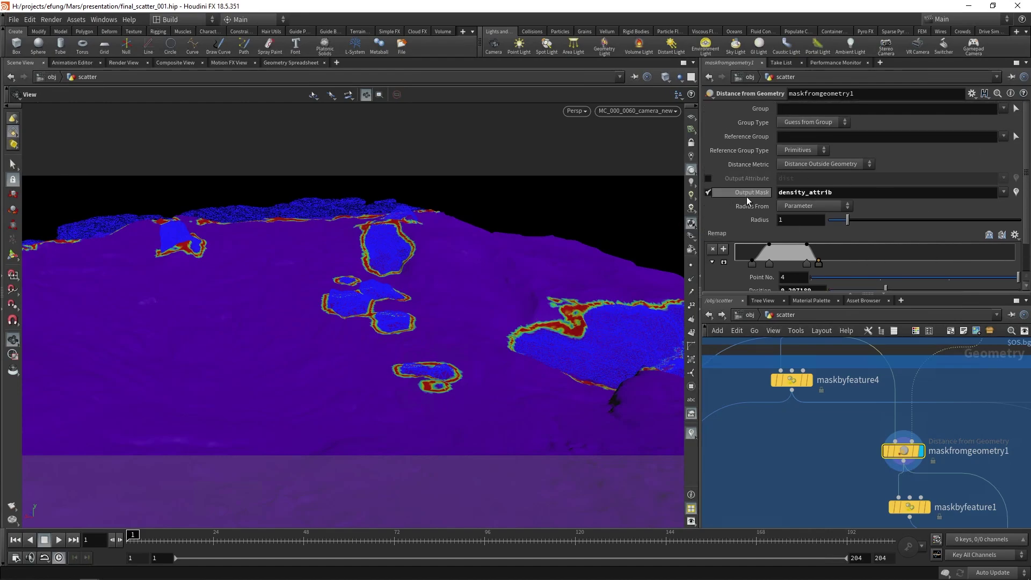
# - Display the maskbyfeature1 node and review its combined mask, direction and ambient occlusion settings
pyautogui.moveTo(901, 495); pyautogui.dragTo(881, 440, button='middle')
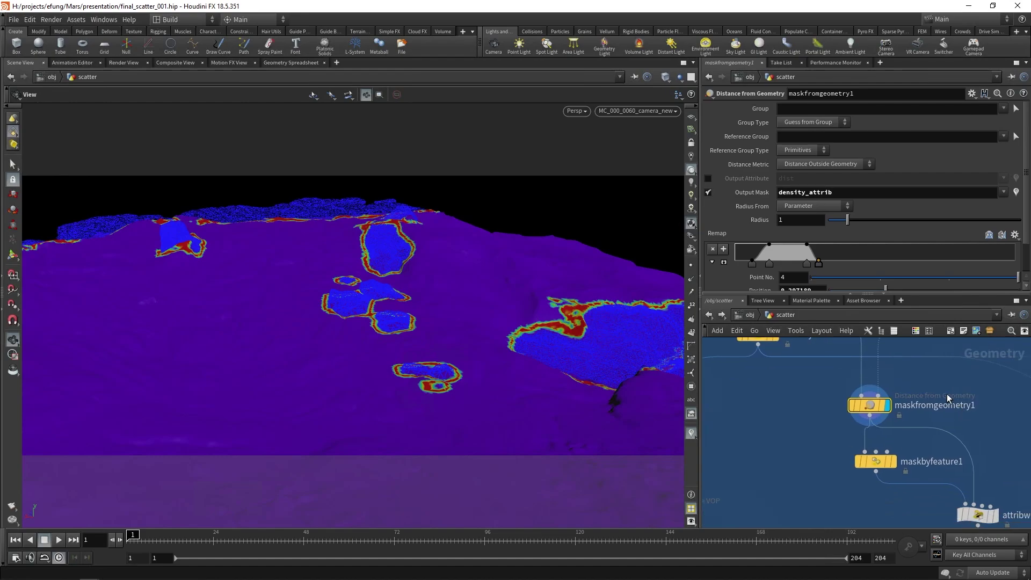
pyautogui.moveTo(931, 388); pyautogui.dragTo(933, 410, button='middle')
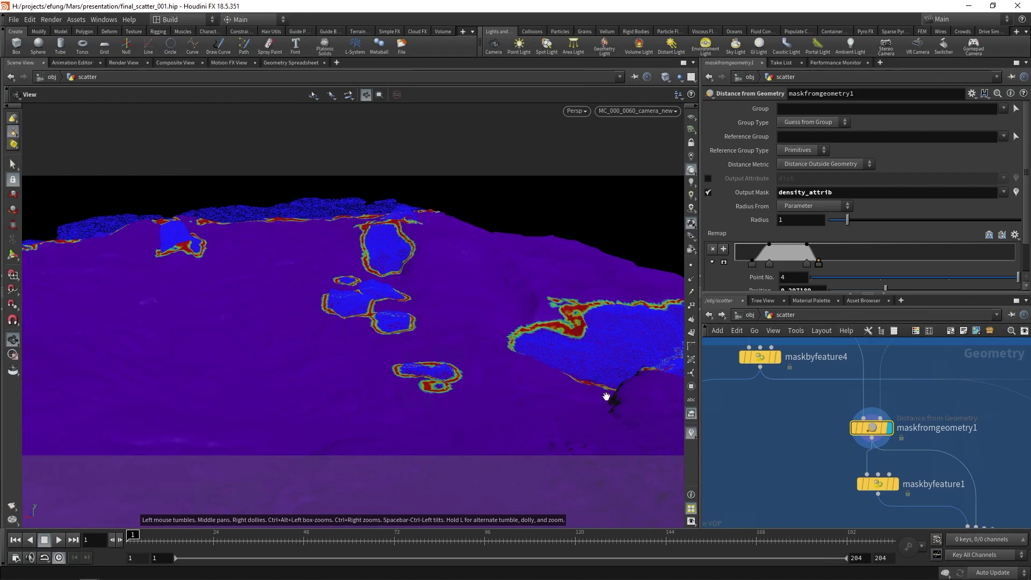
pyautogui.click(896, 484)
pyautogui.click(872, 479)
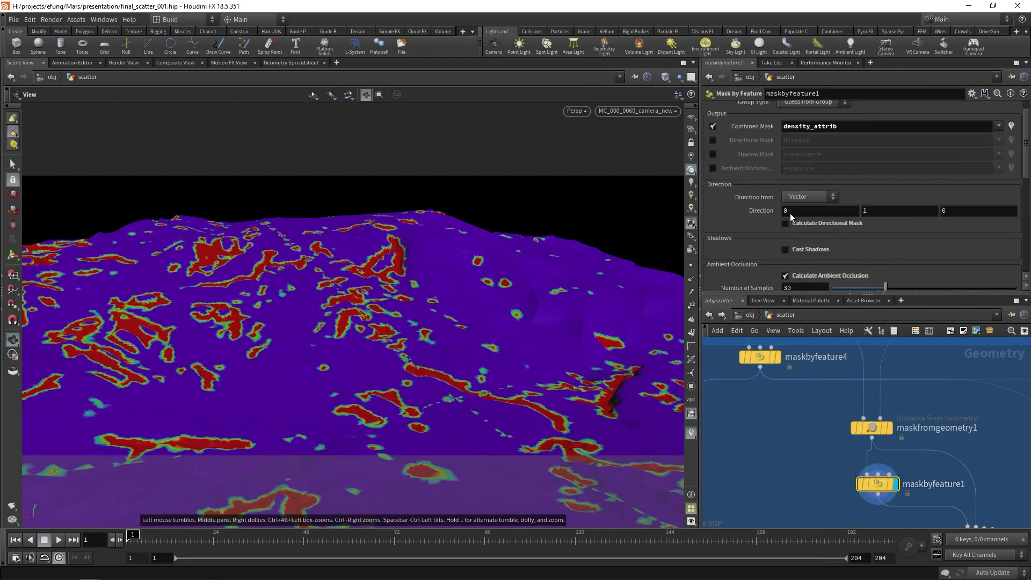
pyautogui.scroll(-3, 772, 229)
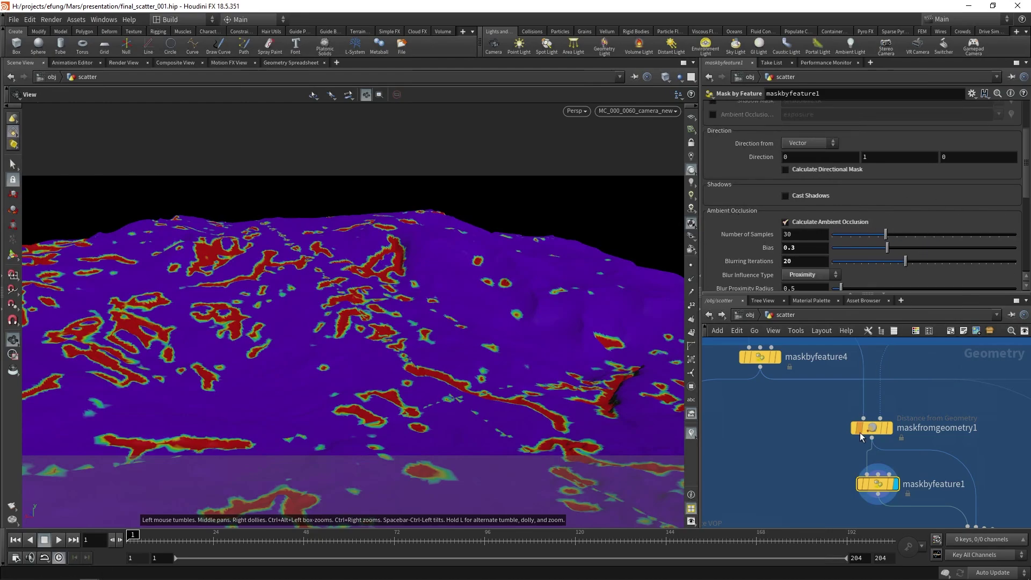
# - Display attribwrangle1 and then noise3 to compare the combined mask before and after the noise breakup
pyautogui.moveTo(1005, 488); pyautogui.dragTo(936, 407, button='middle')
pyautogui.click(929, 457)
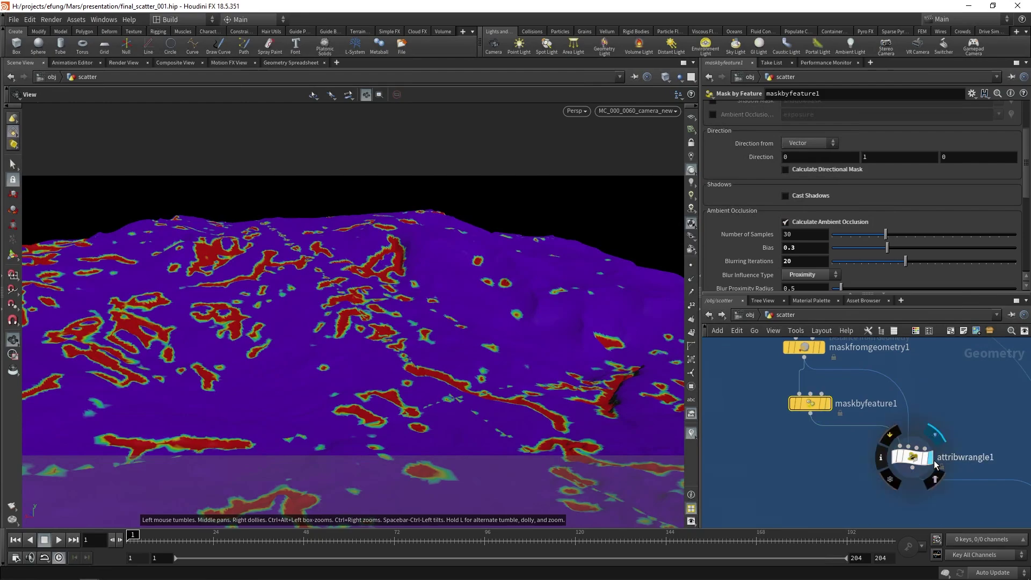
pyautogui.scroll(-2, 965, 482)
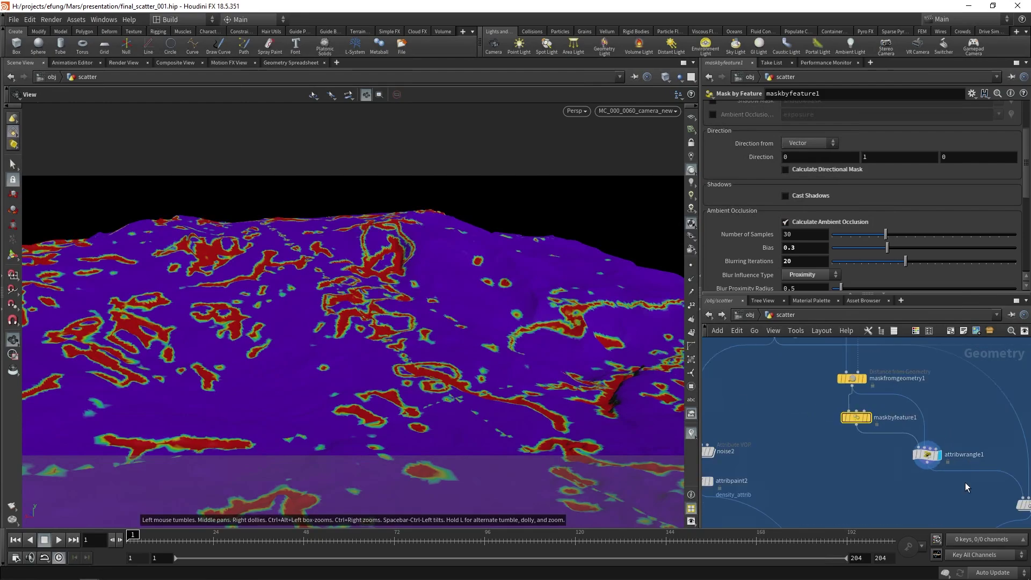
pyautogui.moveTo(965, 483); pyautogui.dragTo(850, 429, button='middle')
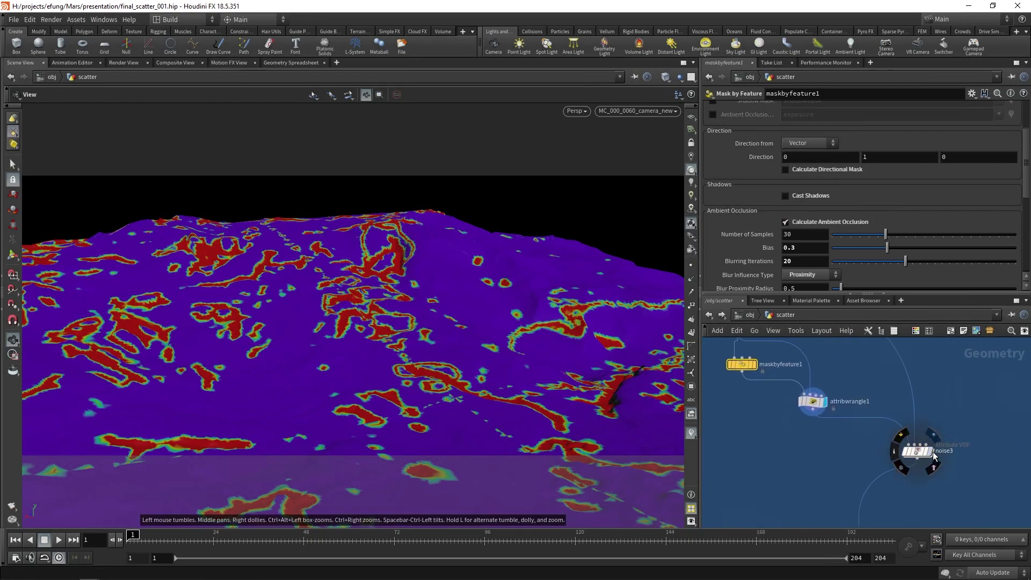
pyautogui.click(933, 452)
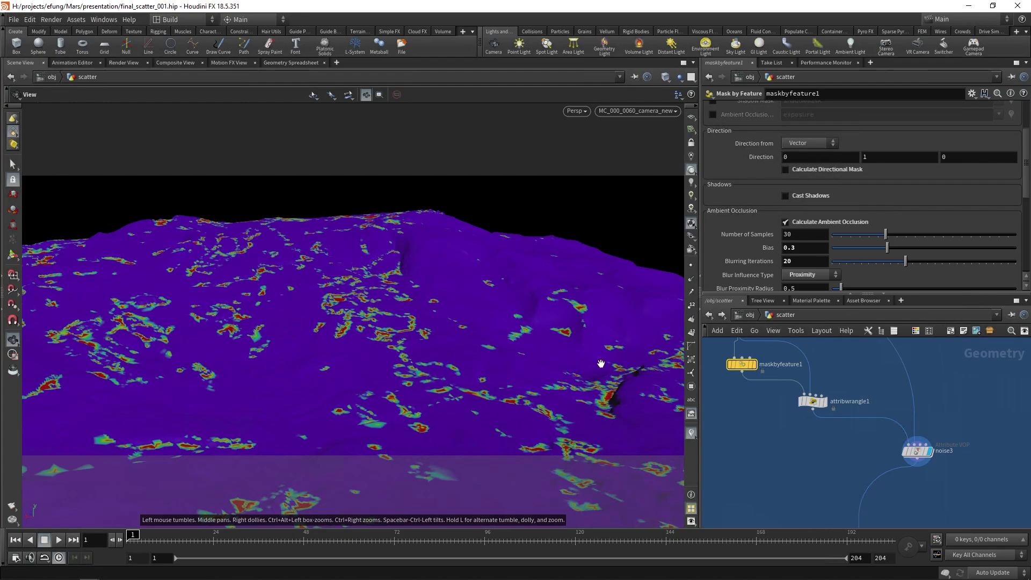
# - Display the noise2 Attribute VOP, look through its internal VEX network, and return to the scatter network
pyautogui.scroll(-3, 817, 476)
pyautogui.moveTo(817, 476); pyautogui.dragTo(915, 469, button='middle')
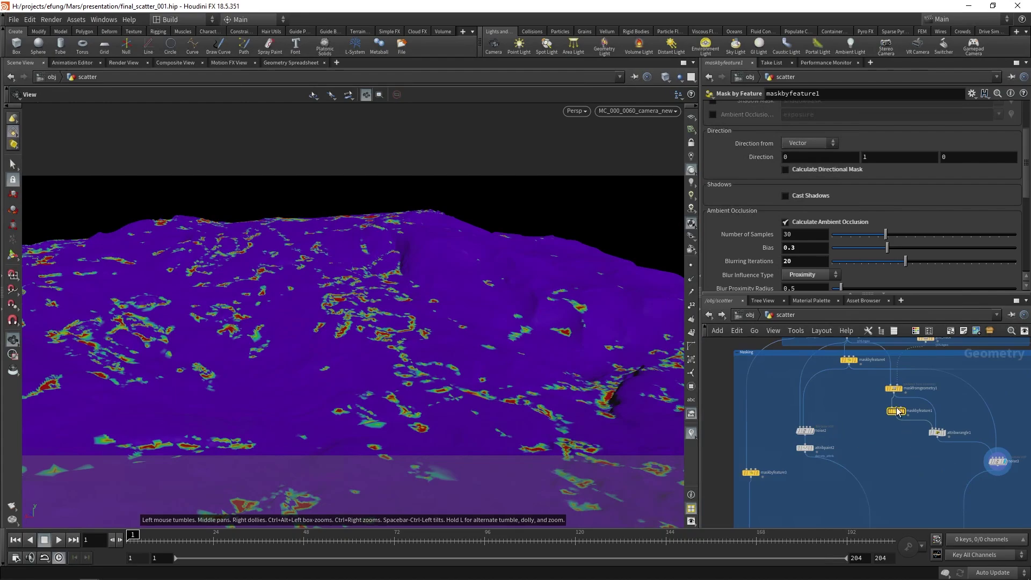
pyautogui.scroll(2, 829, 442)
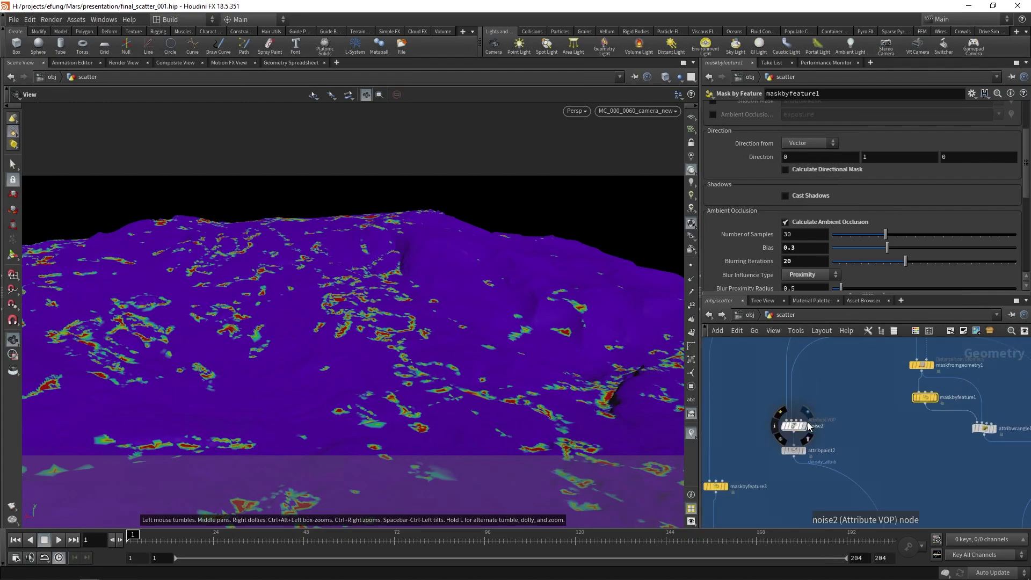
pyautogui.click(807, 426)
pyautogui.click(793, 426)
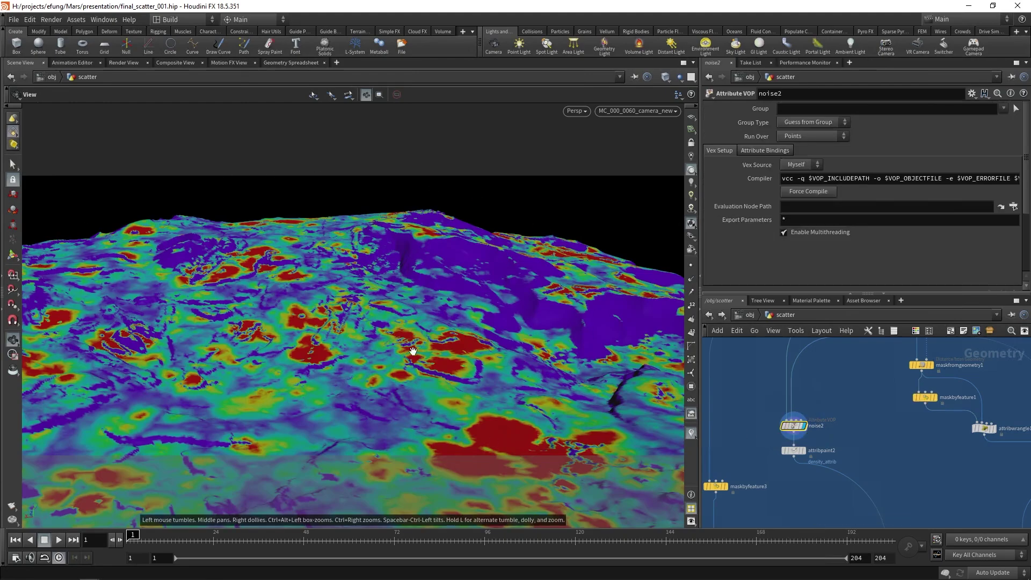
pyautogui.doubleClick(794, 427)
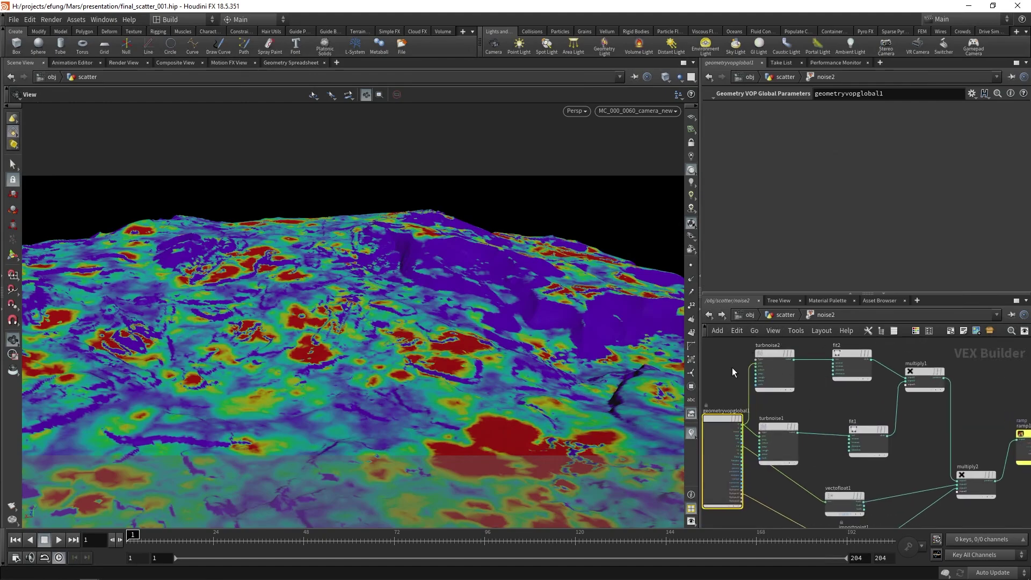
pyautogui.click(776, 316)
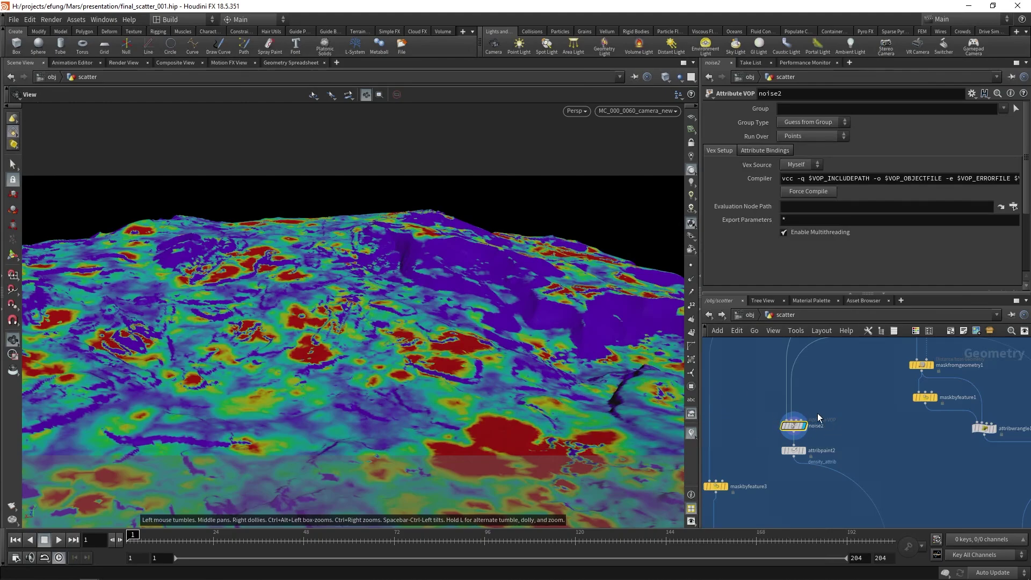
# - Display the attribpaint2 node below noise2 and review its density_attrib brush settings
pyautogui.scroll(3, 849, 446)
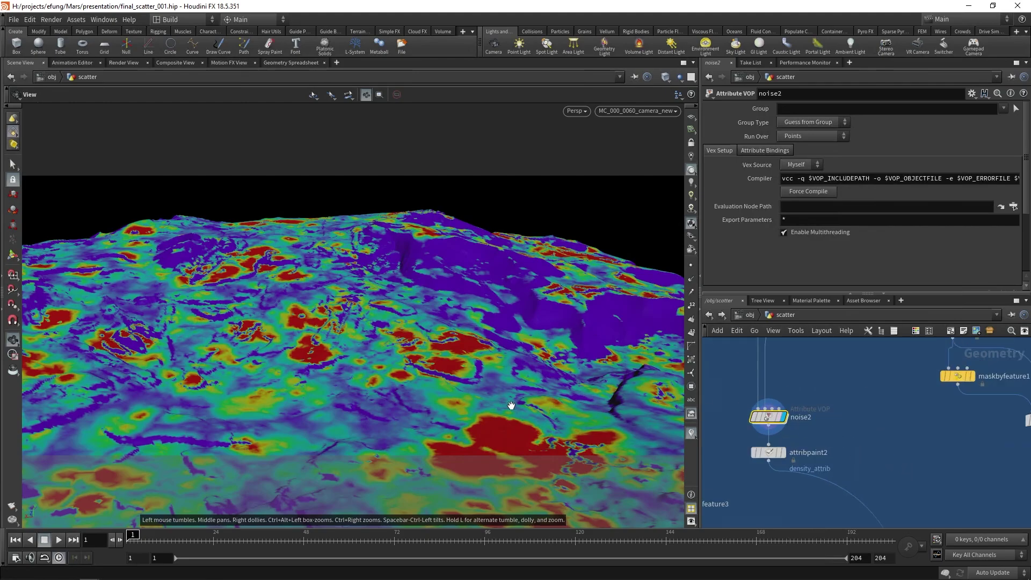
pyautogui.click(782, 453)
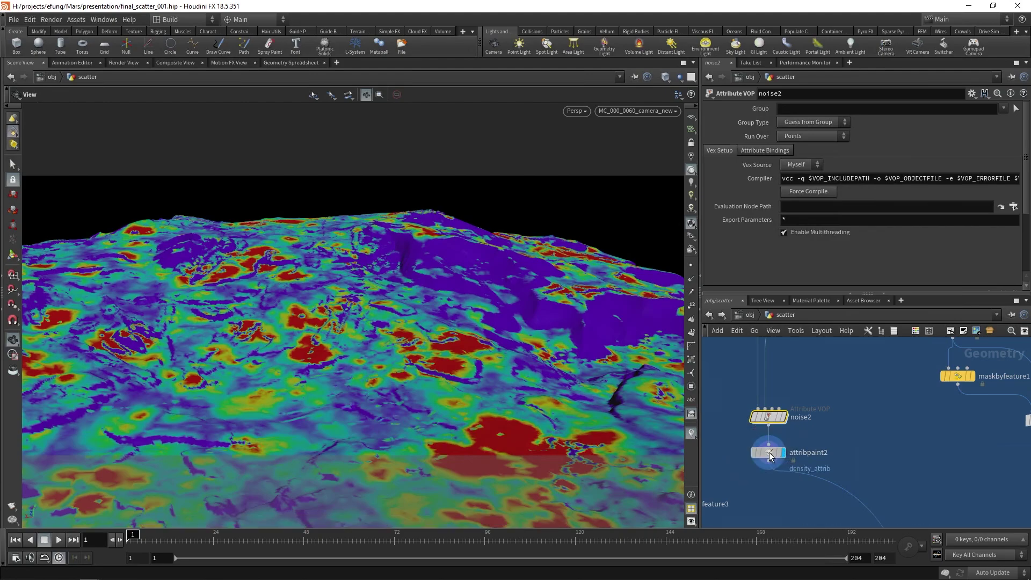
pyautogui.click(770, 454)
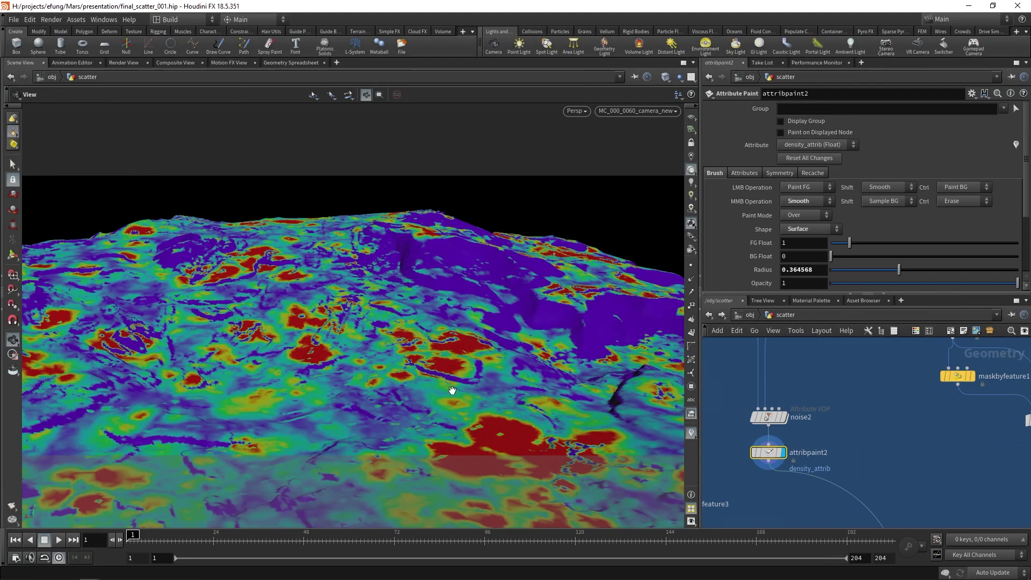
pyautogui.scroll(-6, 830, 430)
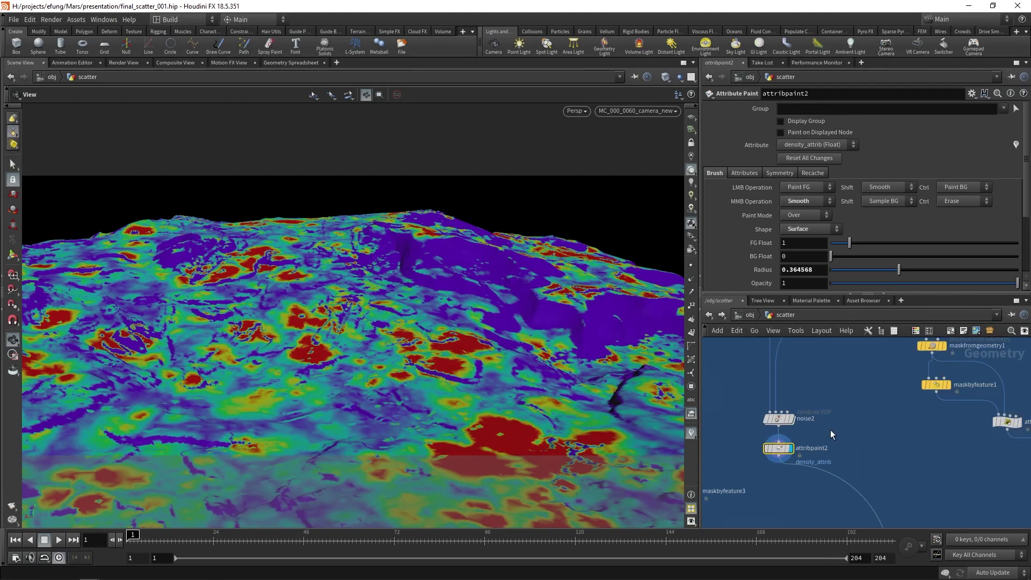
# - Display the noise1 Attribute VOP and examine its noise mask on the terrain
pyautogui.scroll(5, 979, 388)
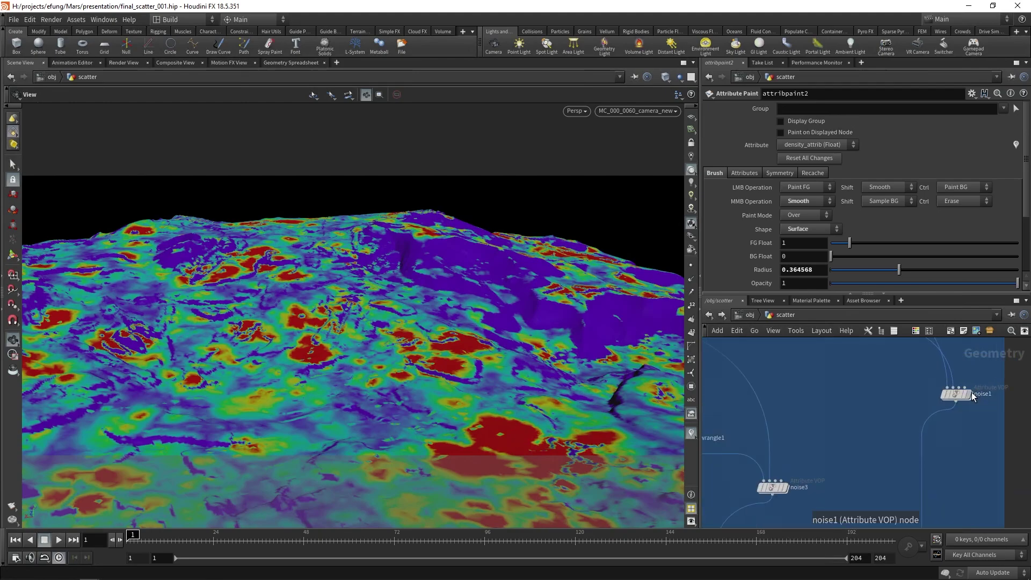
pyautogui.click(970, 396)
pyautogui.click(959, 396)
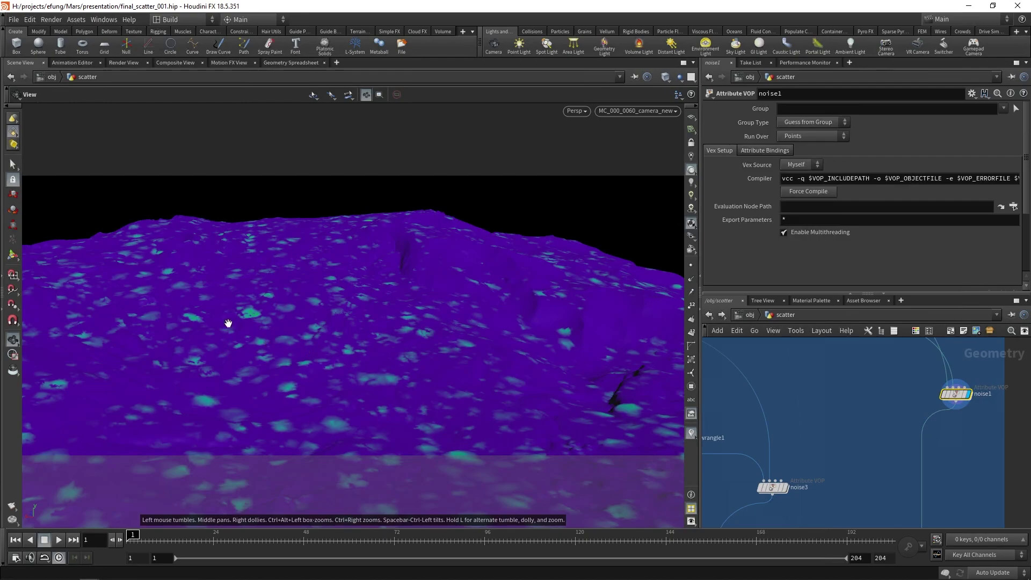
pyautogui.scroll(-5, 888, 466)
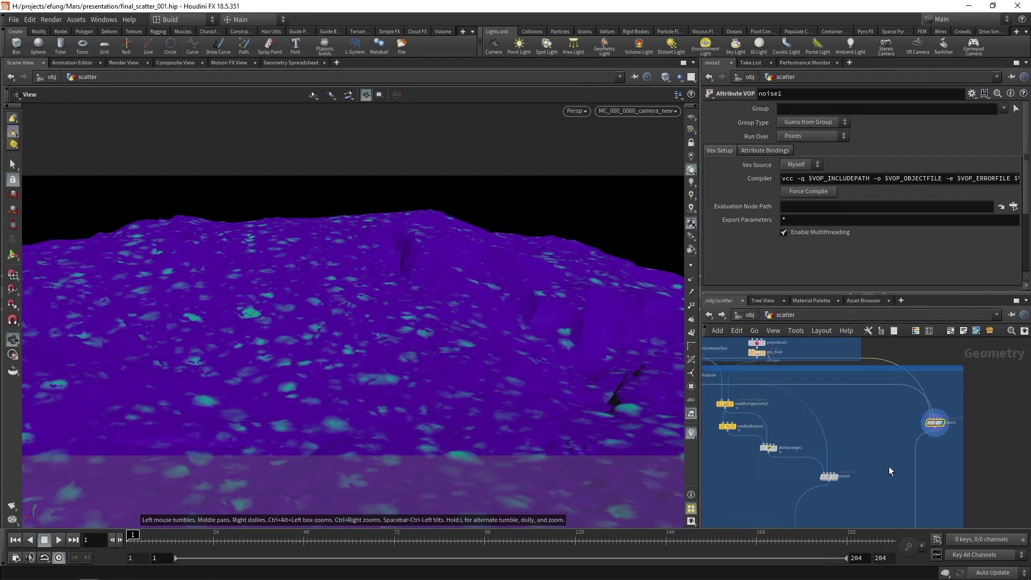
# - Display geo_RocksScatterSurface and then maskbyfeature3 to examine the mask on the rock surfaces
pyautogui.moveTo(919, 450); pyautogui.dragTo(940, 457, button='middle')
pyautogui.moveTo(825, 388); pyautogui.dragTo(827, 438, button='middle')
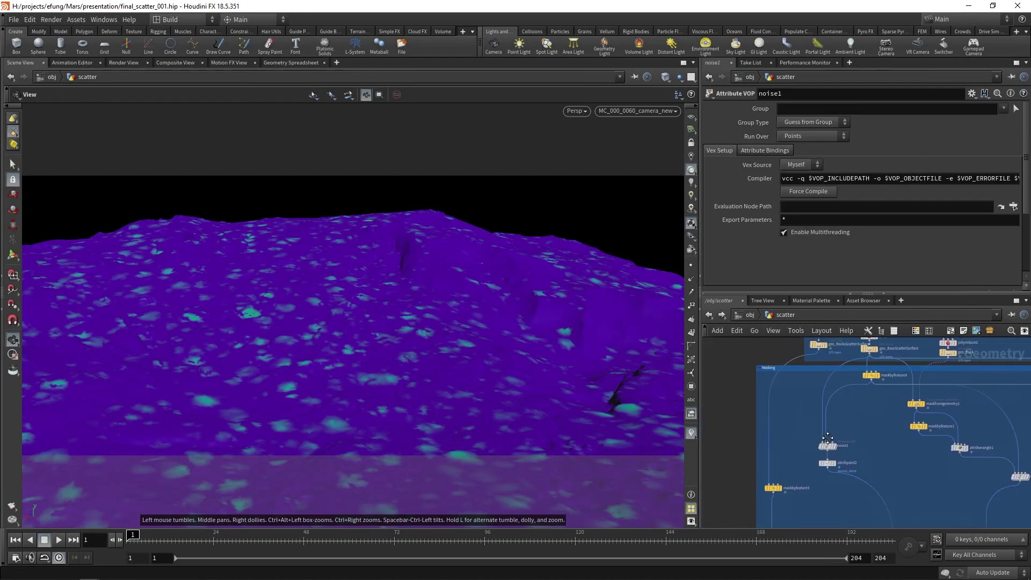
pyautogui.click(827, 346)
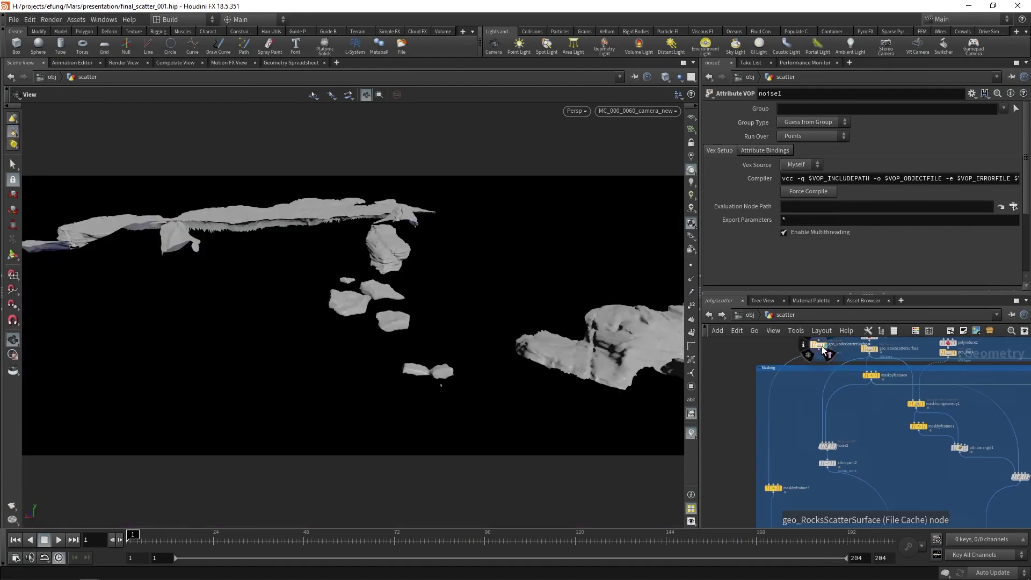
pyautogui.click(818, 345)
pyautogui.click(782, 488)
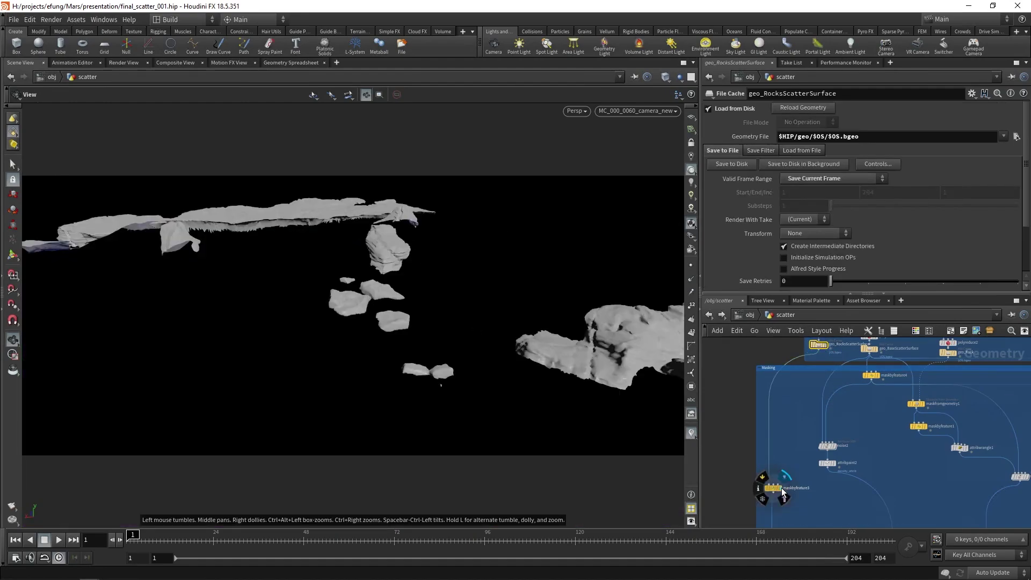
pyautogui.scroll(3, 782, 489)
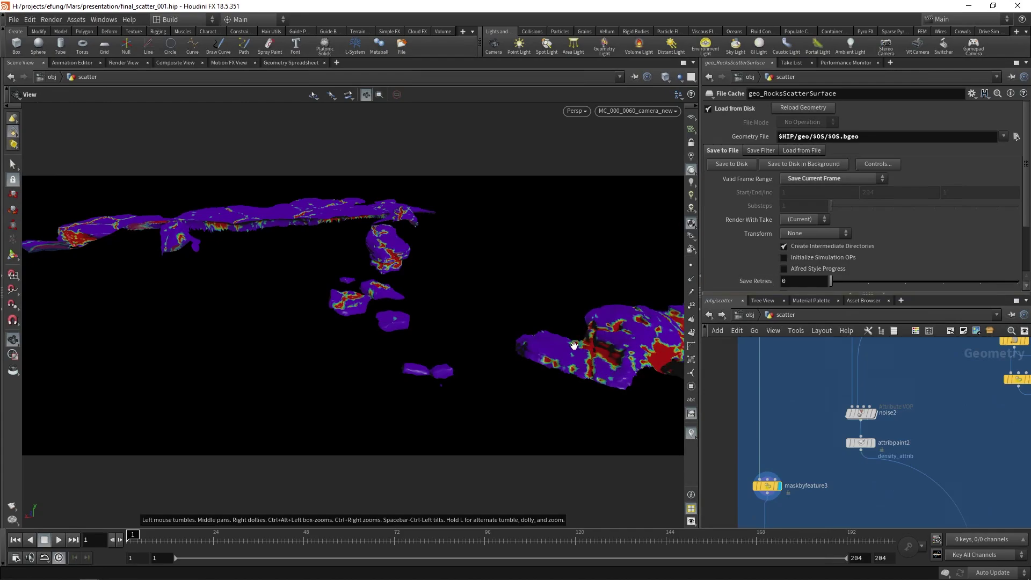
pyautogui.scroll(-3, 795, 475)
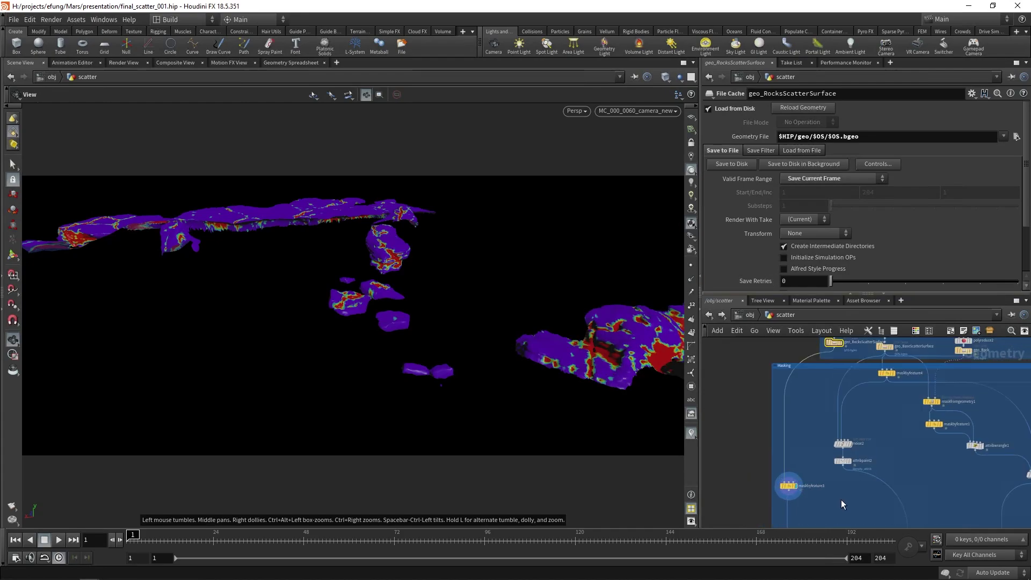
# - Leave the scatter network for the object level and open the scatter_demo geometry network
pyautogui.moveTo(841, 499); pyautogui.dragTo(839, 448, button='middle')
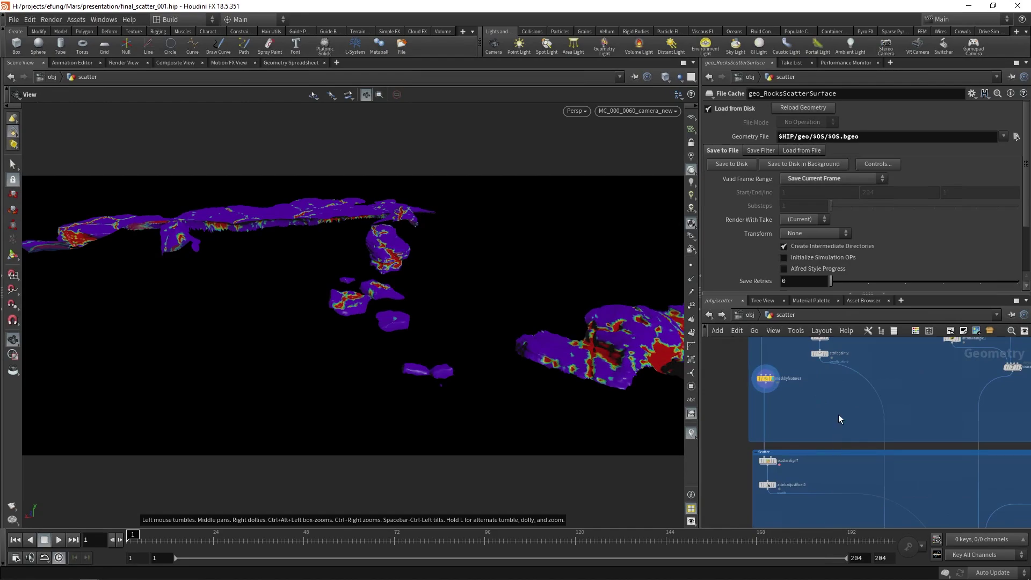
pyautogui.click(753, 317)
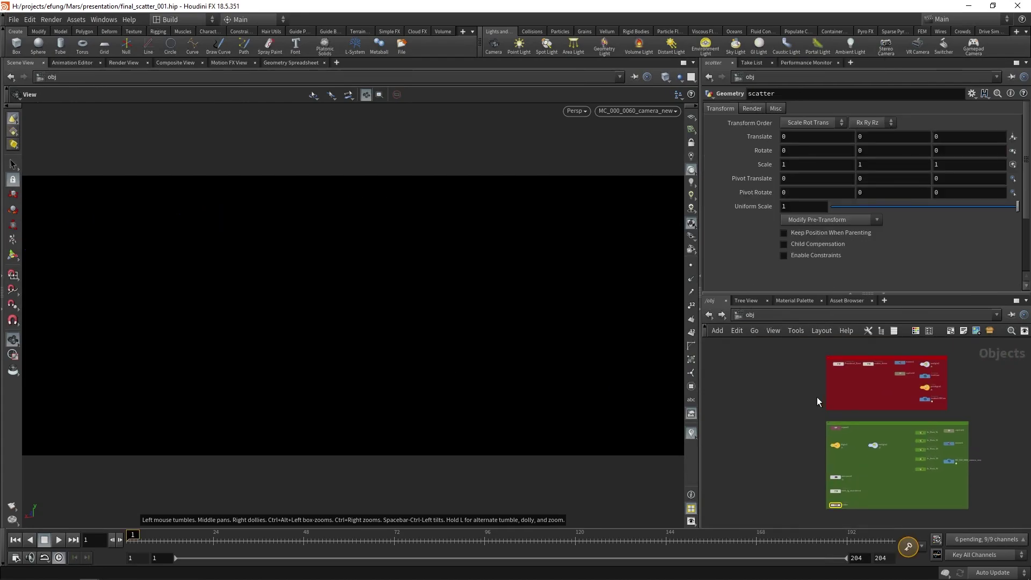
pyautogui.scroll(3, 862, 351)
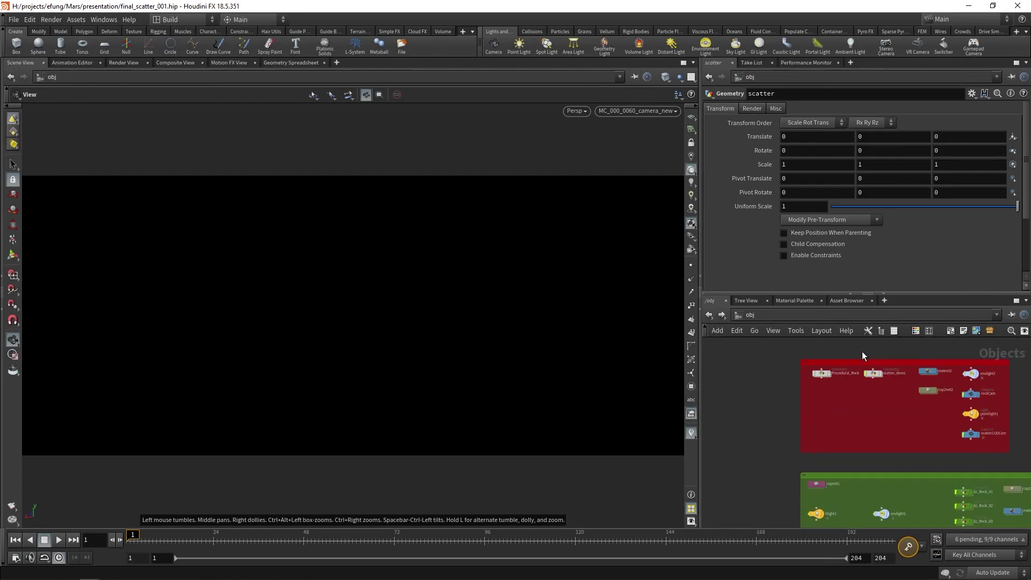
pyautogui.doubleClick(876, 382)
pyautogui.scroll(-8, 902, 449)
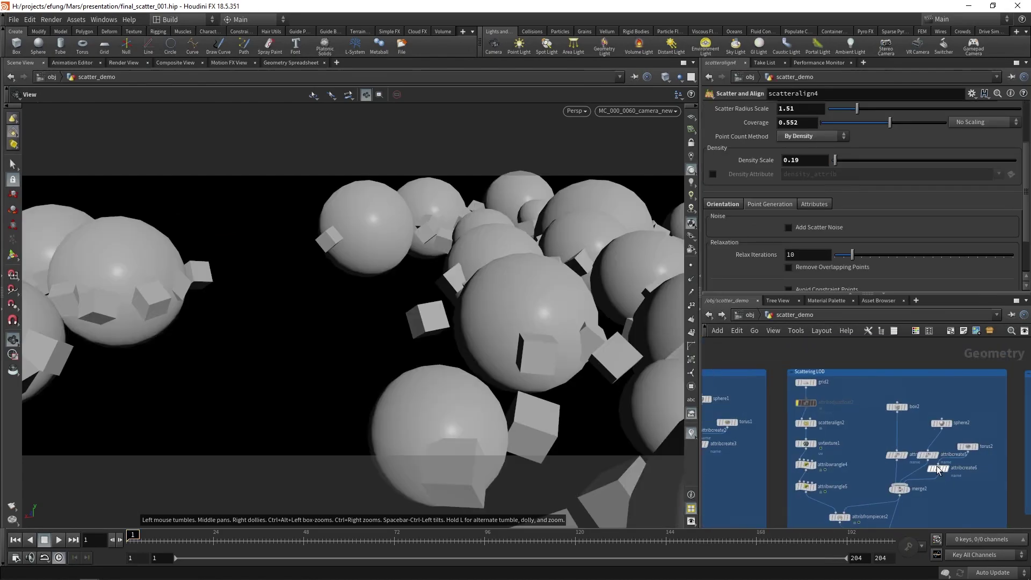
# - Display the grid4 node of the Generic Scatter setup and frame the whole grid from an angled view
pyautogui.scroll(5, 903, 449)
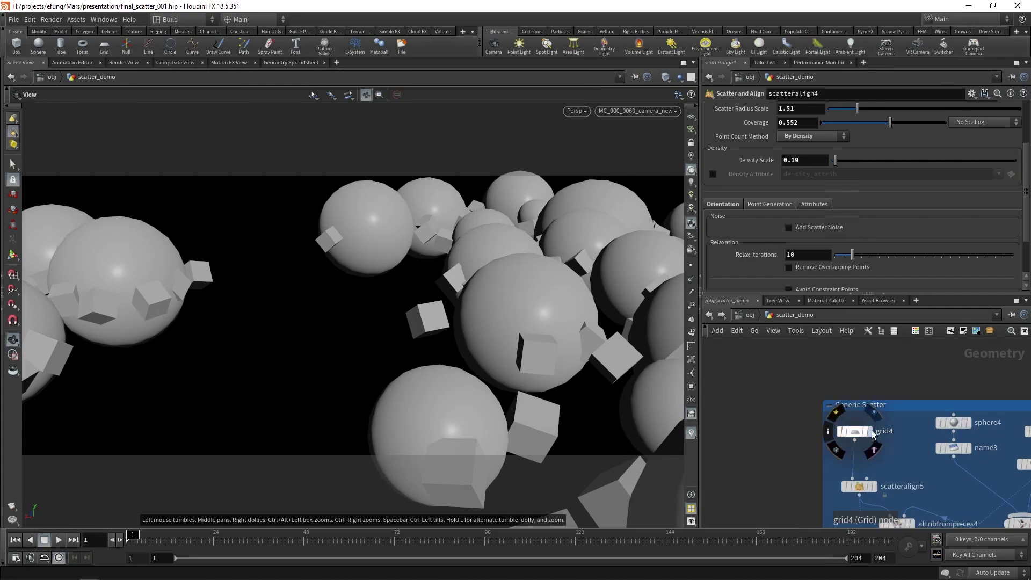
pyautogui.click(859, 428)
pyautogui.moveTo(497, 302); pyautogui.dragTo(485, 361)
pyautogui.moveTo(485, 362); pyautogui.dragTo(346, 333, button='middle')
pyautogui.moveTo(346, 333); pyautogui.dragTo(384, 339)
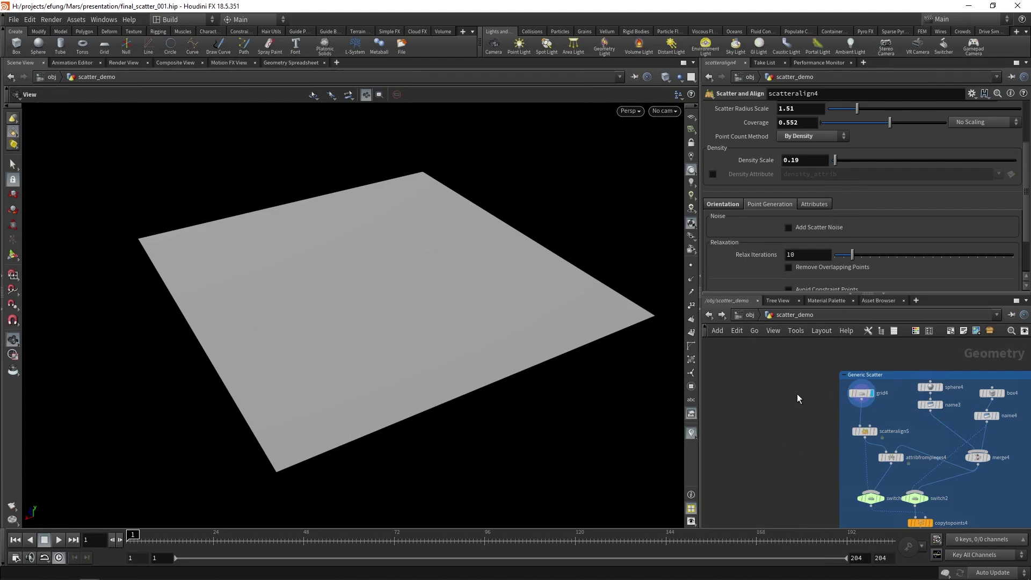
# - Display scatteralign5 in the Generic Scatter setup and set its Max Angle for rotation around the normal to 0
pyautogui.click(866, 434)
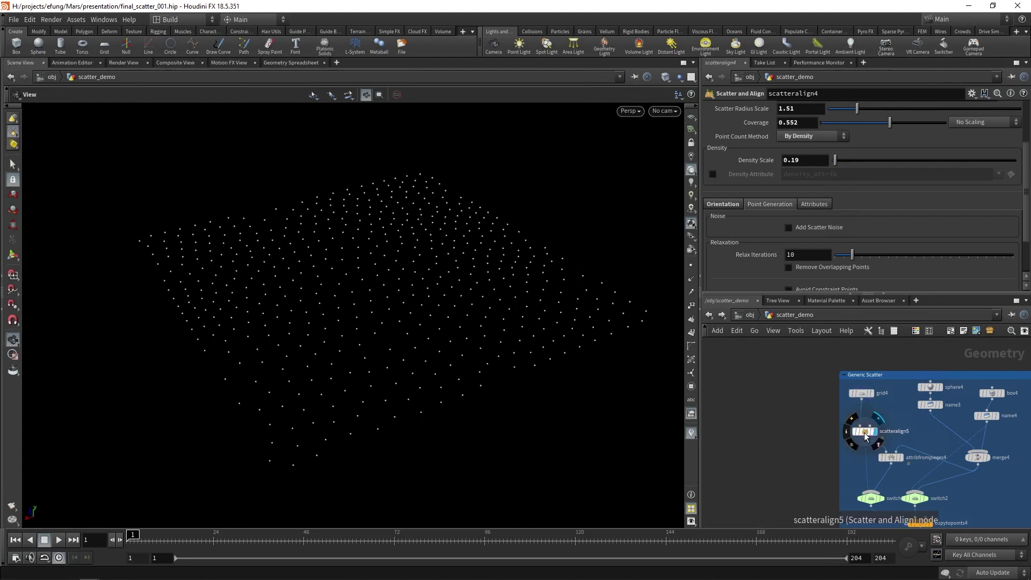
pyautogui.click(865, 433)
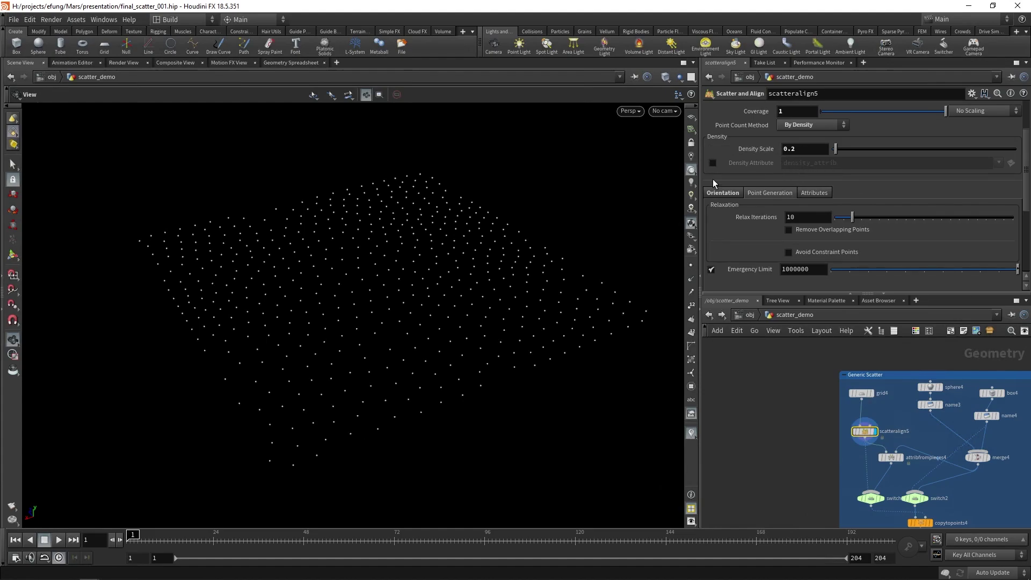
pyautogui.scroll(2, 714, 179)
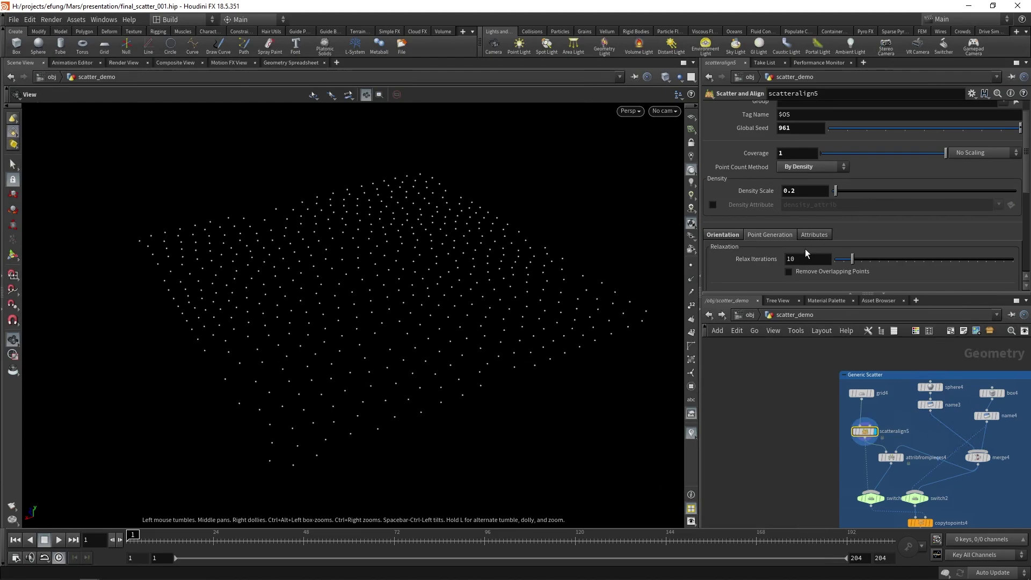
pyautogui.click(733, 236)
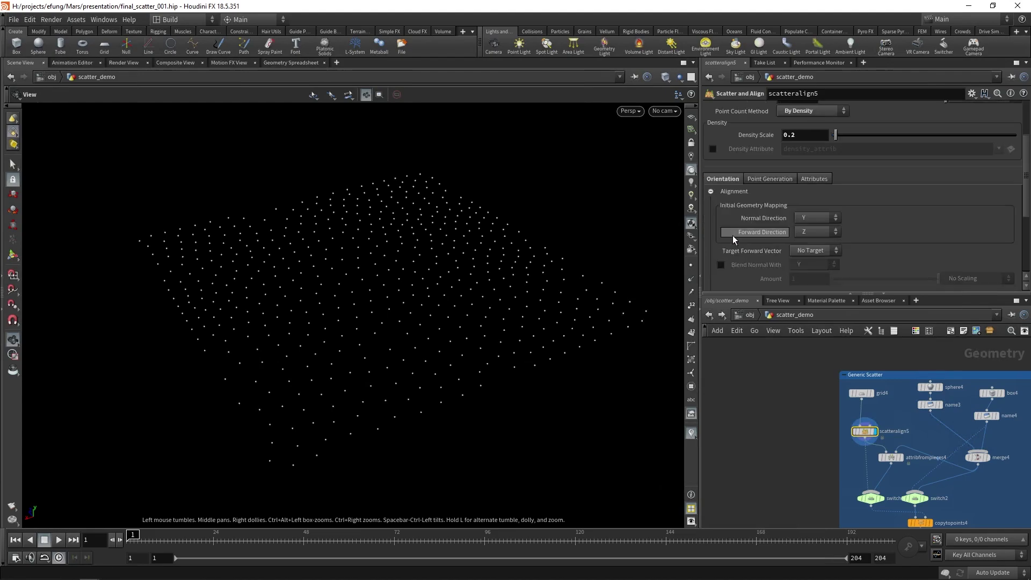
pyautogui.scroll(-6, 733, 235)
pyautogui.moveTo(833, 210); pyautogui.dragTo(822, 210)
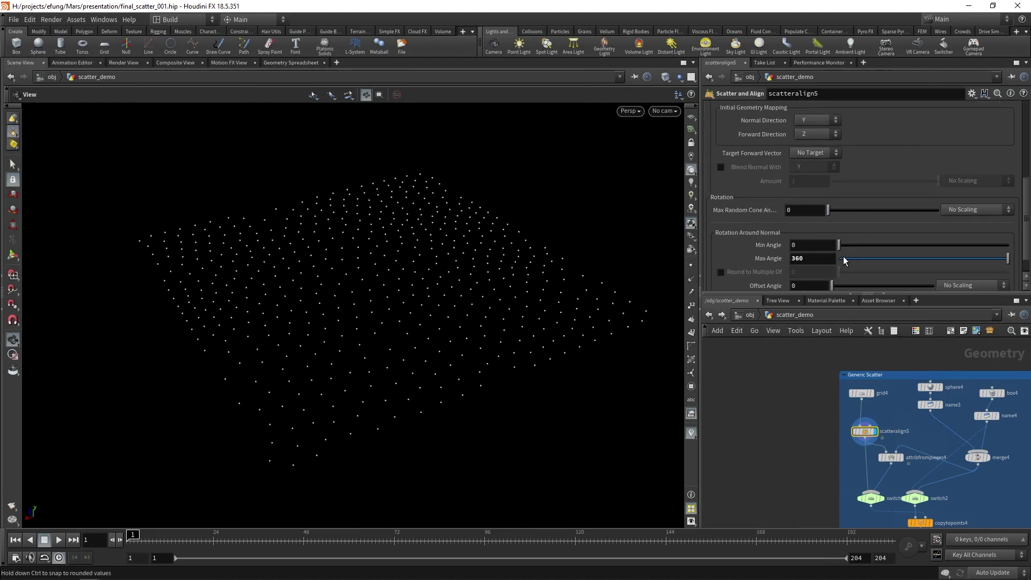
pyautogui.moveTo(846, 259); pyautogui.dragTo(835, 258)
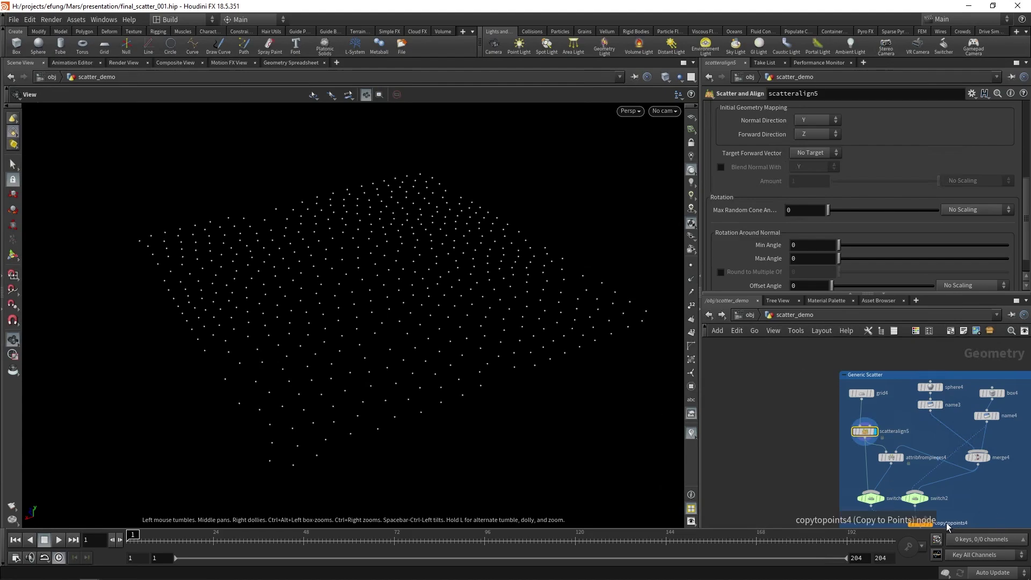
# - Set switch1's Select Input to 0 and display copytopoints4 to view the cubes copied onto the points
pyautogui.click(870, 498)
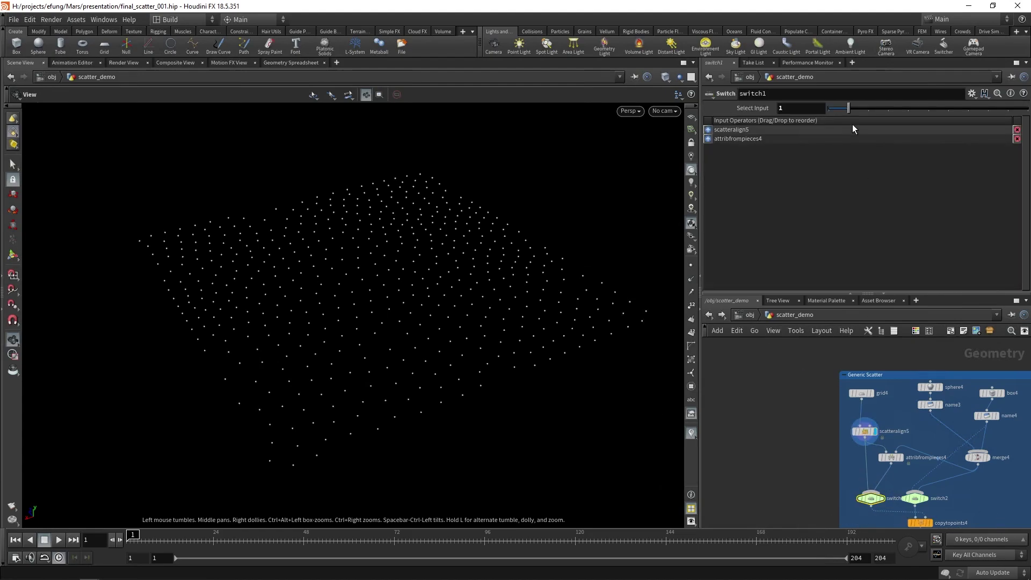
pyautogui.moveTo(848, 109); pyautogui.dragTo(830, 109)
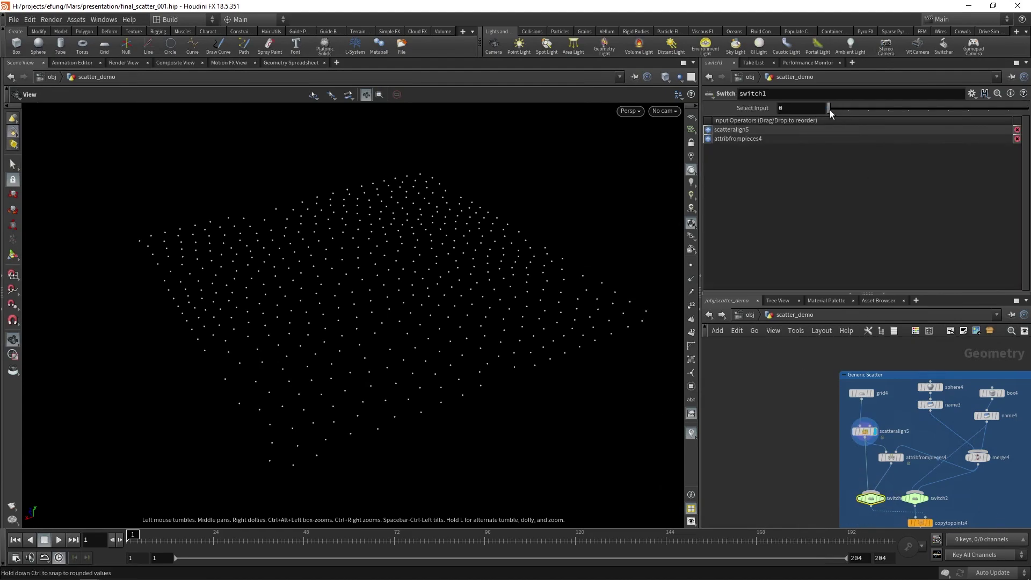
pyautogui.click(929, 523)
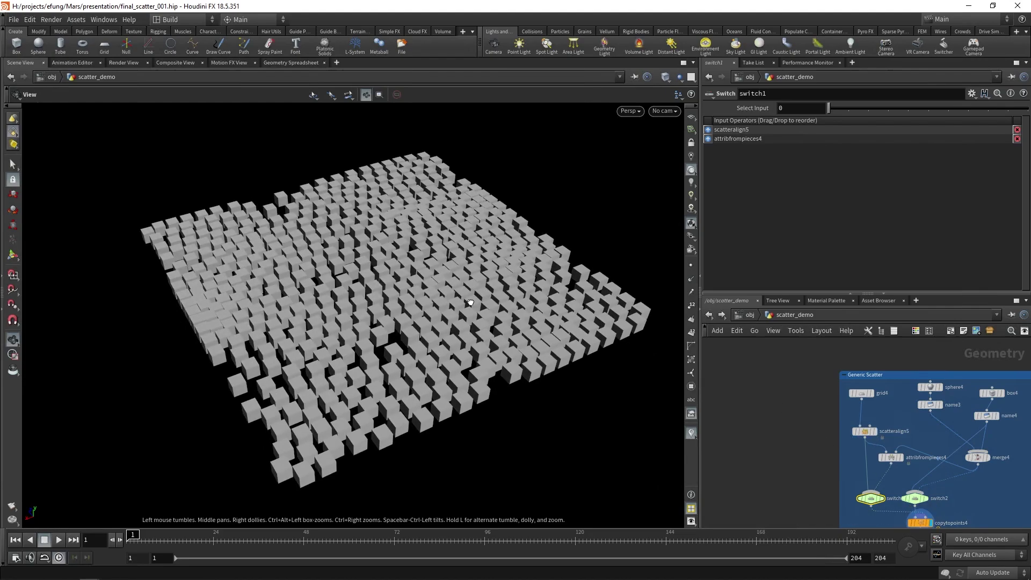
pyautogui.moveTo(470, 302); pyautogui.dragTo(473, 316)
pyautogui.moveTo(232, 318); pyautogui.dragTo(229, 290)
pyautogui.scroll(1, 881, 418)
# - Try a different Coverage and a Density Scale of 0.41 on scatteralign5, restoring them to 1 and 0.2
pyautogui.click(857, 438)
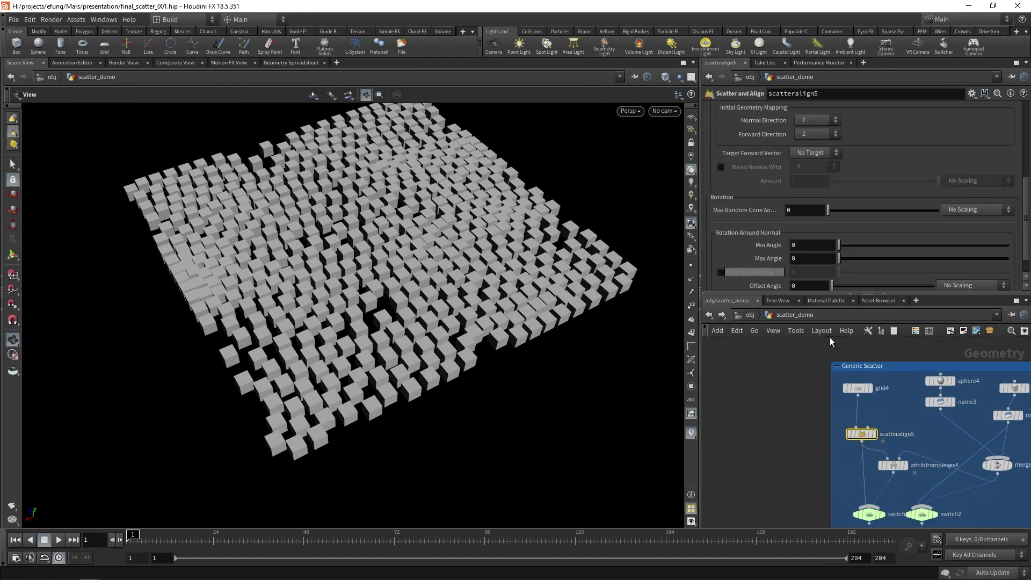
pyautogui.scroll(1, 784, 209)
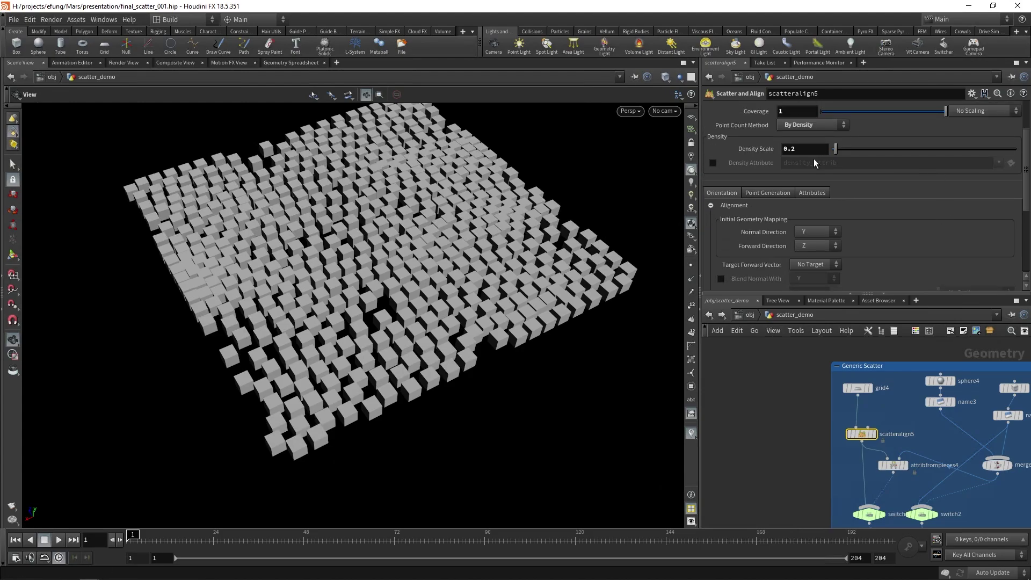
pyautogui.scroll(4, 826, 163)
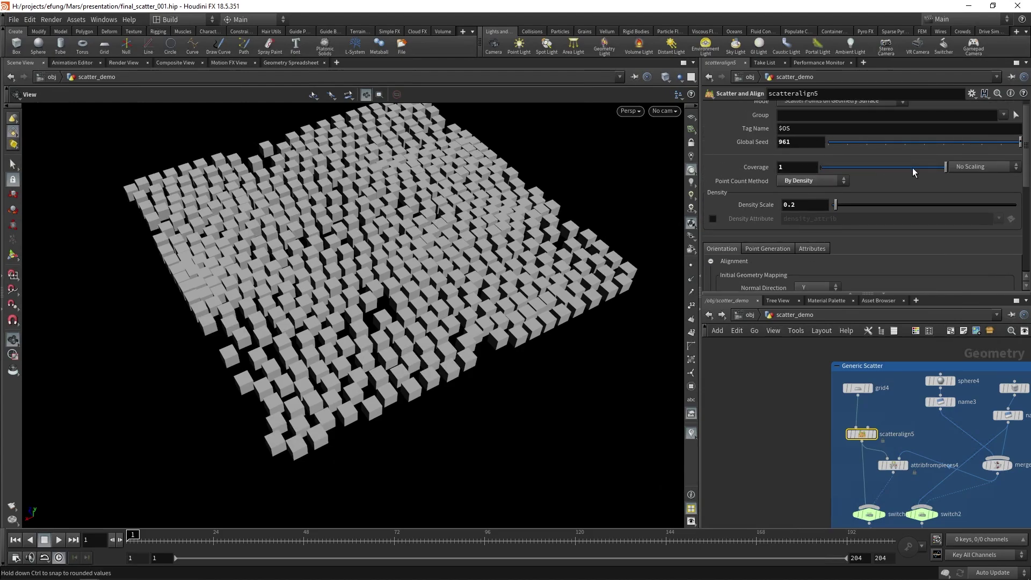
pyautogui.moveTo(913, 168); pyautogui.dragTo(958, 169)
pyautogui.click(840, 205)
pyautogui.click(806, 205)
pyautogui.write('.2')
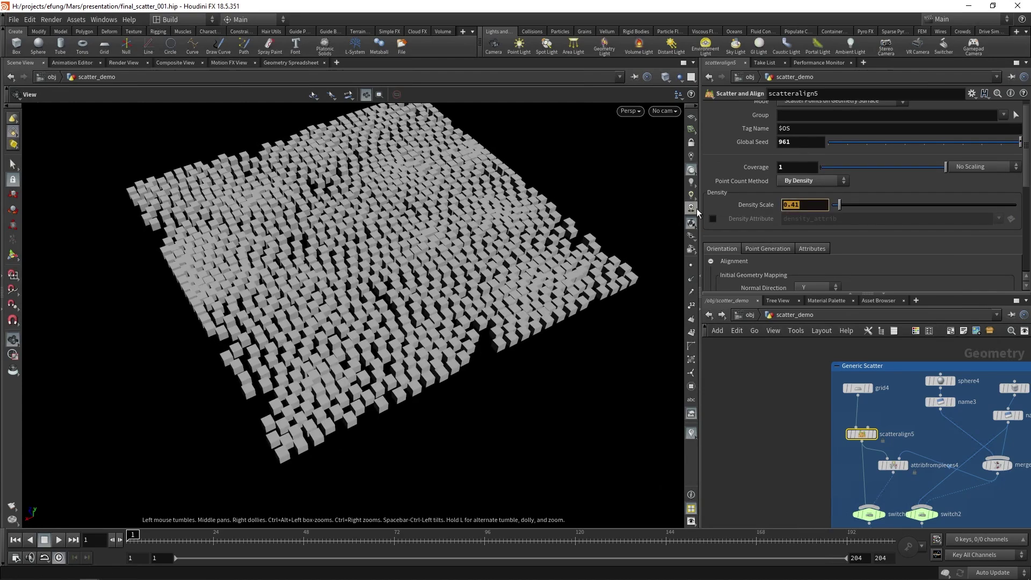
pyautogui.press('Return')
# - Set scatteralign5's Max Random Cone Angle to 180 and raise the Max Angle for rotation around the normal
pyautogui.scroll(-3, 735, 190)
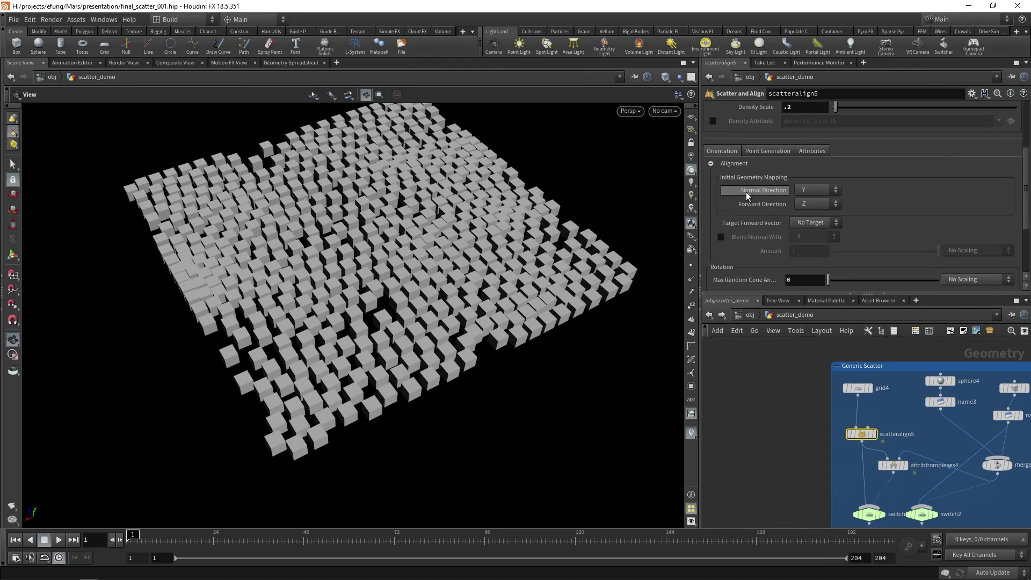
pyautogui.scroll(-2, 760, 244)
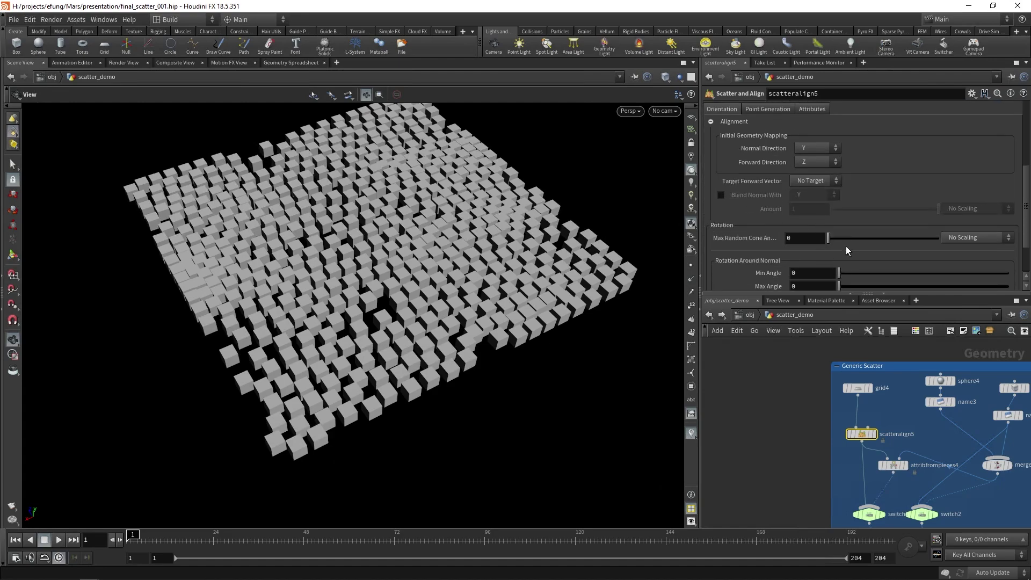
pyautogui.moveTo(846, 237); pyautogui.dragTo(978, 239)
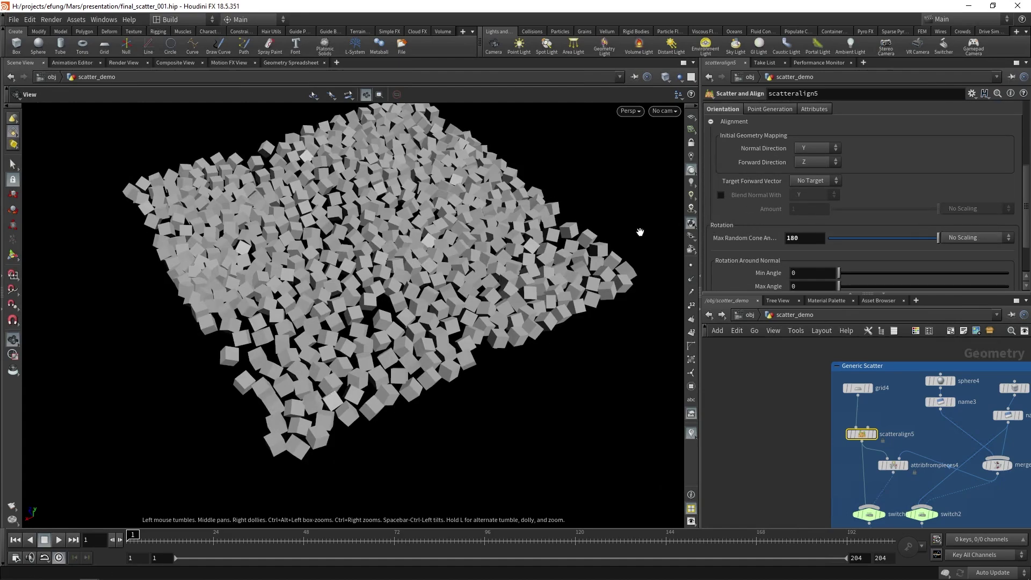
pyautogui.scroll(-3, 804, 233)
pyautogui.moveTo(839, 232); pyautogui.dragTo(941, 232)
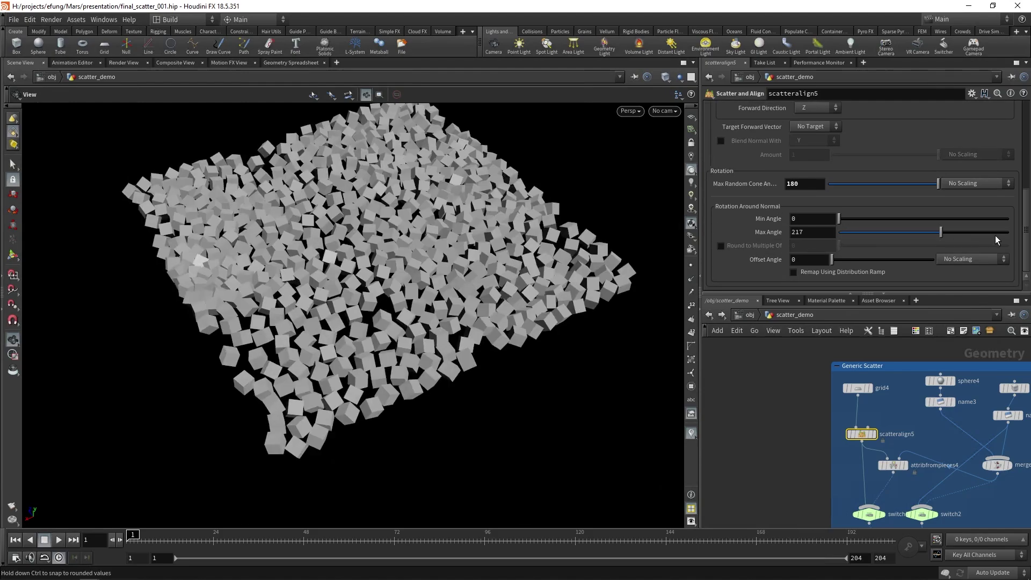
# - Vary scatteralign5's Relax Iterations, return the value to 10, and examine the overlapping cubes up close
pyautogui.scroll(5, 772, 185)
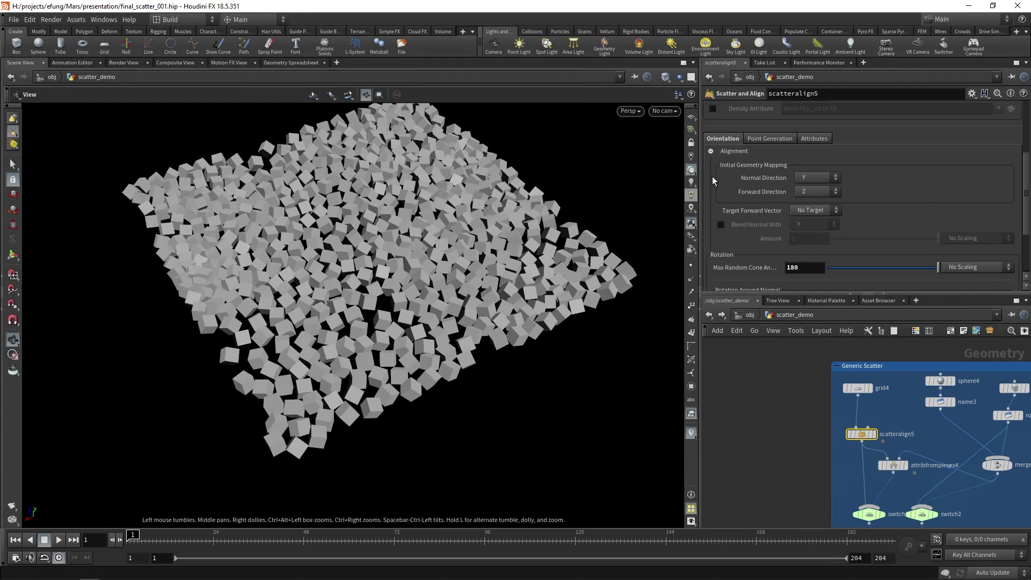
pyautogui.click(779, 141)
pyautogui.moveTo(868, 164)
pyautogui.mouseDown()
pyautogui.moveTo(954, 166)
pyautogui.moveTo(852, 165)
pyautogui.mouseUp()
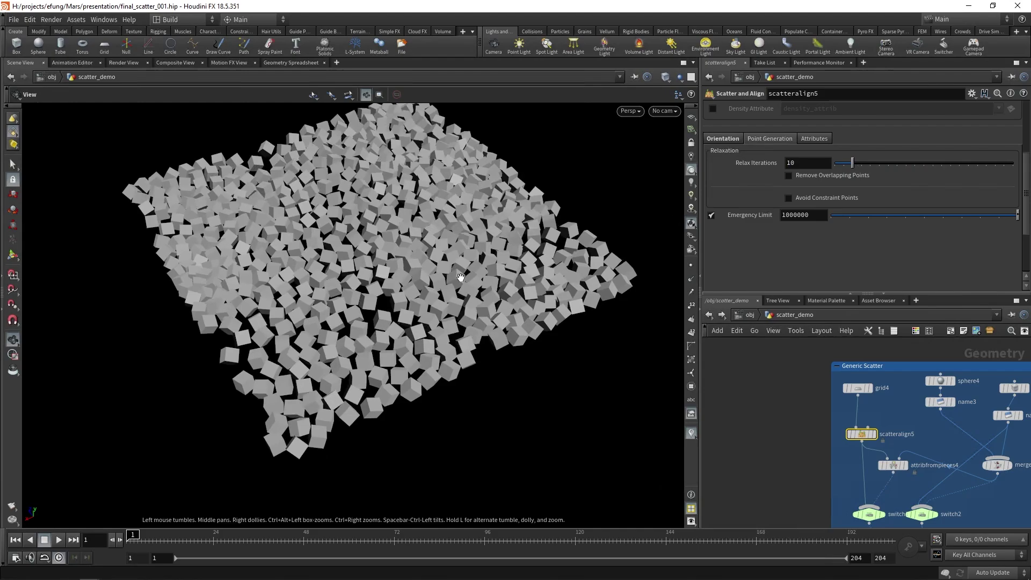
pyautogui.scroll(3, 520, 342)
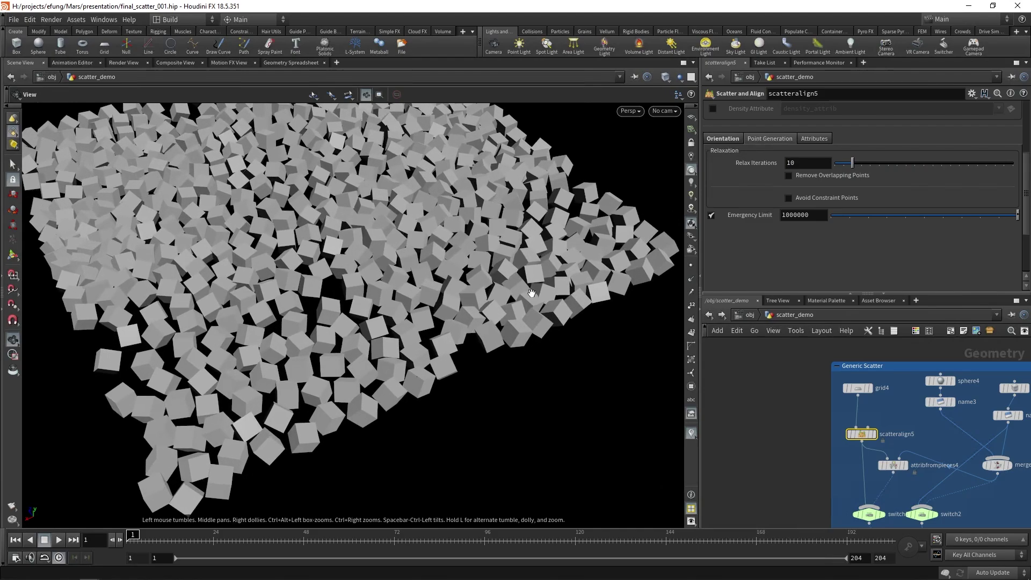
pyautogui.scroll(5, 541, 318)
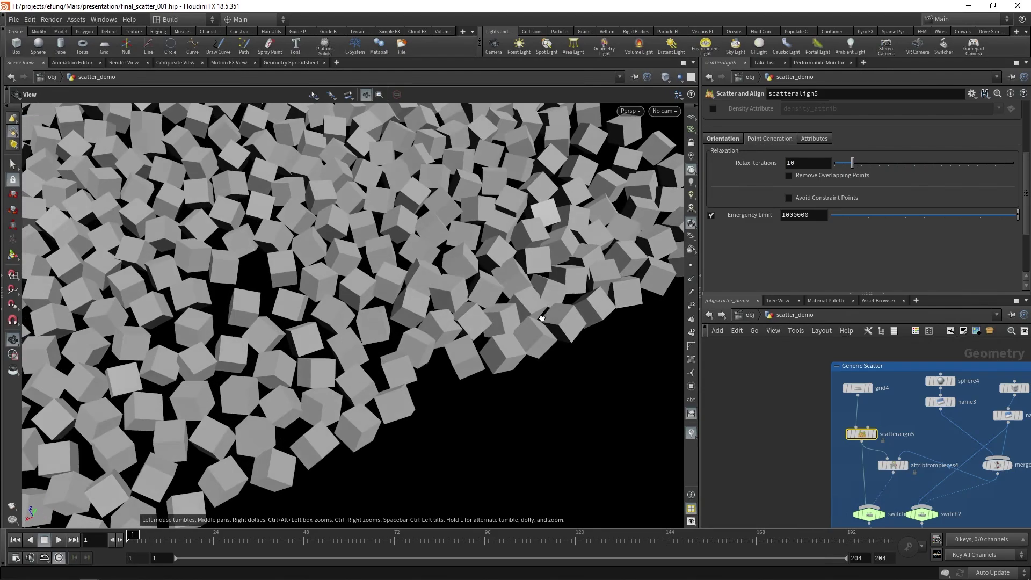
pyautogui.scroll(1, 542, 317)
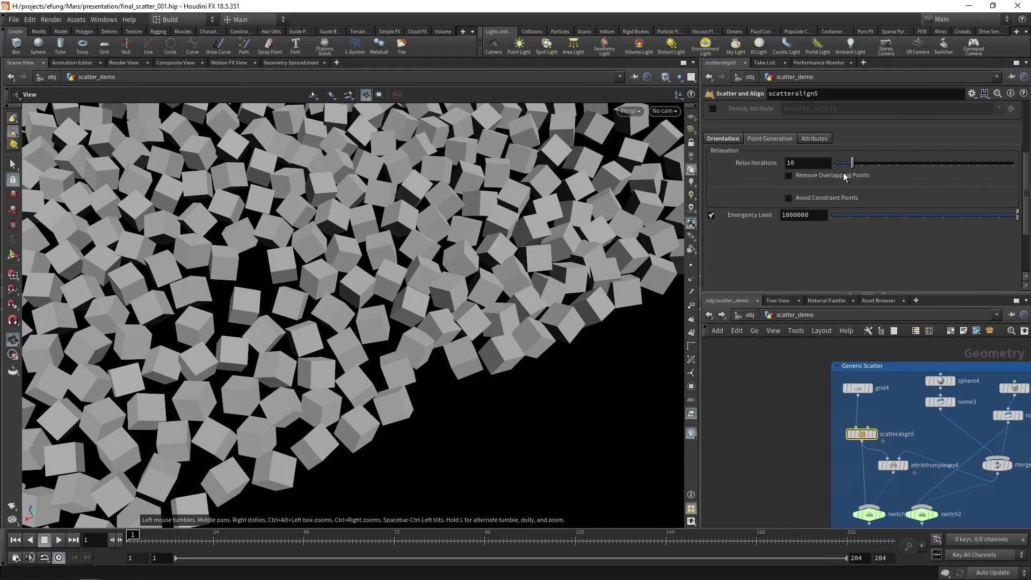
# - Try Remove Overlapping Points on scatteralign5 with an Overlap Tolerance of 0.53, and turn the option back off
pyautogui.click(820, 177)
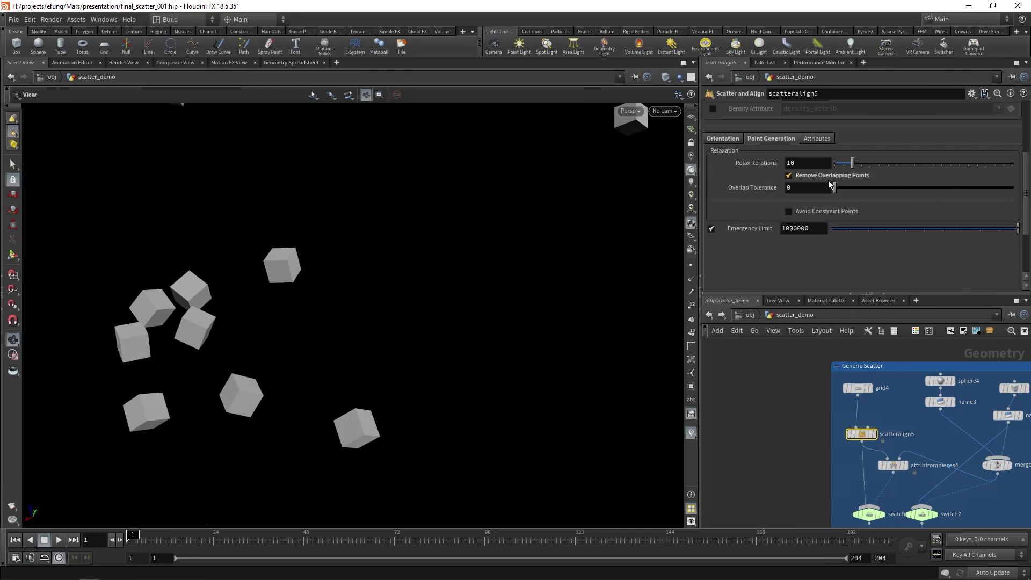
pyautogui.click(692, 209)
pyautogui.click(573, 213)
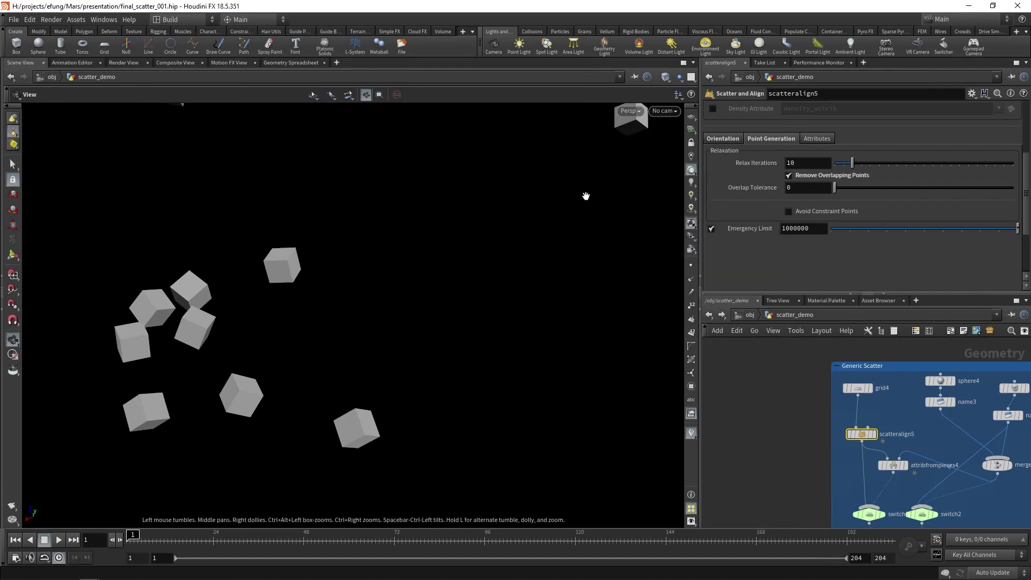
pyautogui.scroll(-5, 585, 196)
pyautogui.moveTo(401, 224); pyautogui.dragTo(307, 350, button='middle')
pyautogui.scroll(-2, 404, 226)
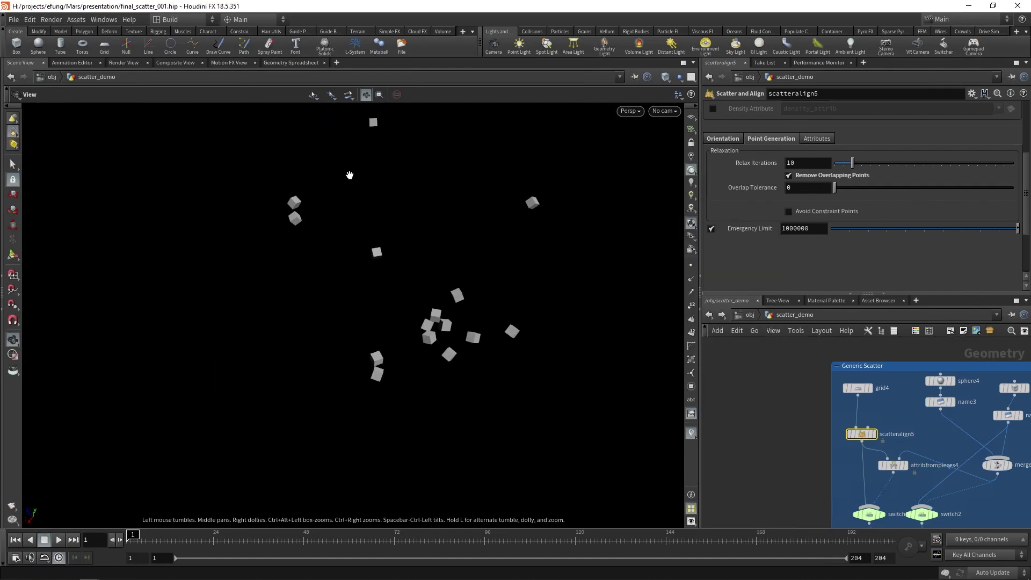
pyautogui.moveTo(834, 188); pyautogui.dragTo(931, 193)
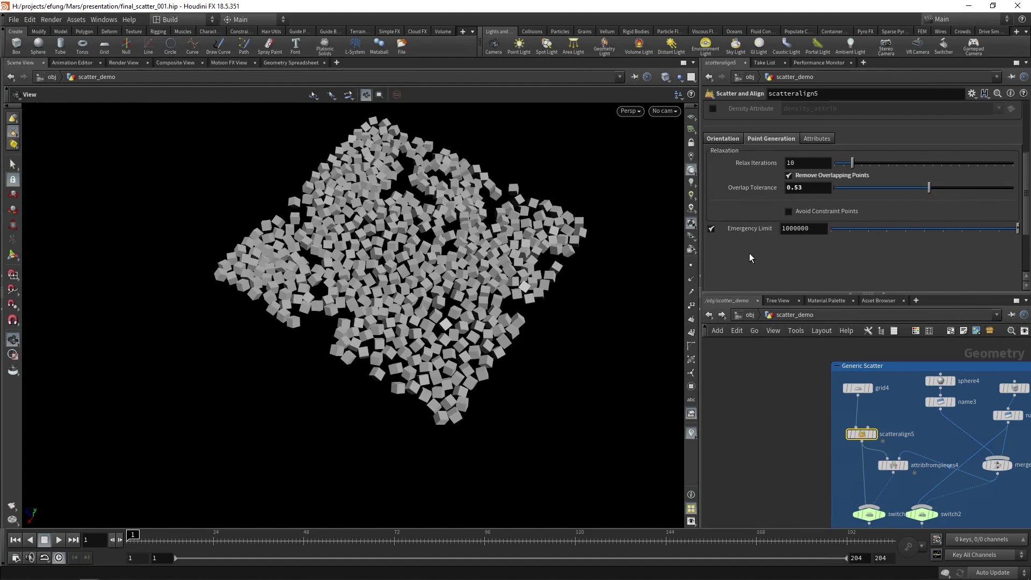
pyautogui.click(841, 178)
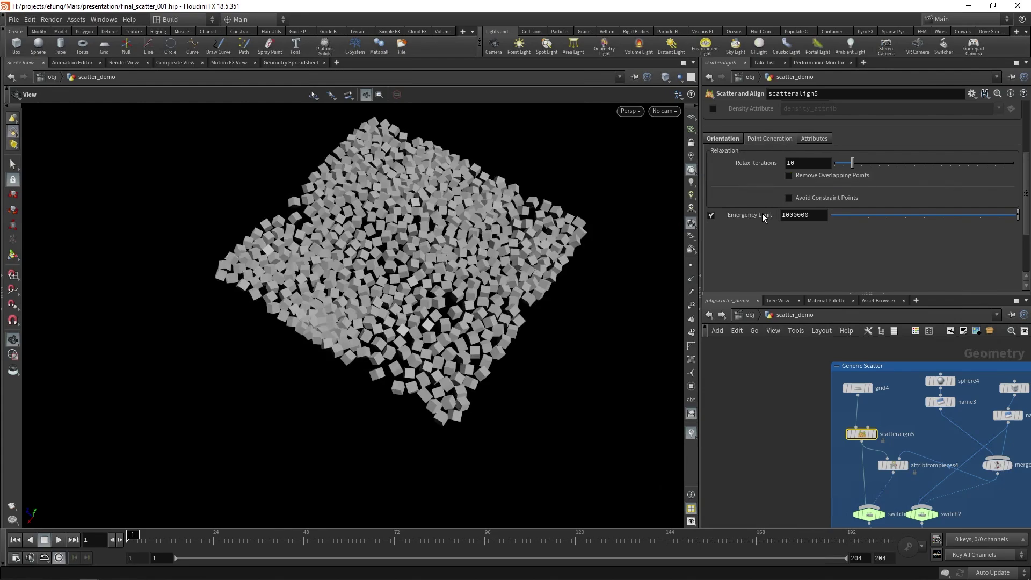
# - Display the attribfrompieces4 node and review its piece attribute and mode settings
pyautogui.scroll(5, 762, 214)
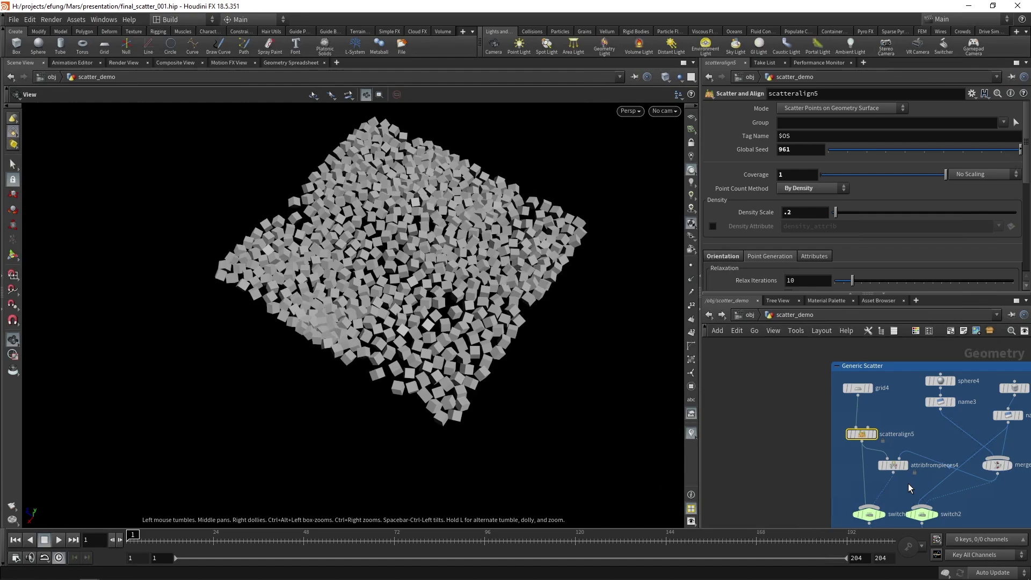
pyautogui.scroll(4, 908, 484)
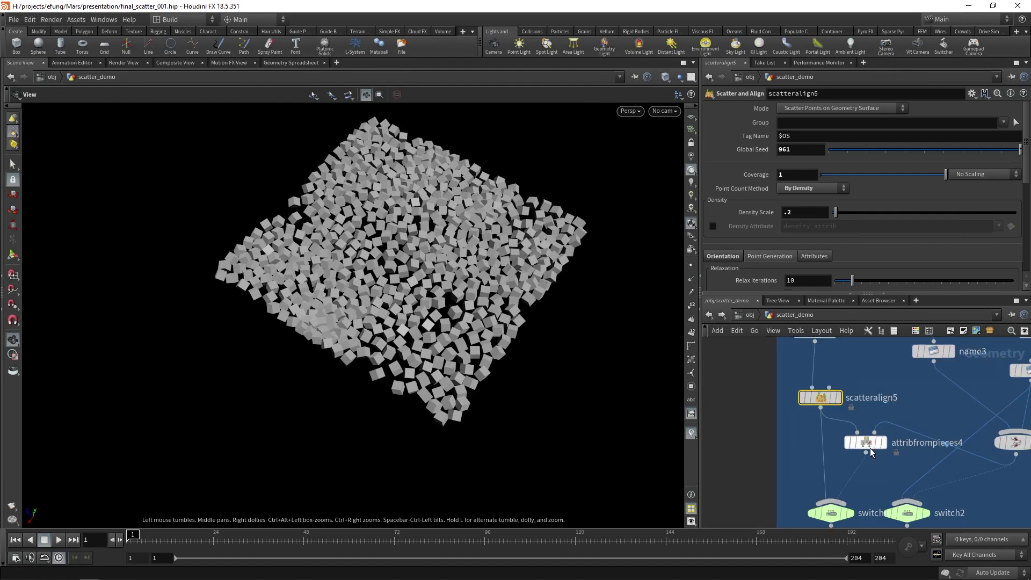
pyautogui.click(867, 443)
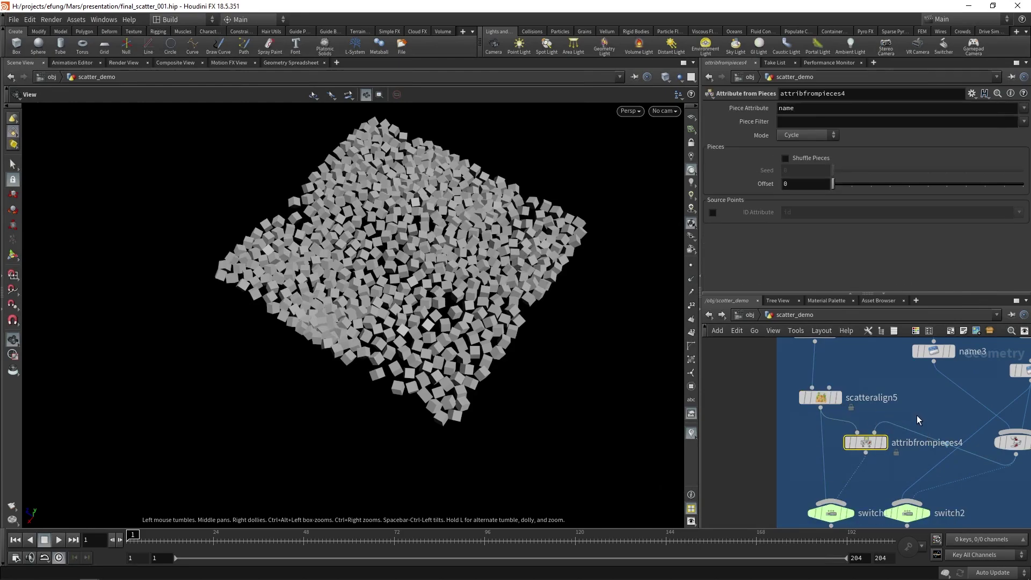
pyautogui.moveTo(917, 415); pyautogui.dragTo(898, 418, button='middle')
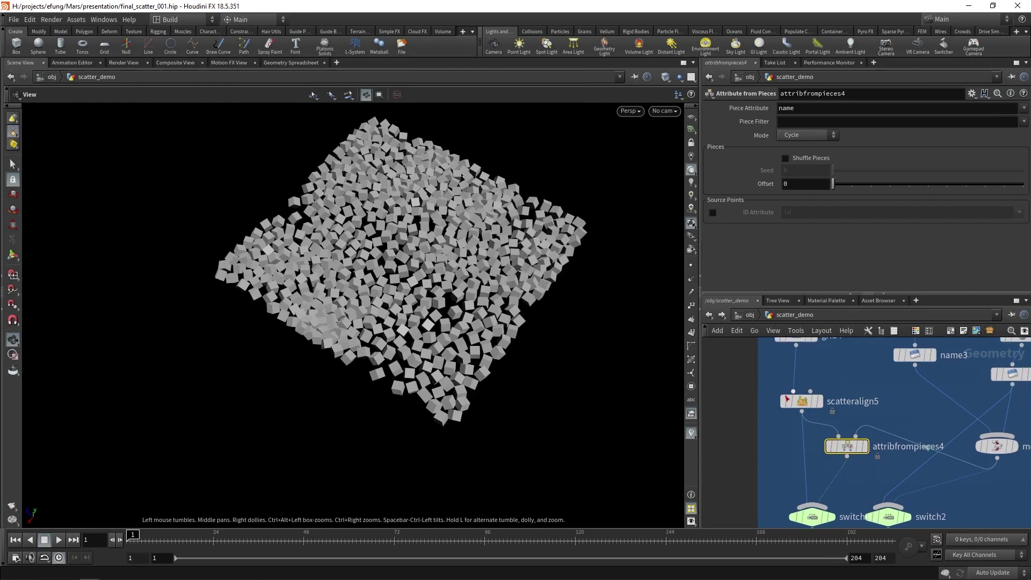
pyautogui.click(865, 446)
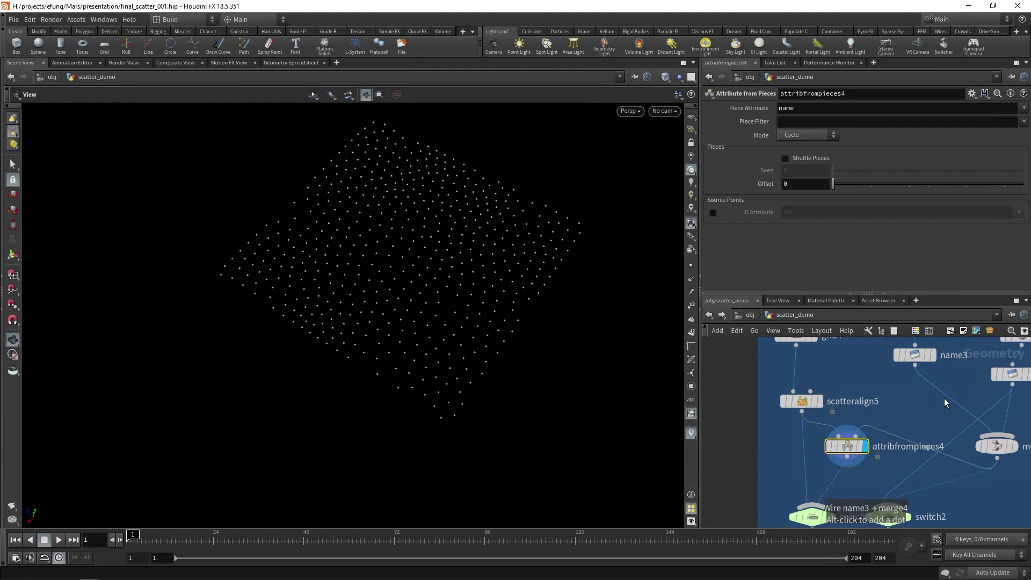
# - Move name3 farther below sphere4 in the network and review the parameters of both nodes
pyautogui.press('h')
pyautogui.moveTo(845, 395)
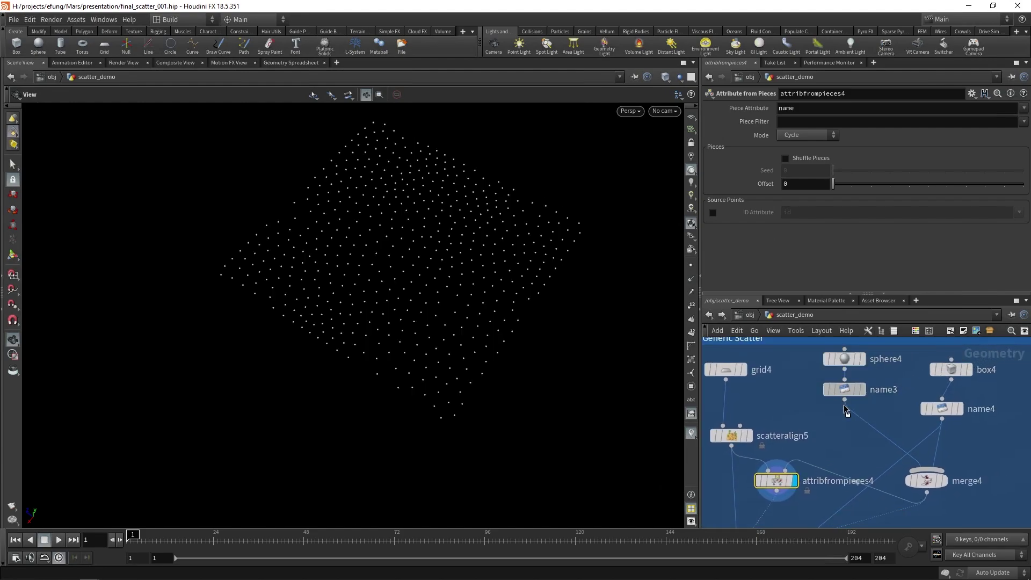
pyautogui.moveTo(845, 396); pyautogui.dragTo(845, 411)
pyautogui.click(845, 359)
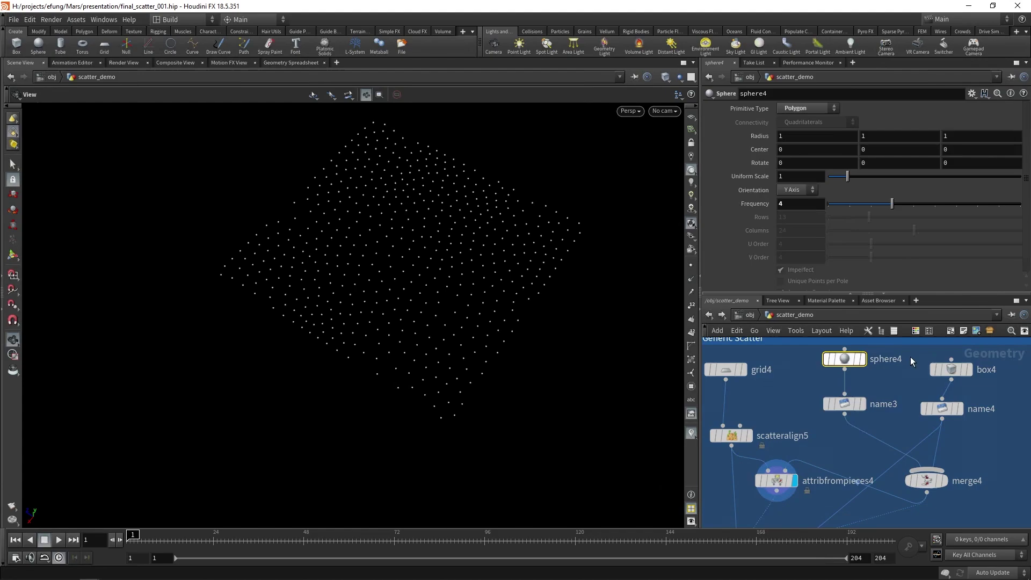
pyautogui.click(845, 404)
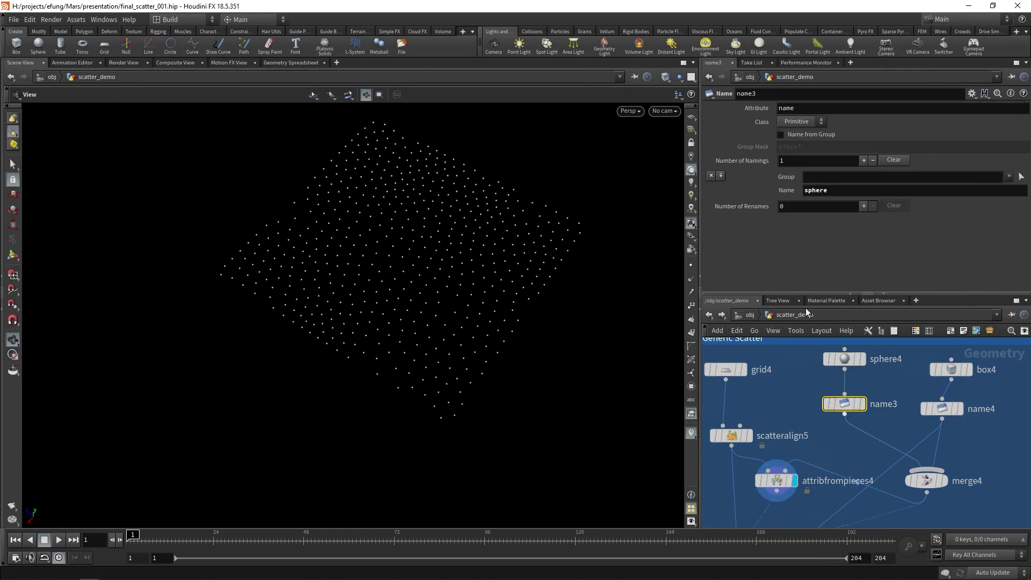
# - Examine the primitive name attribute of name3 and name4 and the point attributes of attribfrompieces4 in the Geometry Spreadsheet
pyautogui.click(286, 63)
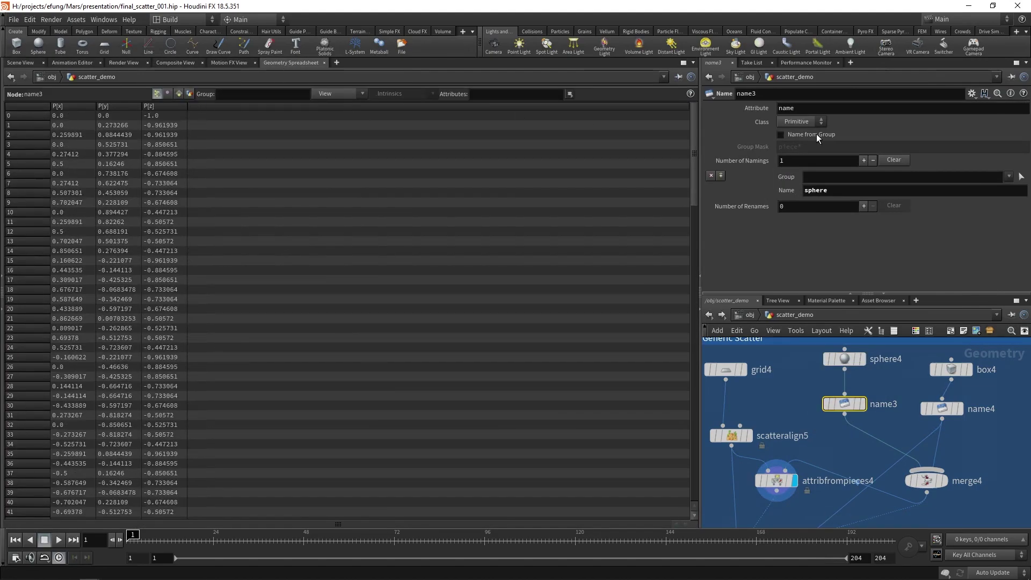
pyautogui.click(180, 94)
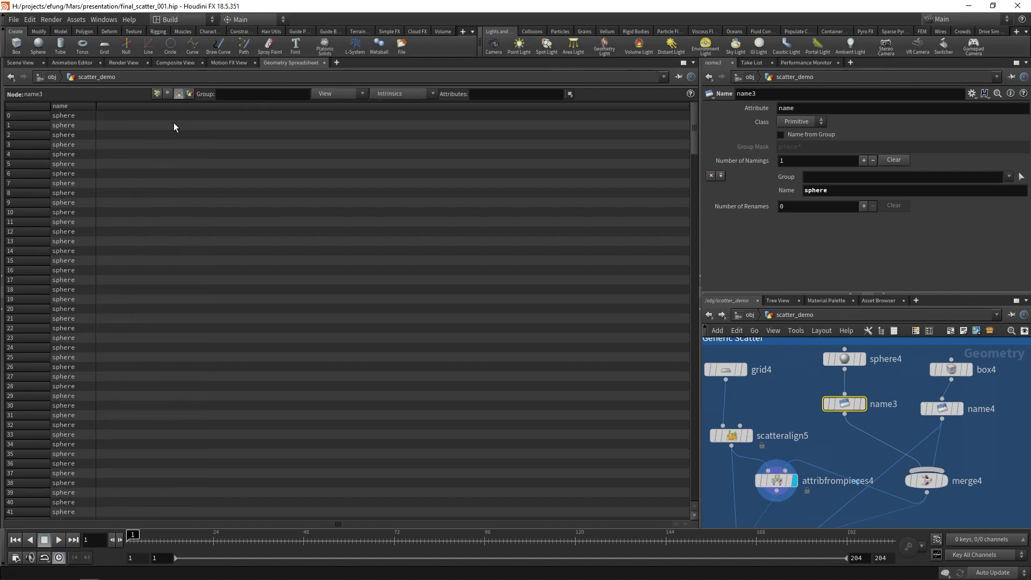
pyautogui.click(943, 408)
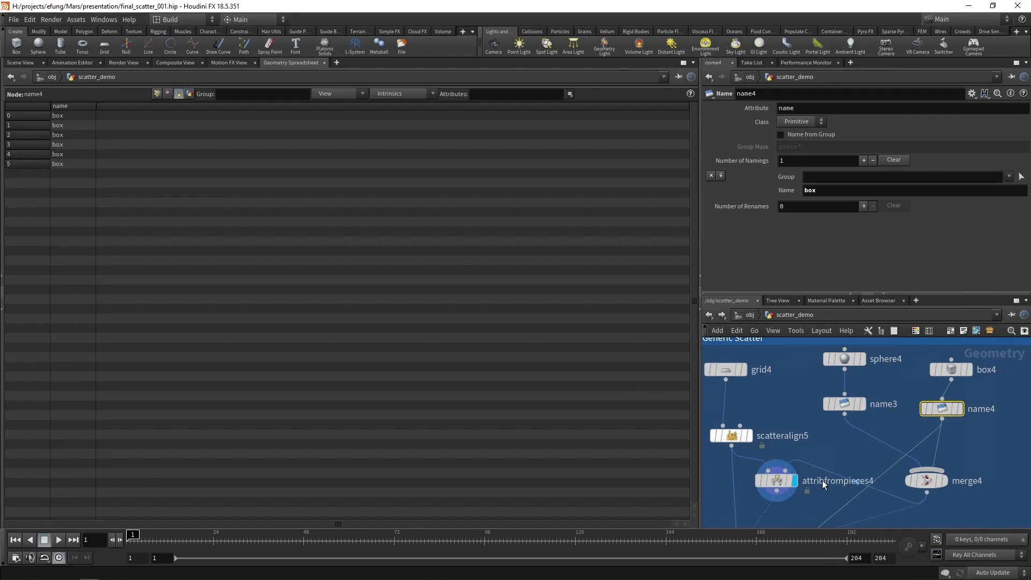
pyautogui.click(776, 479)
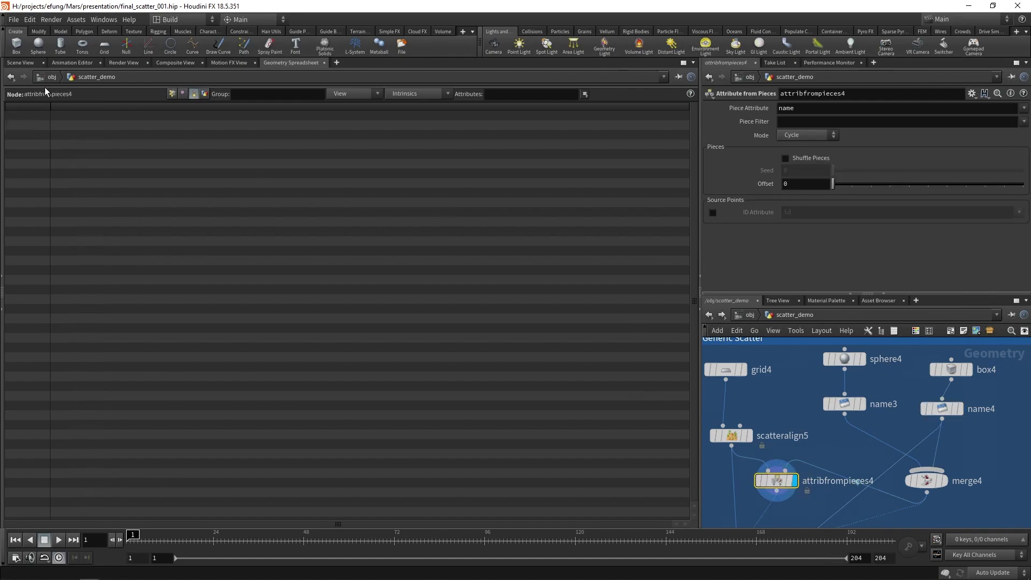
pyautogui.click(173, 94)
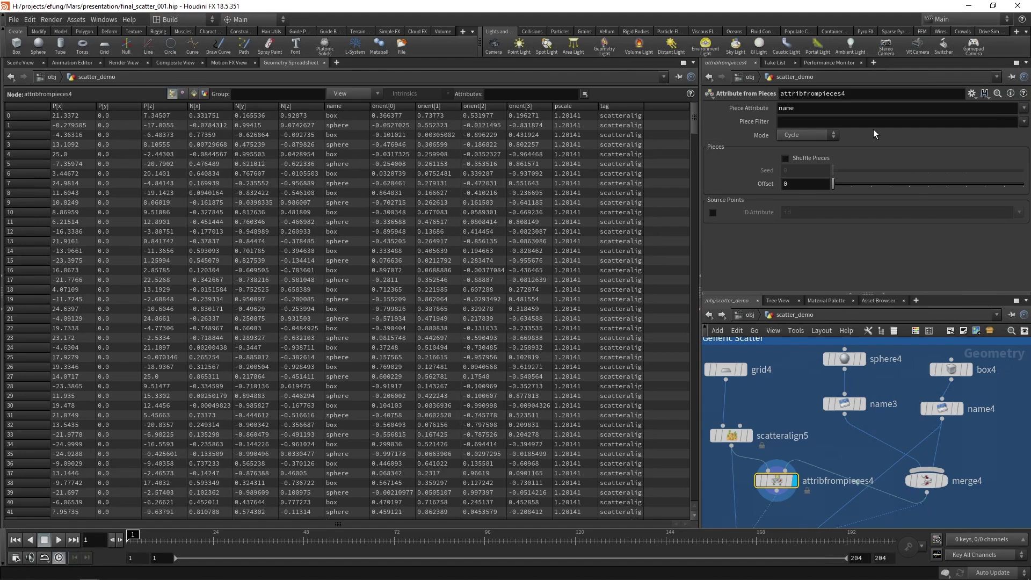
# - Try the Patches and Noise modes on attribfrompieces4
pyautogui.click(808, 134)
pyautogui.click(811, 153)
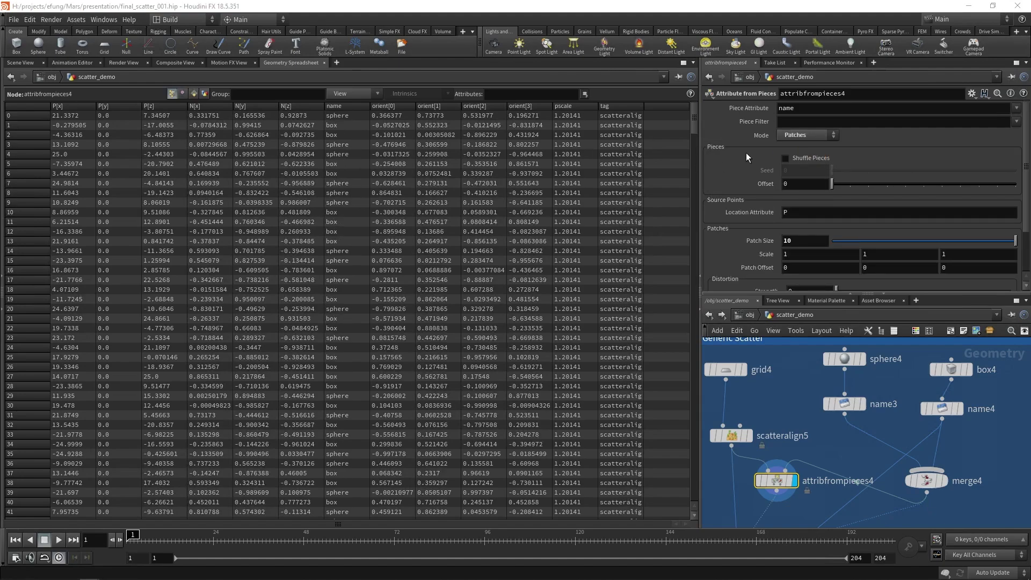
pyautogui.click(808, 134)
pyautogui.click(810, 168)
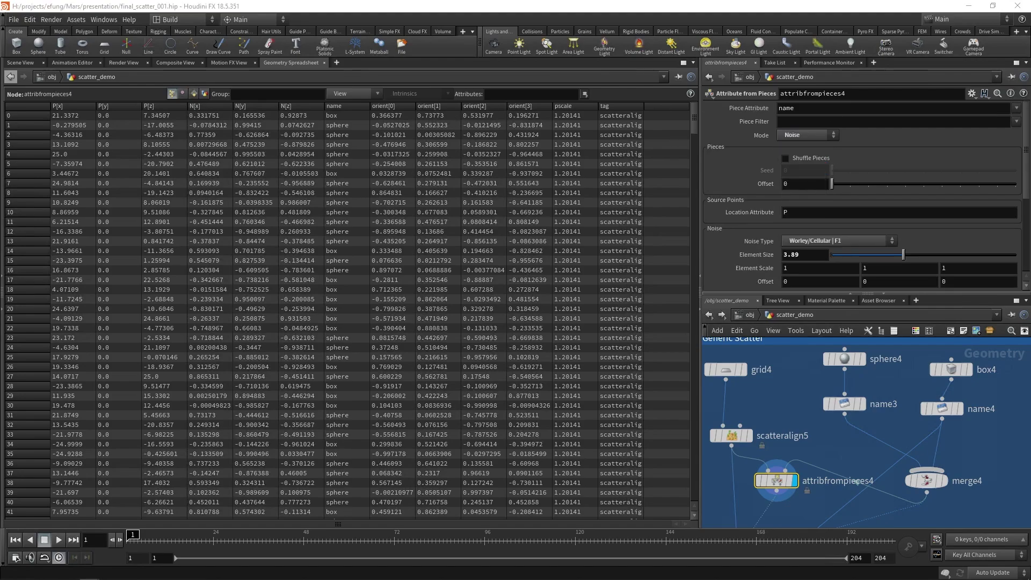
# - Set switch1's Select Input to 1, and display copytopoints4 in the scene view to examine the scattered spheres and boxes
pyautogui.click(20, 62)
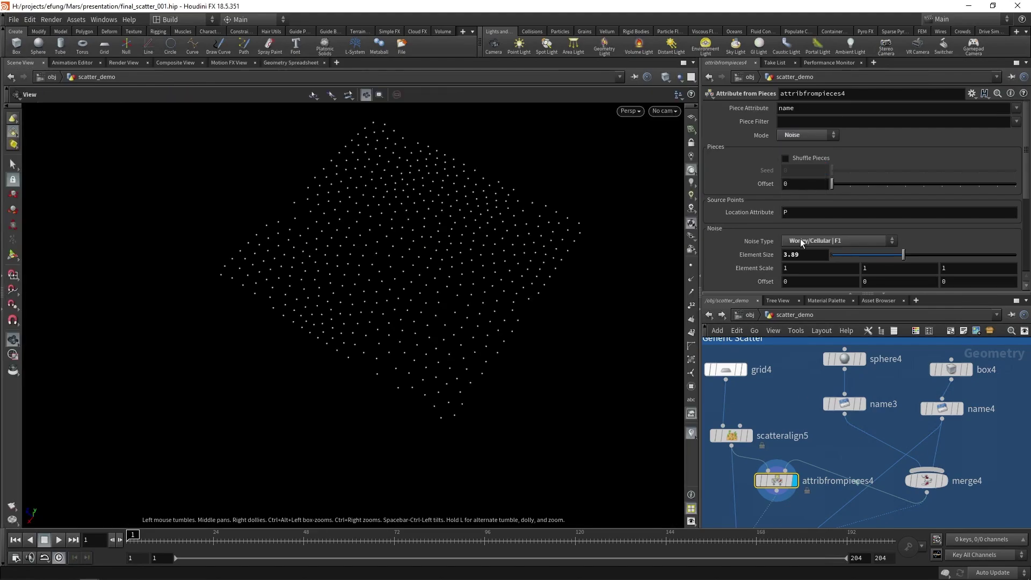
pyautogui.scroll(-3, 869, 486)
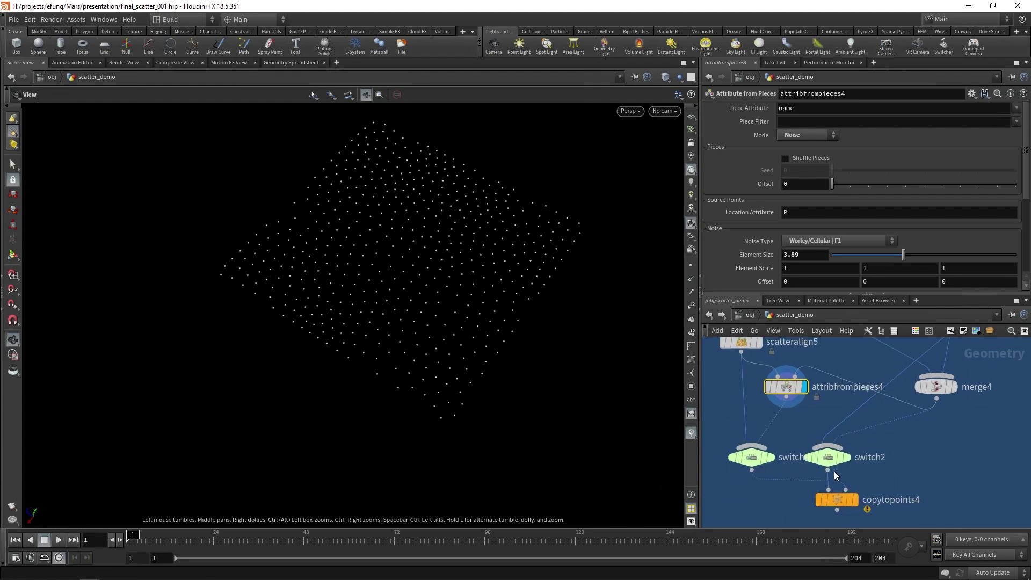
pyautogui.click(759, 460)
pyautogui.click(845, 109)
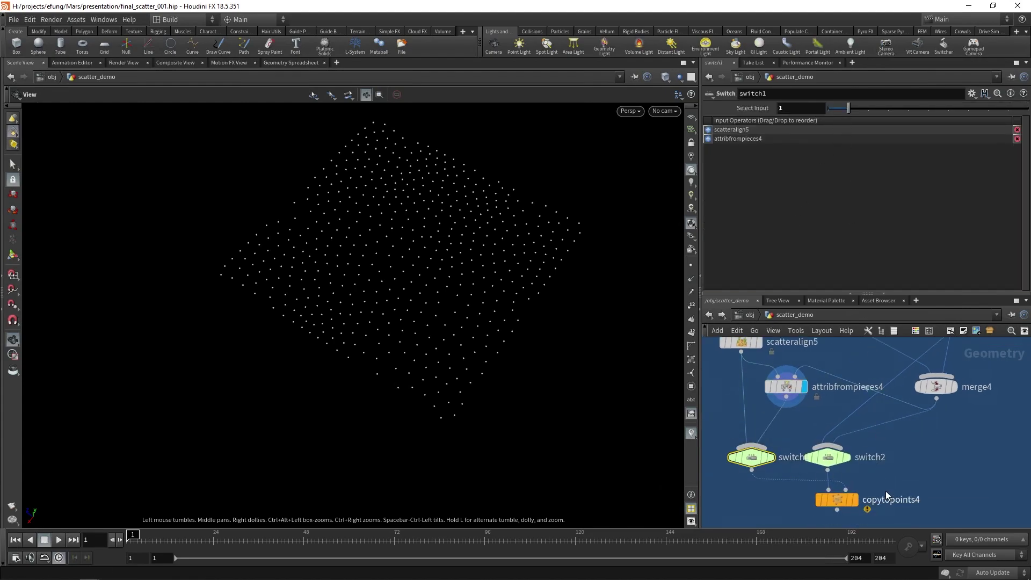
pyautogui.moveTo(839, 507); pyautogui.dragTo(838, 507)
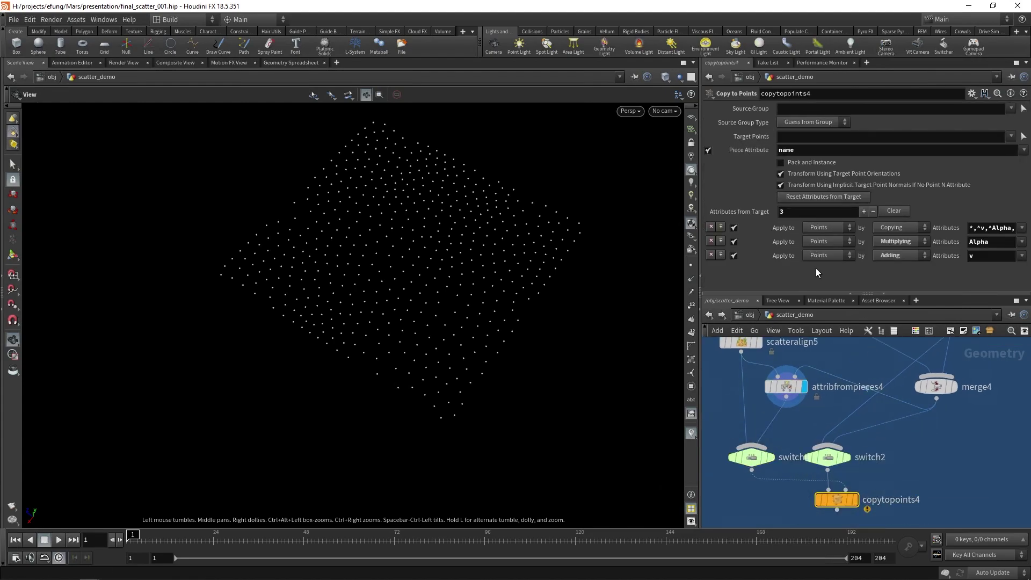
pyautogui.click(856, 499)
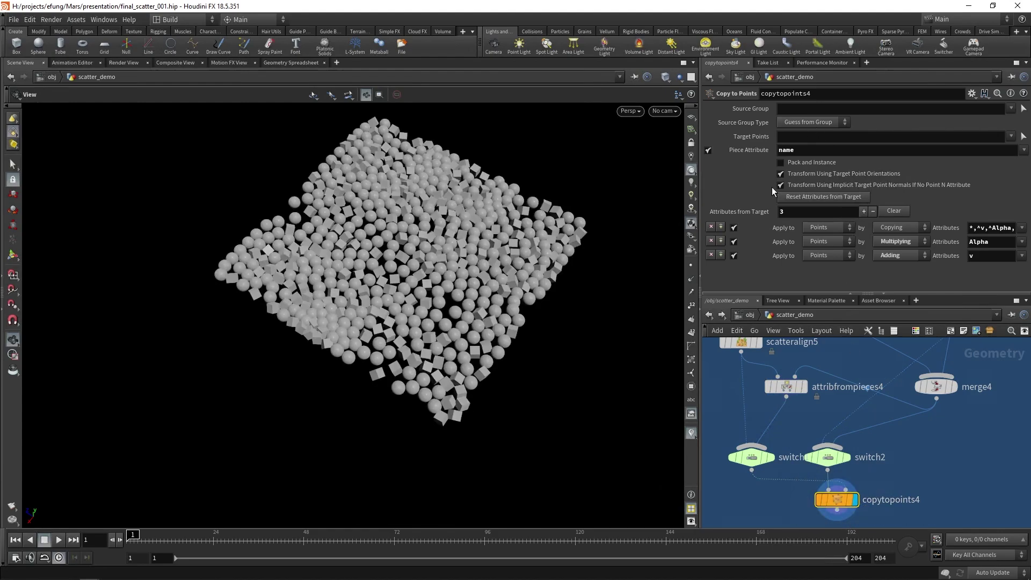
pyautogui.scroll(3, 487, 407)
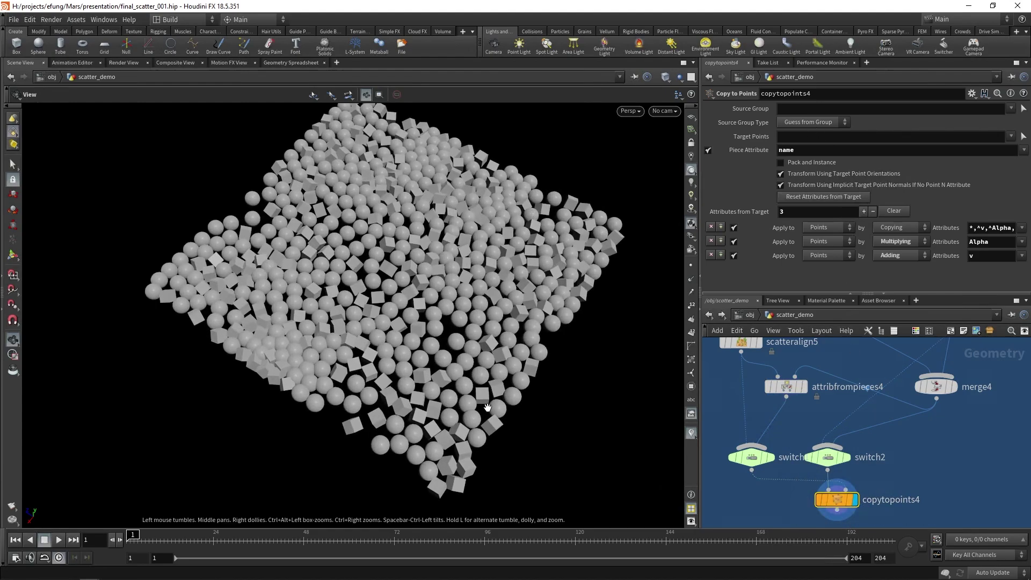
pyautogui.moveTo(487, 407); pyautogui.dragTo(496, 315)
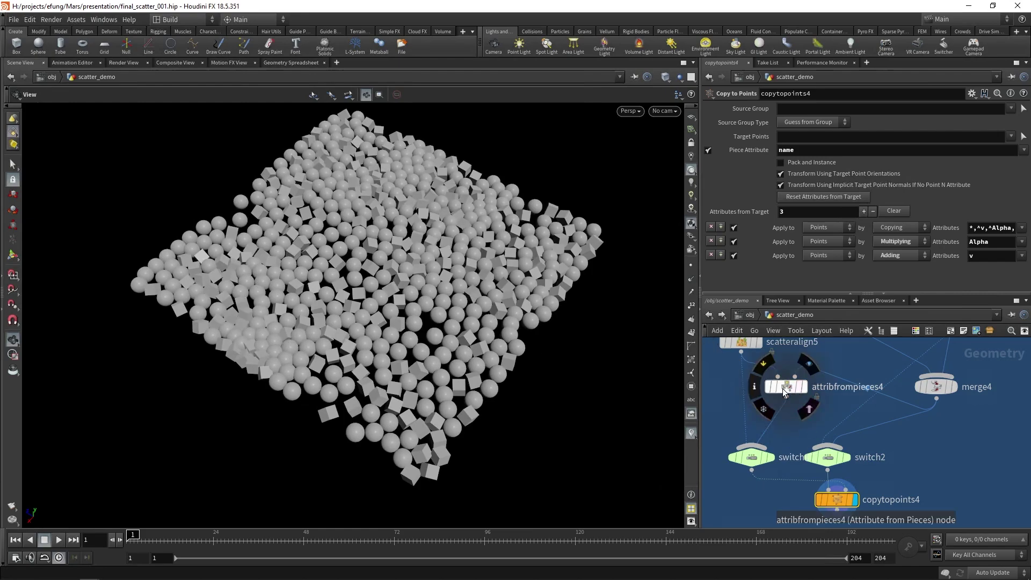
# - Set attribfrompieces4's Mode to Patches with a Patch Size of 10
pyautogui.click(784, 389)
pyautogui.click(826, 136)
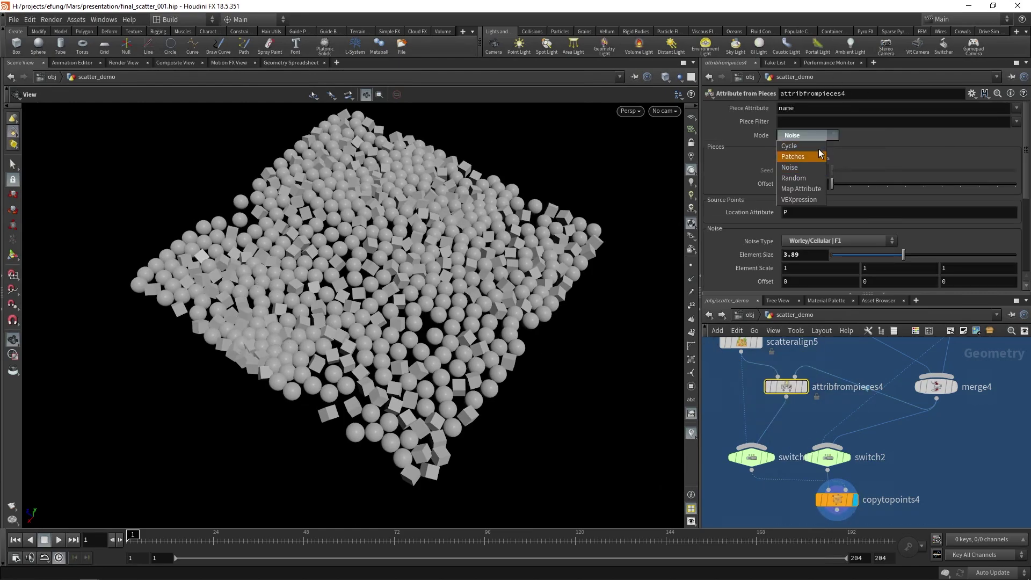
pyautogui.click(816, 154)
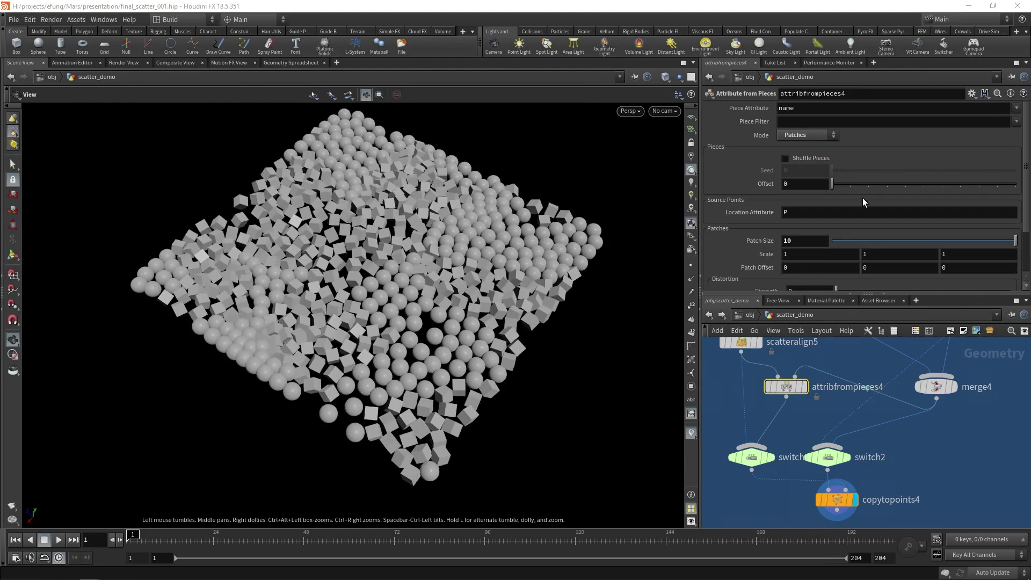
pyautogui.moveTo(904, 240); pyautogui.dragTo(1015, 241)
# - Try a piece Offset of 1 on attribfrompieces4, and return it to 0
pyautogui.click(851, 184)
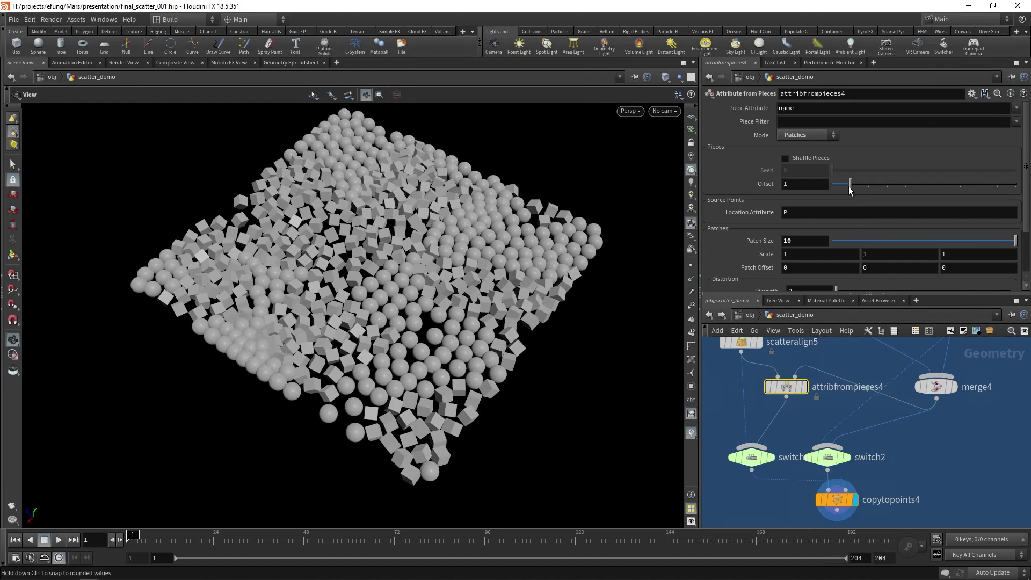
pyautogui.moveTo(854, 188); pyautogui.dragTo(827, 184)
pyautogui.scroll(-3, 754, 228)
pyautogui.scroll(3, 754, 232)
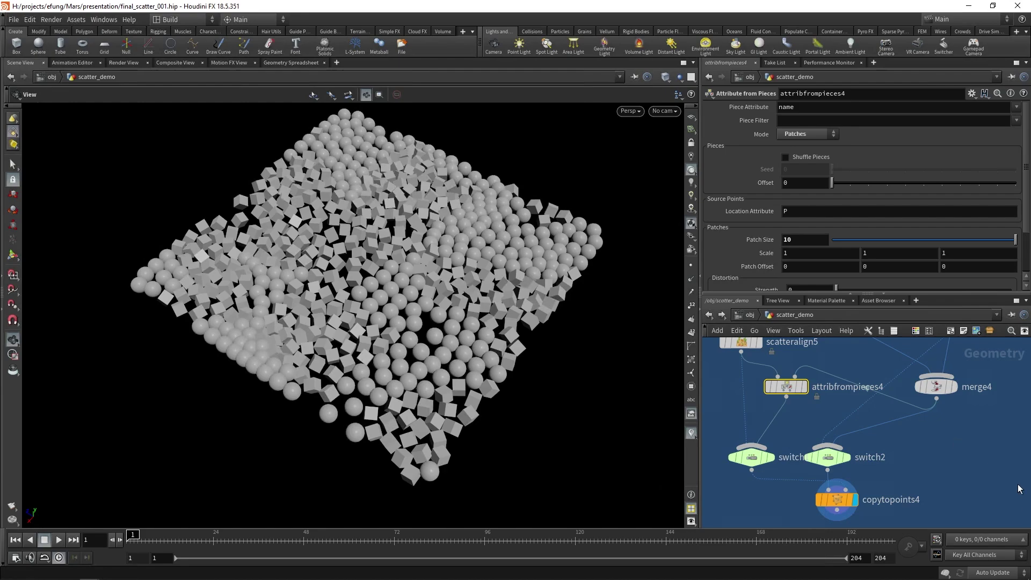
# - Display grid1 in the "Copy based on pscale" network box, open its parameters and frame the grid up close
pyautogui.scroll(-5, 1001, 472)
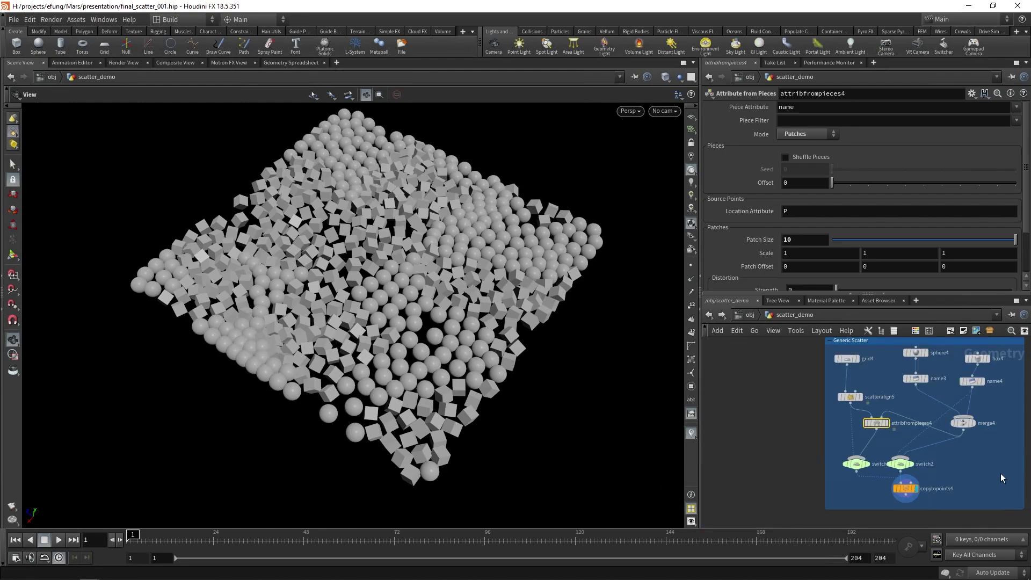
pyautogui.scroll(3, 925, 487)
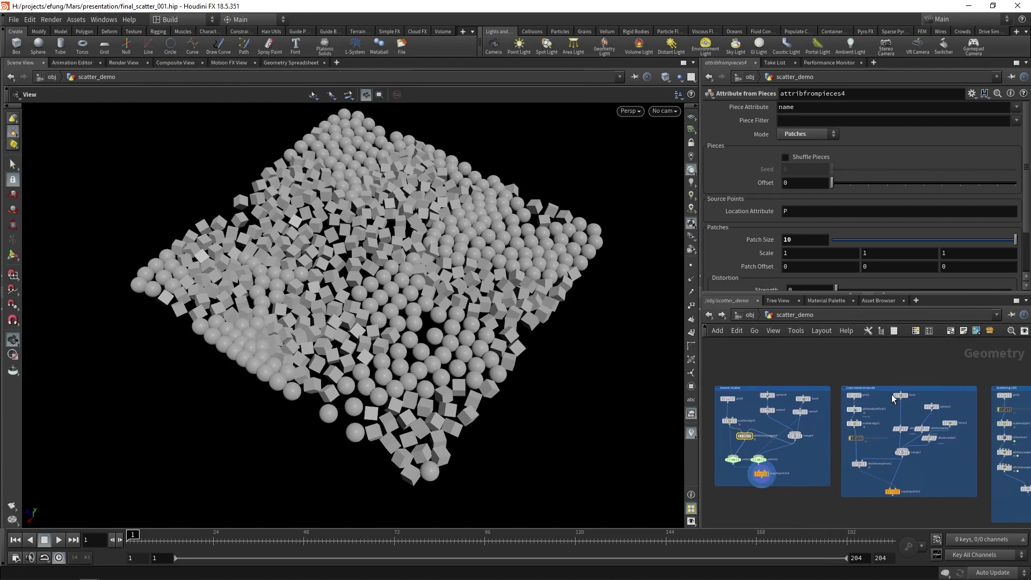
pyautogui.scroll(1, 870, 409)
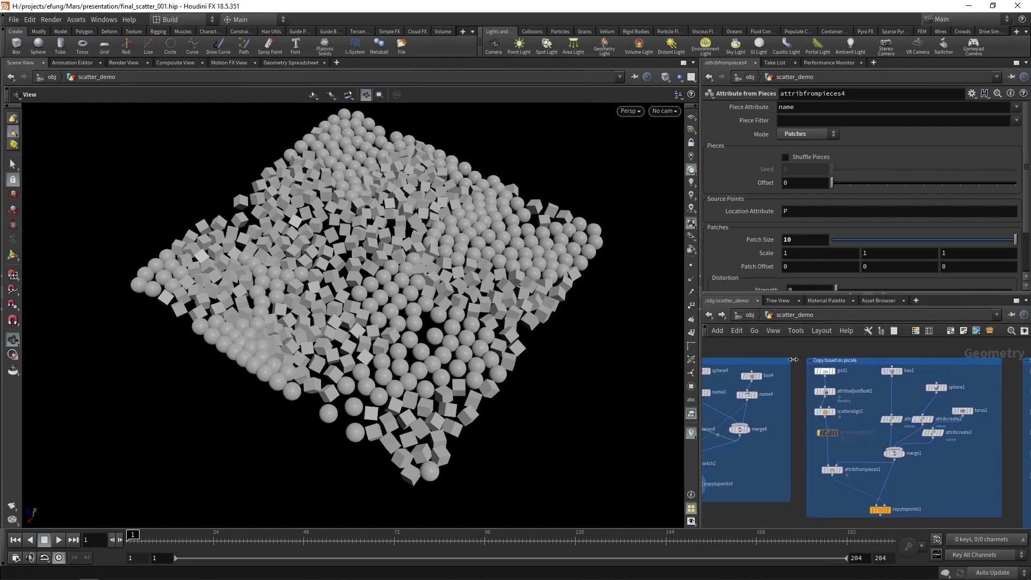
pyautogui.scroll(2, 837, 384)
pyautogui.click(828, 368)
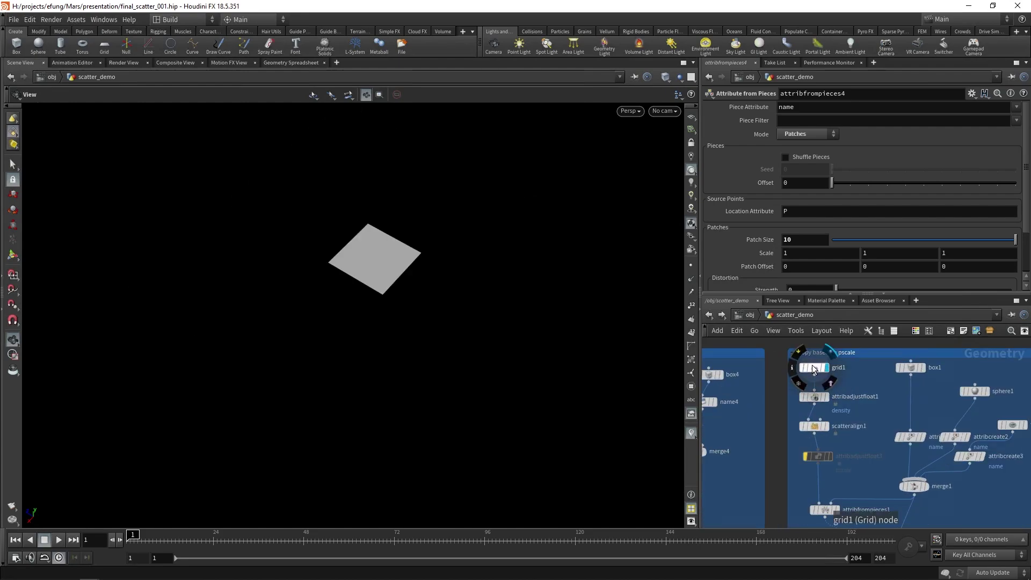
pyautogui.click(814, 368)
pyautogui.scroll(2, 414, 239)
pyautogui.scroll(1, 455, 266)
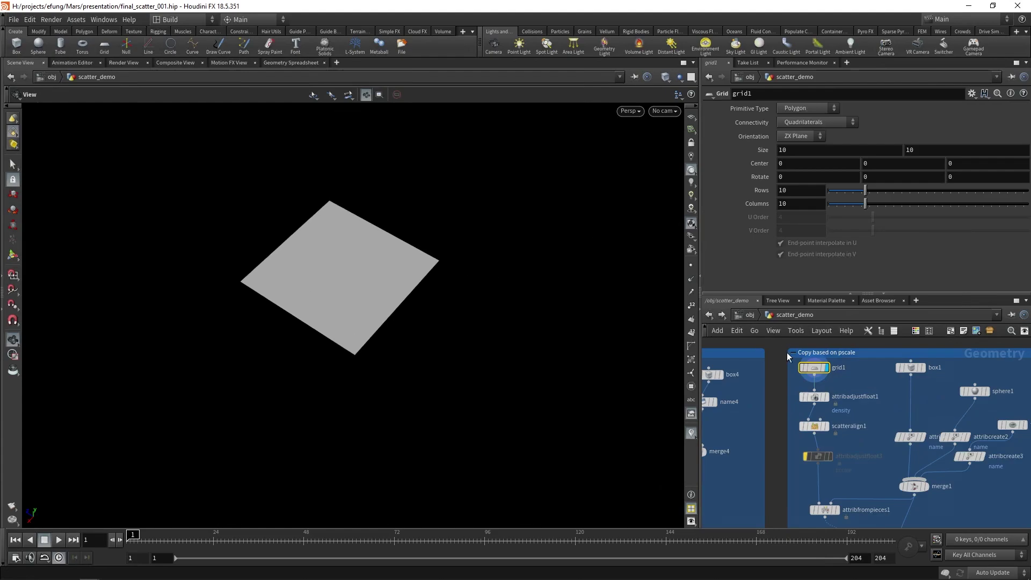
# - Display attribadjustfloat1 with its density attribute visualized on the grid, and review its noise pattern settings
pyautogui.click(827, 397)
pyautogui.click(814, 397)
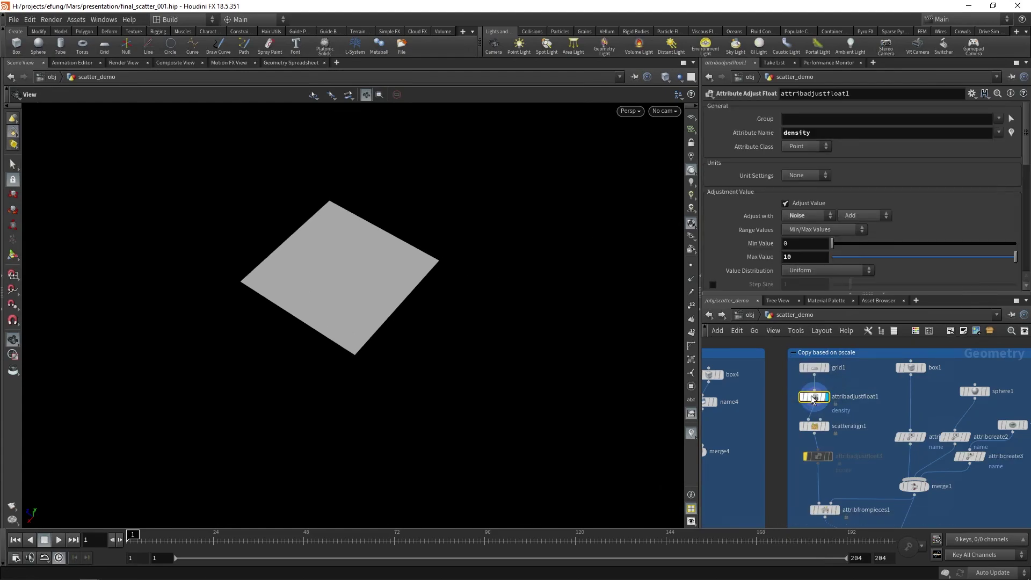
pyautogui.scroll(2, 438, 253)
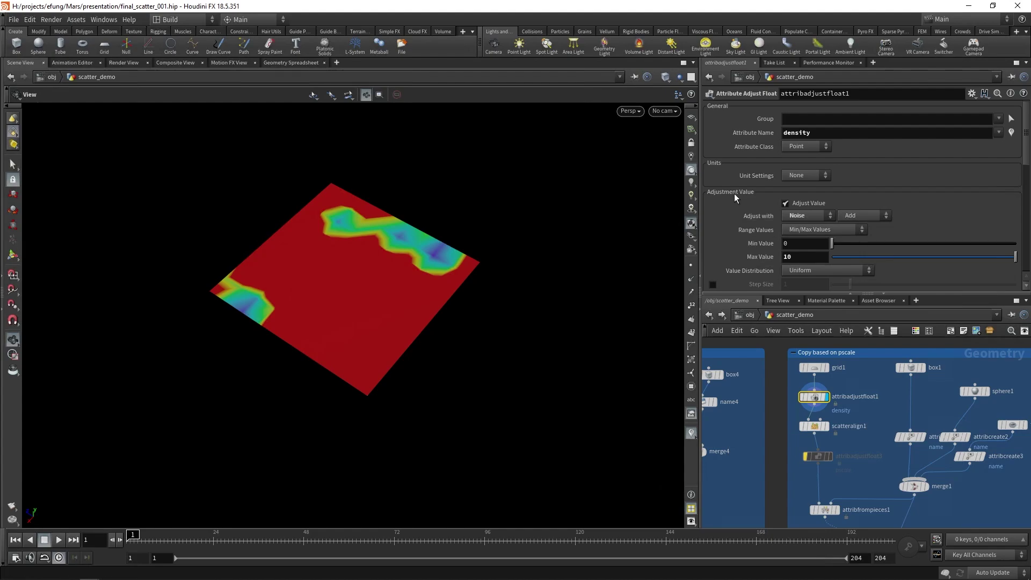
pyautogui.scroll(-5, 733, 193)
pyautogui.scroll(-6, 742, 199)
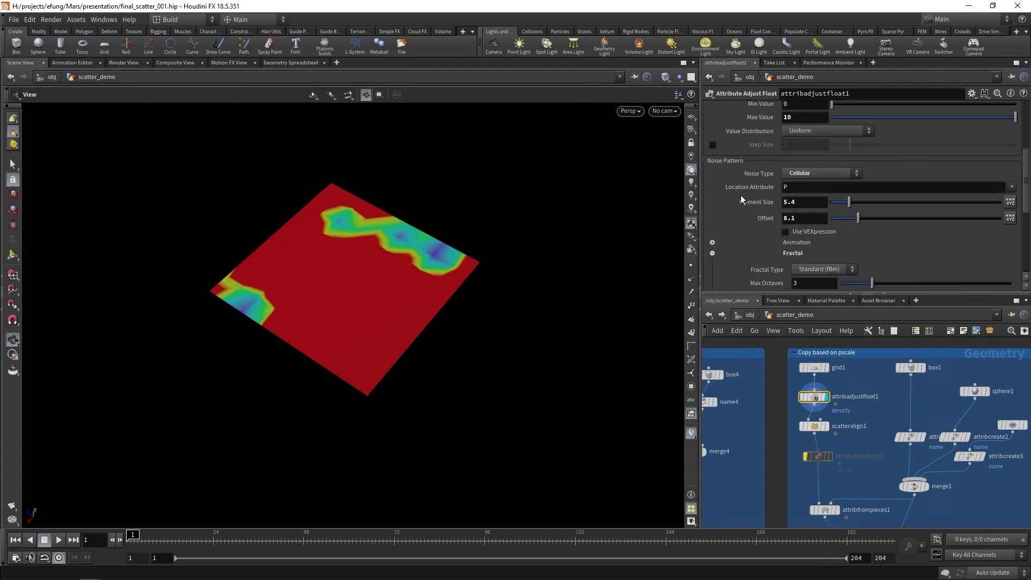
pyautogui.scroll(10, 749, 248)
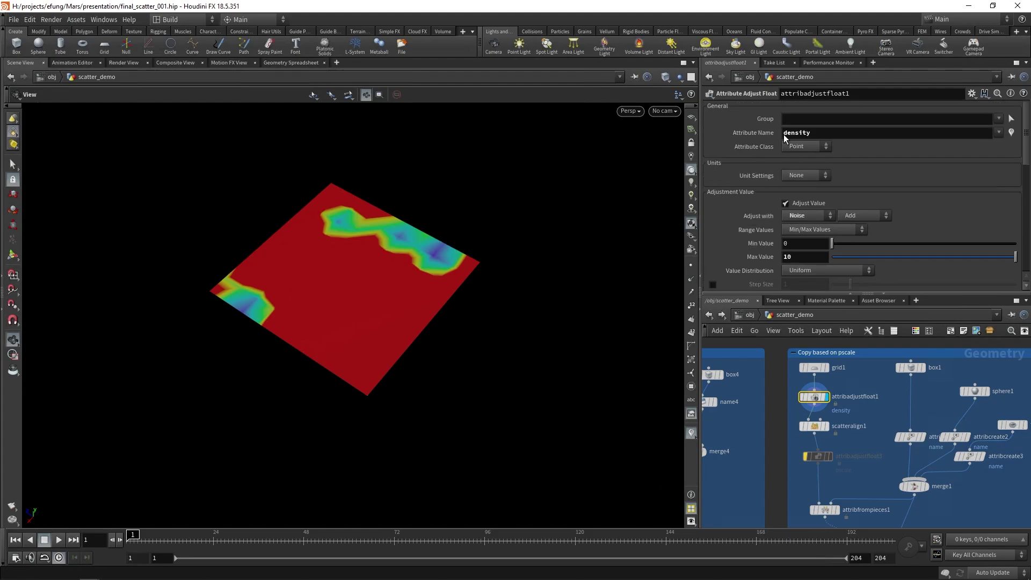
# - Check attribadjustfloat1's available adjustment operations, keeping Add, and try Enable Post-Process before turning it back off
pyautogui.click(863, 215)
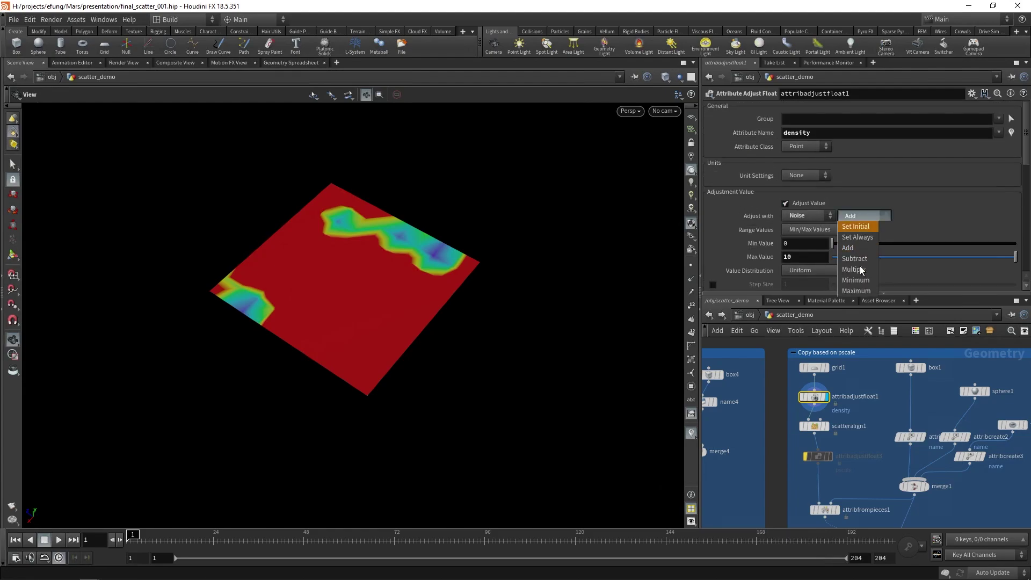
pyautogui.click(871, 216)
pyautogui.scroll(-8, 769, 247)
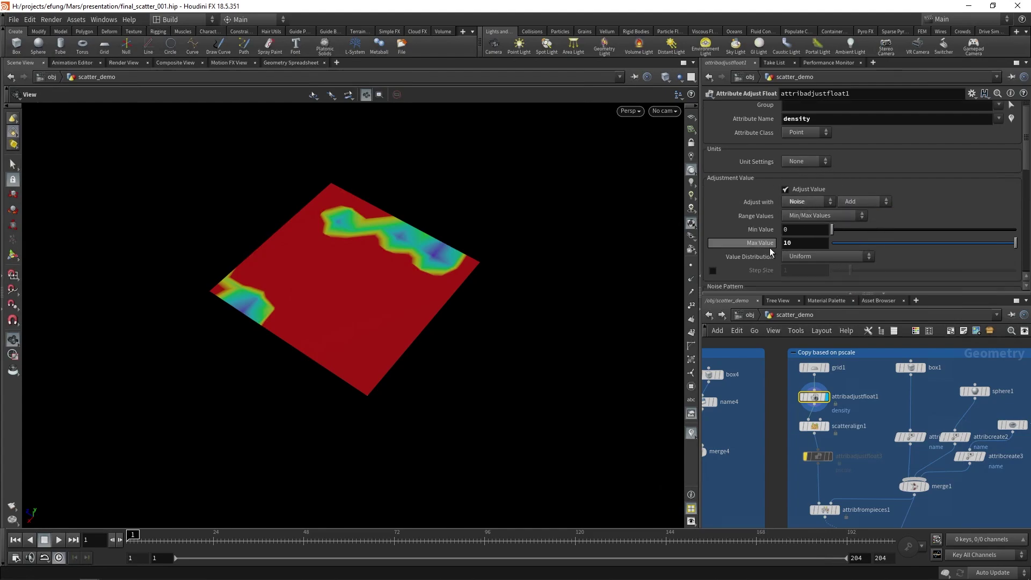
pyautogui.scroll(-5, 769, 247)
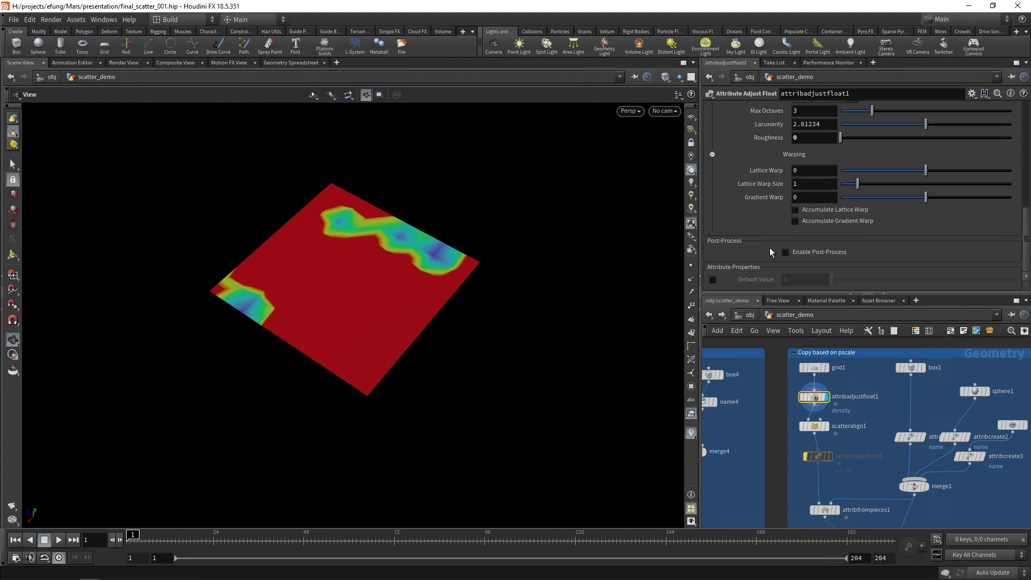
pyautogui.click(808, 253)
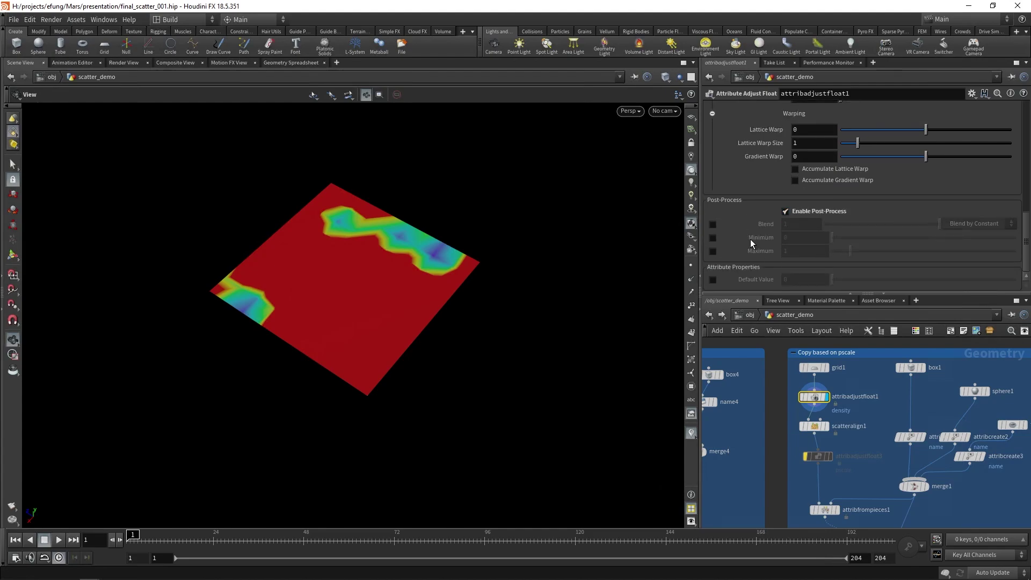
pyautogui.scroll(8, 772, 228)
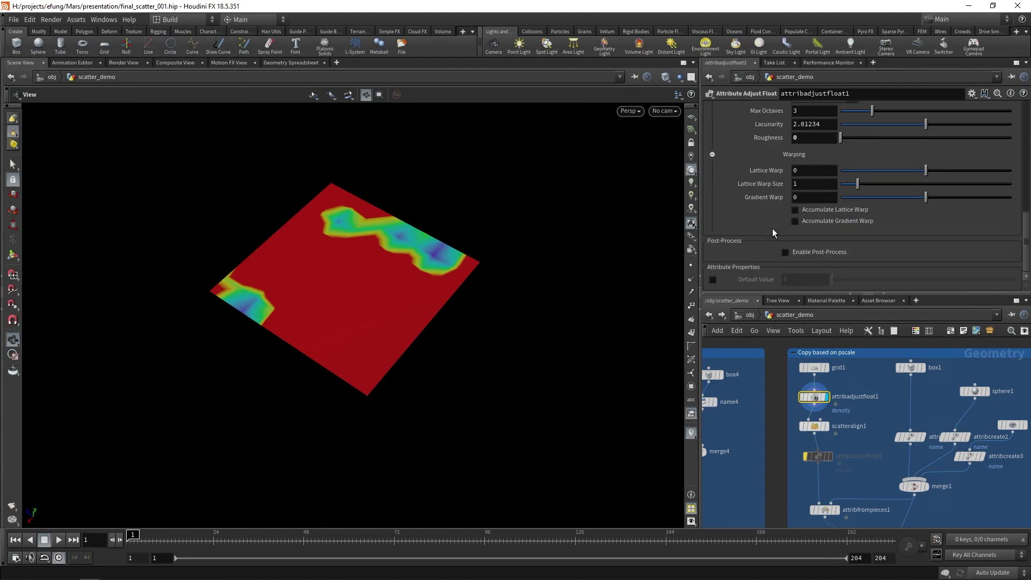
pyautogui.scroll(2, 772, 238)
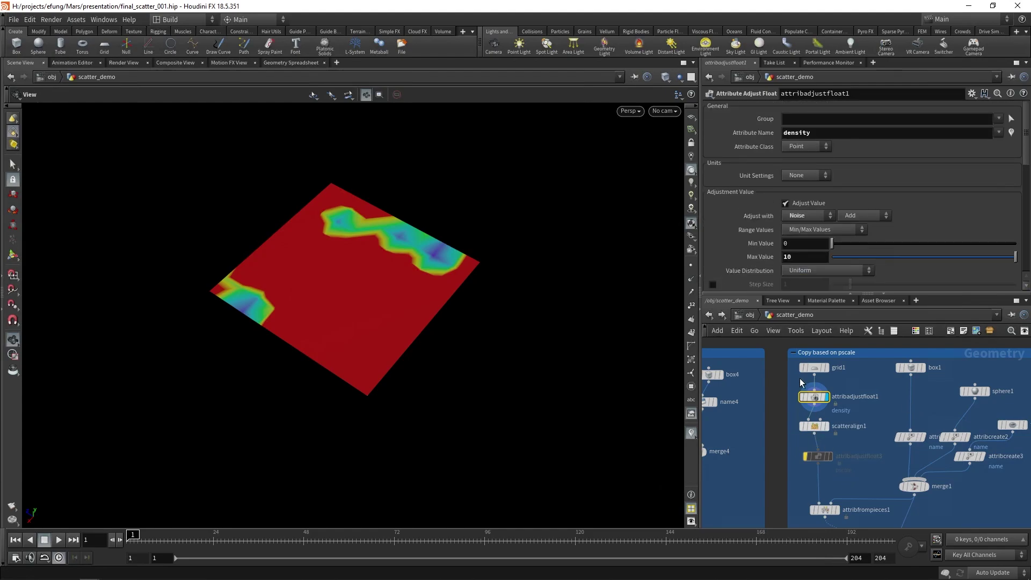
# - Examine the density pattern on the grid, and display scatteralign1 to show its scattered points
pyautogui.moveTo(379, 250); pyautogui.dragTo(841, 223)
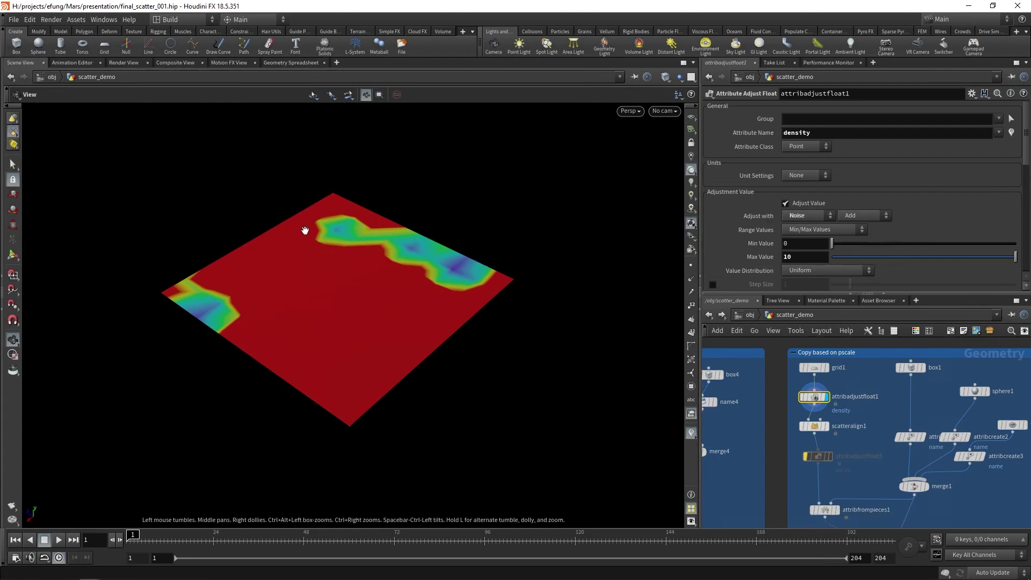
pyautogui.click(827, 428)
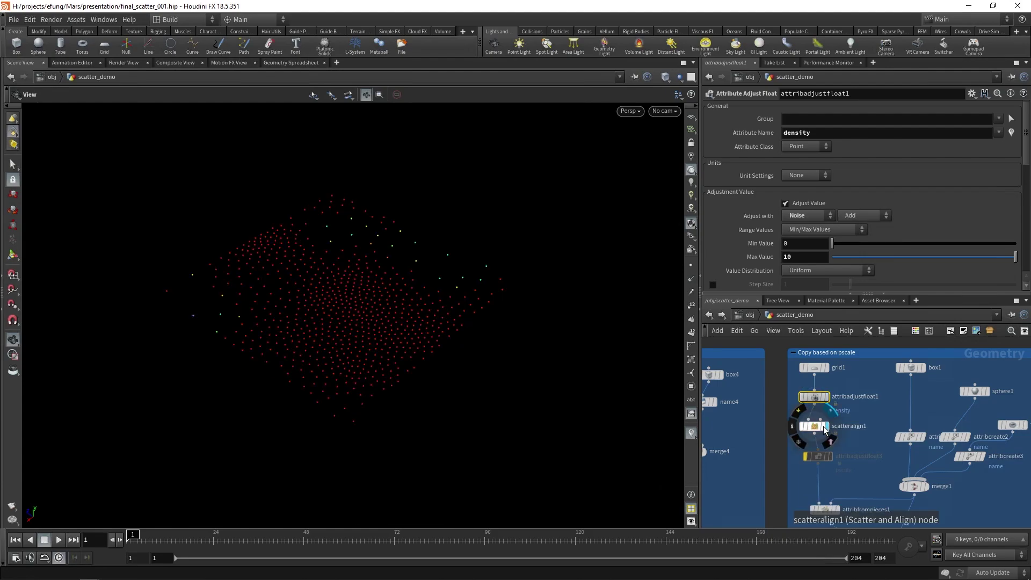
# - Open scatteralign1's parameters and review its density settings and output attributes, including the pscale Radius Attribute
pyautogui.click(815, 426)
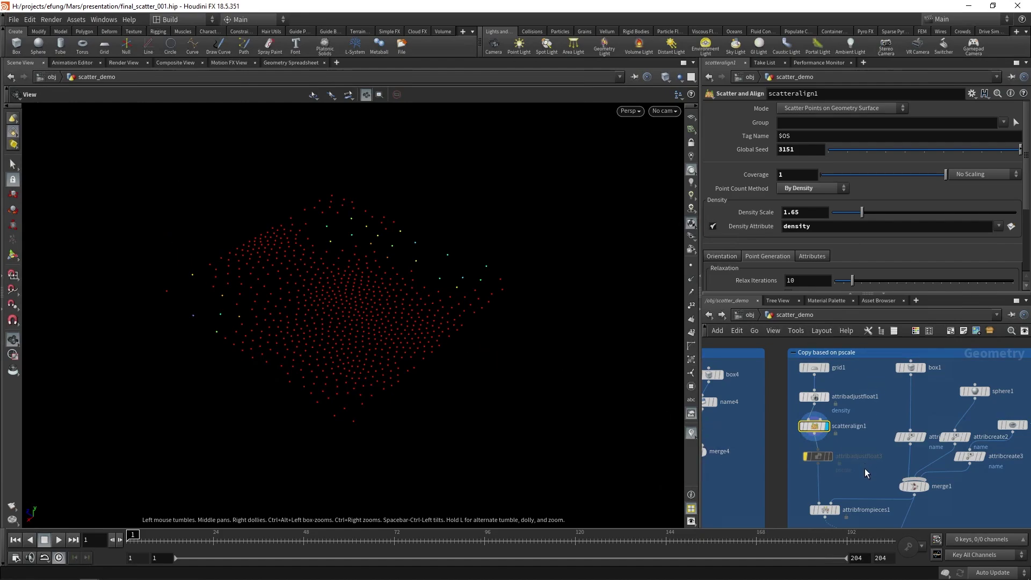
pyautogui.moveTo(865, 468); pyautogui.dragTo(866, 437, button='middle')
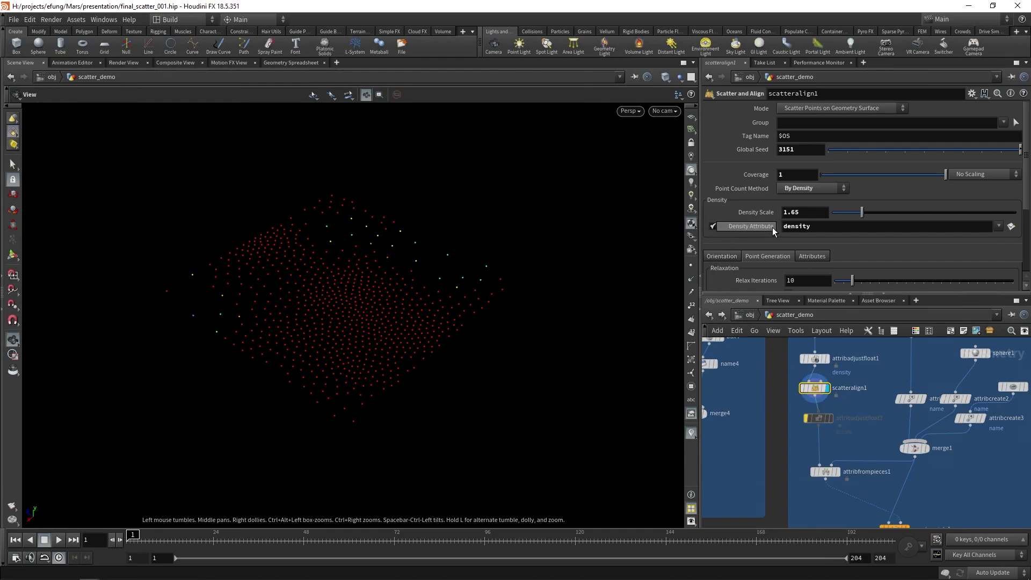
pyautogui.click(811, 256)
pyautogui.scroll(-2, 755, 215)
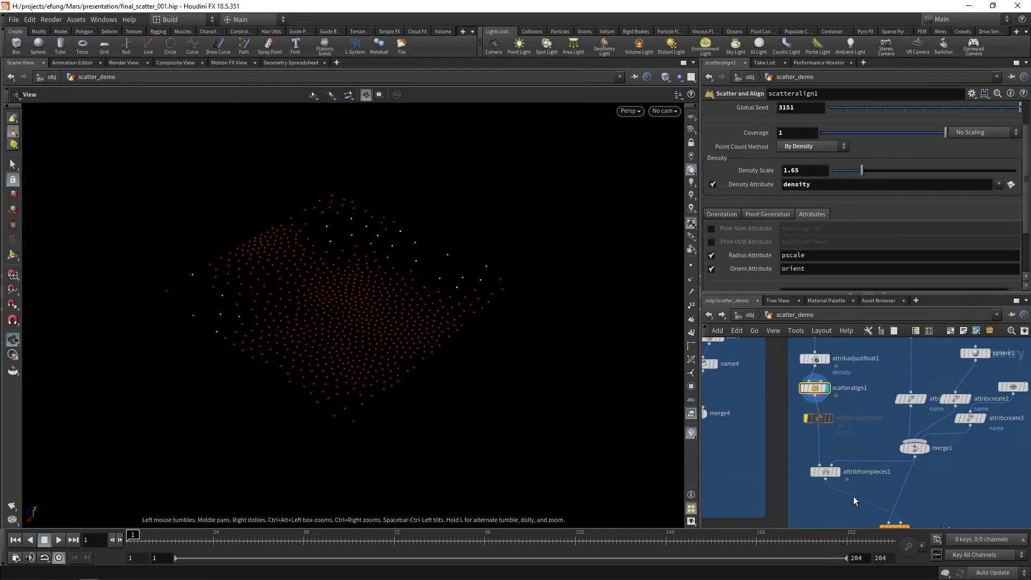
# - Inspect scatteralign1's points in the Geometry Spreadsheet sorted by pscale, and return to the scene view
pyautogui.click(283, 62)
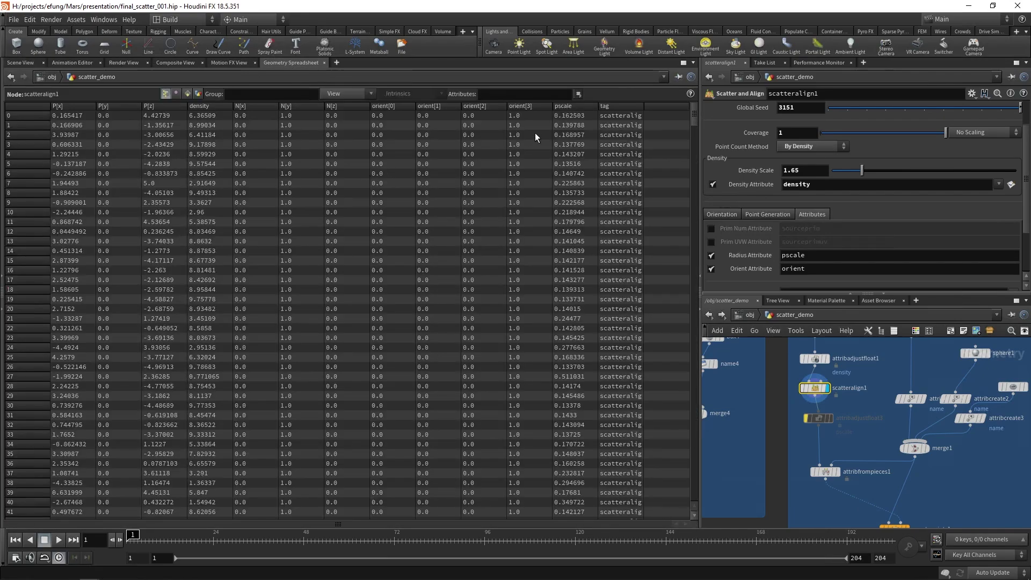
pyautogui.click(577, 108)
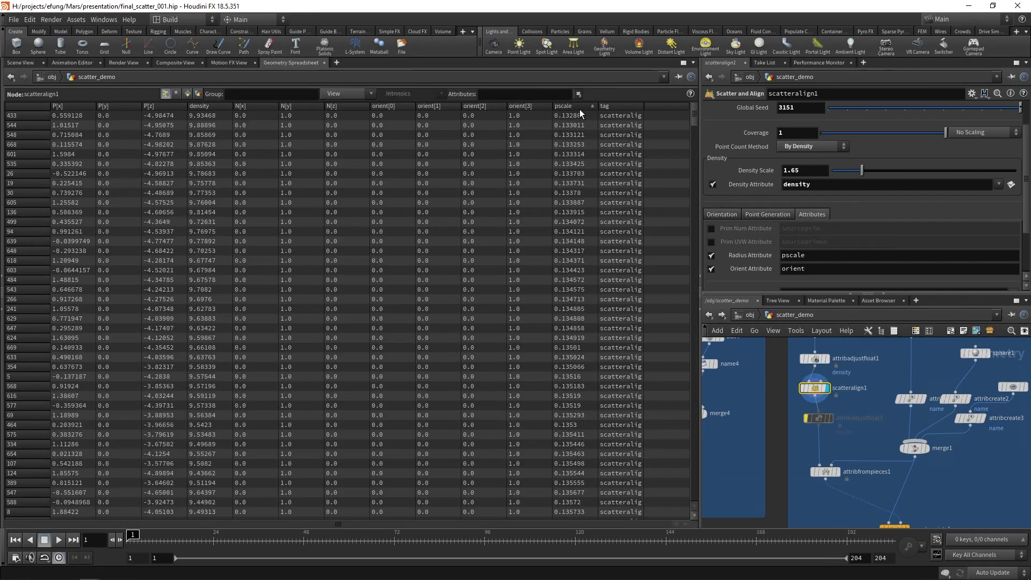
pyautogui.click(25, 63)
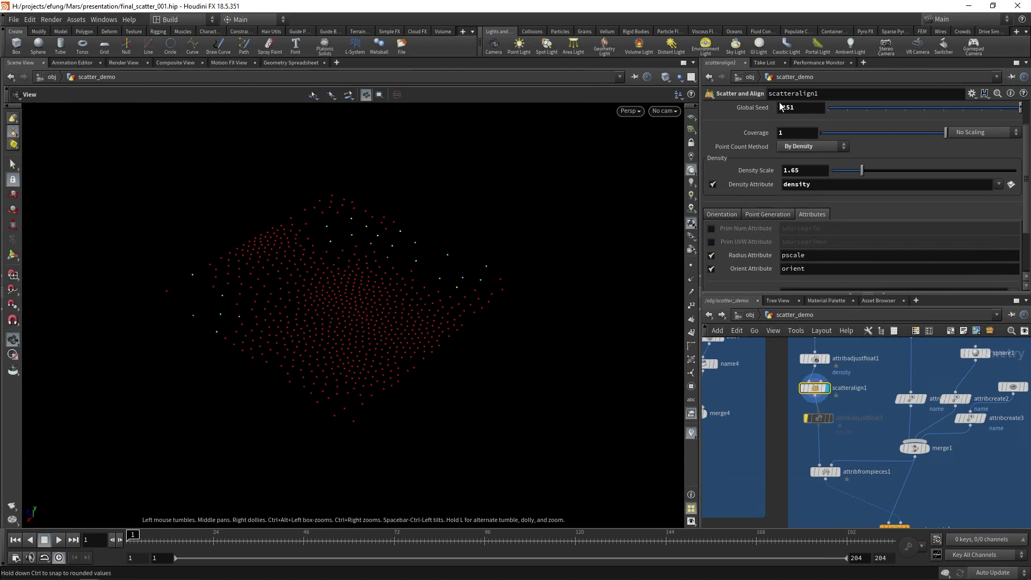
# - Open attribfrompieces1's parameters, check its Mode options while keeping Map Attribute, and review the pscale ranges for box, sphere and torus
pyautogui.scroll(-2, 806, 472)
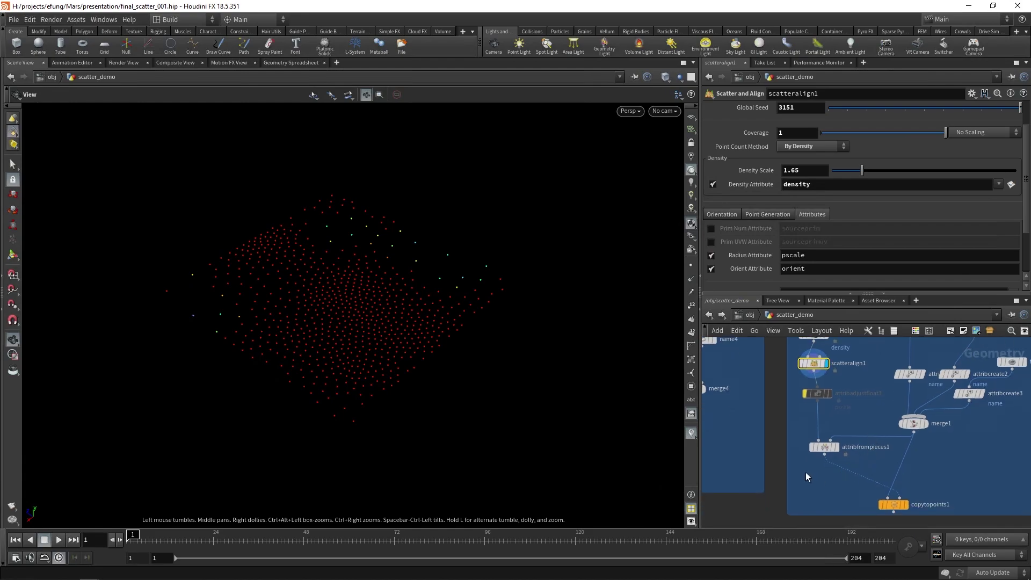
pyautogui.moveTo(834, 436); pyautogui.dragTo(832, 417)
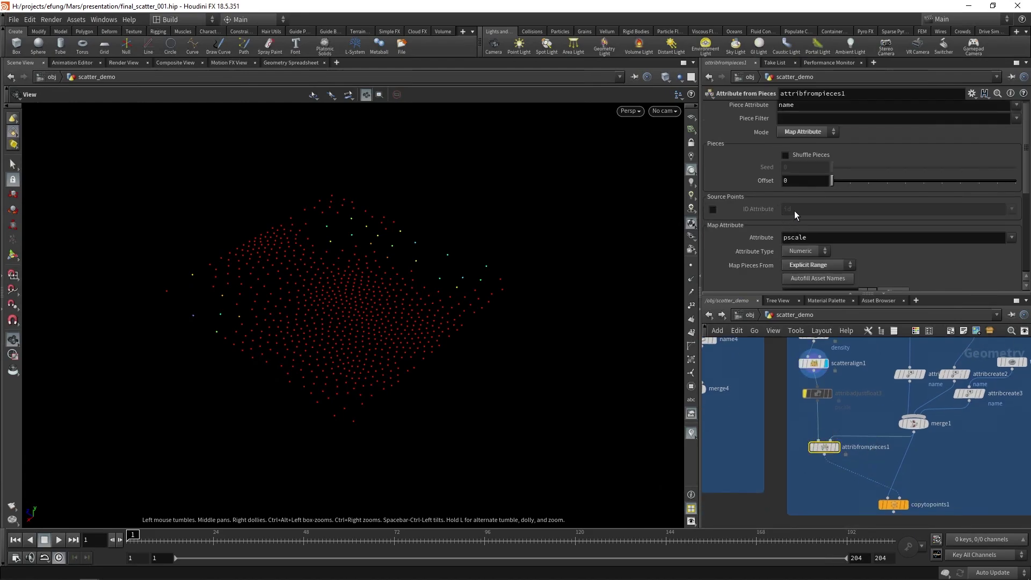
pyautogui.click(806, 134)
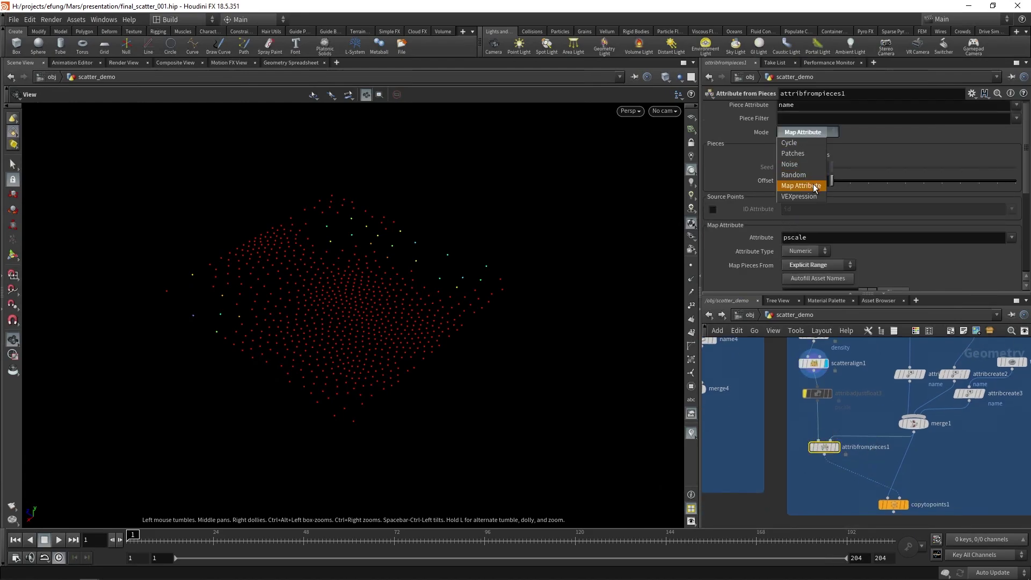
pyautogui.click(821, 131)
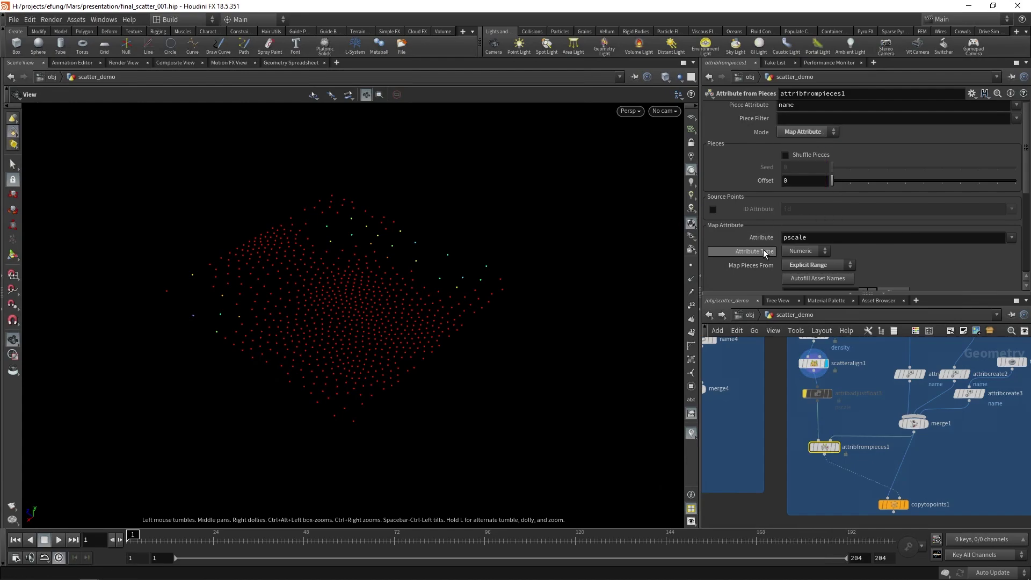
pyautogui.scroll(-3, 762, 249)
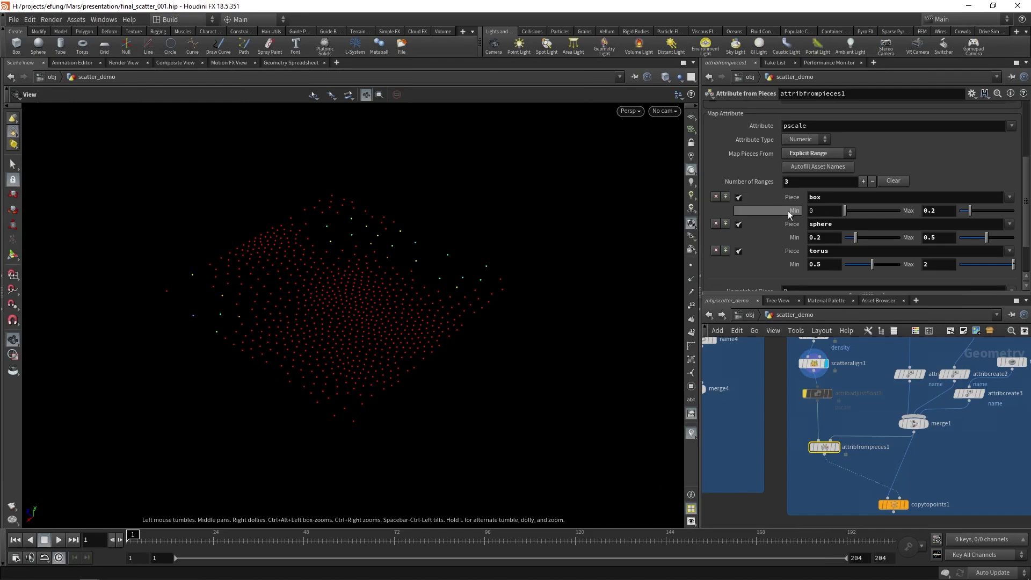
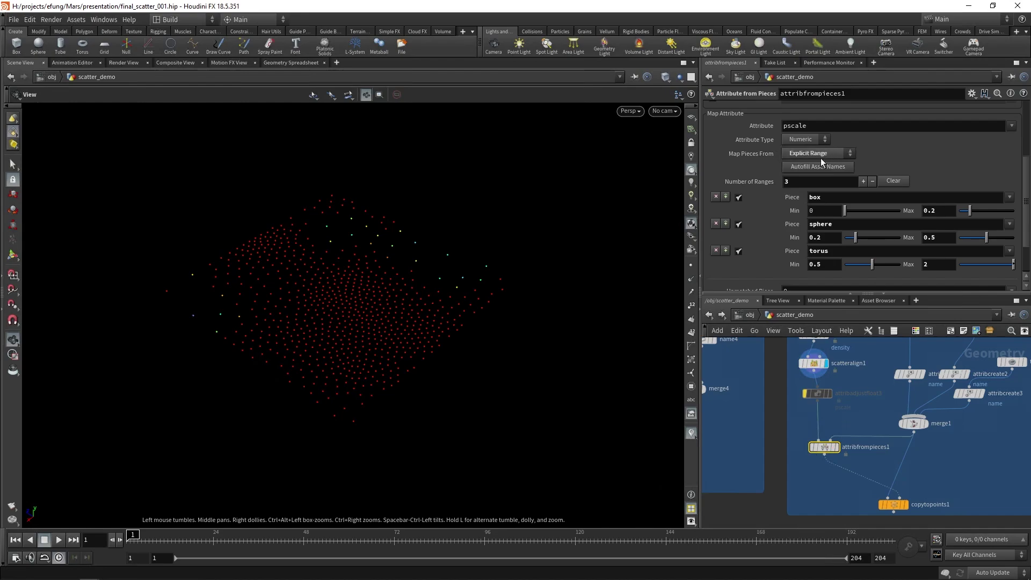
# - Display attribfrompieces1, check the name assigned per pscale value through the whole Geometry Spreadsheet, and return to the scene view
pyautogui.click(836, 447)
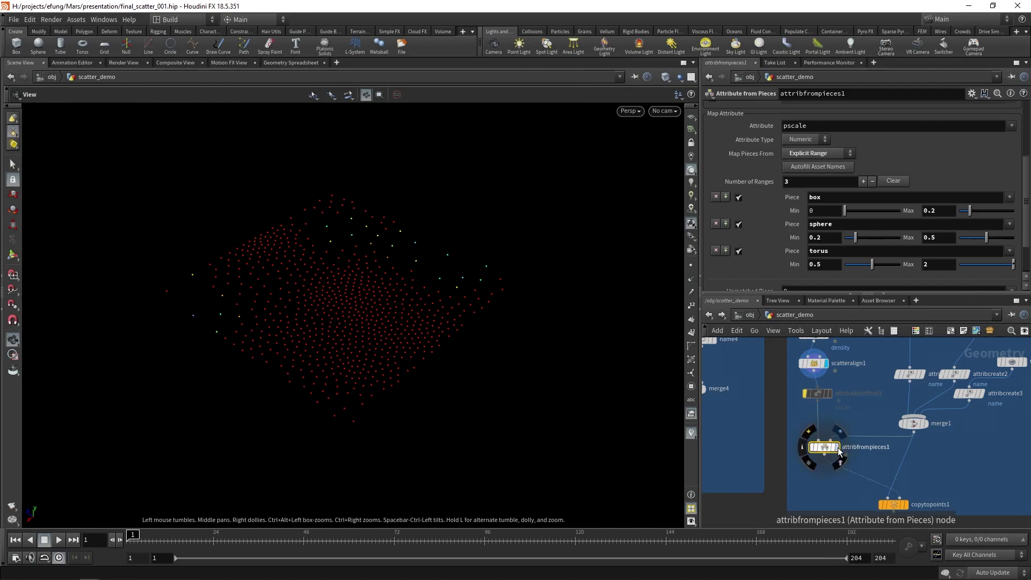
pyautogui.click(279, 63)
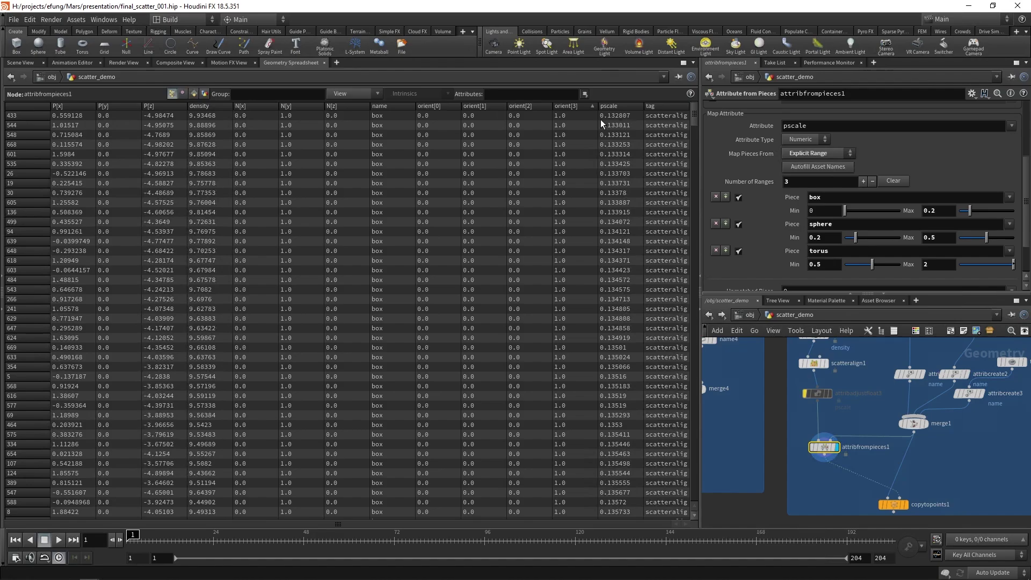
pyautogui.scroll(-5, 585, 304)
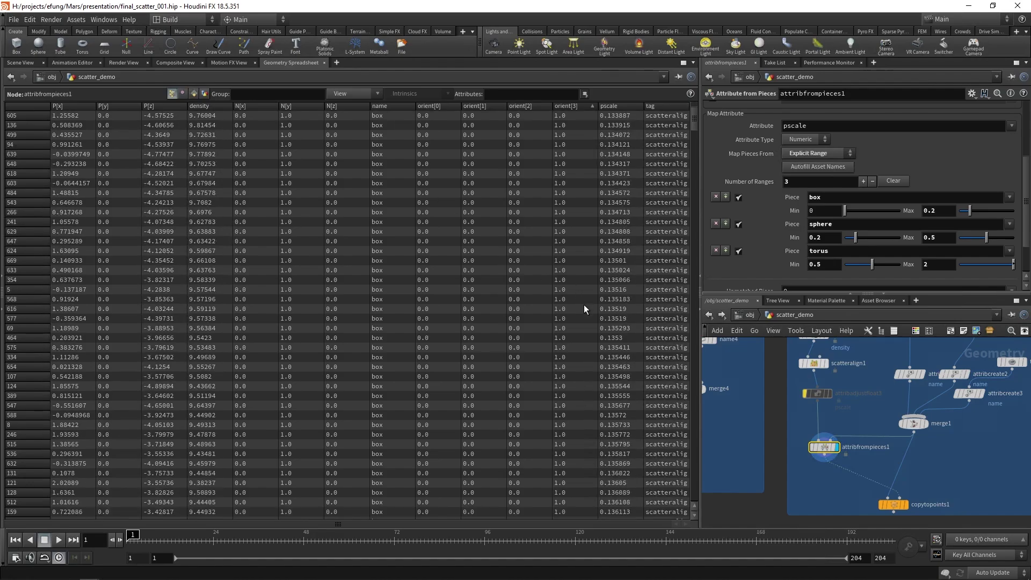
pyautogui.moveTo(691, 125); pyautogui.dragTo(692, 513)
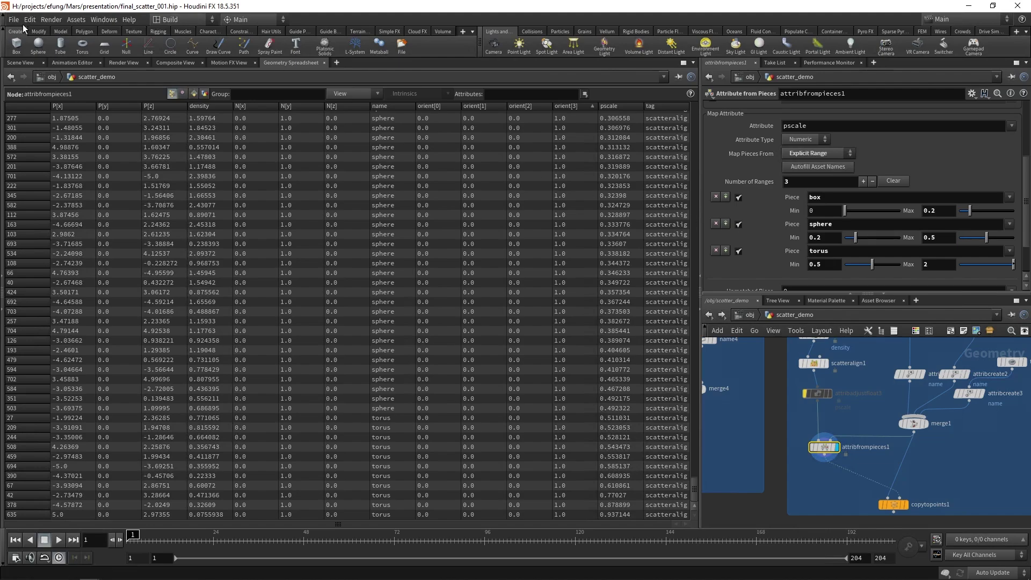
pyautogui.click(22, 63)
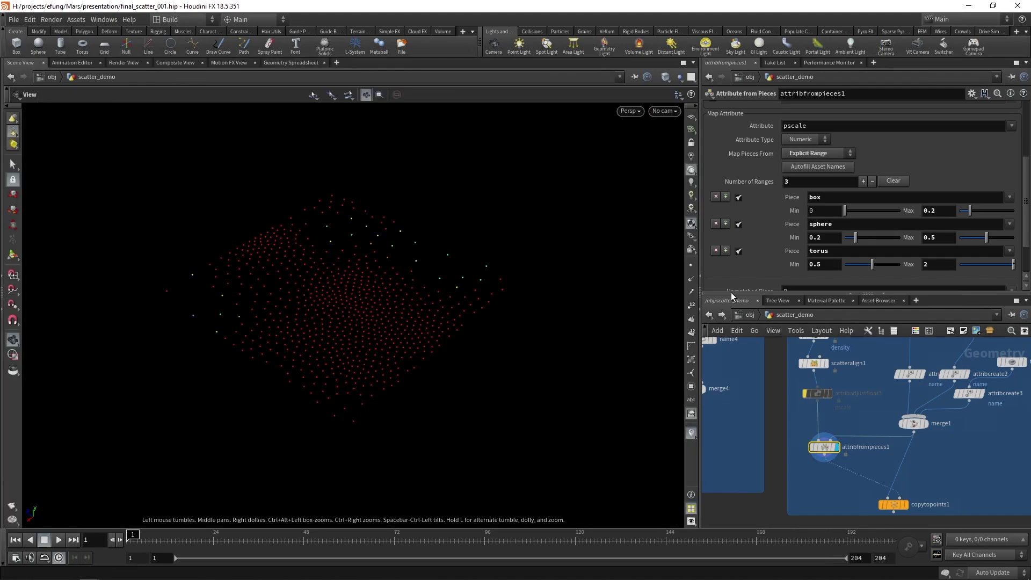
# - Display the copytopoints1 result, and enable the bypassed attribadjustfloat3 to multiply pscale by a constant value of 1.2
pyautogui.click(907, 506)
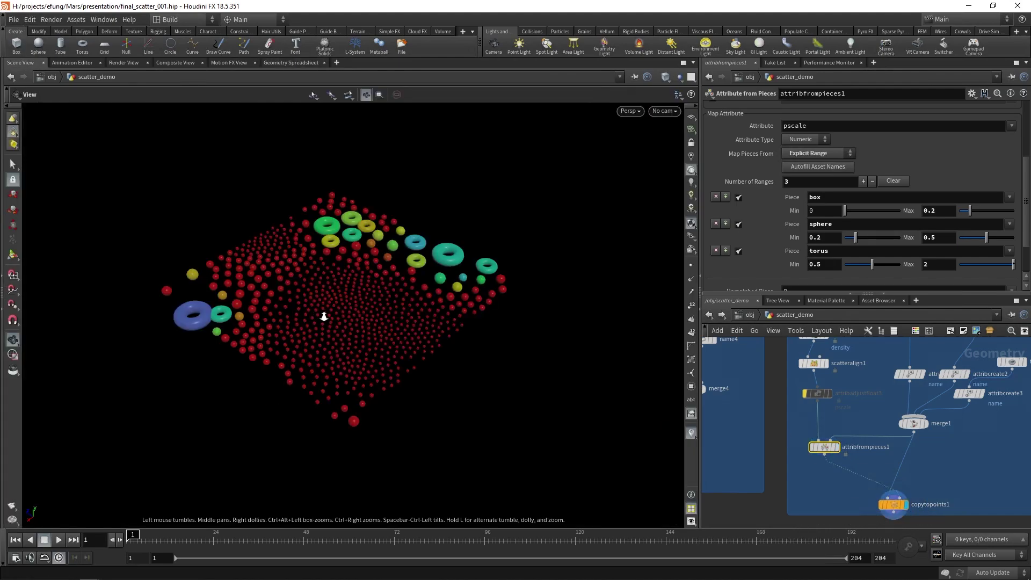
pyautogui.moveTo(325, 315); pyautogui.dragTo(350, 346)
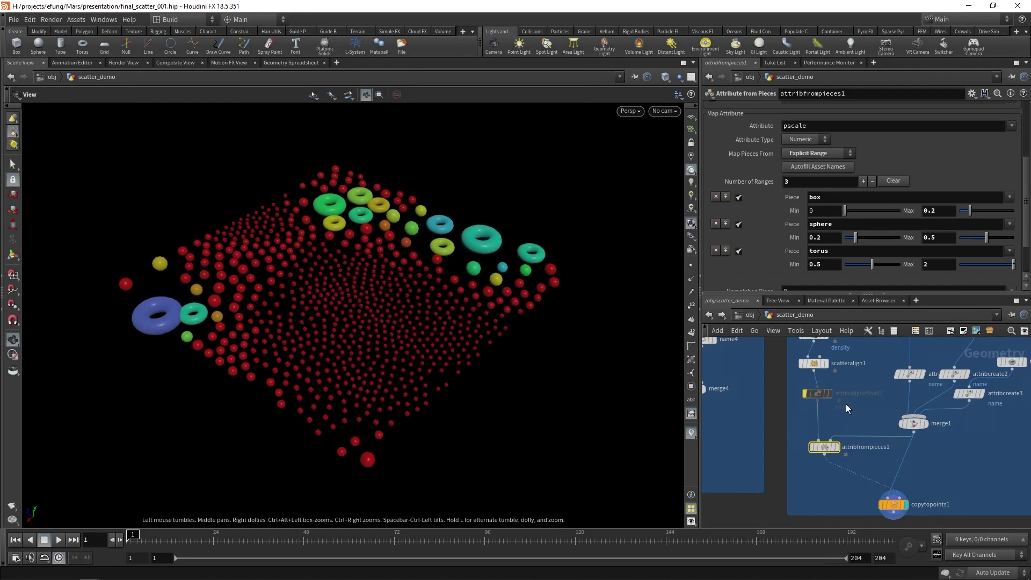
pyautogui.click(806, 396)
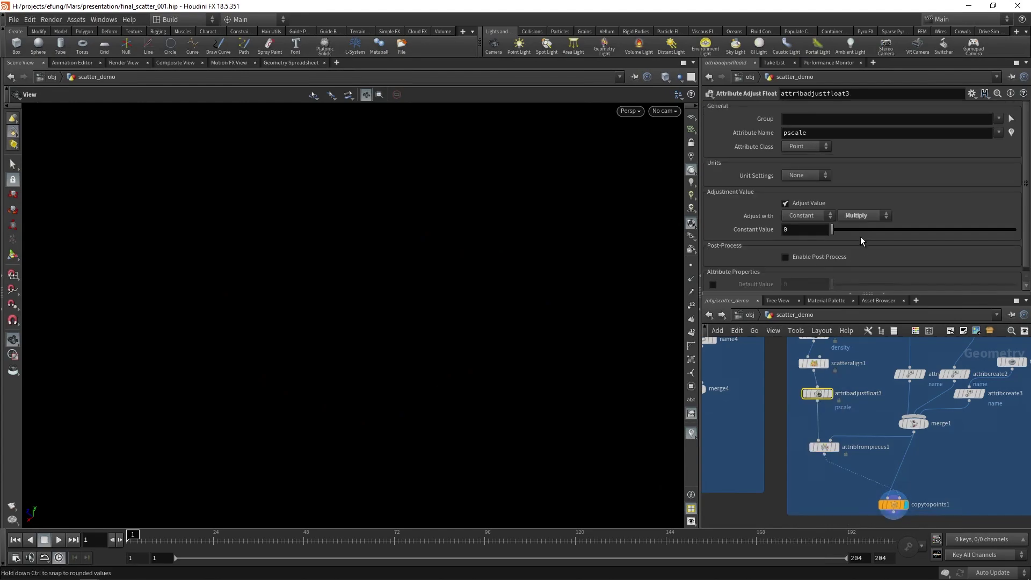
pyautogui.moveTo(839, 232)
pyautogui.mouseDown()
pyautogui.moveTo(873, 233)
pyautogui.moveTo(854, 231)
pyautogui.mouseUp()
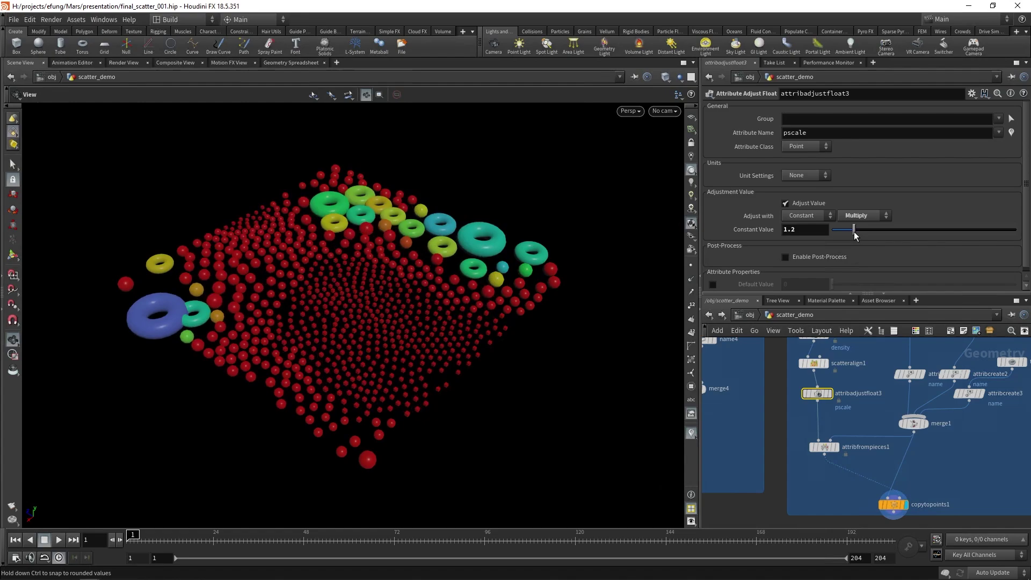
# - Look through the scatterLODCam camera and display grid2 in the "Scattering LOD" network box
pyautogui.press('h')
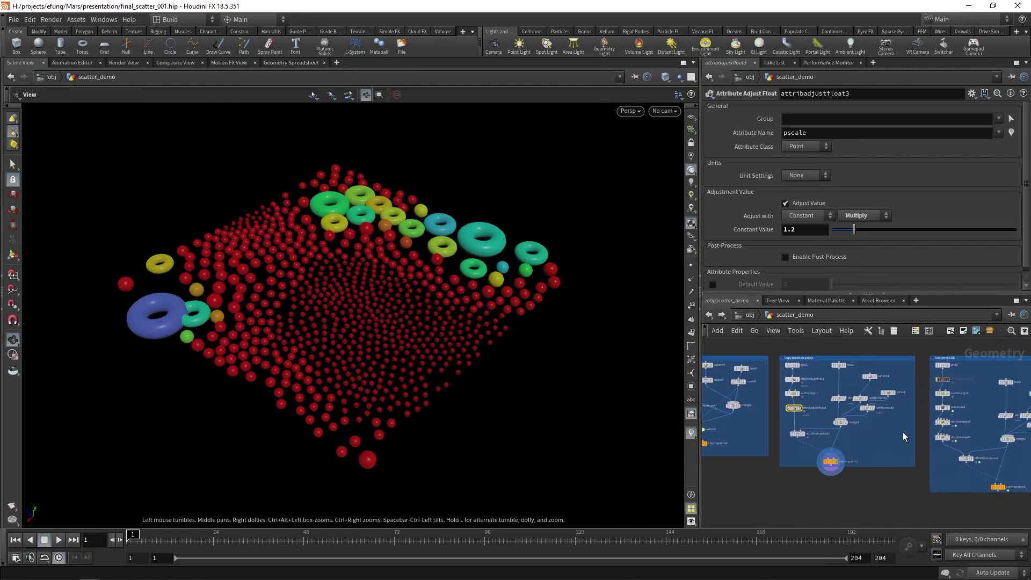
pyautogui.scroll(3, 916, 357)
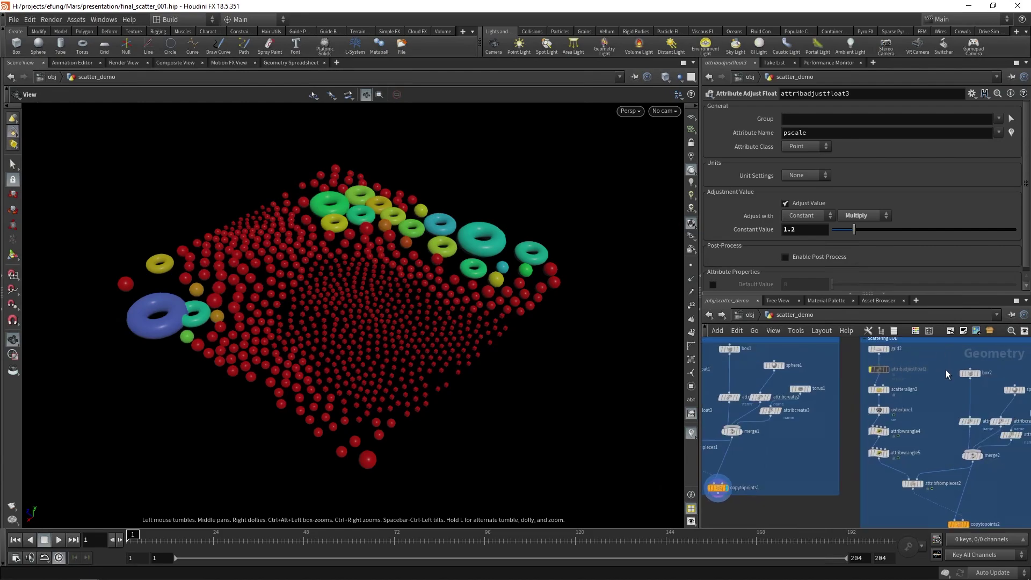
pyautogui.moveTo(946, 369); pyautogui.dragTo(901, 373, button='middle')
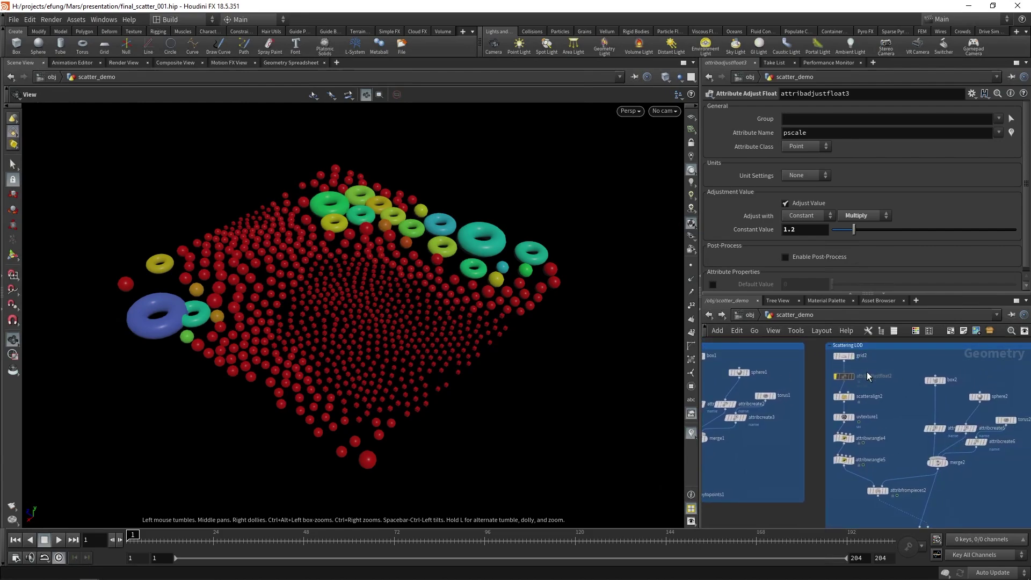
pyautogui.scroll(2, 854, 349)
pyautogui.click(662, 112)
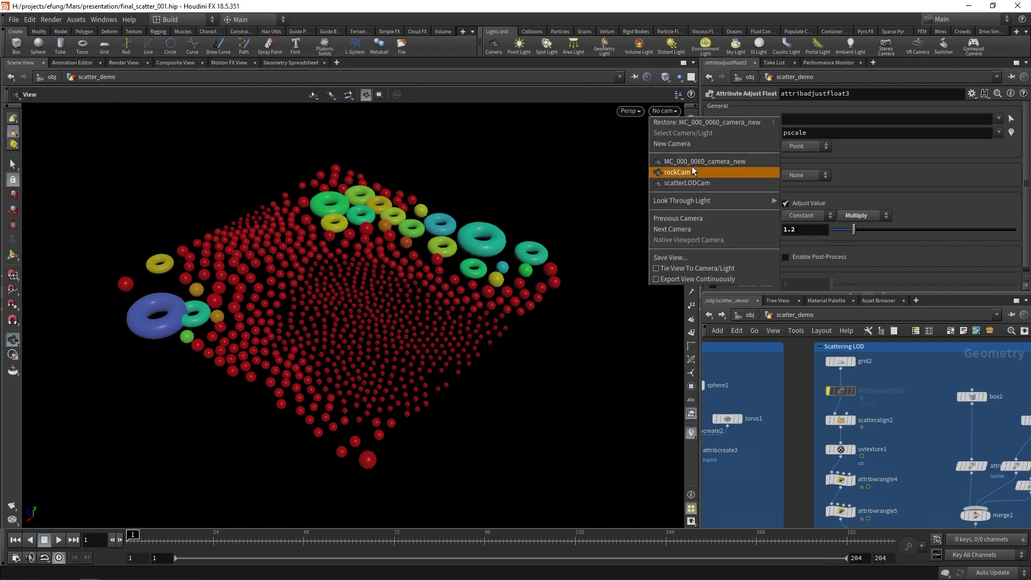
pyautogui.click(689, 178)
pyautogui.click(857, 366)
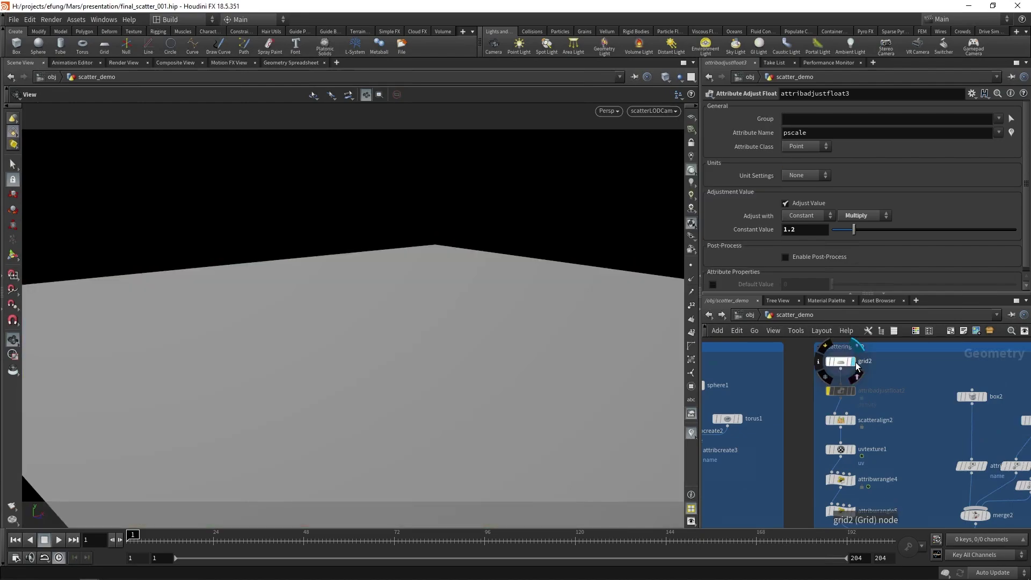
# - Display scatteralign2's scattered points and open its parameters to review the By Density settings
pyautogui.moveTo(885, 435); pyautogui.dragTo(874, 401, button='middle')
pyautogui.click(851, 386)
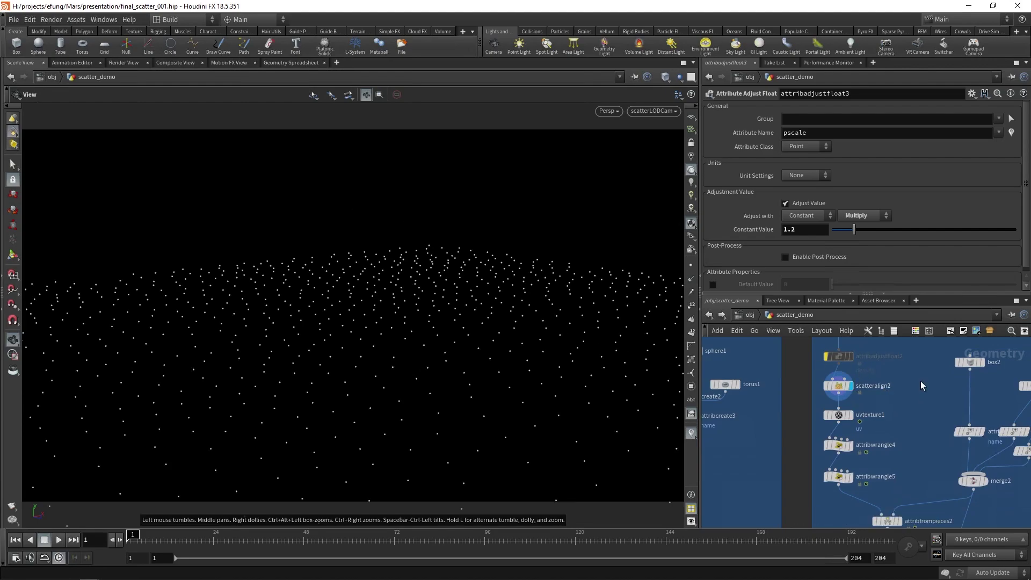
pyautogui.click(837, 386)
pyautogui.scroll(2, 769, 182)
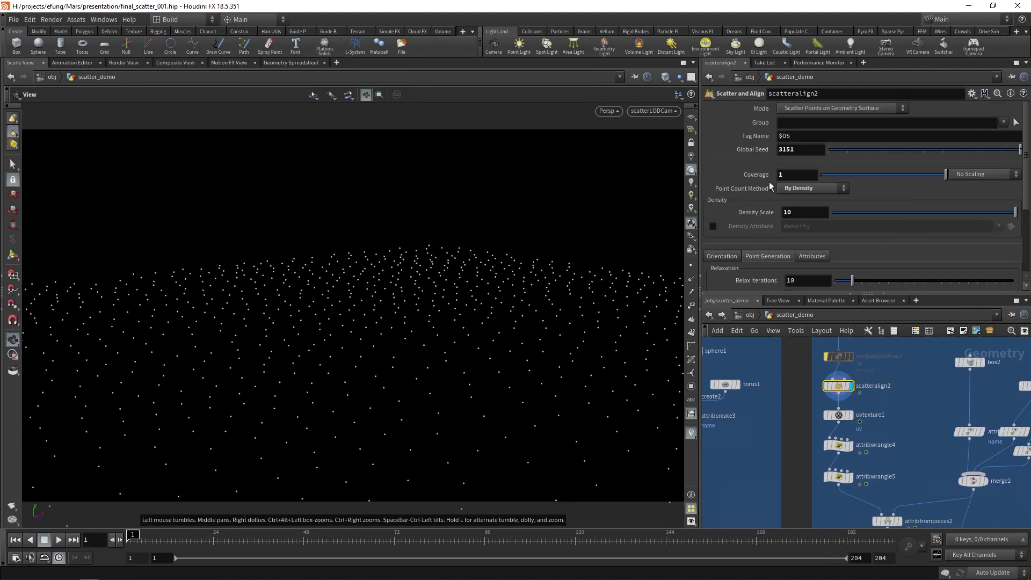
# - Display uvtexture1 and attribwrangle4 in turn, reviewing the camera projection settings and the code storing the minimum and maximum uv.z
pyautogui.moveTo(843, 418); pyautogui.dragTo(857, 391, button='middle')
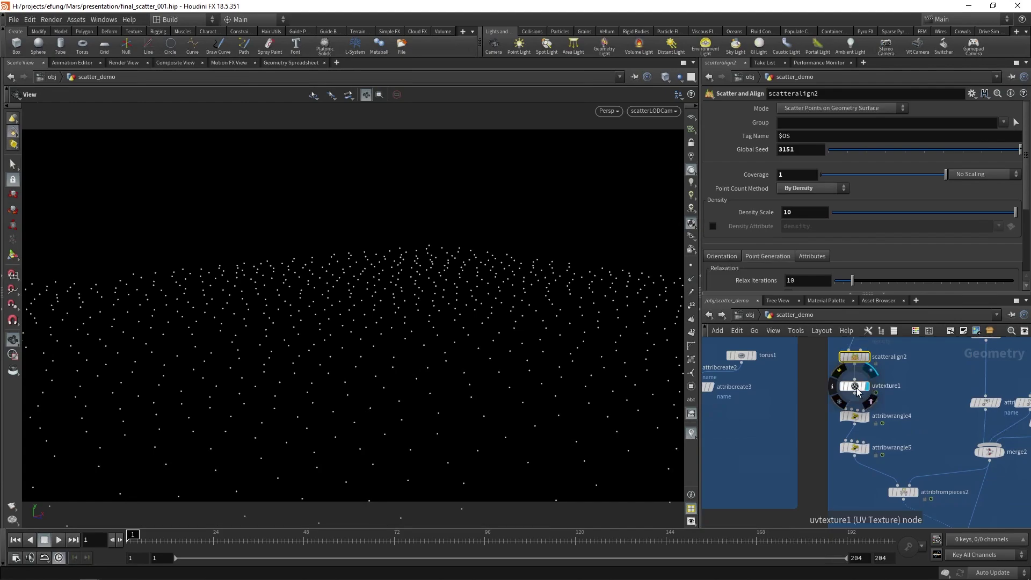
pyautogui.click(856, 388)
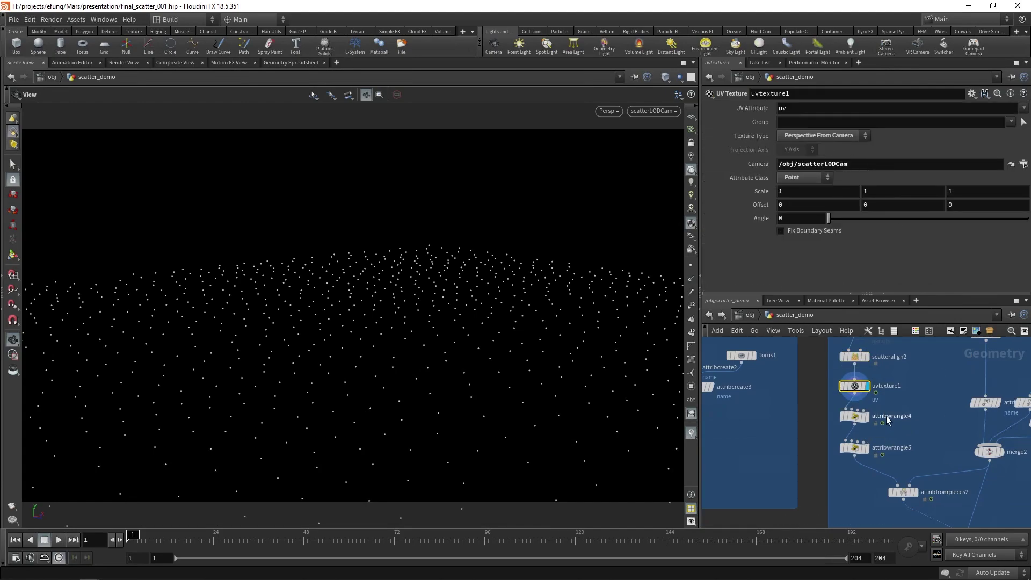
pyautogui.moveTo(898, 426); pyautogui.dragTo(895, 415, button='middle')
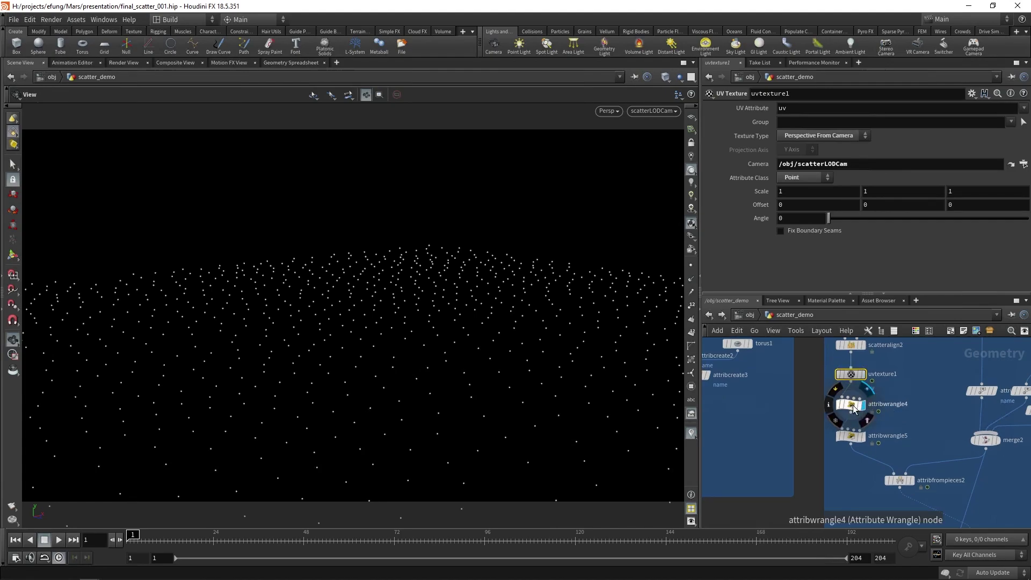
pyautogui.click(862, 408)
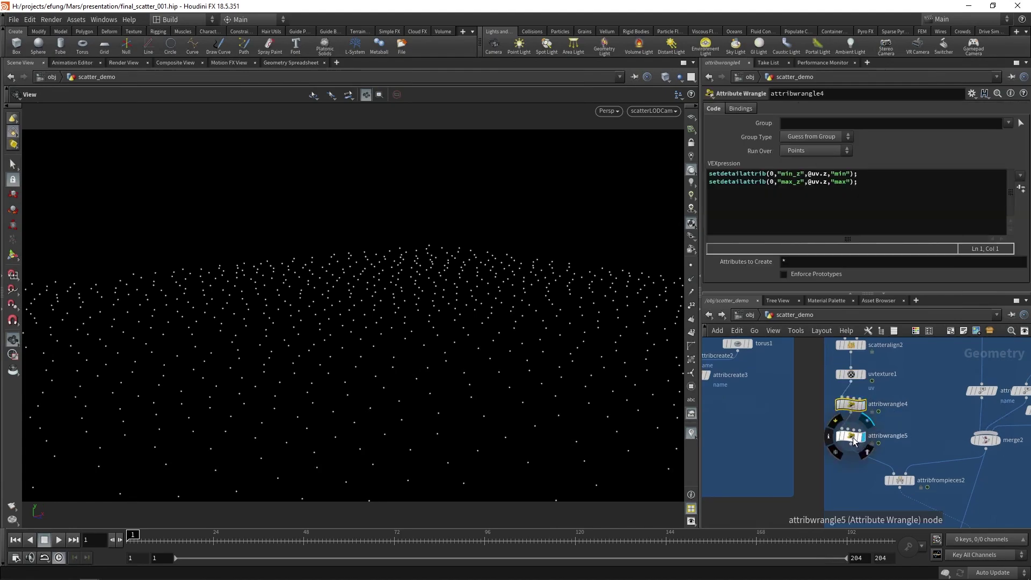
# - Display attribwrangle5, review its LOD code and ramp, and examine the lod attribute in the Geometry Spreadsheet
pyautogui.click(854, 439)
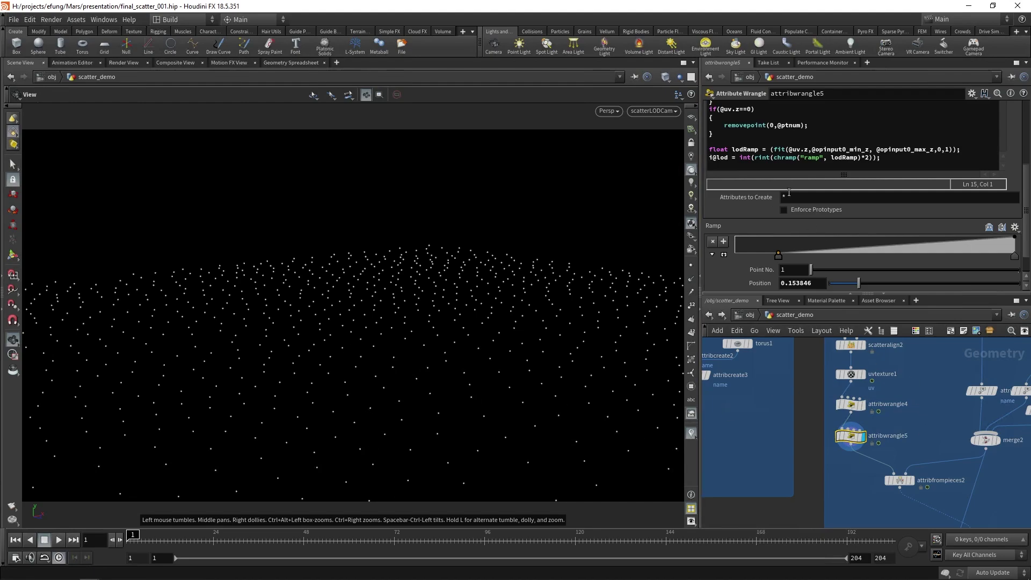
pyautogui.click(281, 67)
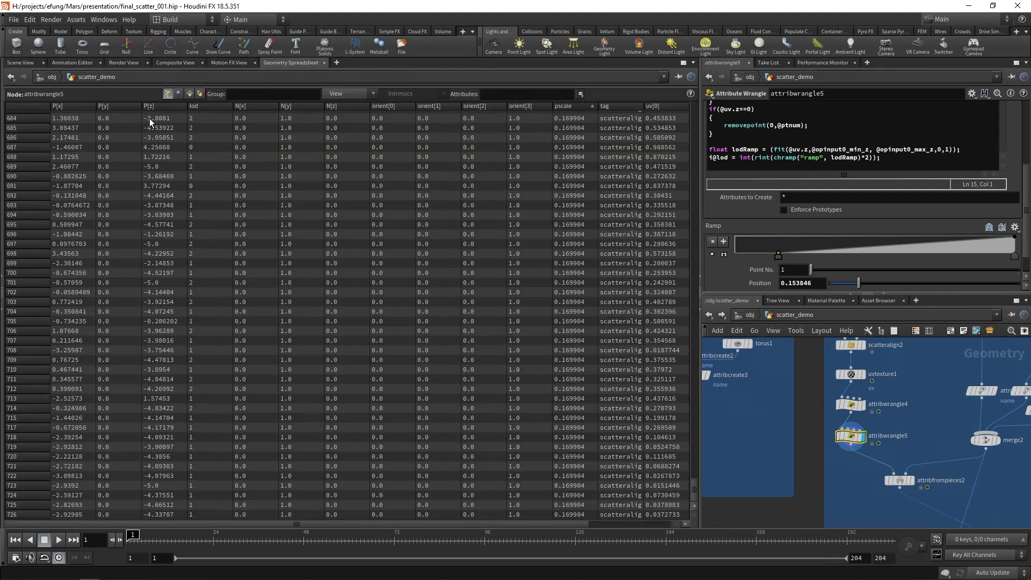
pyautogui.moveTo(972, 424); pyautogui.dragTo(881, 445, button='middle')
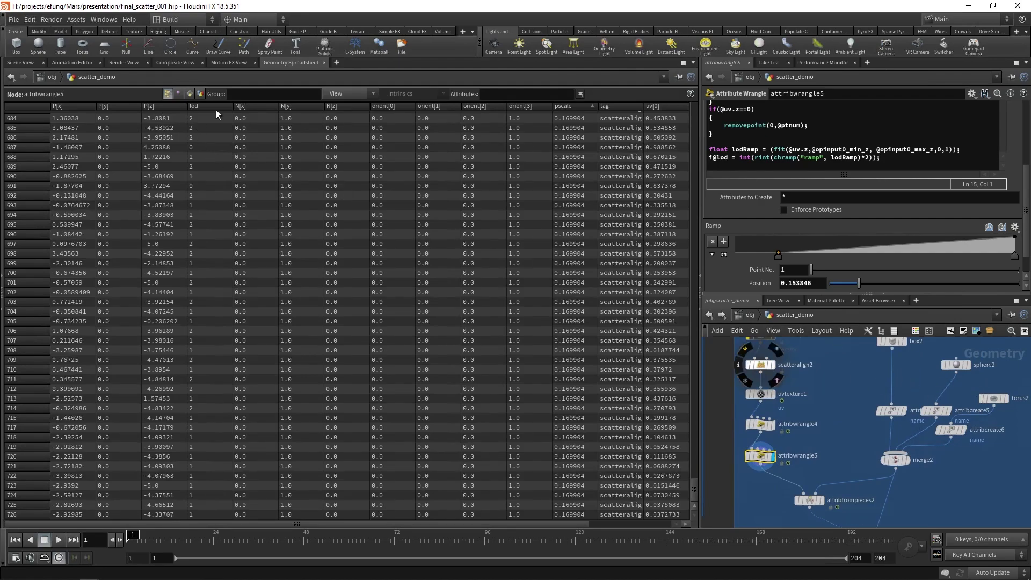
# - Return to the 3D scene view and review how attribfrompieces2 maps lod ranges to the box, sphere and torus pieces
pyautogui.click(23, 64)
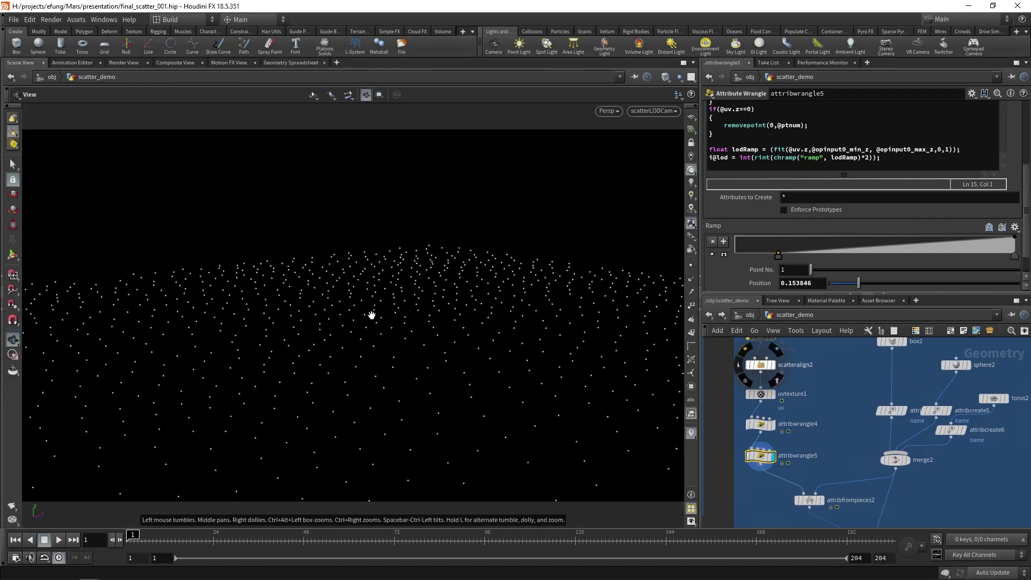
pyautogui.click(809, 500)
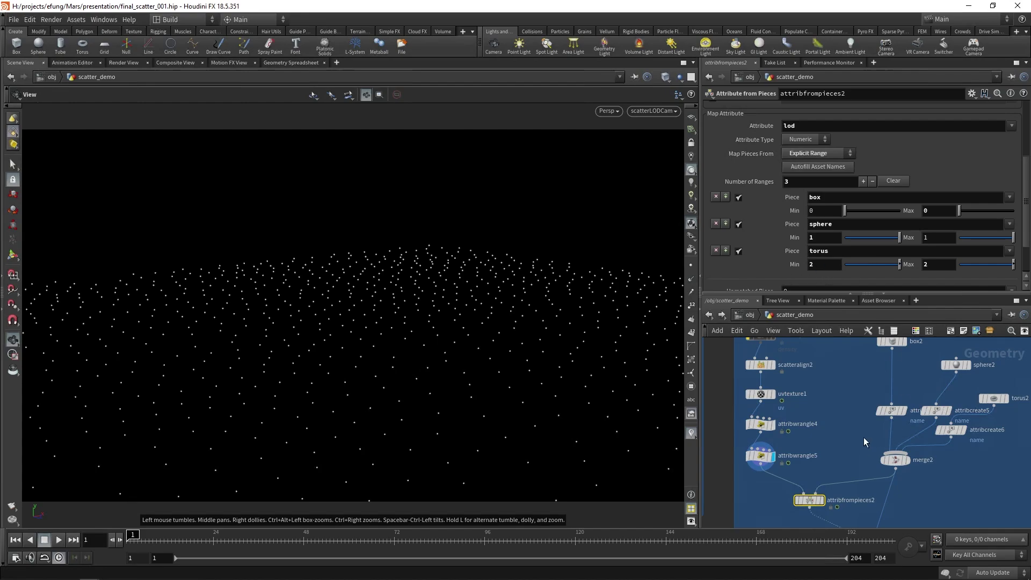
pyautogui.moveTo(859, 447); pyautogui.dragTo(861, 416, button='middle')
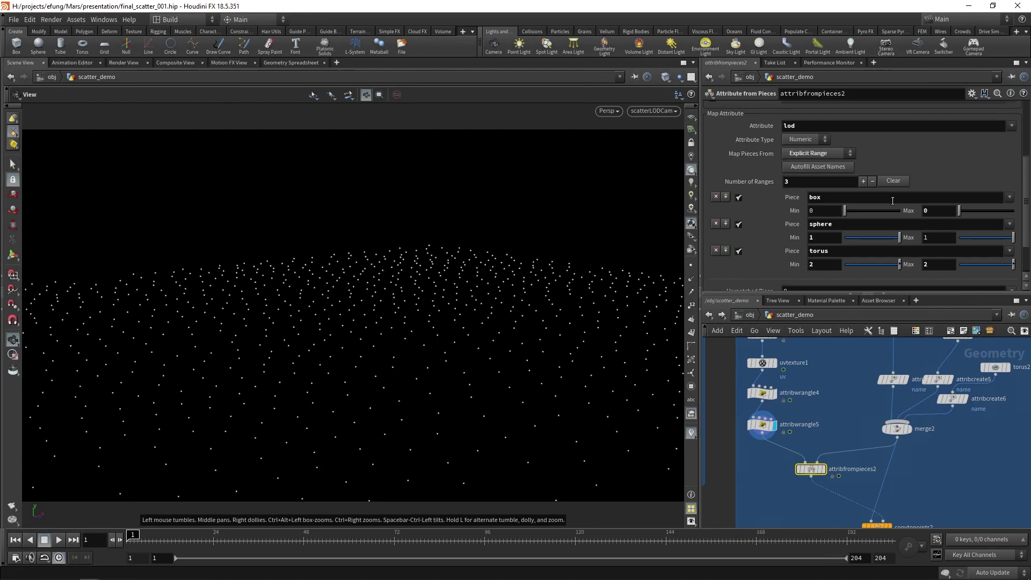
pyautogui.scroll(-3, 912, 490)
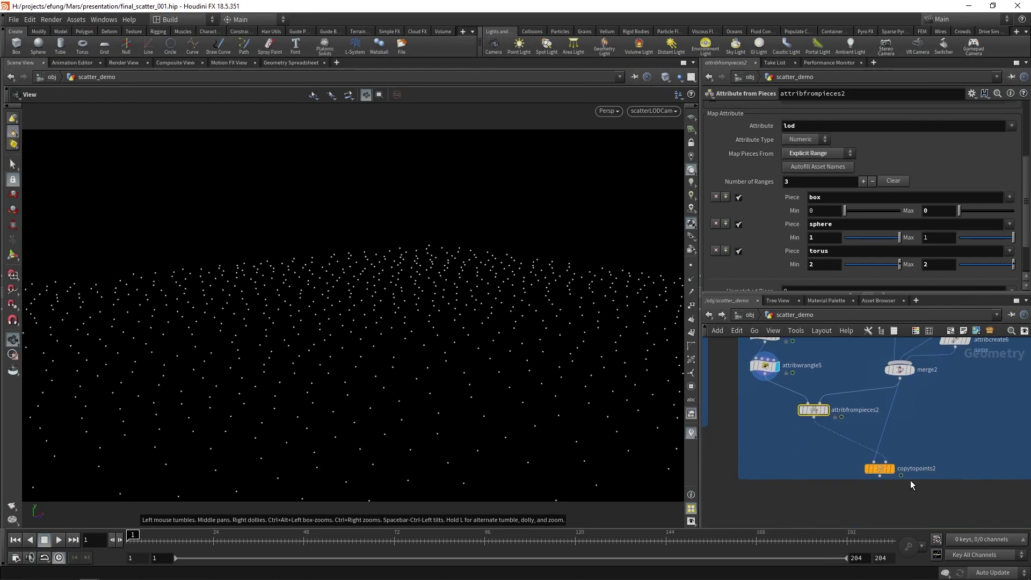
# - Display copytopoints2 and move point 1 of attribwrangle5's LOD ramp to position 0.0807692
pyautogui.click(893, 473)
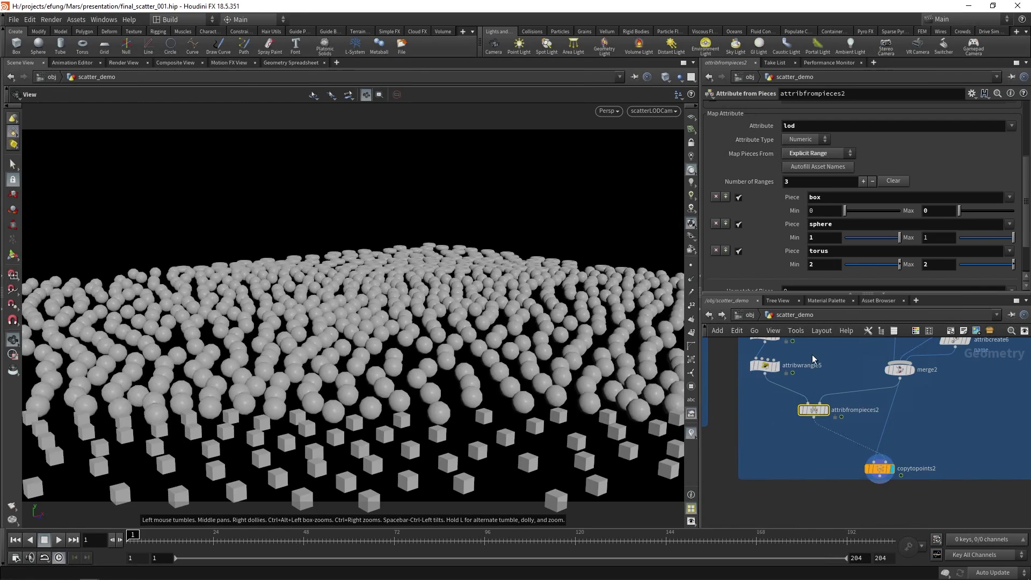
pyautogui.click(765, 365)
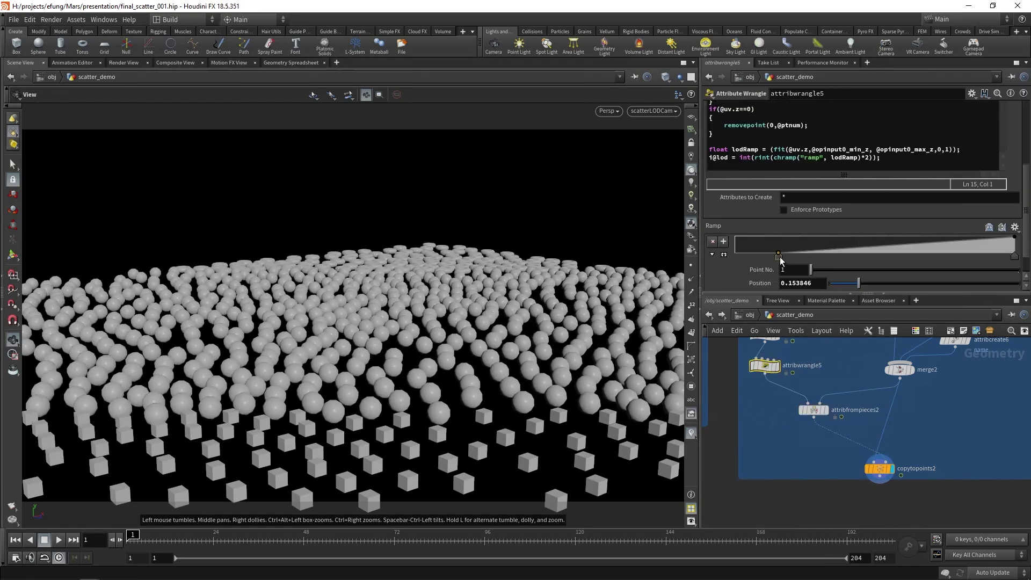
pyautogui.moveTo(782, 259); pyautogui.dragTo(758, 266)
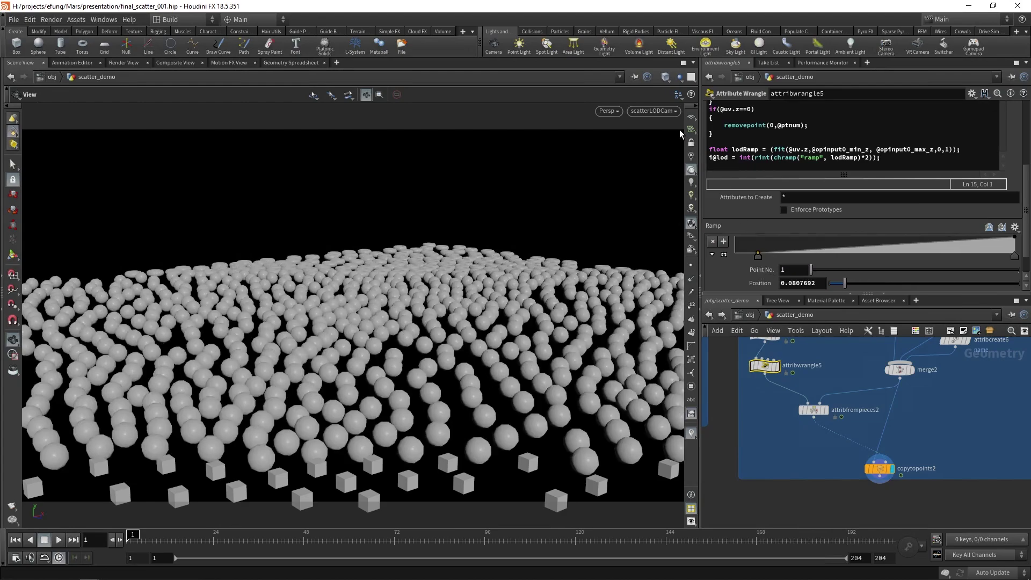
# - Try moving scatterLODCam with the view locked to it, undo the camera move, and unlock the view
pyautogui.click(692, 142)
pyautogui.moveTo(347, 387); pyautogui.dragTo(375, 387)
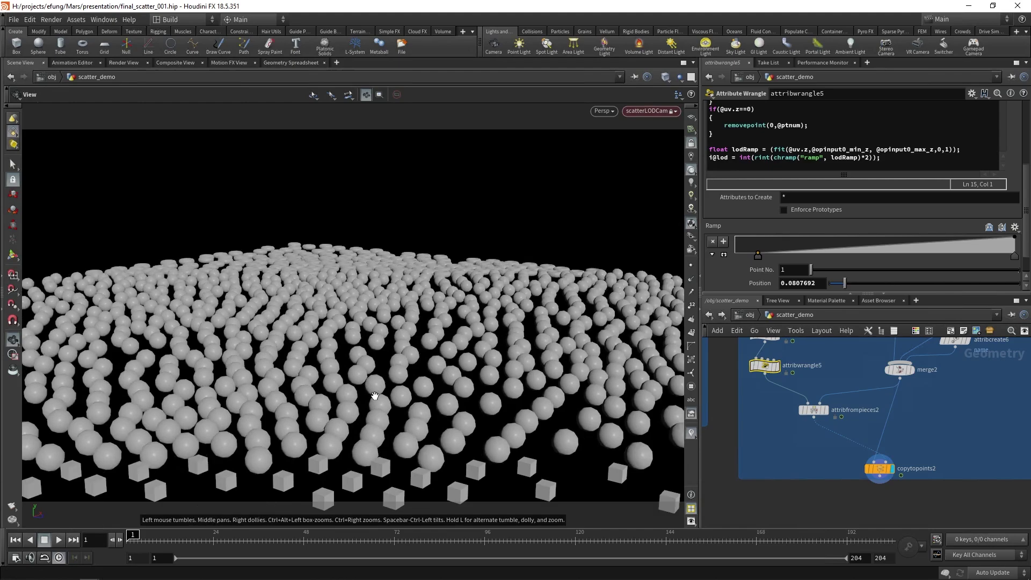
pyautogui.hotkey('ctrl', 'z')
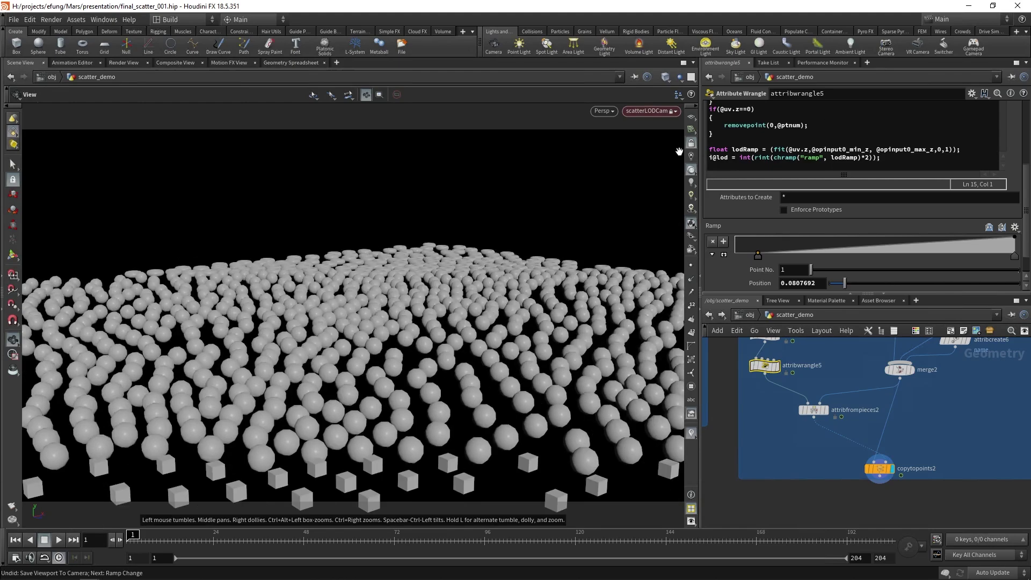
pyautogui.click(691, 144)
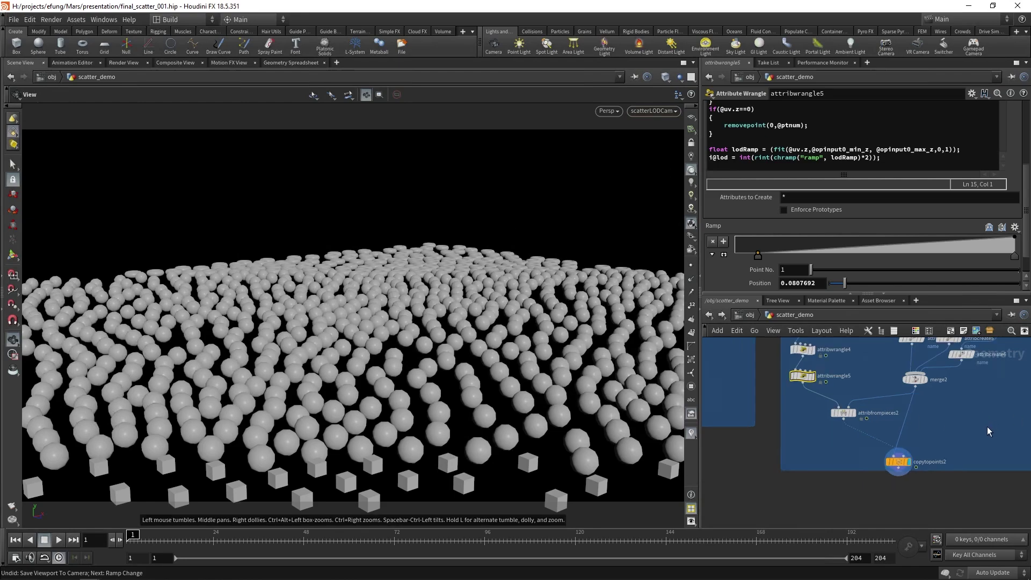
# - Display scatteralign3 in the "Scatter based on other points" network box and inspect its scattered points and parameters
pyautogui.scroll(-5, 994, 433)
pyautogui.moveTo(953, 473); pyautogui.dragTo(835, 537, button='middle')
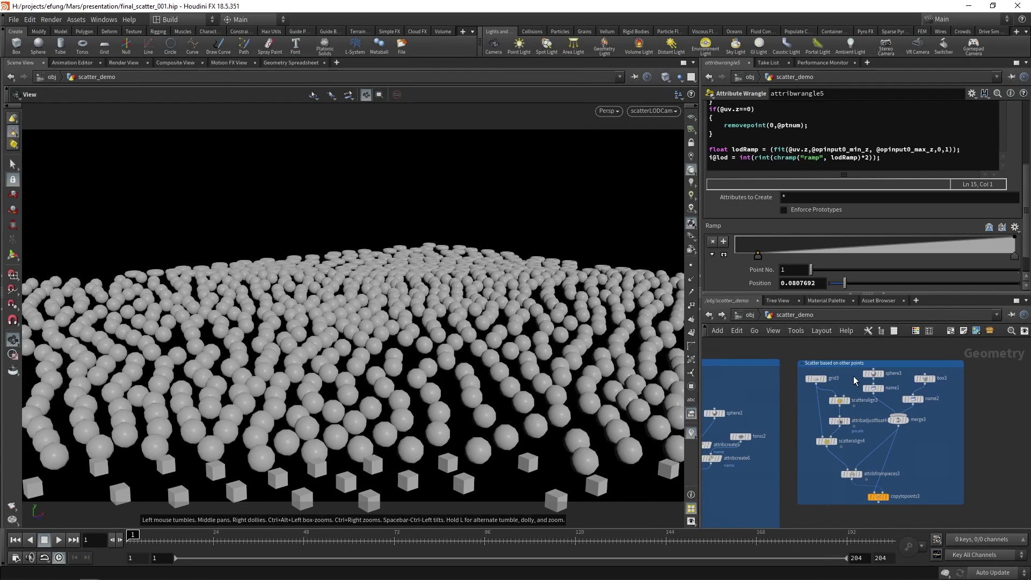
pyautogui.scroll(3, 856, 383)
pyautogui.click(830, 418)
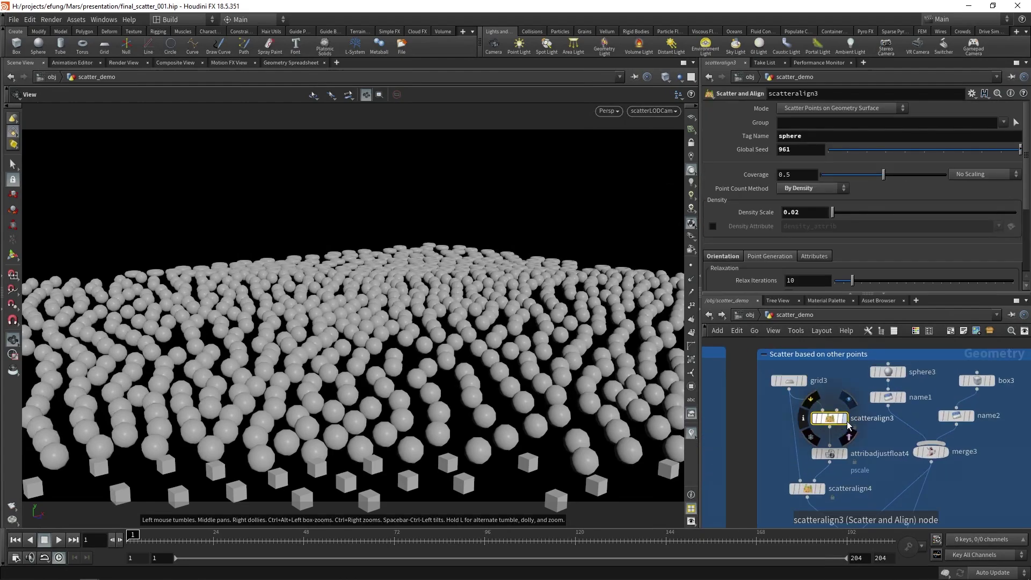
pyautogui.click(845, 418)
pyautogui.moveTo(564, 386); pyautogui.dragTo(444, 385)
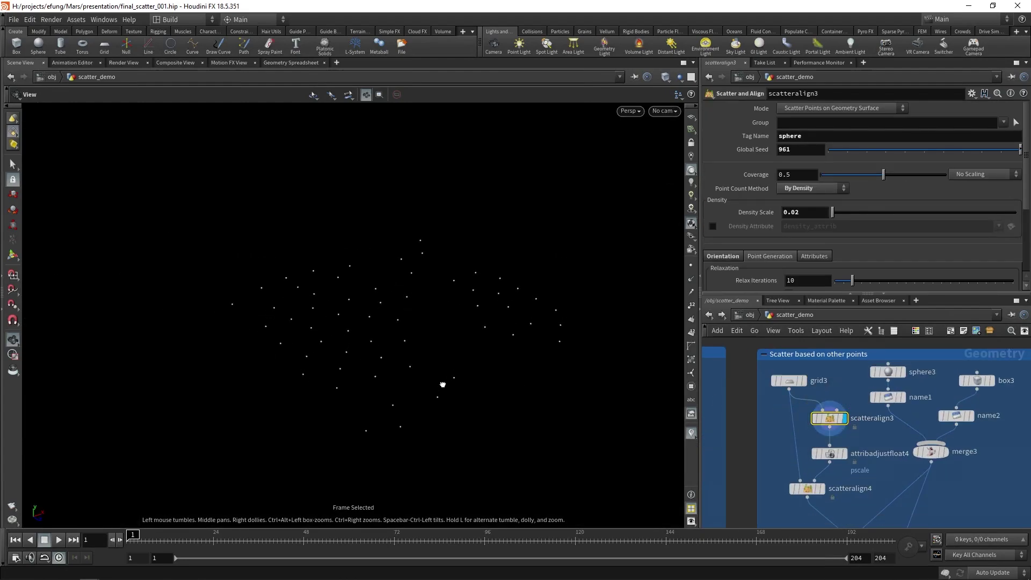
pyautogui.moveTo(472, 469); pyautogui.dragTo(459, 312)
# - Display scatteralign4 and review its Scatter Points Around Constraint Points mode and the other available modes
pyautogui.moveTo(850, 471); pyautogui.dragTo(844, 441, button='middle')
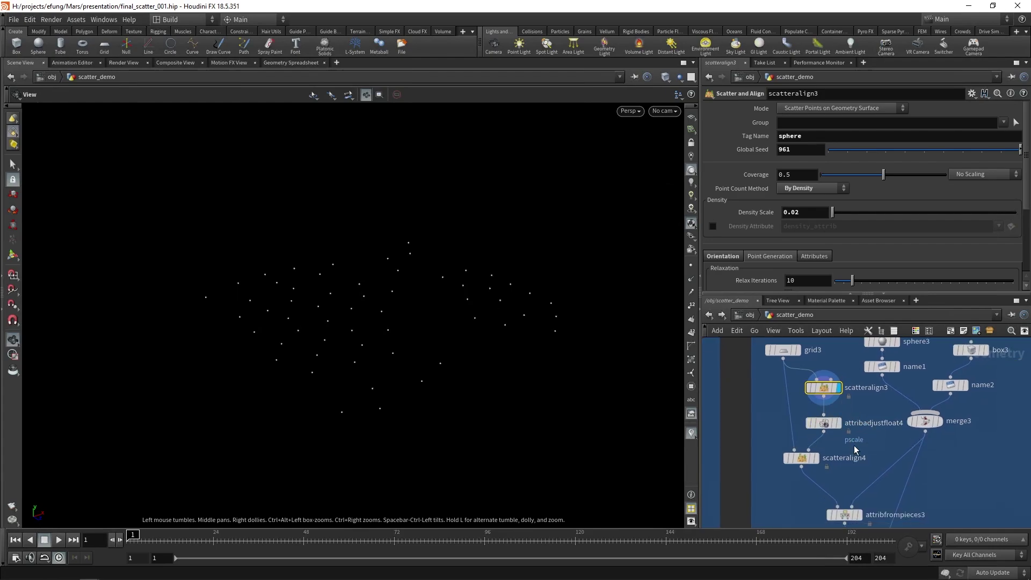
pyautogui.click(817, 458)
pyautogui.click(800, 457)
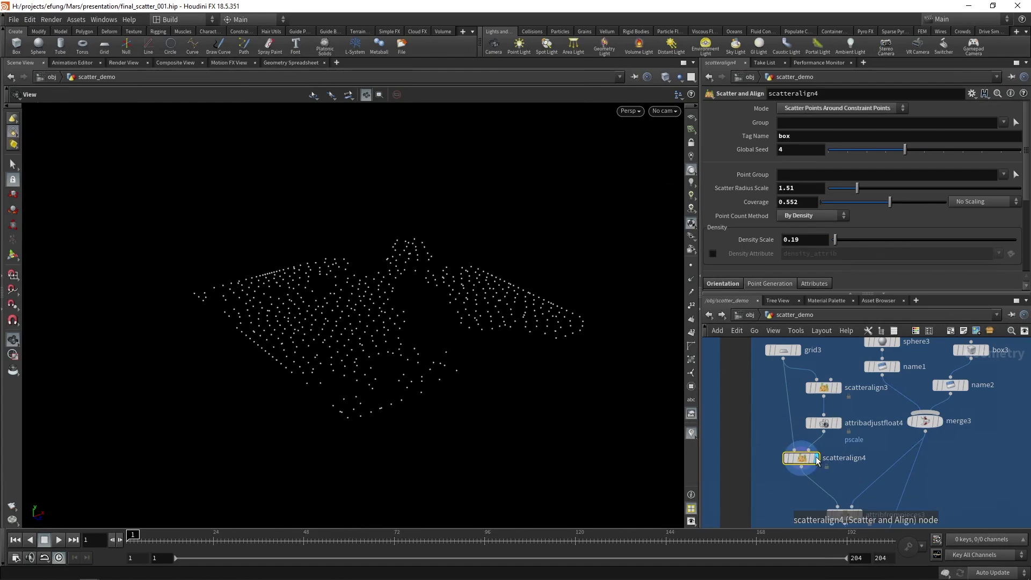
pyautogui.click(825, 109)
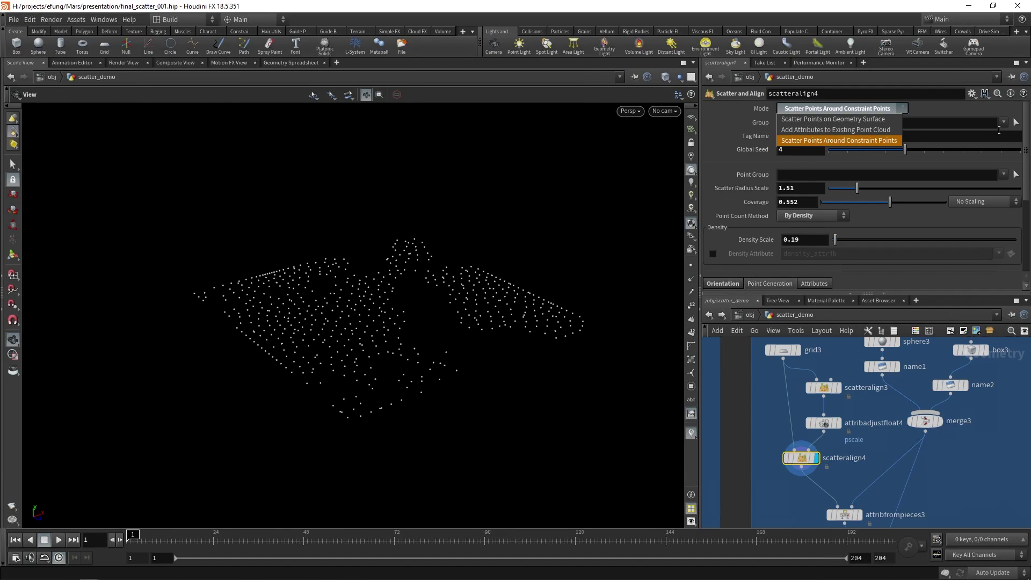
pyautogui.click(841, 454)
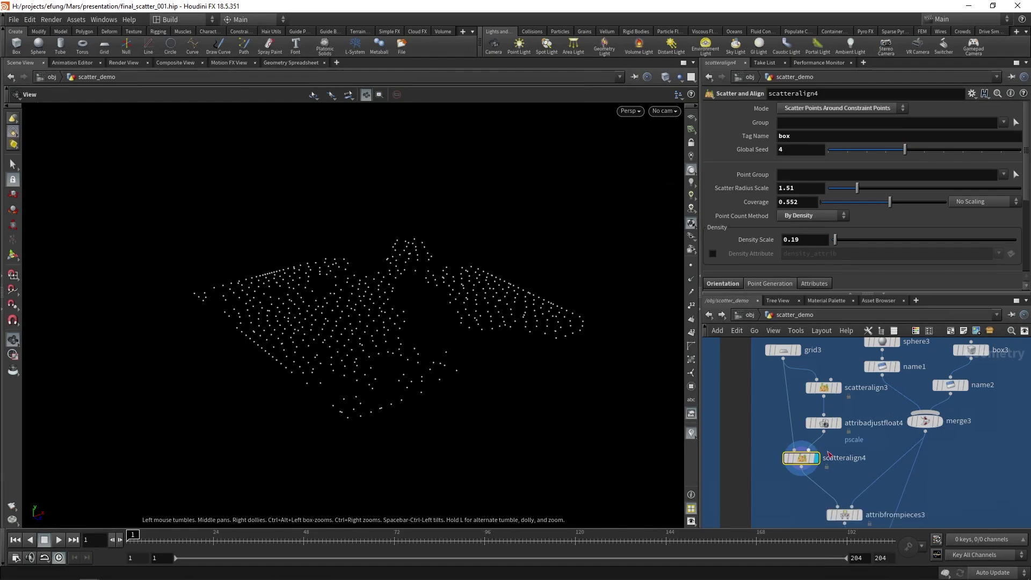
# - Enable Avoid Constraint Points on scatteralign4 and set its Radius Scale to 1.3
pyautogui.scroll(-5, 805, 161)
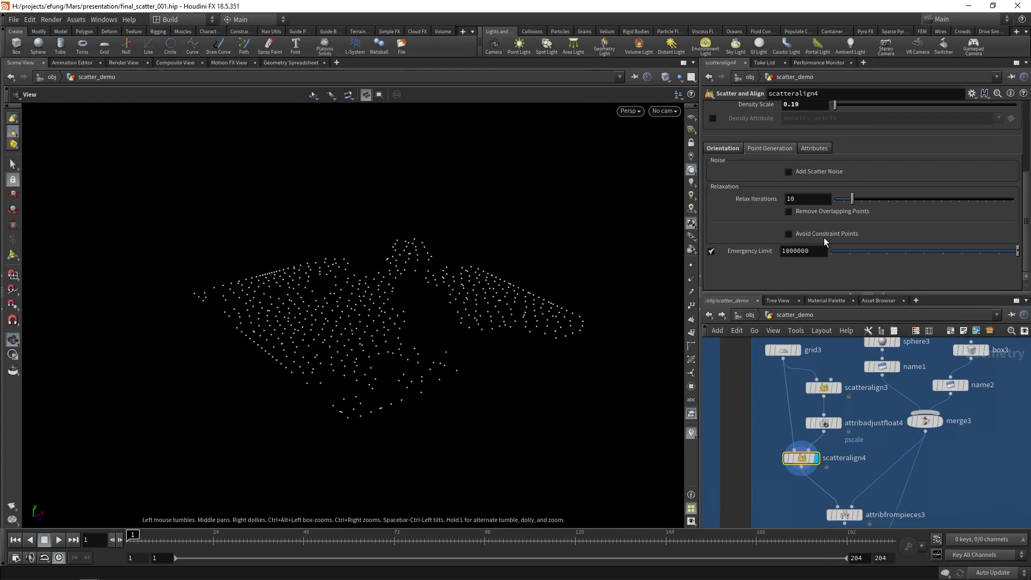
pyautogui.click(825, 237)
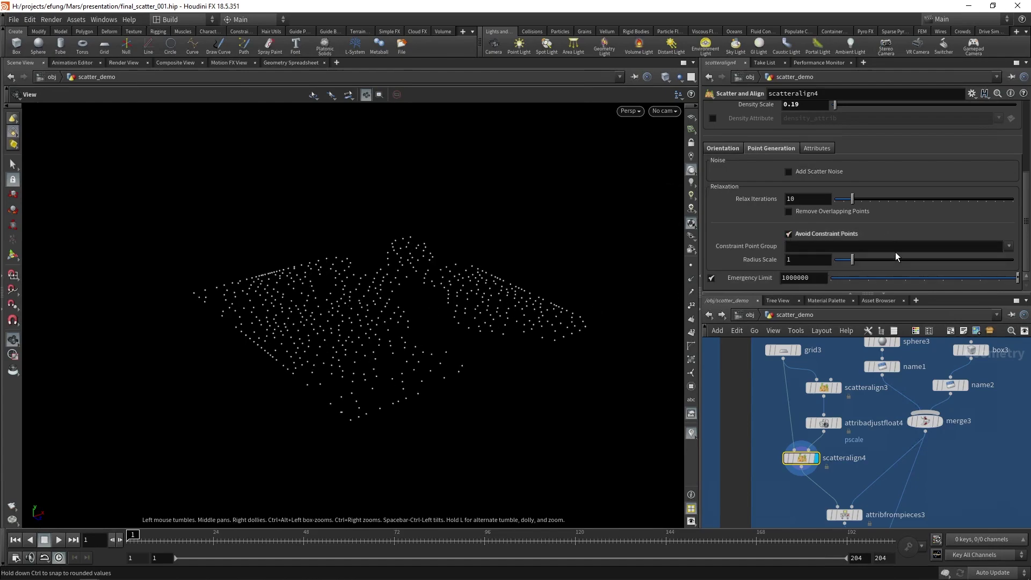
pyautogui.moveTo(431, 350); pyautogui.dragTo(432, 373)
pyautogui.moveTo(853, 260)
pyautogui.mouseDown()
pyautogui.moveTo(931, 262)
pyautogui.moveTo(829, 270)
pyautogui.moveTo(858, 269)
pyautogui.mouseUp()
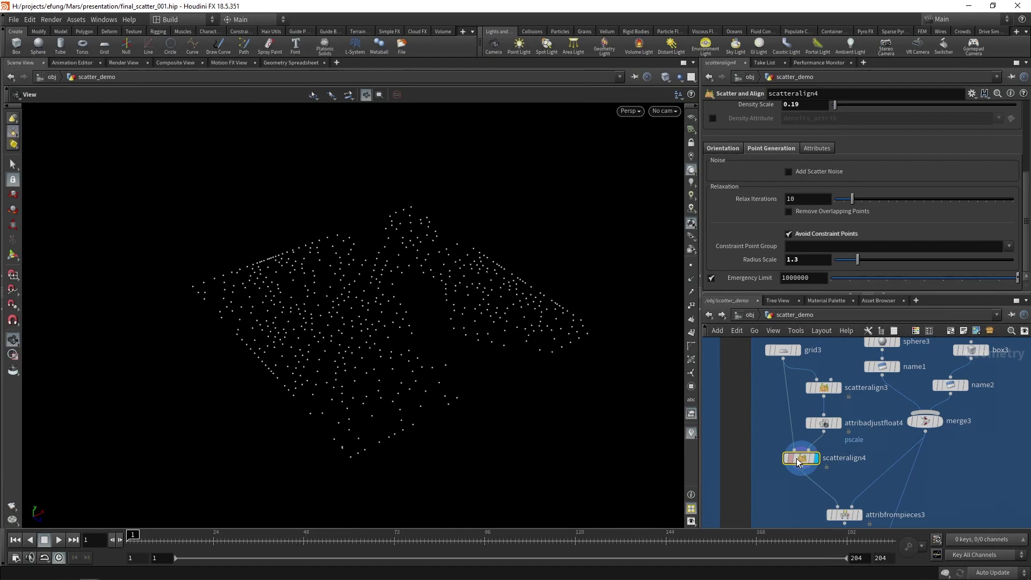
# - Display attribfrompieces3 and review how it maps the tag attribute to the box and sphere pieces
pyautogui.scroll(4, 728, 197)
pyautogui.scroll(2, 729, 197)
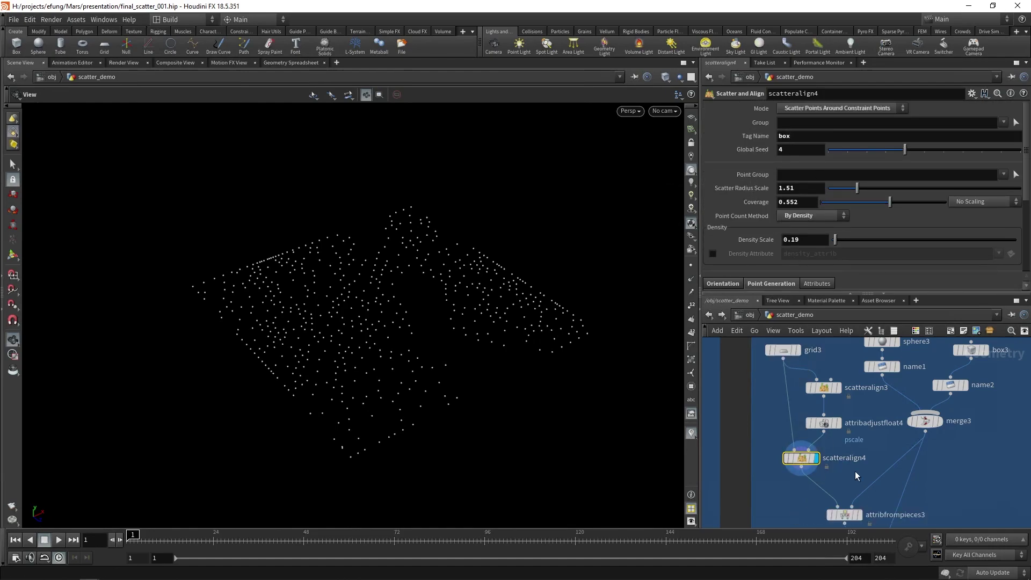
pyautogui.moveTo(873, 481); pyautogui.dragTo(870, 435, button='middle')
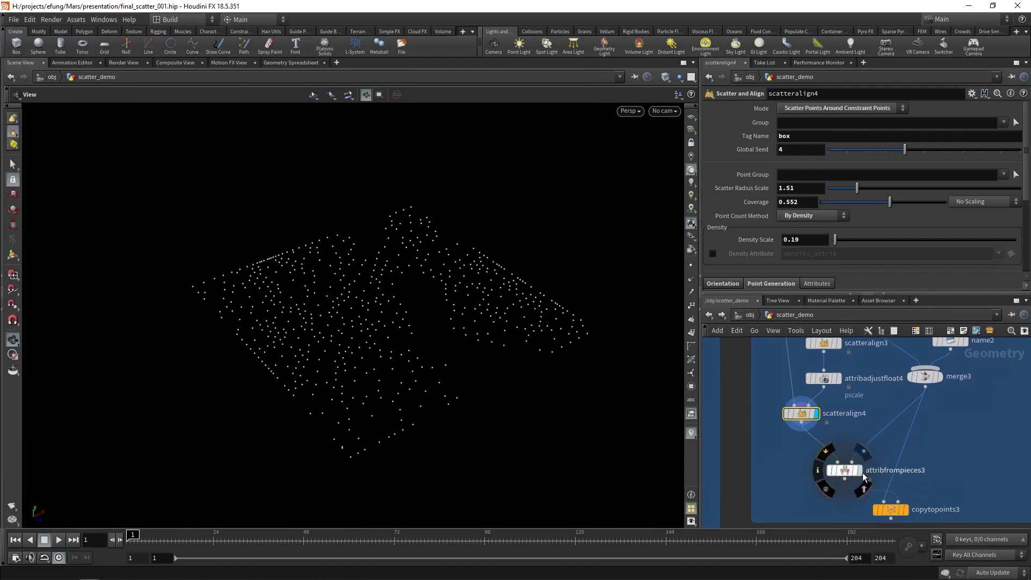
pyautogui.click(844, 471)
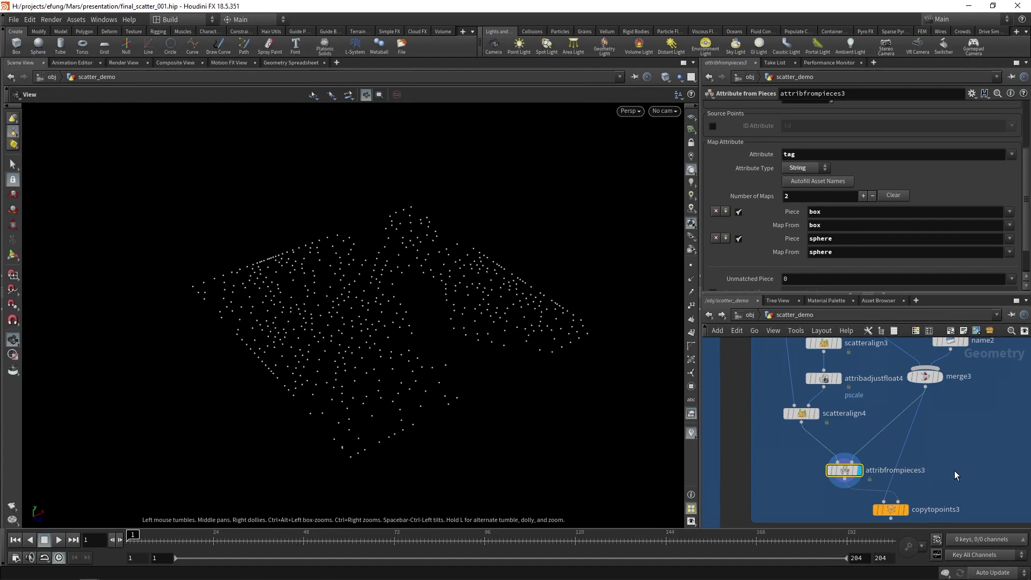
# - Display copytopoints3 and examine the boxes scattered around the spheres together with its copy settings
pyautogui.moveTo(956, 475); pyautogui.dragTo(944, 443, button='middle')
pyautogui.click(896, 480)
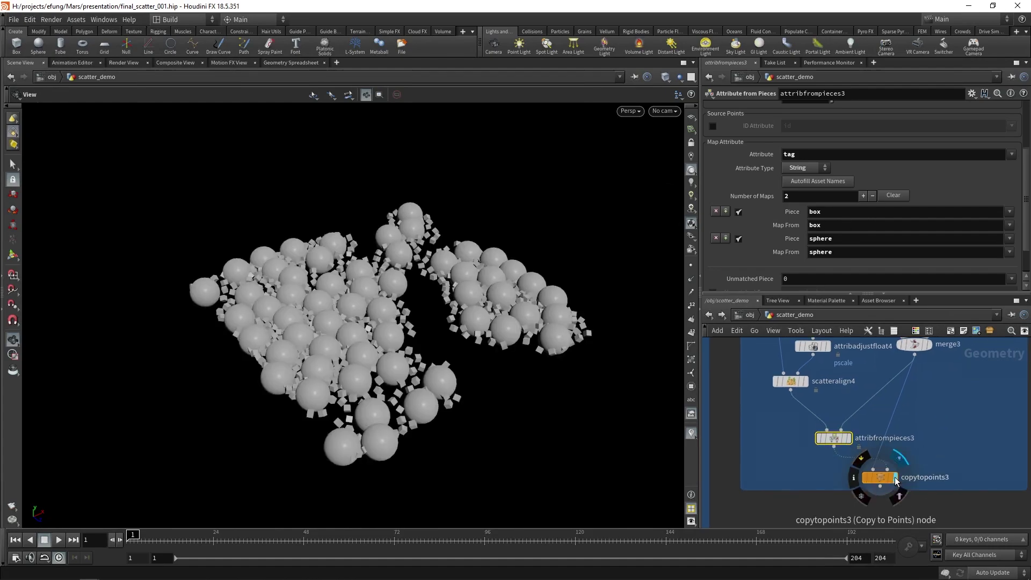
pyautogui.click(879, 478)
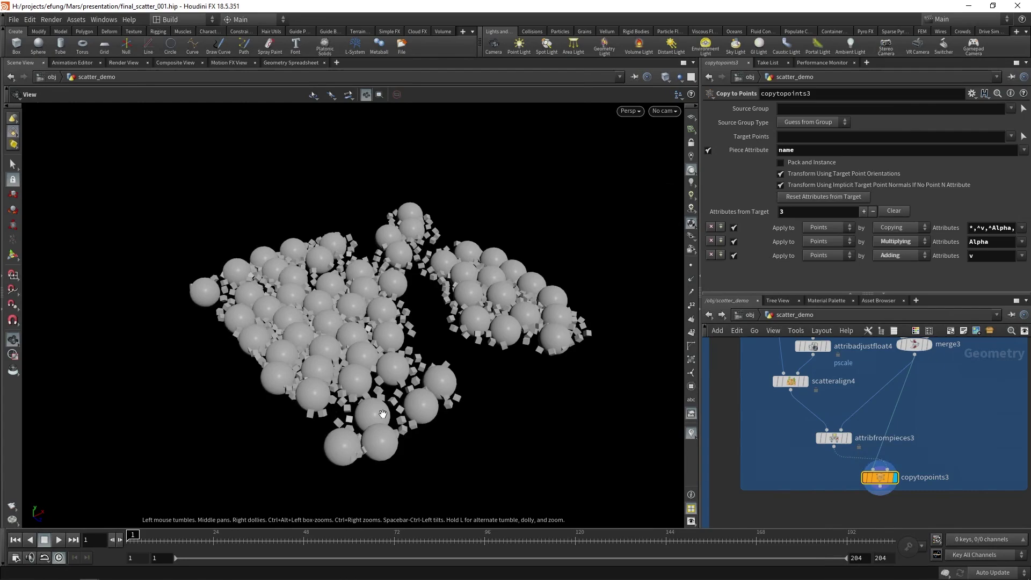
pyautogui.moveTo(393, 395); pyautogui.dragTo(411, 337)
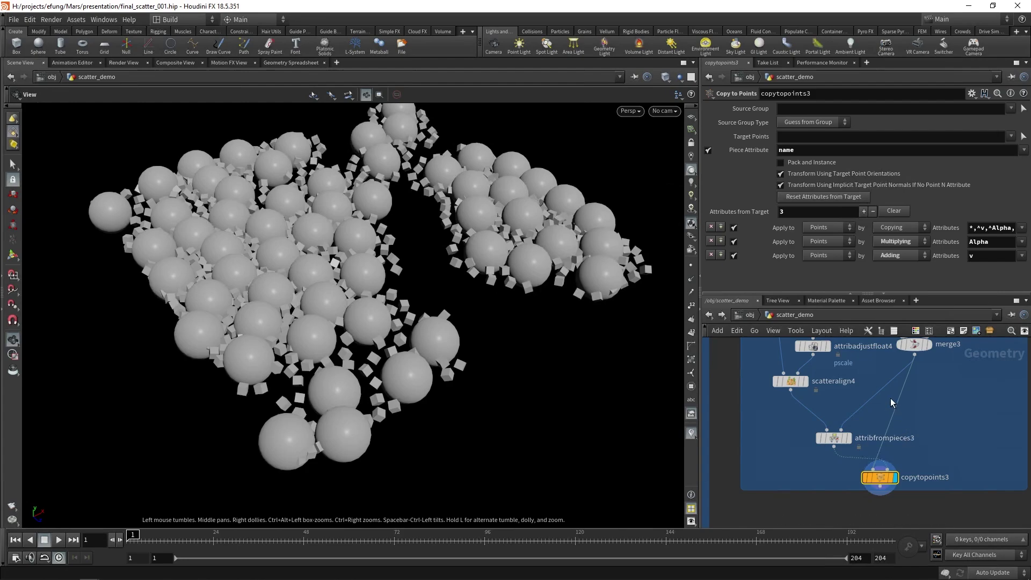
pyautogui.moveTo(861, 388); pyautogui.dragTo(863, 396, button='middle')
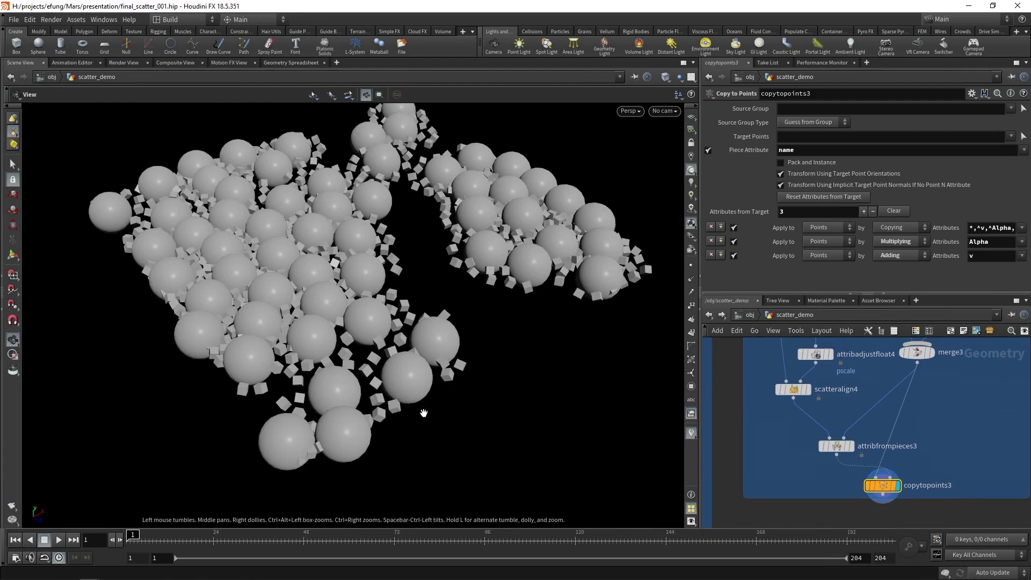
pyautogui.moveTo(372, 356); pyautogui.dragTo(376, 352)
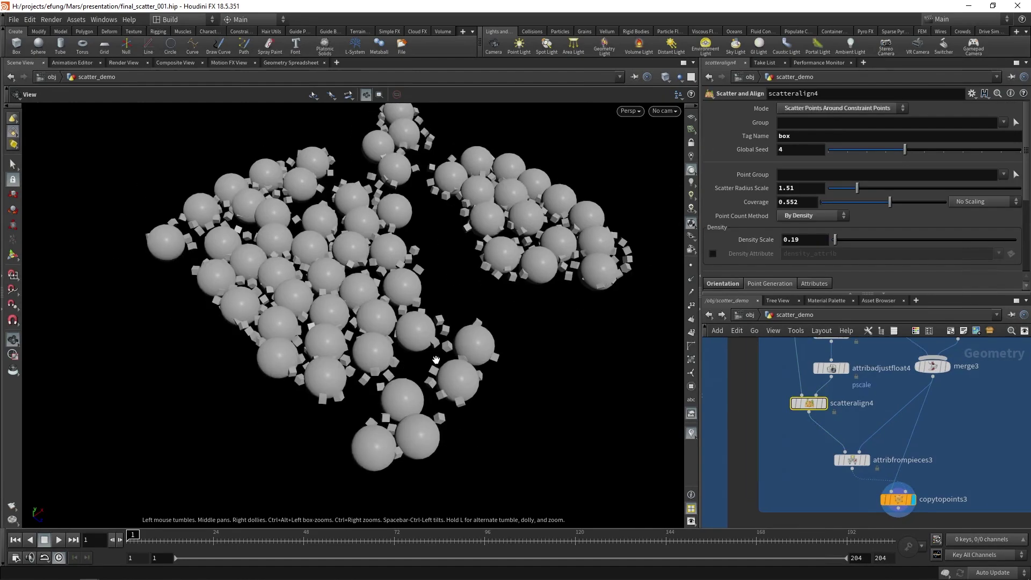
# - Leave the scatter_demo network for the object level and open the scatter geometry object
pyautogui.scroll(-3, 994, 474)
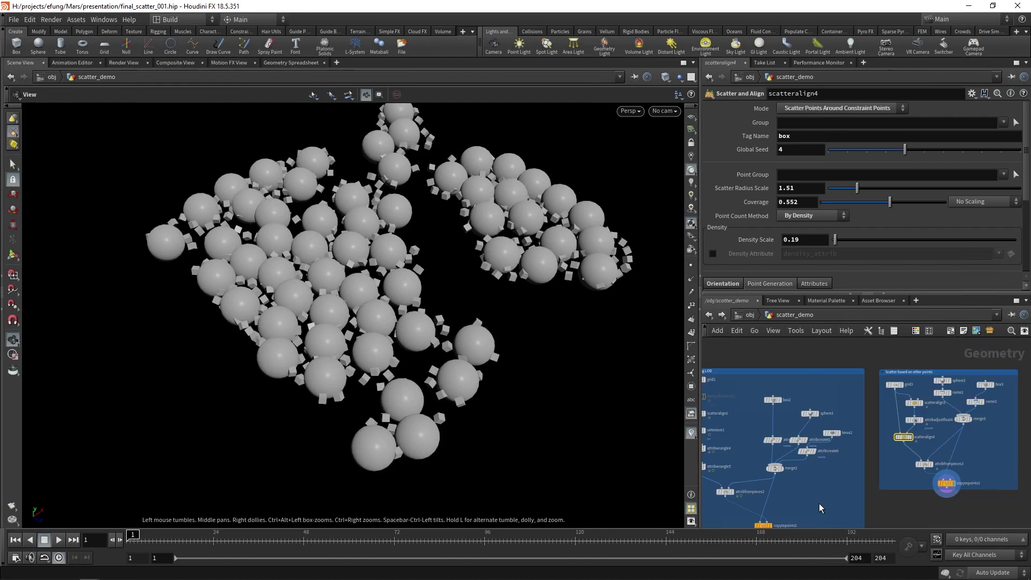
pyautogui.scroll(-2, 819, 504)
pyautogui.moveTo(804, 501); pyautogui.dragTo(847, 474, button='middle')
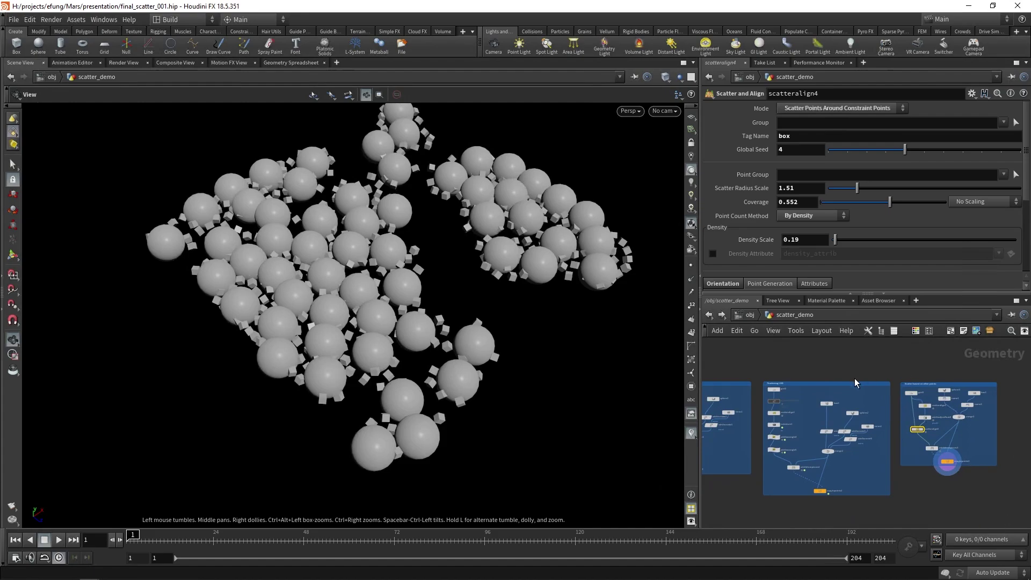
pyautogui.click(748, 315)
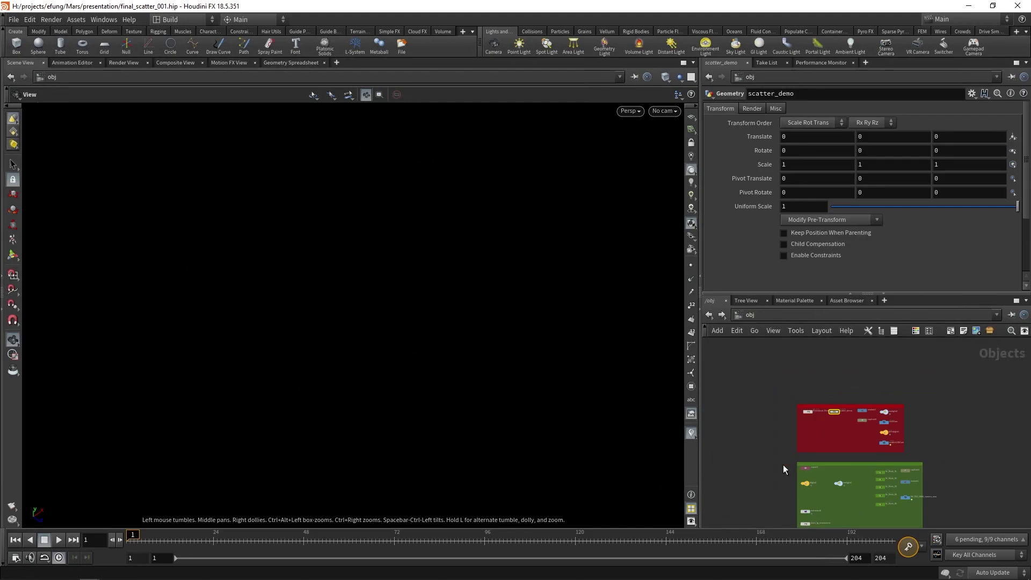
pyautogui.scroll(5, 790, 478)
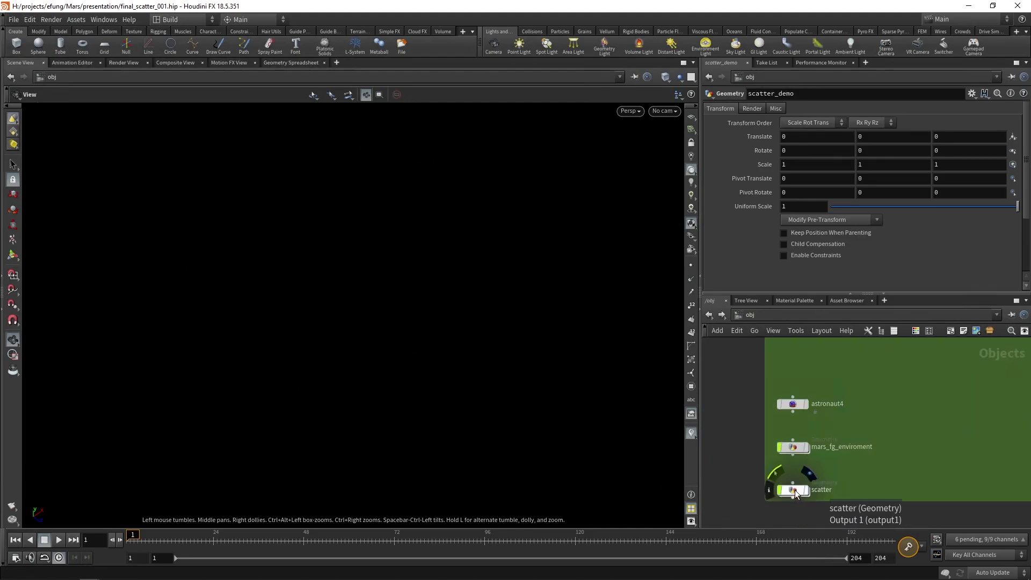
pyautogui.doubleClick(793, 491)
# - Display the pts_ScatterPts cache and view the scattered points through rockCam, followed by MC_000_0060_camera_new
pyautogui.scroll(-3, 894, 446)
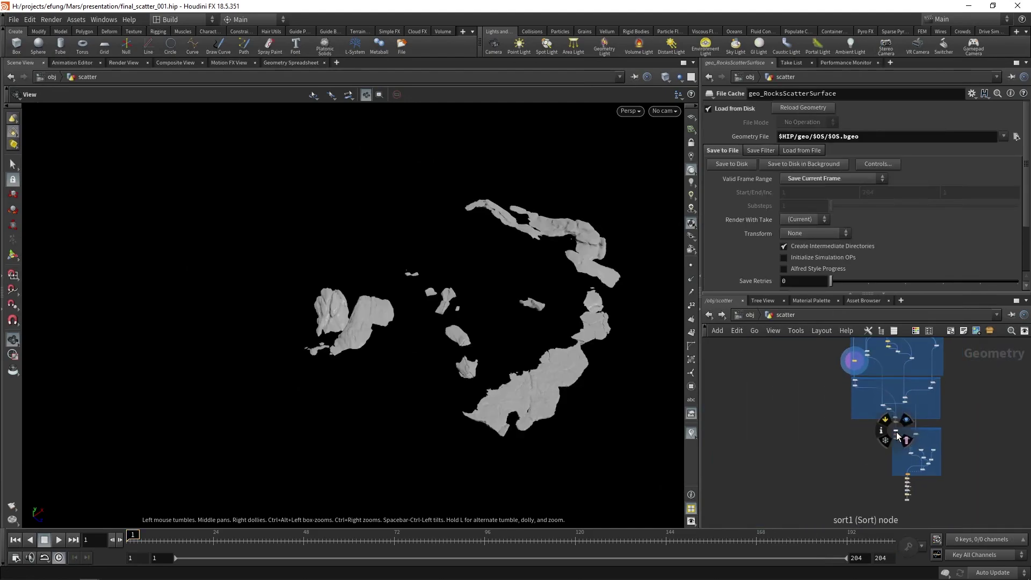
pyautogui.scroll(5, 897, 436)
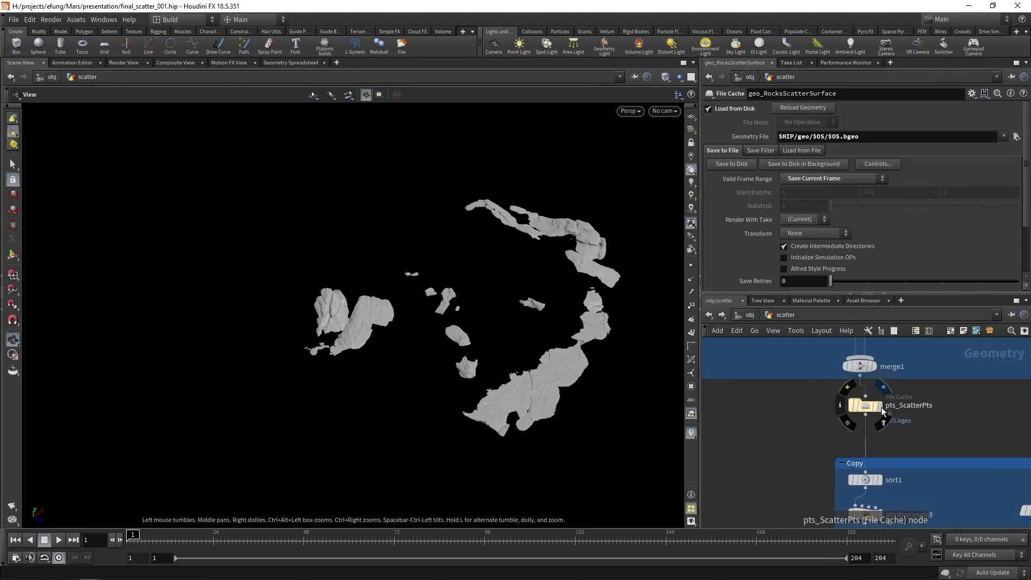
pyautogui.click(882, 410)
pyautogui.click(664, 110)
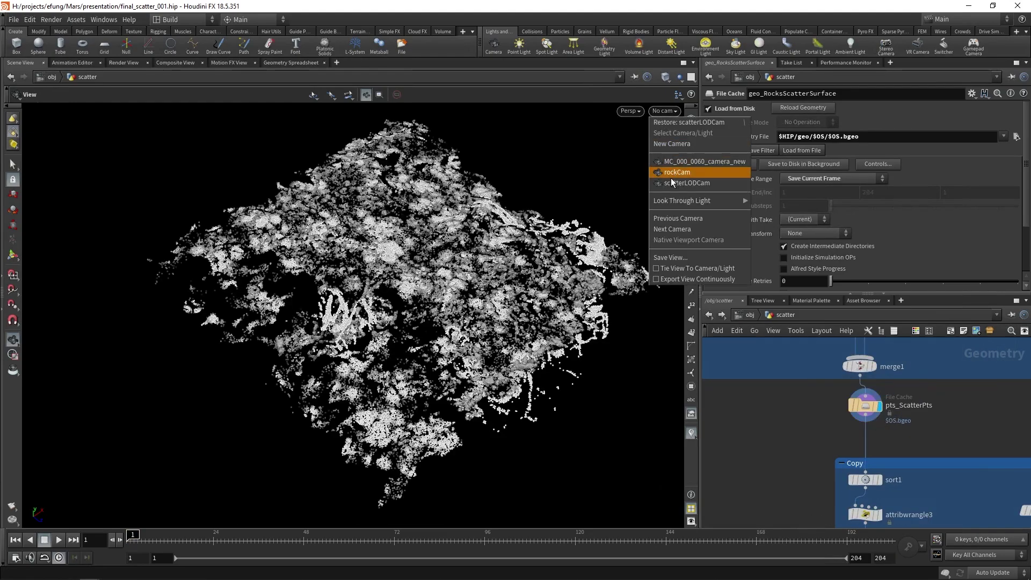
pyautogui.click(676, 173)
pyautogui.click(661, 111)
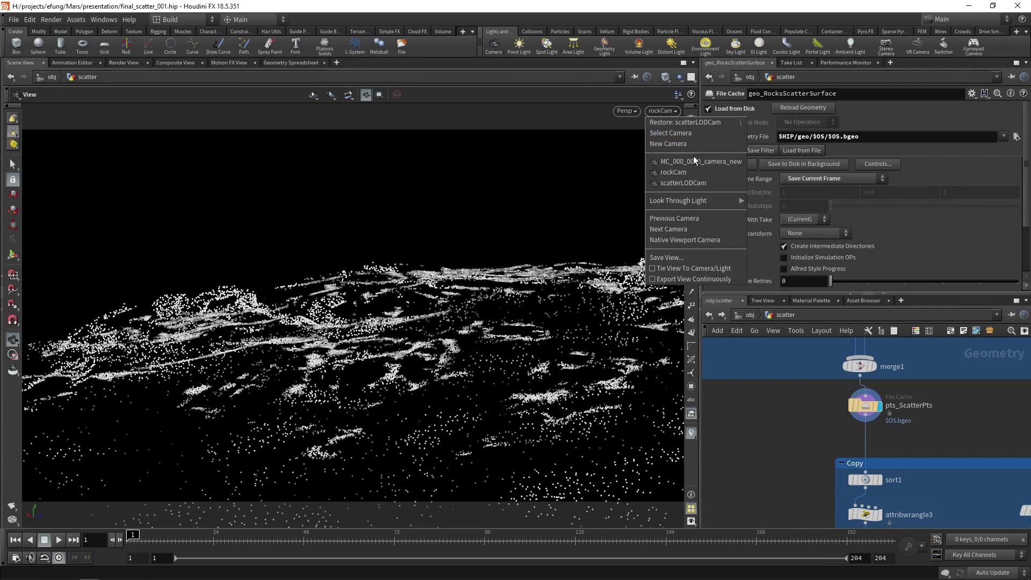
pyautogui.click(695, 162)
# - Display the geo_ScatteredRocks cache below copytopoints5, followed by the rocks file cache after blast5
pyautogui.scroll(-4, 883, 508)
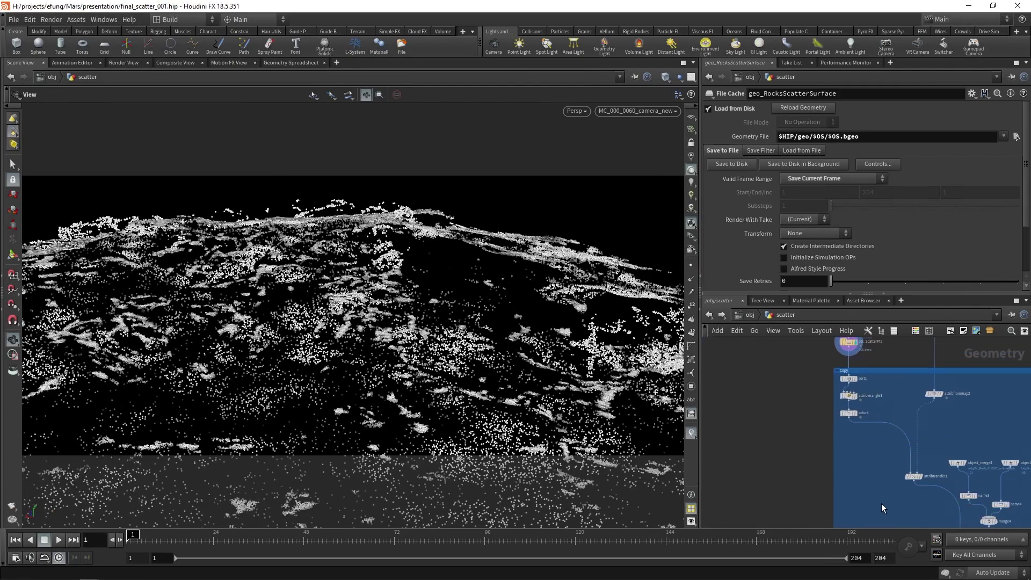
pyautogui.scroll(4, 883, 508)
pyautogui.click(776, 493)
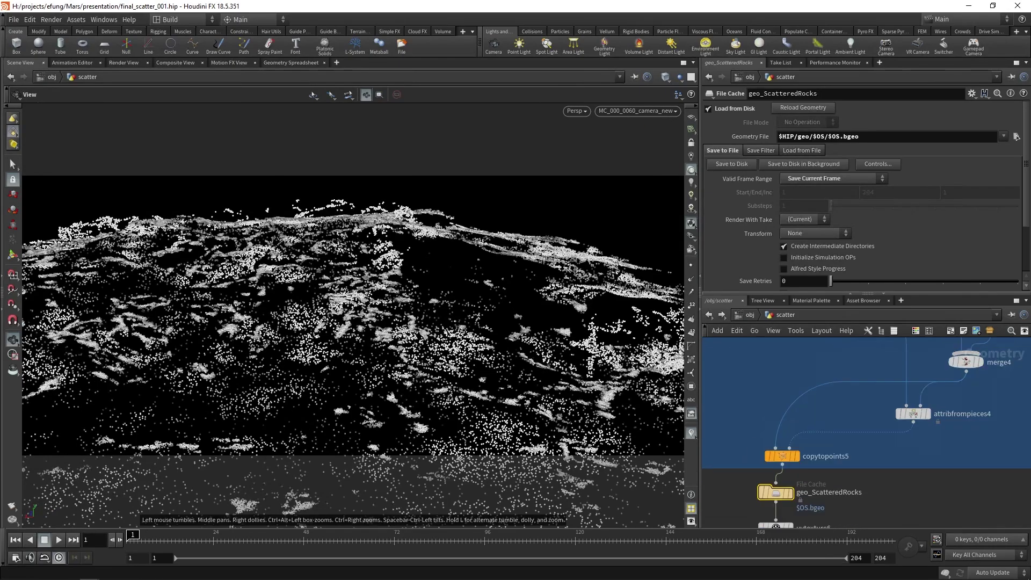
pyautogui.click(791, 492)
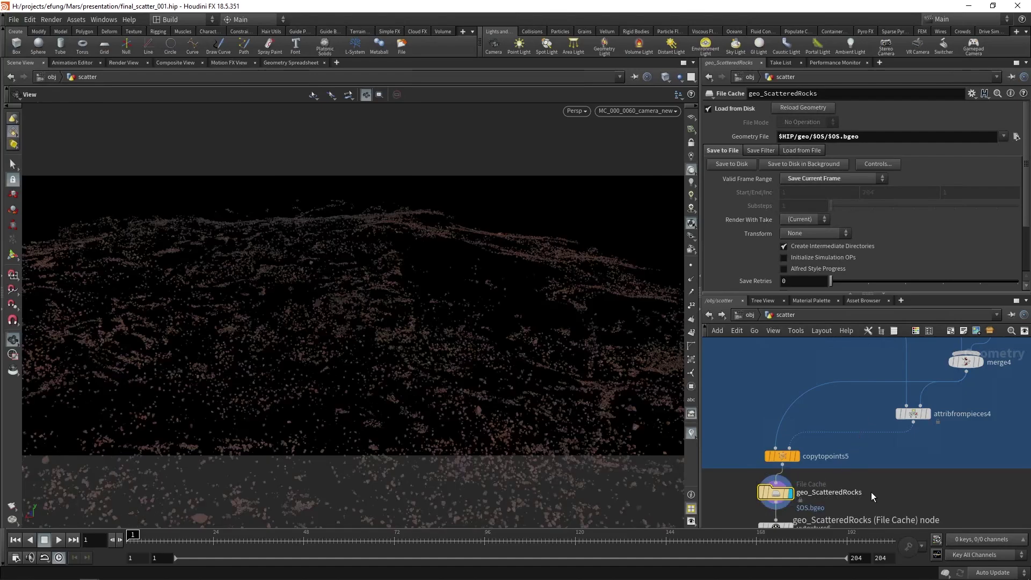
pyautogui.scroll(-3, 876, 457)
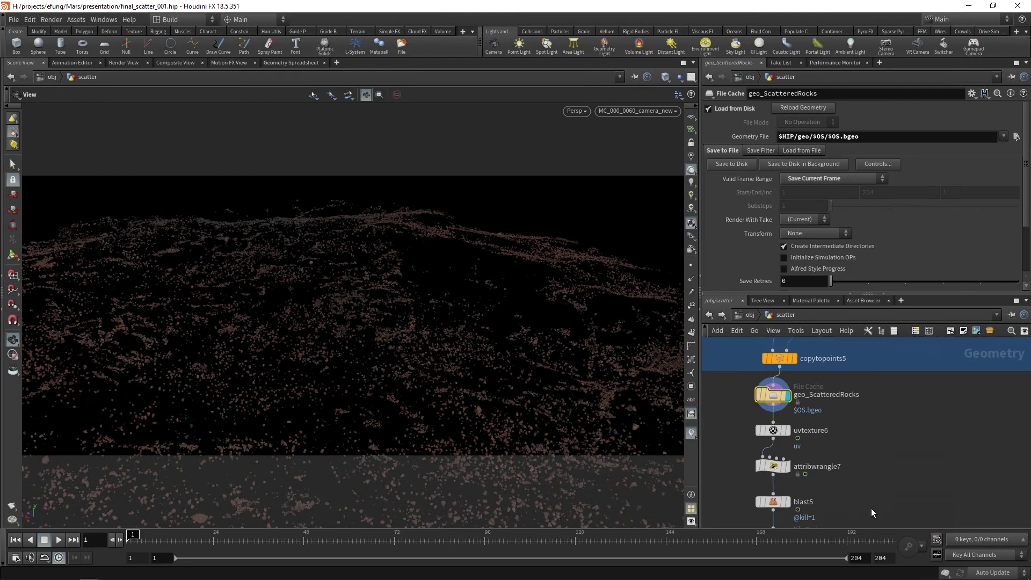
pyautogui.scroll(-2, 874, 425)
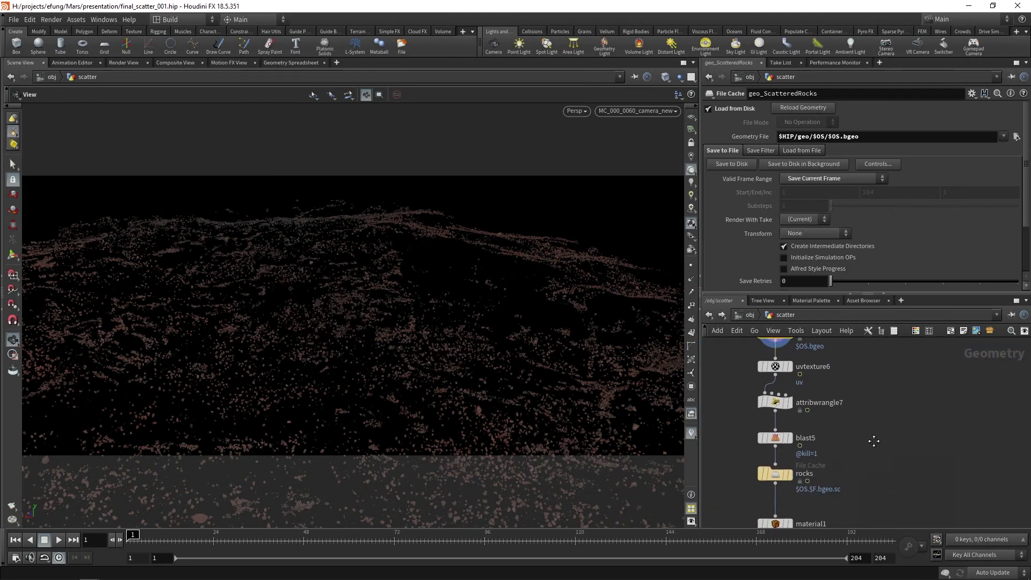
pyautogui.click(792, 473)
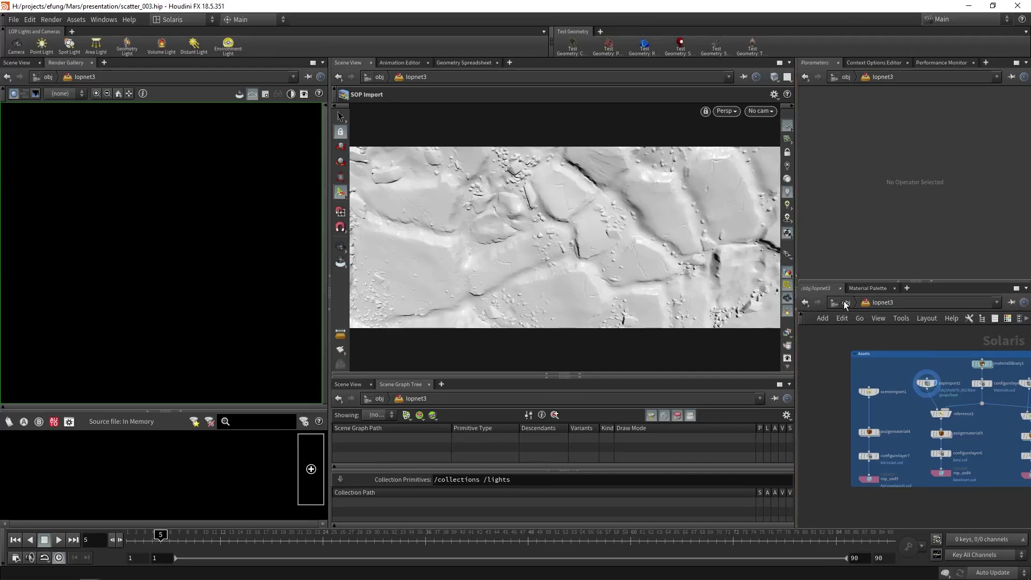
# - Go up to the object level of scatter_003.hip to view the shot, and reopen lopnet3 at its Assets nodes
pyautogui.press('u')
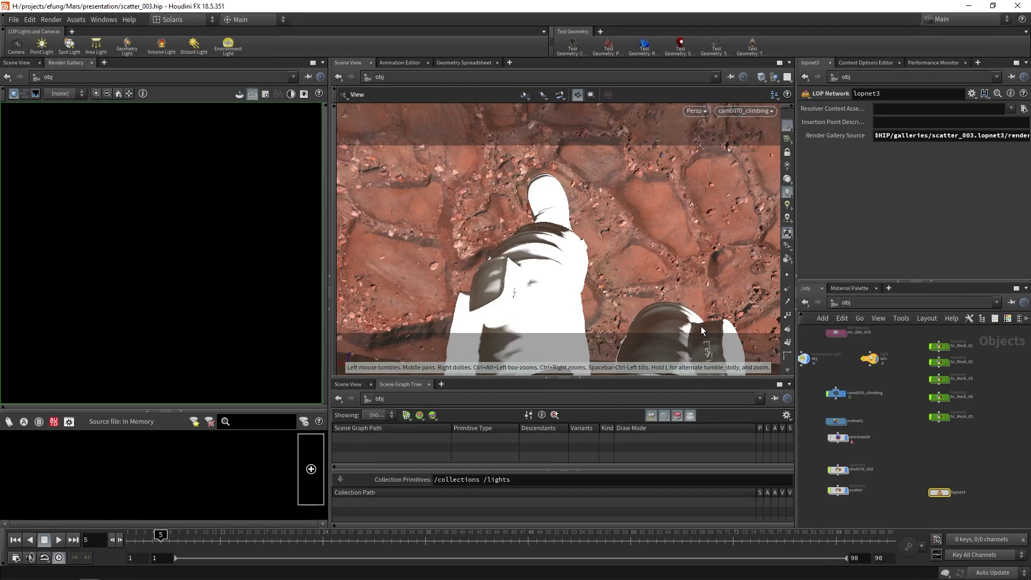
pyautogui.doubleClick(940, 493)
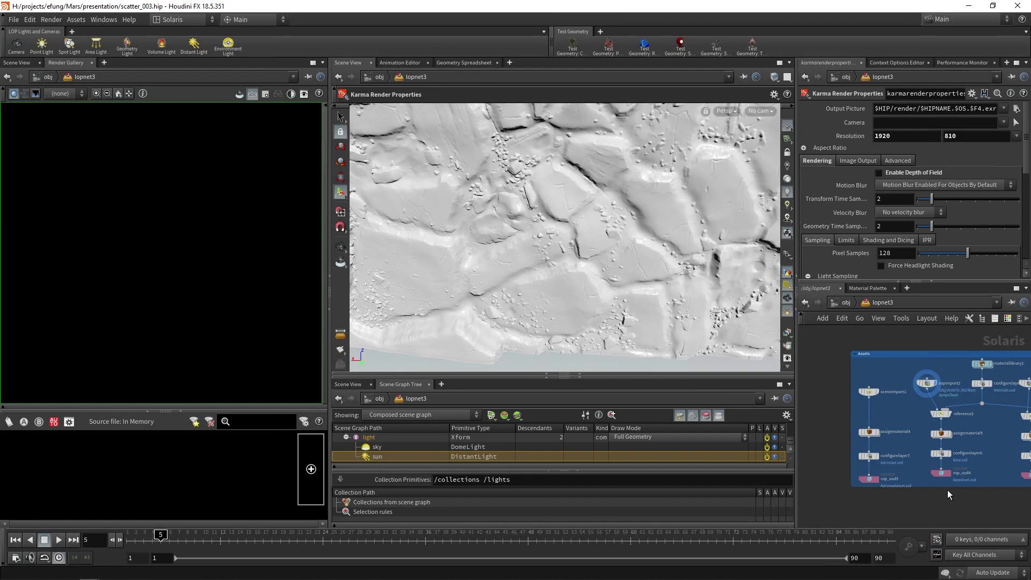
pyautogui.scroll(-2, 956, 494)
pyautogui.scroll(4, 920, 407)
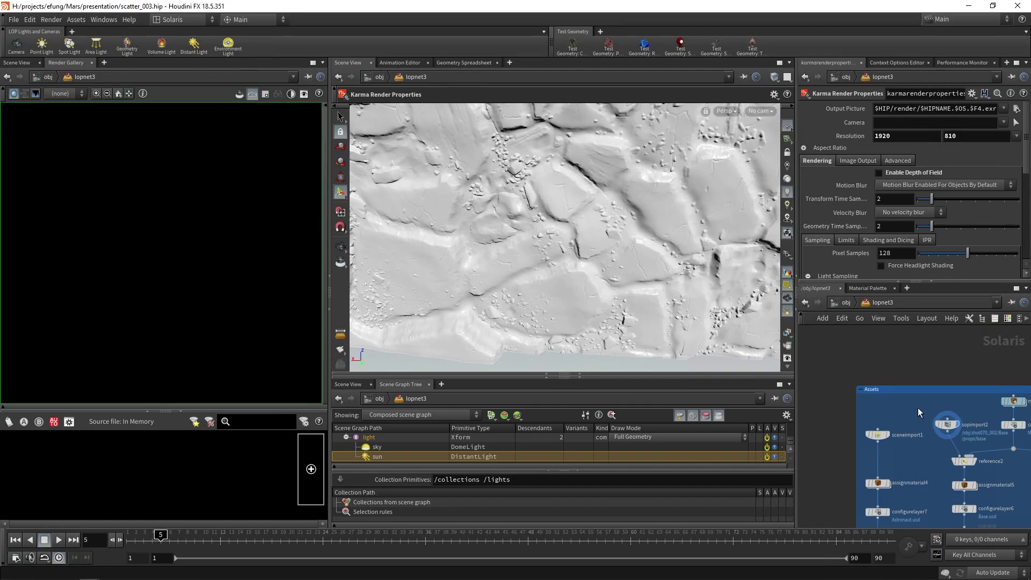
pyautogui.moveTo(934, 456); pyautogui.dragTo(887, 393, button='middle')
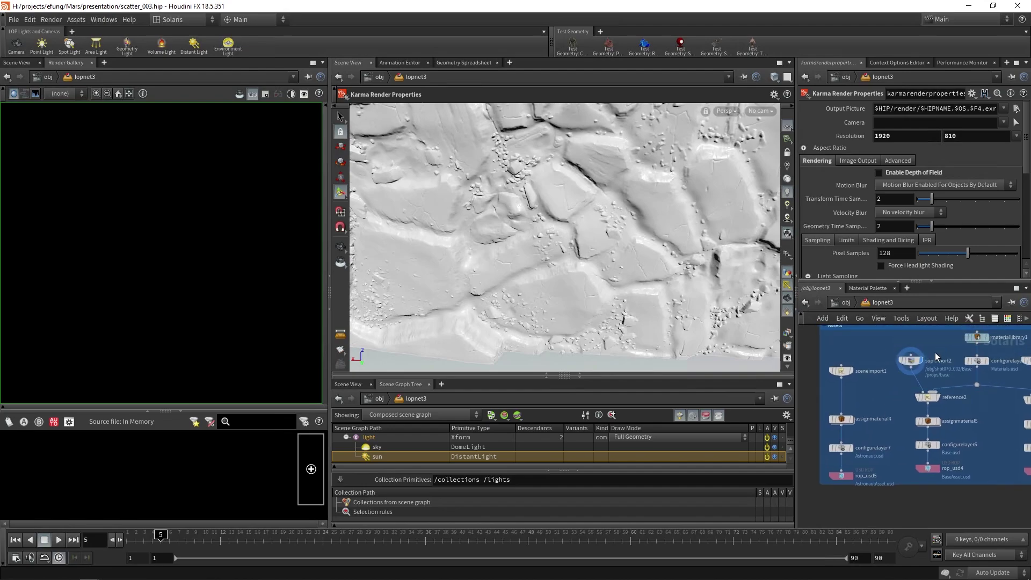
# - Review the SOP import settings of sopimport2 and display assignmaterial5 to check the material on the base
pyautogui.click(910, 360)
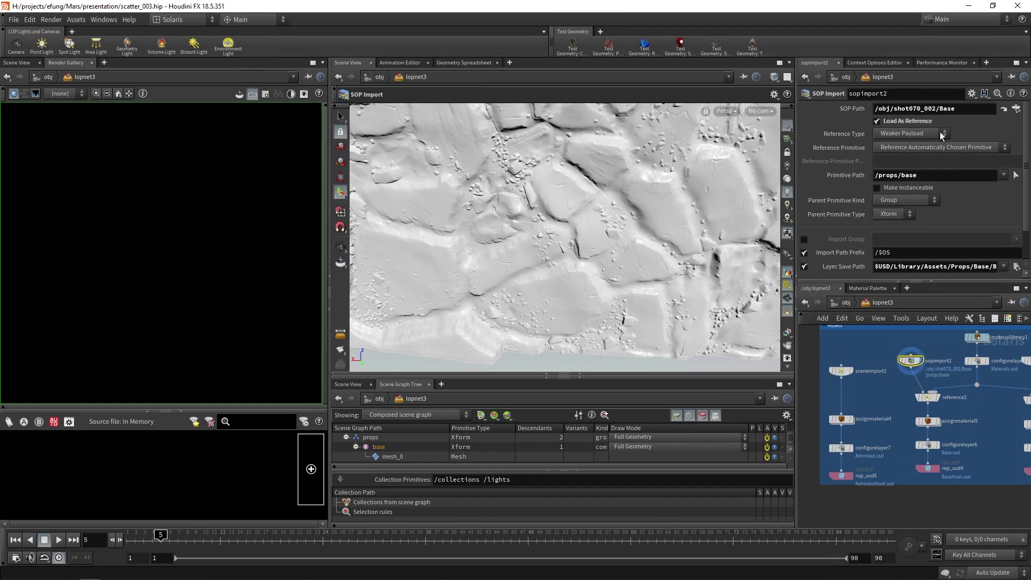
pyautogui.scroll(3, 938, 427)
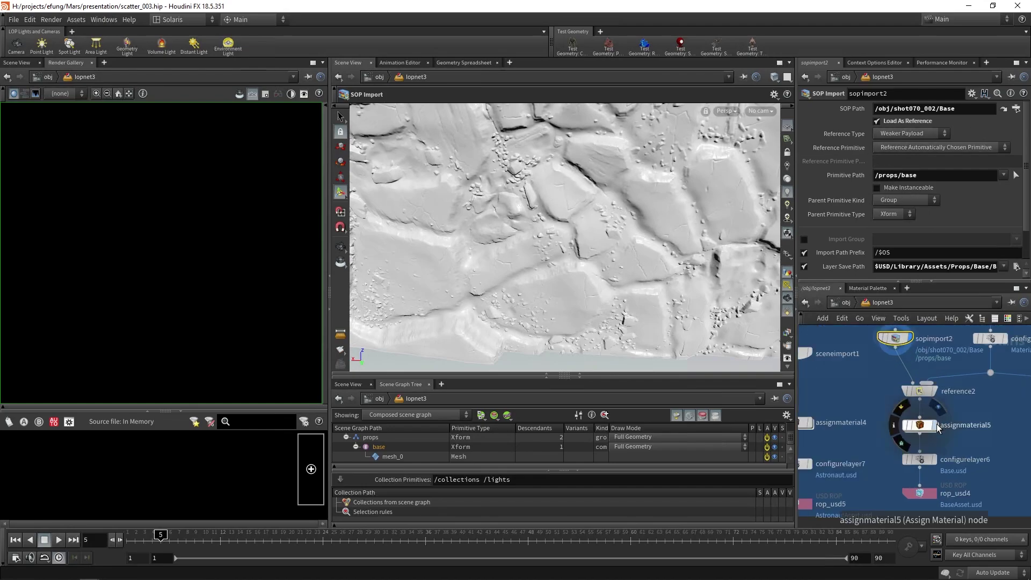
pyautogui.click(935, 425)
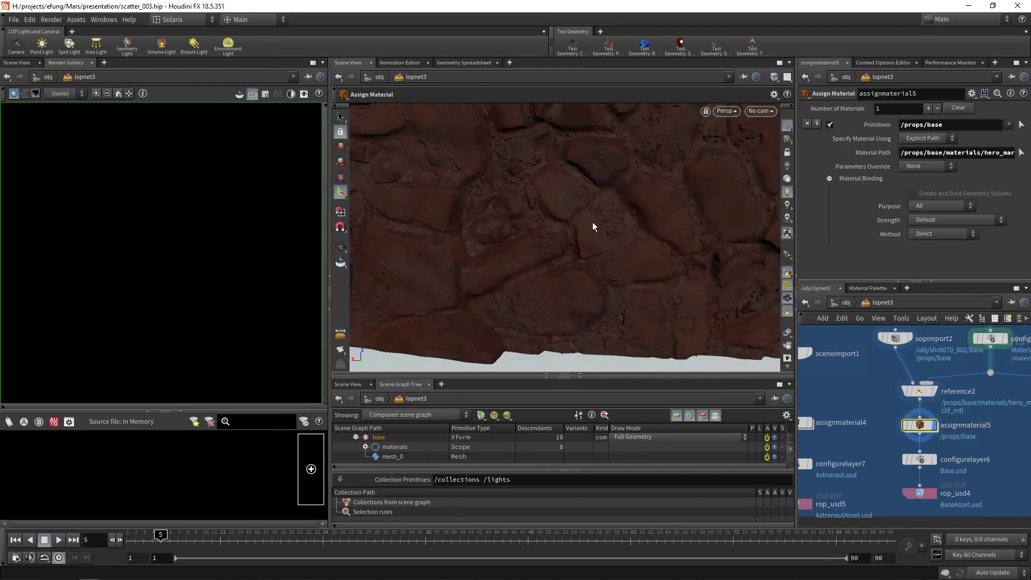
# - Display configurelayer6, examine its full Save Path, and select rop_usd4 to review its output settings
pyautogui.click(919, 459)
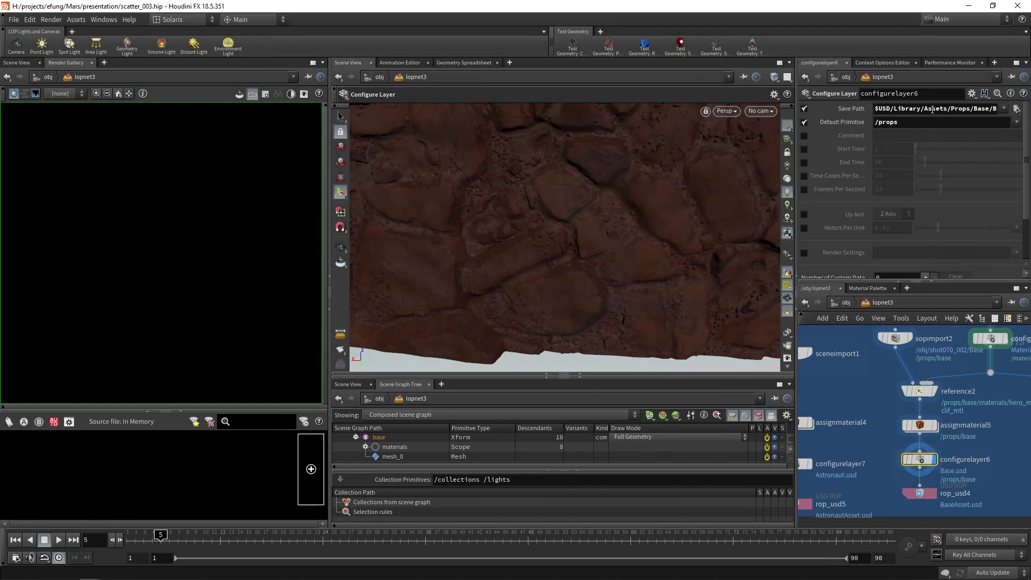
pyautogui.click(913, 109)
pyautogui.moveTo(949, 111); pyautogui.dragTo(1026, 111)
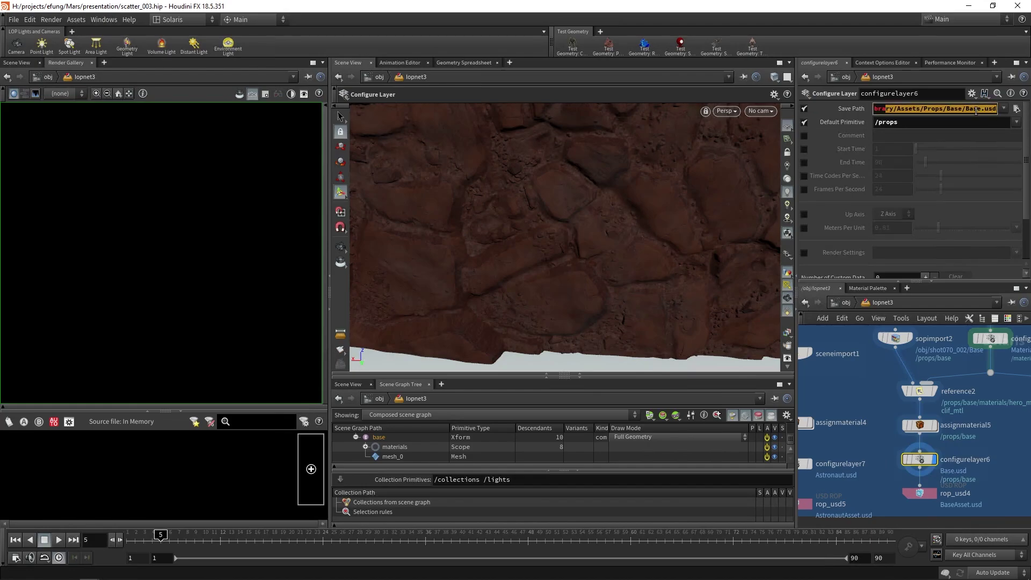
pyautogui.moveTo(980, 481); pyautogui.dragTo(905, 506)
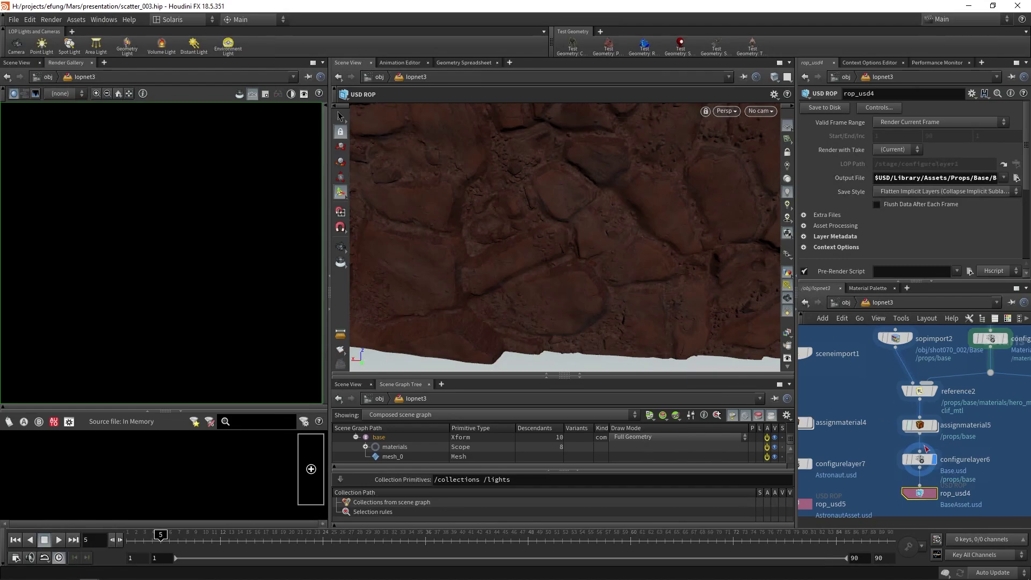
# - Display configurelayer5 in the Lights group and expand the lights primitive in the scene graph tree
pyautogui.scroll(-5, 925, 447)
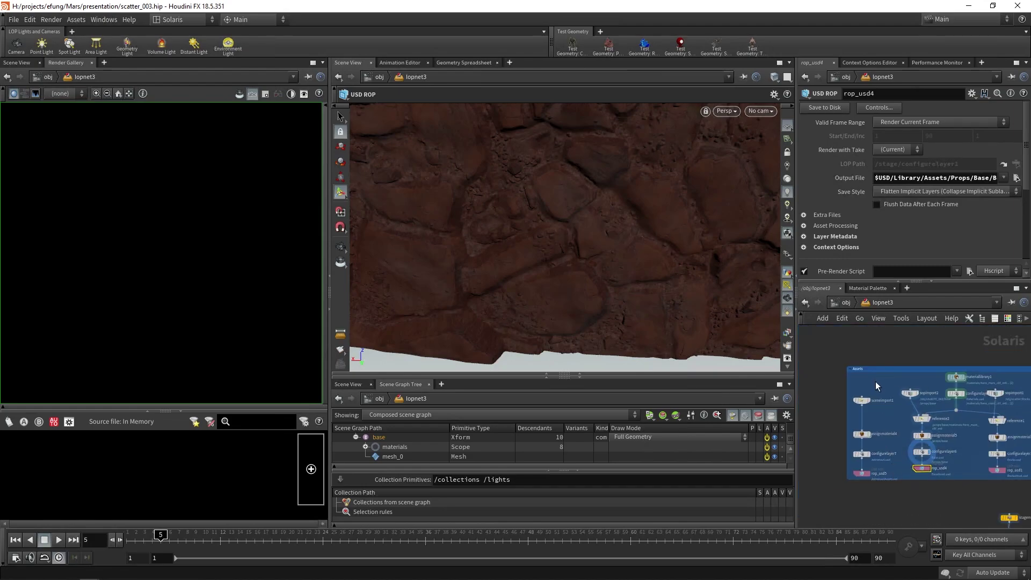
pyautogui.scroll(4, 998, 489)
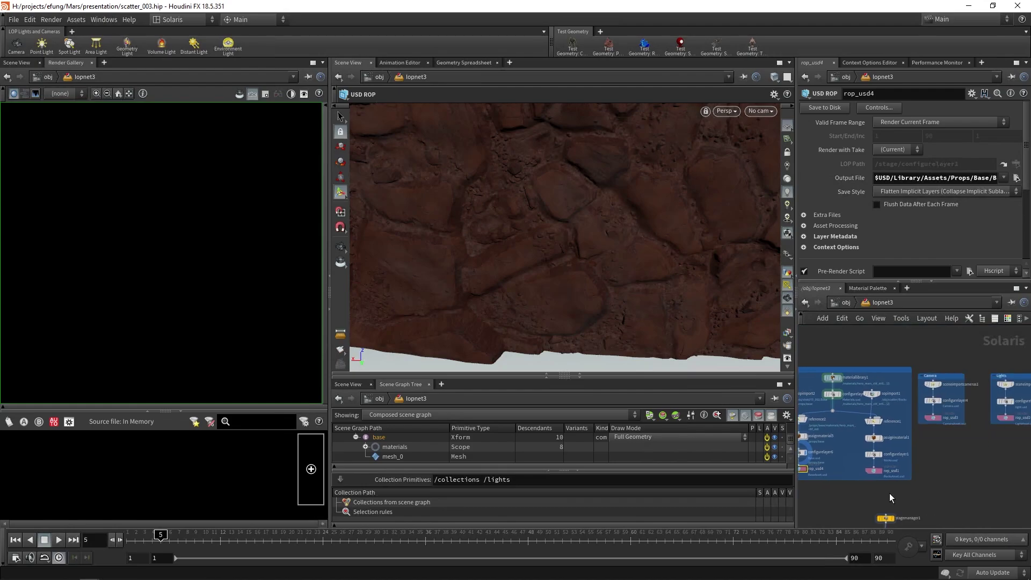
pyautogui.moveTo(910, 423); pyautogui.dragTo(891, 510, button='middle')
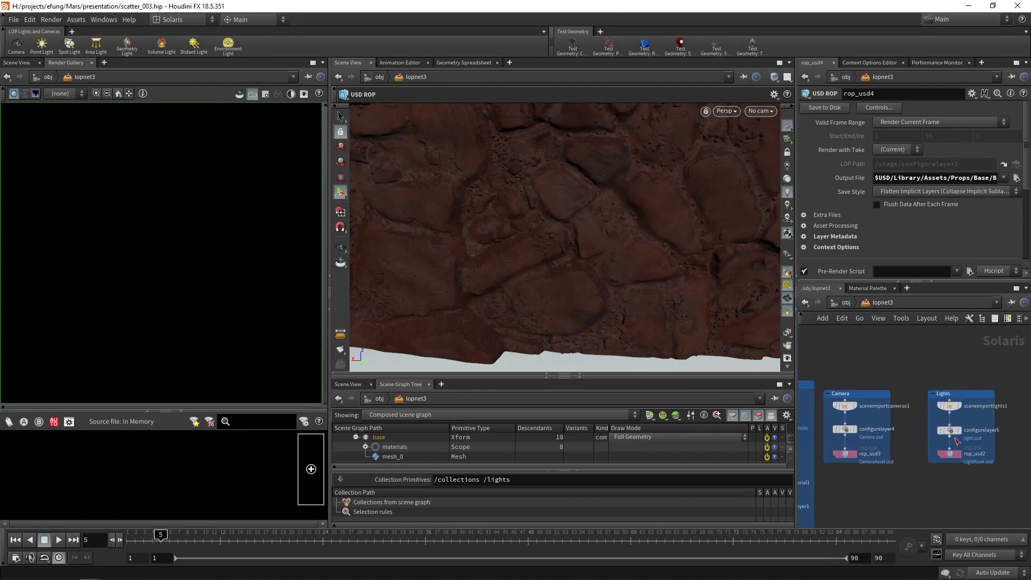
pyautogui.click(955, 429)
pyautogui.click(949, 430)
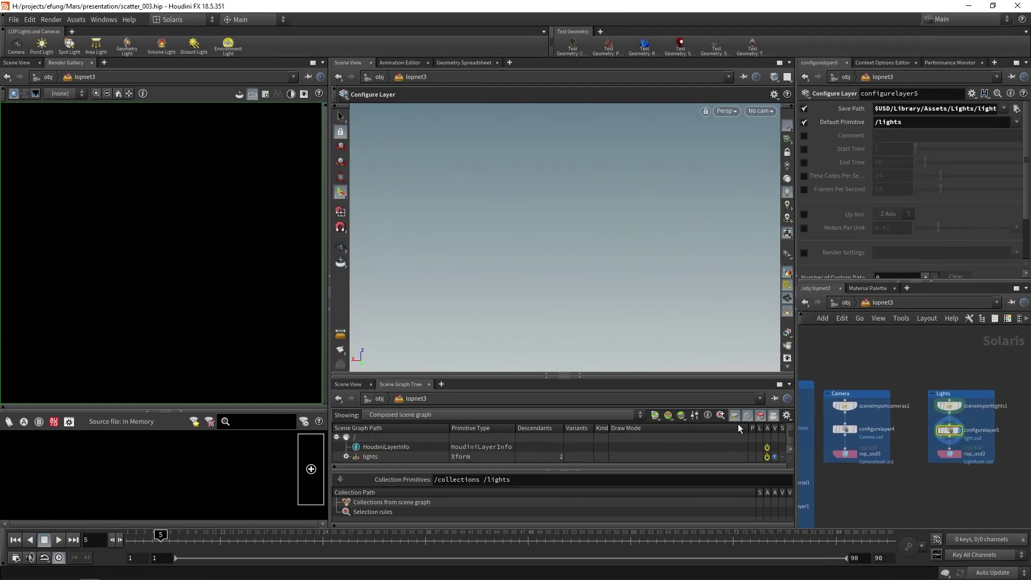
pyautogui.click(346, 456)
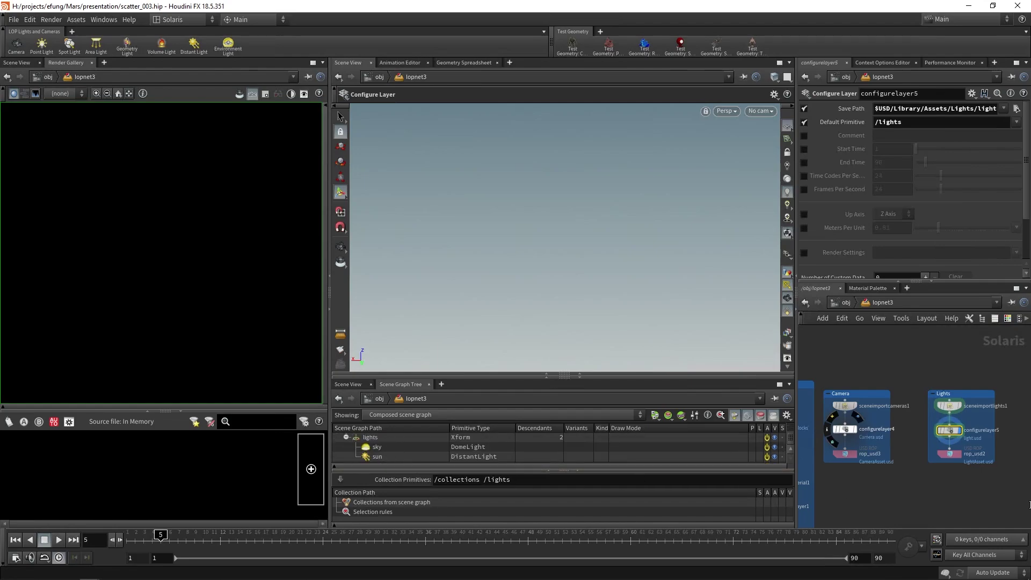
# - Display stagemanager1 and view the assembled stage through /Camera/cam0070_climbing
pyautogui.scroll(-5, 945, 499)
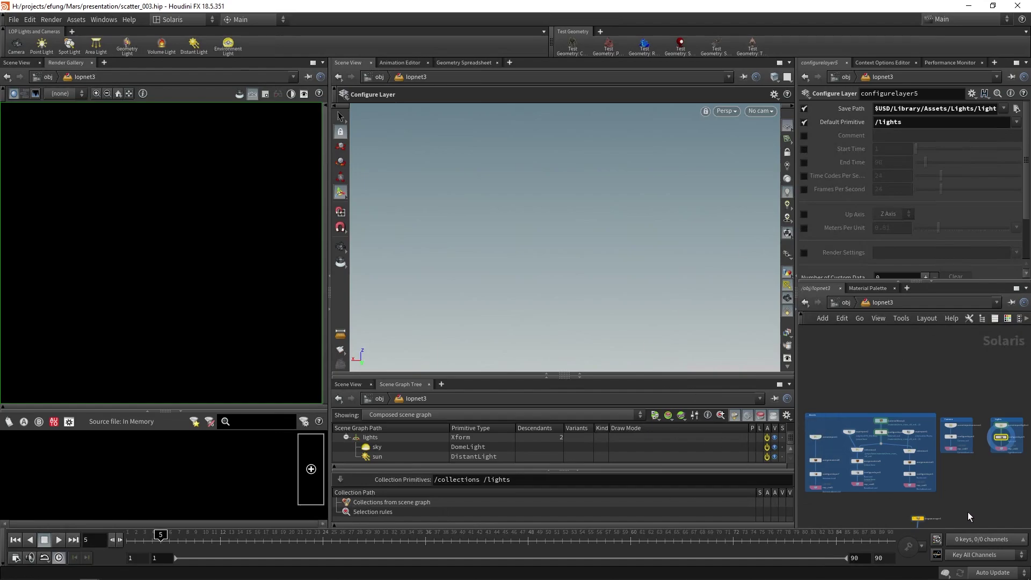
pyautogui.moveTo(969, 516); pyautogui.dragTo(970, 460, button='middle')
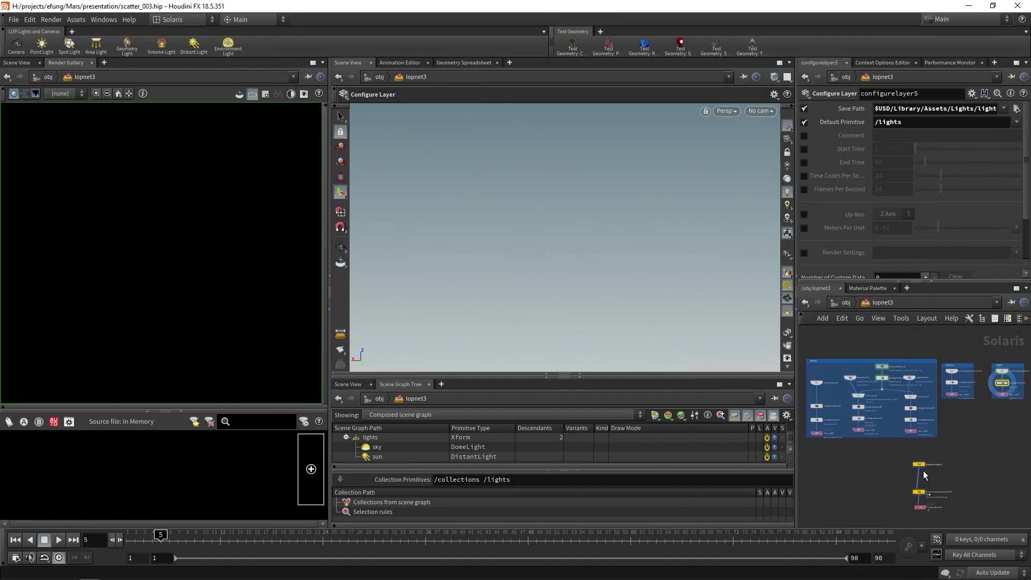
pyautogui.scroll(3, 942, 451)
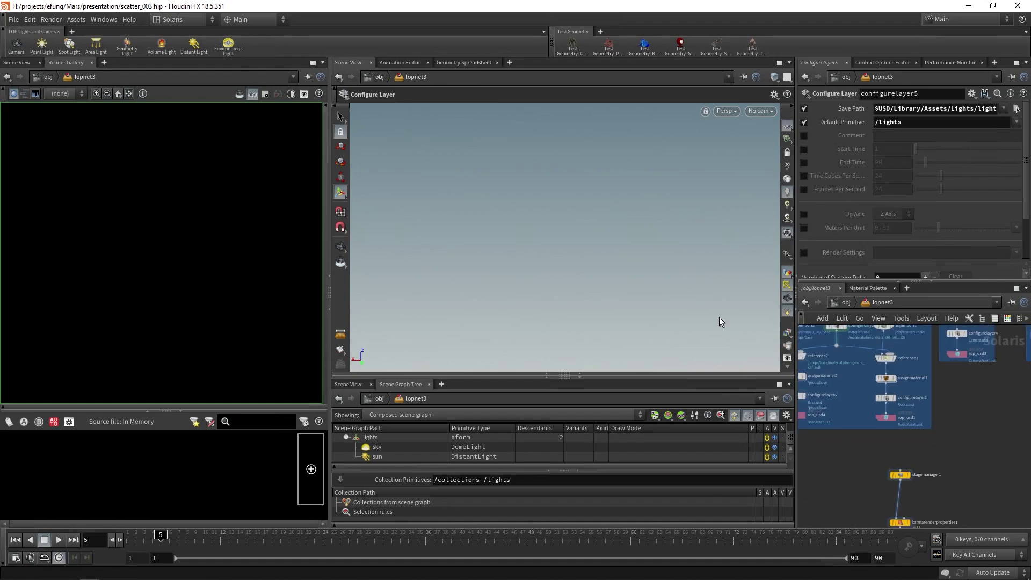
pyautogui.scroll(3, 927, 474)
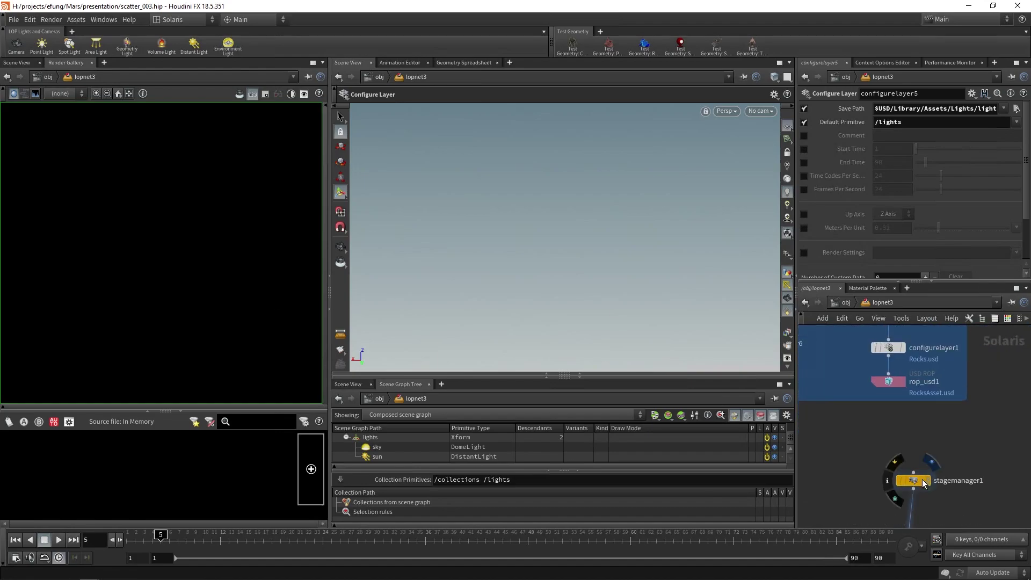
pyautogui.click(918, 481)
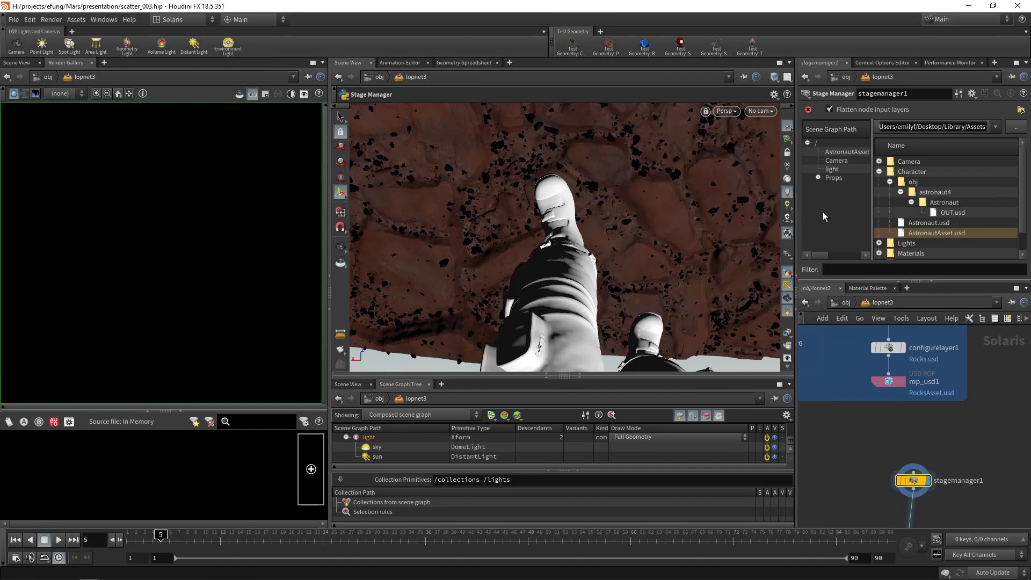
pyautogui.click(759, 112)
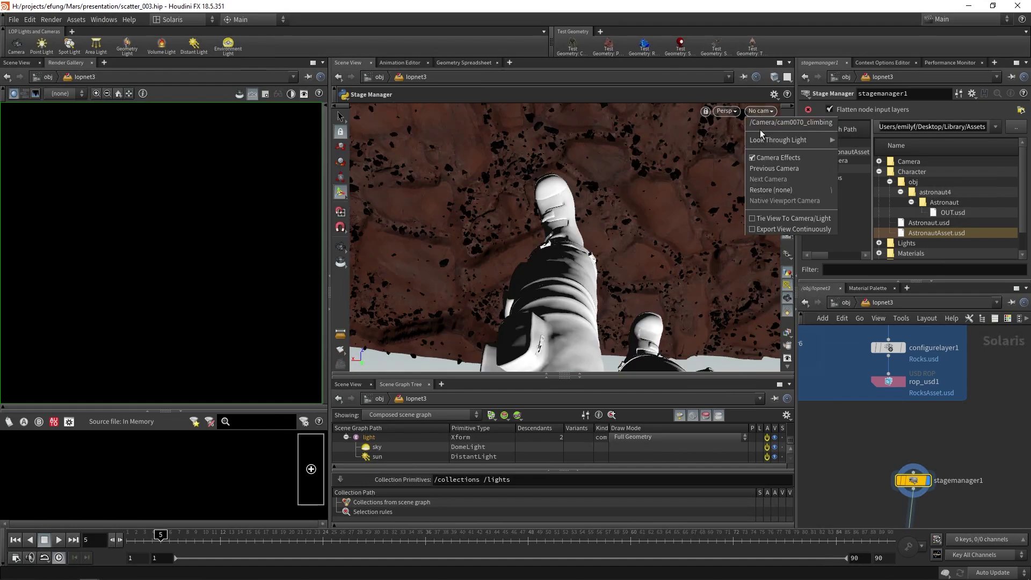
pyautogui.click(763, 124)
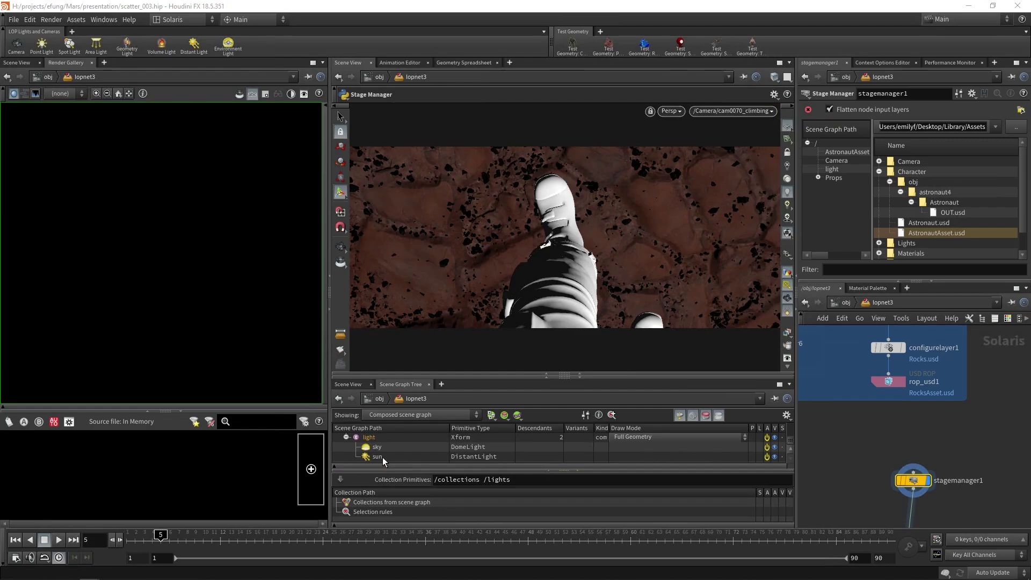
# - Collapse the light branch, inspect the Props branch in the scene graph tree, and locate the render nodes below stagemanager1
pyautogui.click(346, 438)
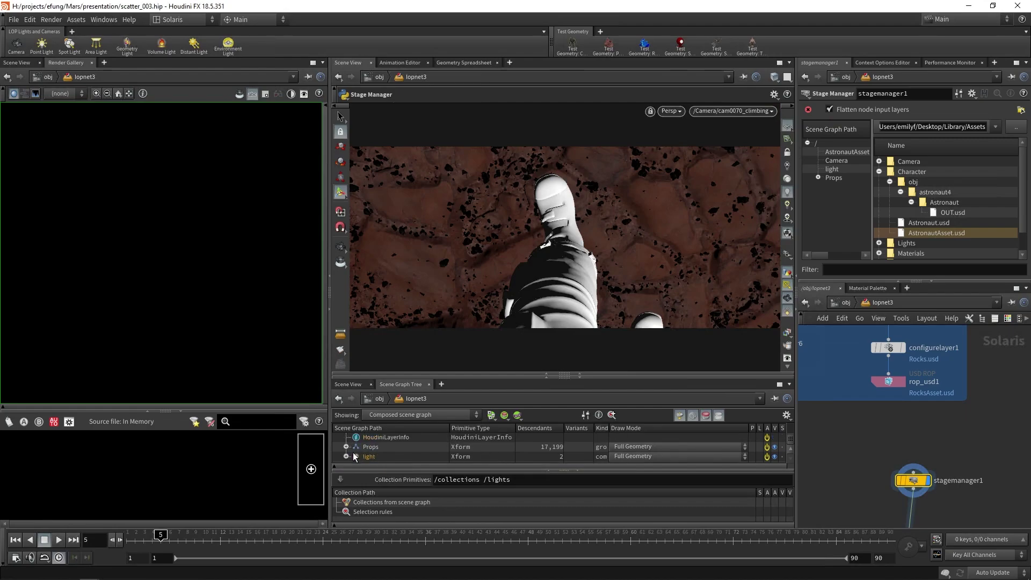
pyautogui.click(361, 456)
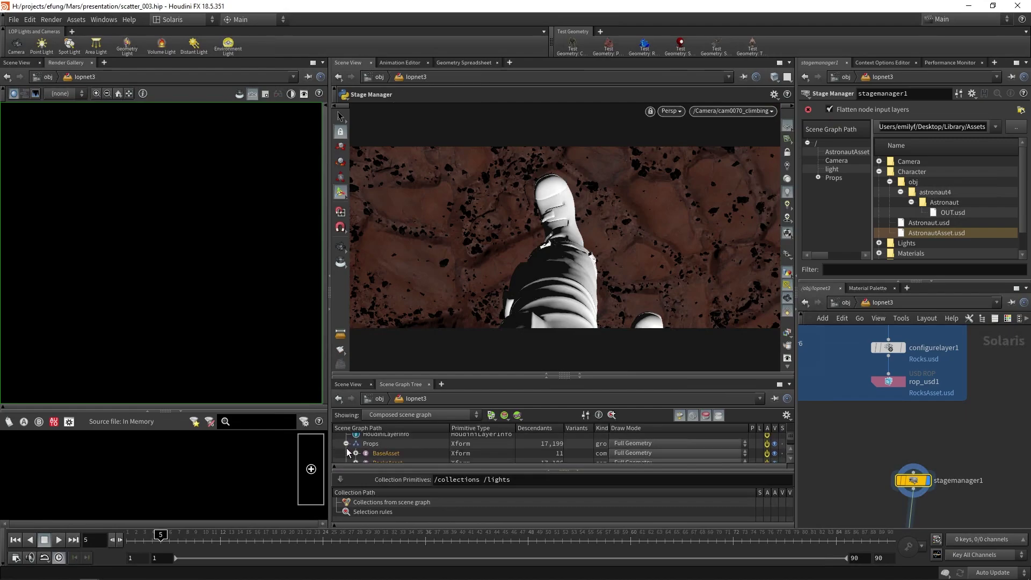
pyautogui.scroll(-3, 994, 481)
pyautogui.moveTo(993, 479); pyautogui.dragTo(990, 420, button='middle')
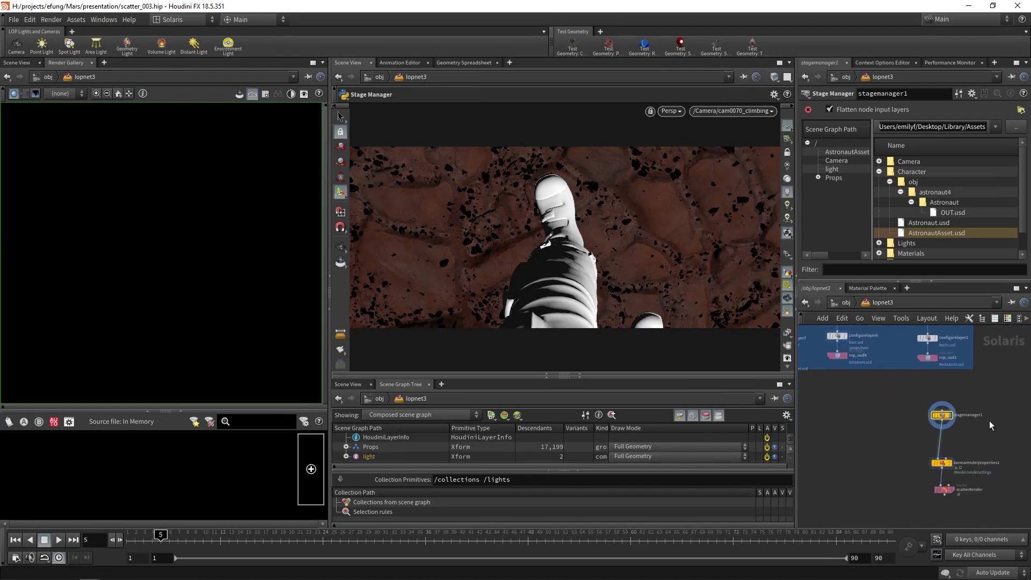
# - Display karmarenderproperties1 and preview the climbing camera shot in the viewport with Karma (Beta)
pyautogui.scroll(3, 965, 456)
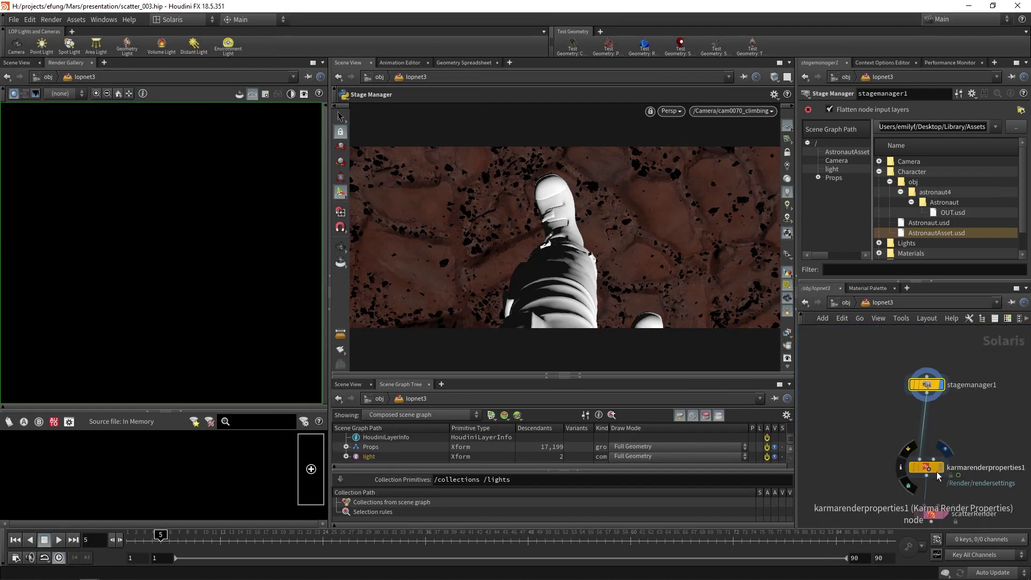
pyautogui.click(940, 468)
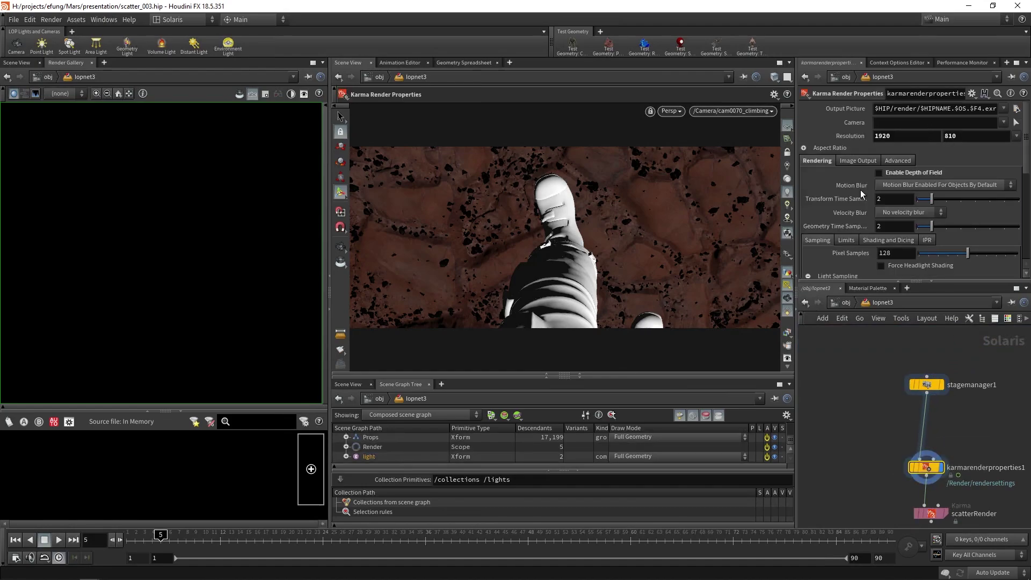
pyautogui.click(670, 112)
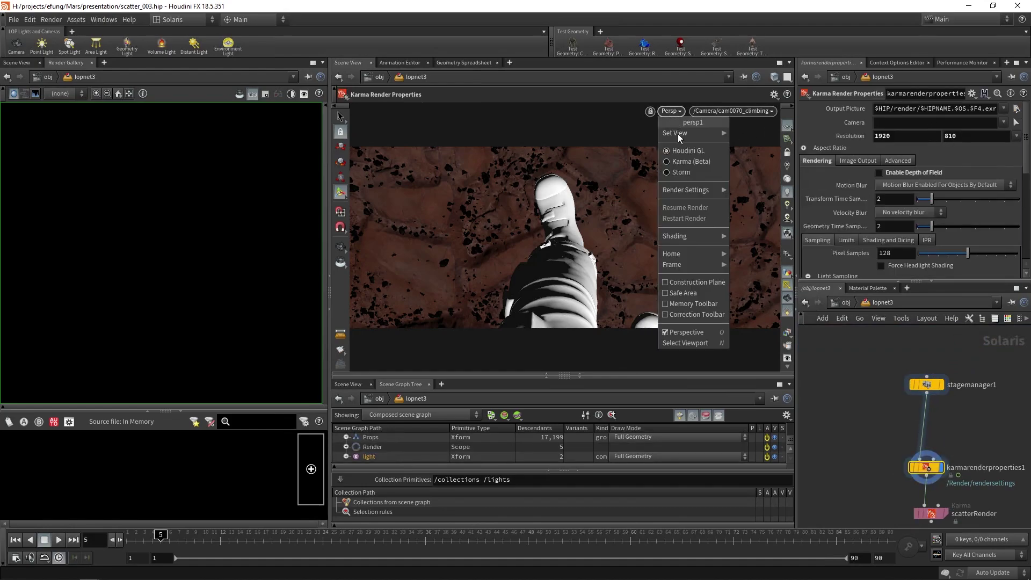
pyautogui.click(685, 161)
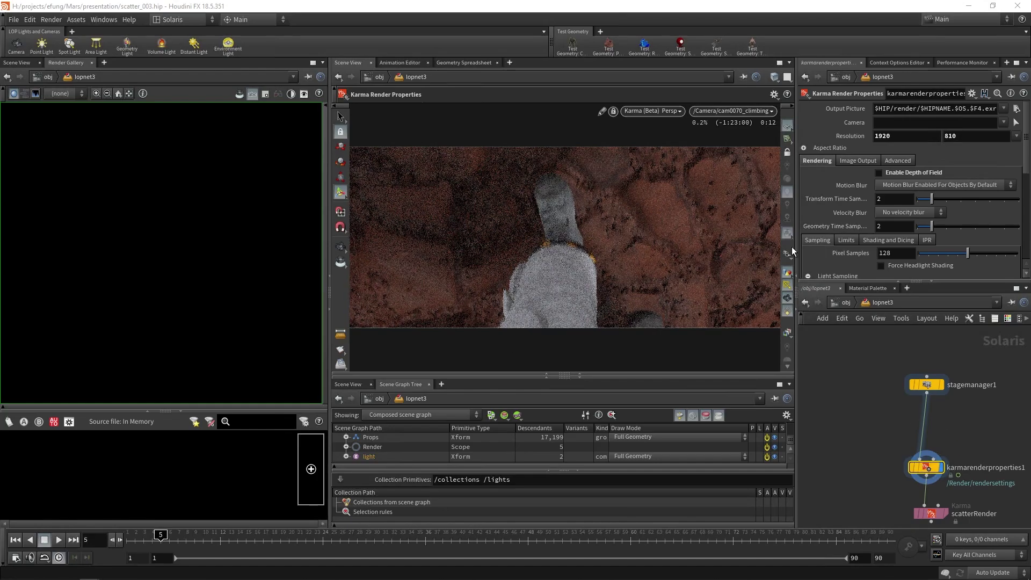
# - With the viewport back in Houdini GL, insert a Light Mixer between stagemanager1 and karmarenderproperties1 and add the sun light to its sliders
pyautogui.click(673, 112)
pyautogui.press('Tab')
pyautogui.write('li')
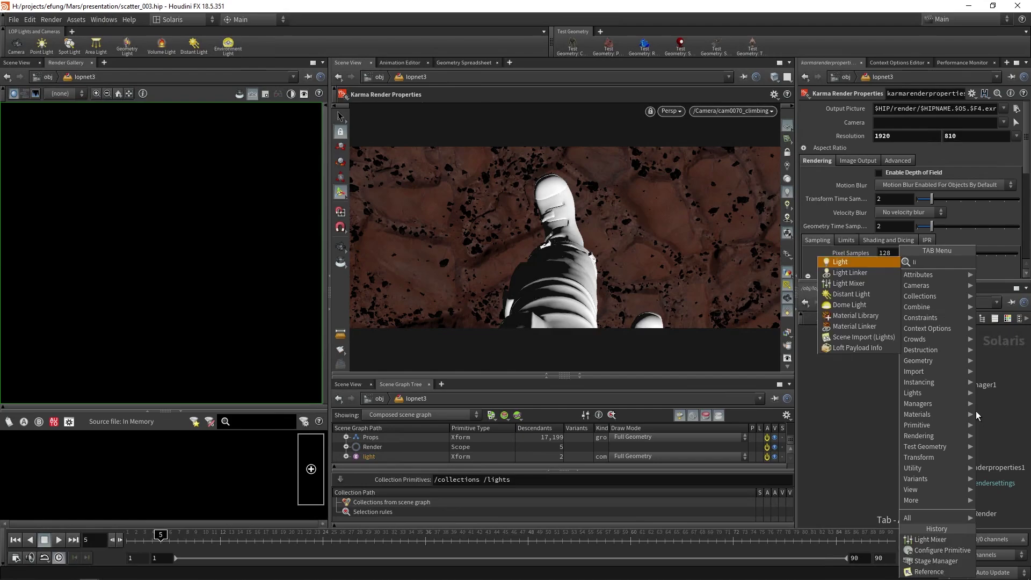
pyautogui.write('ght')
pyautogui.press('Return')
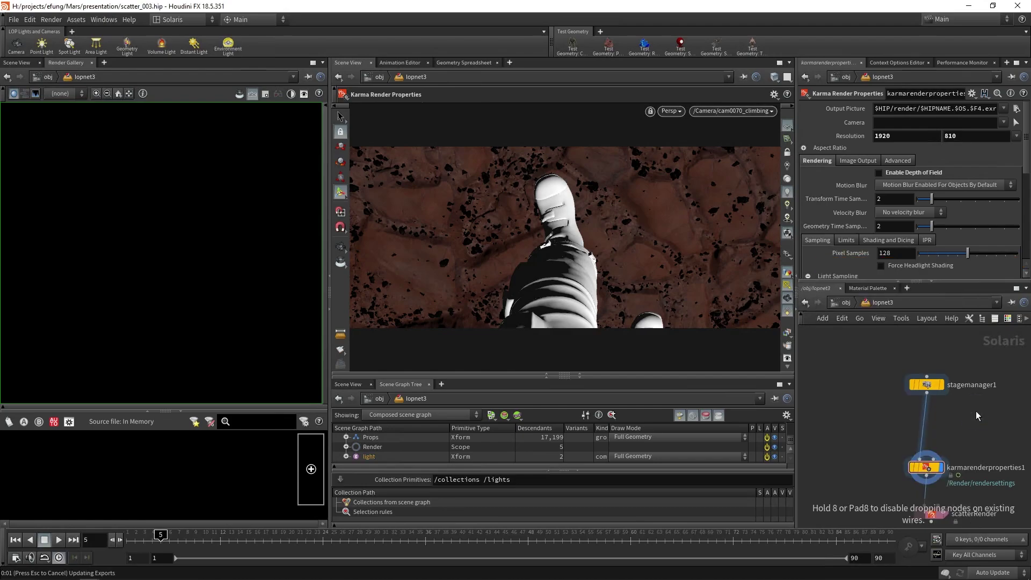
pyautogui.click(922, 423)
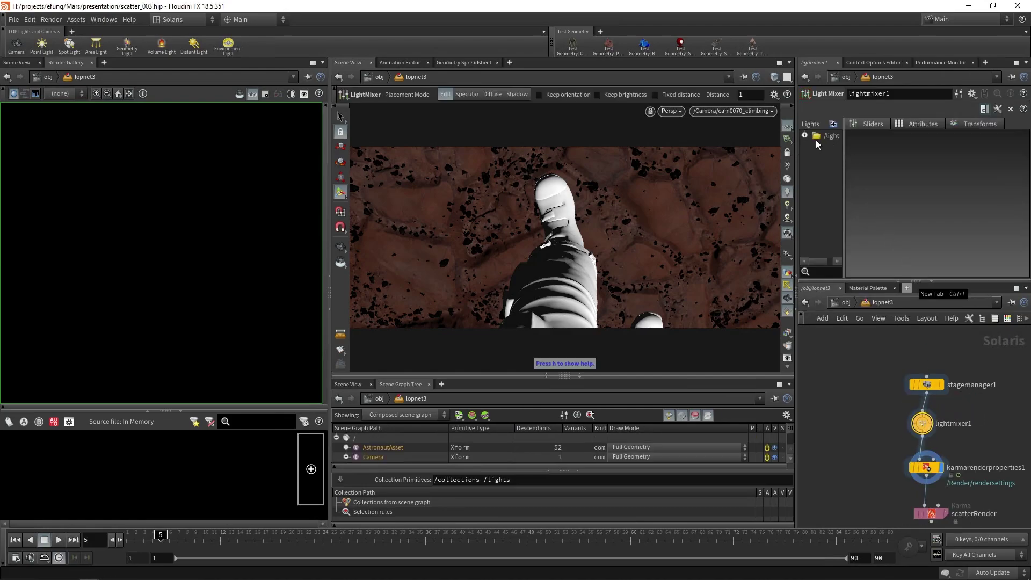
pyautogui.click(805, 136)
pyautogui.moveTo(832, 157); pyautogui.dragTo(882, 159)
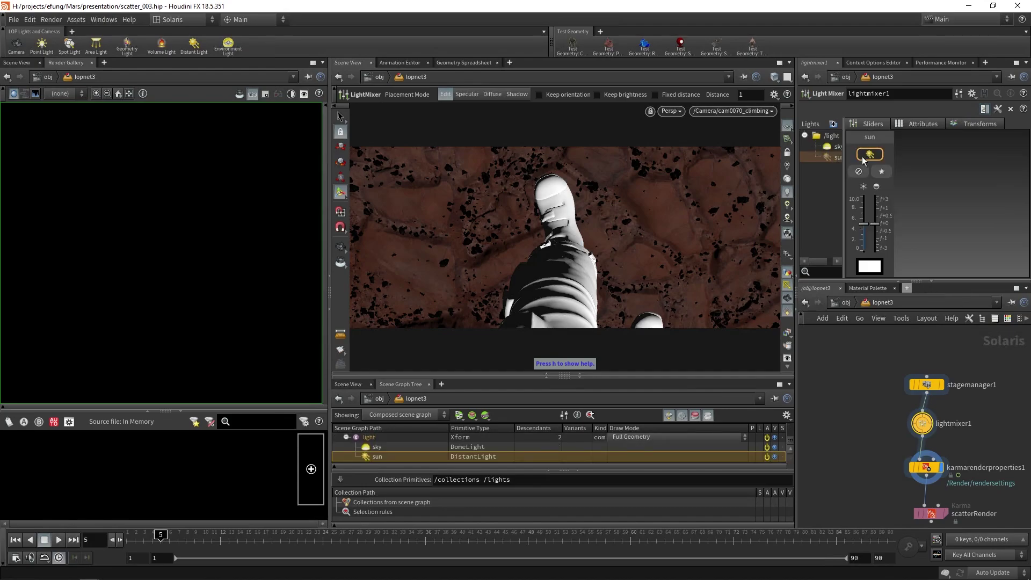
# - Render the viewport with Karma (Beta) and save a snapshot of the original lighting to the render gallery
pyautogui.click(671, 111)
pyautogui.click(684, 162)
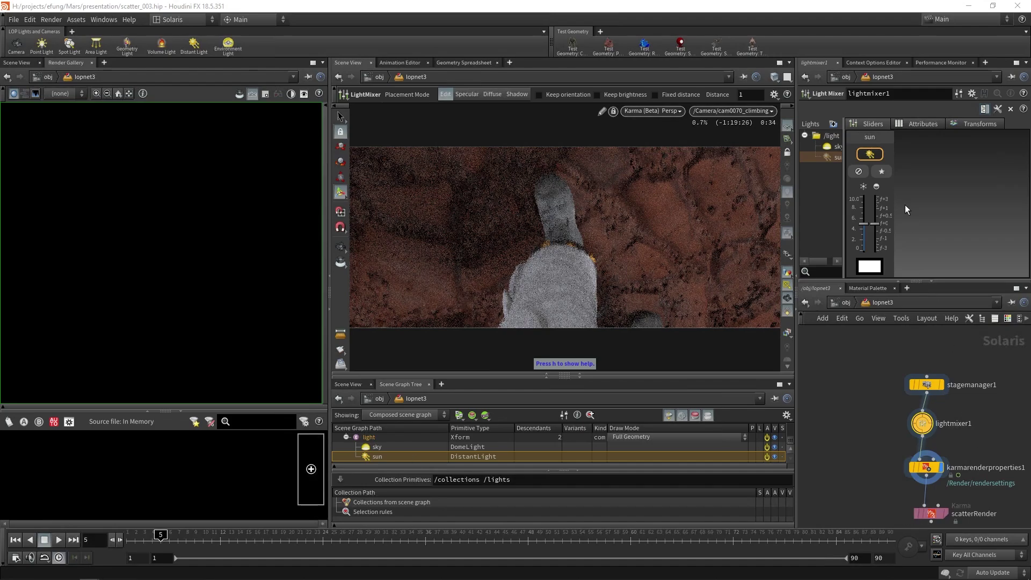
pyautogui.click(311, 469)
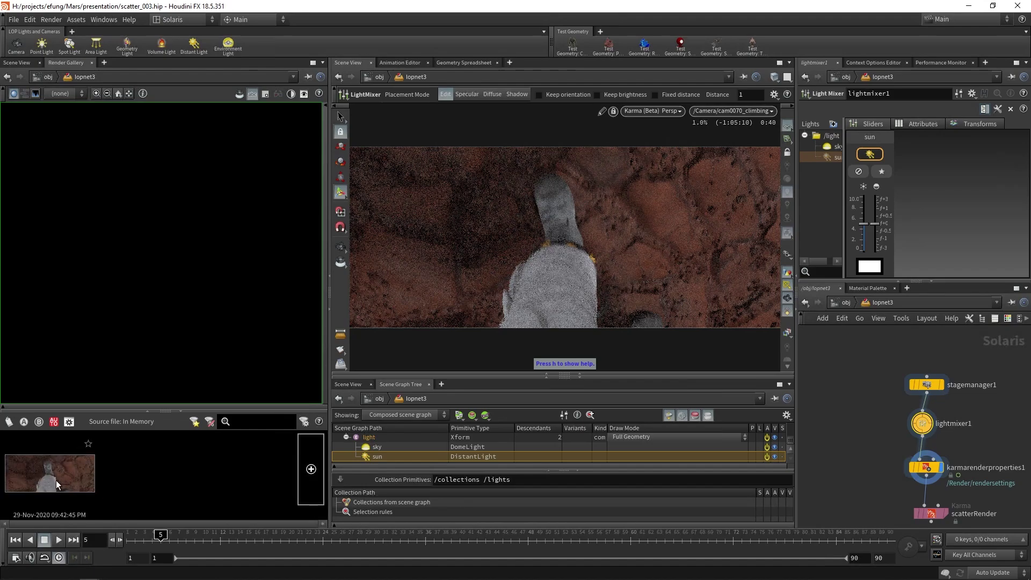
# - Set the sun light's colour to red (FF0000) in the light mixer and capture a snapshot of the render
pyautogui.click(869, 266)
pyautogui.click(834, 218)
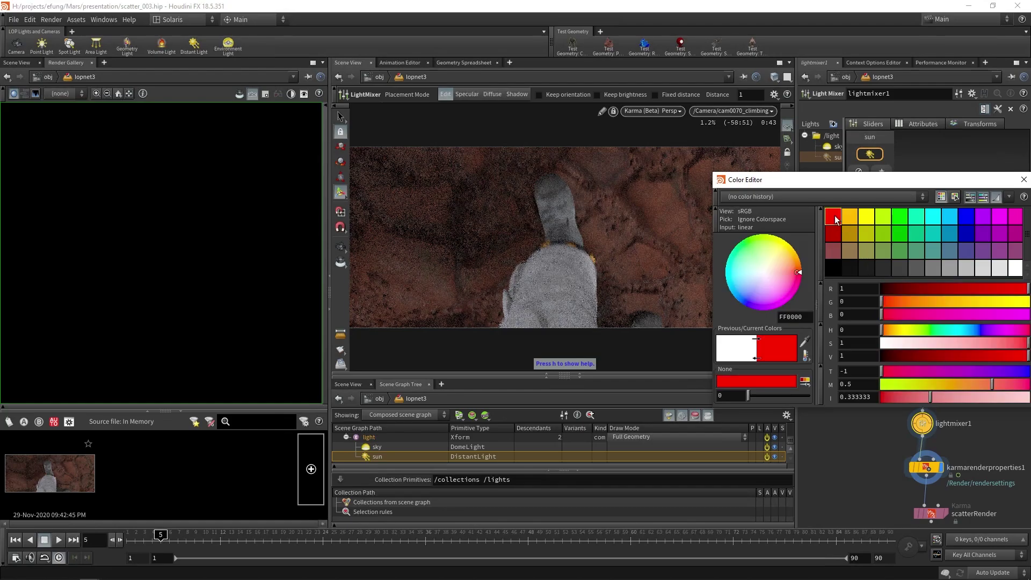
pyautogui.click(1023, 180)
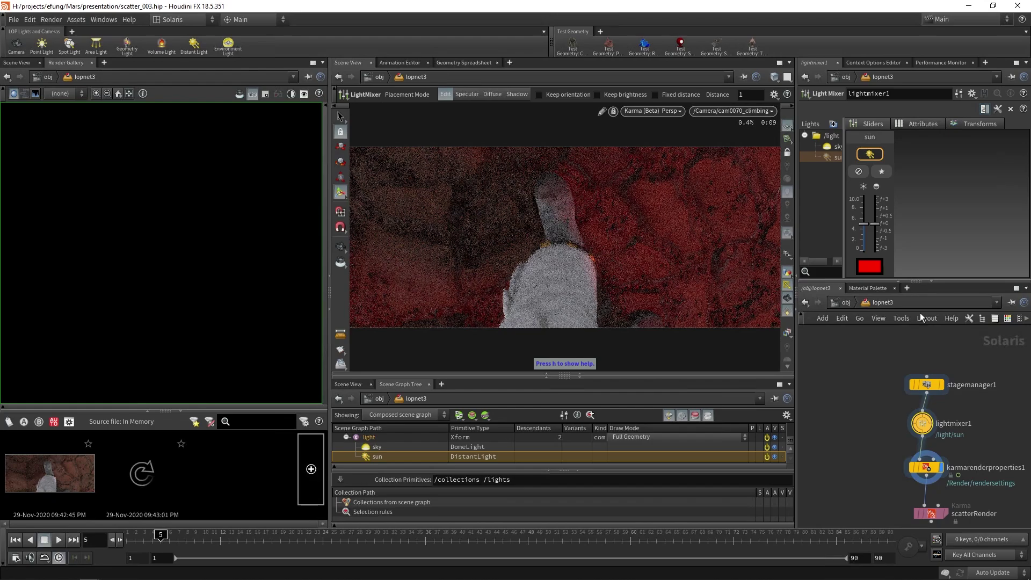
# - Change the sun light's colour to yellow and capture a third snapshot in the render gallery
pyautogui.click(878, 267)
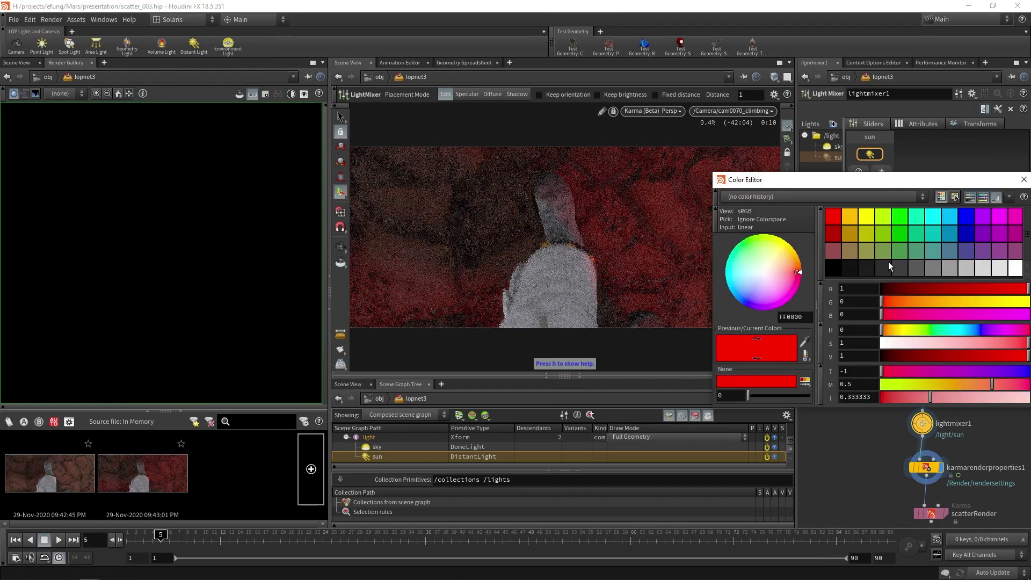
pyautogui.click(865, 217)
pyautogui.click(1023, 180)
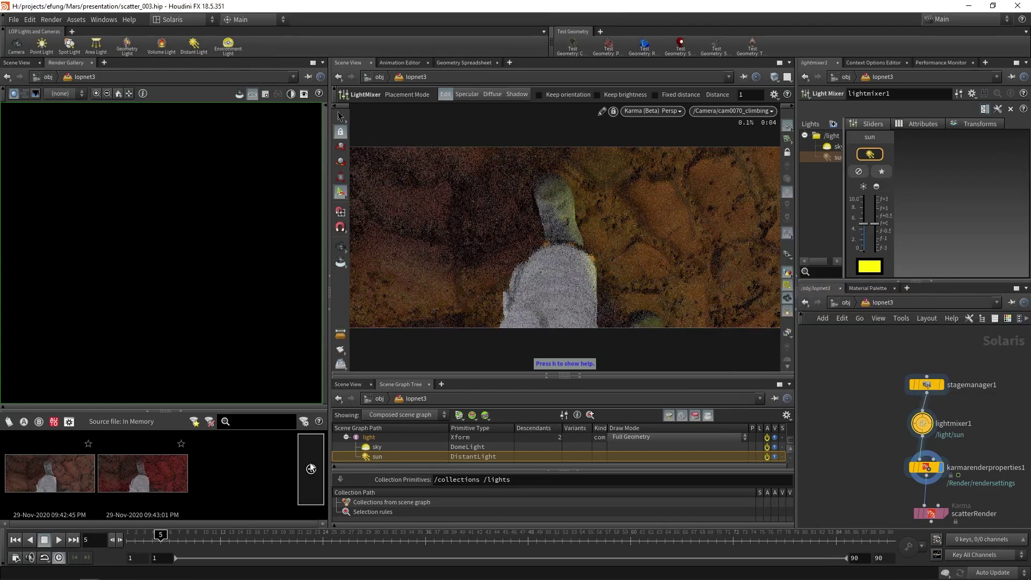
# - Return the viewport to Houdini GL and compare the original, red and yellow snapshots in the render gallery
pyautogui.click(657, 111)
pyautogui.click(666, 149)
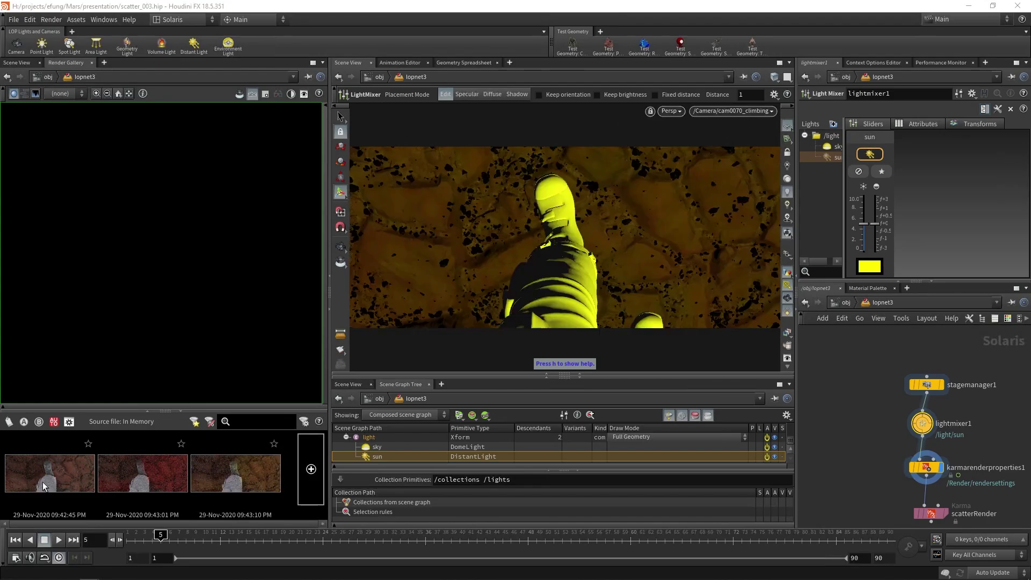
pyautogui.click(66, 482)
pyautogui.click(125, 479)
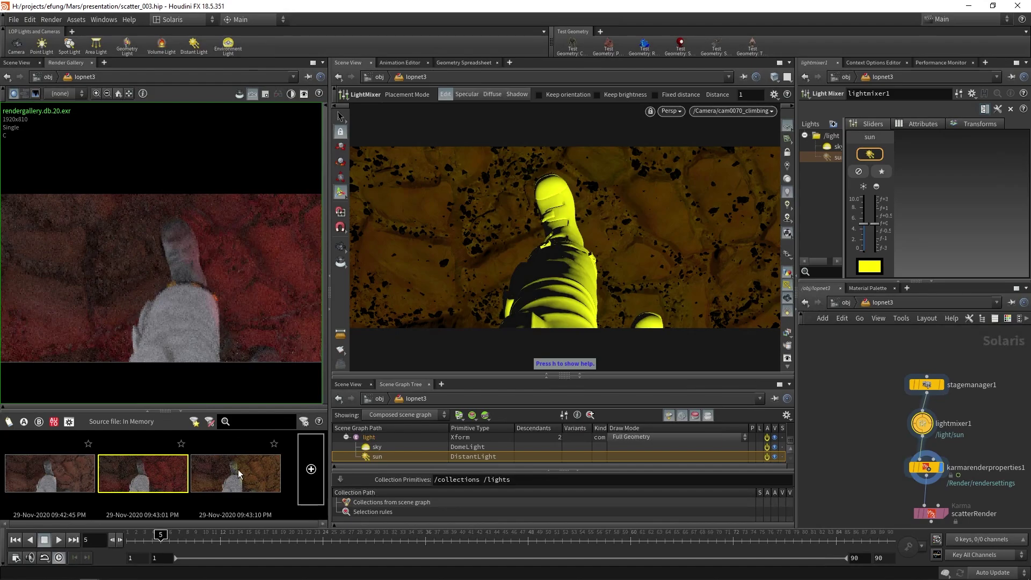
pyautogui.click(195, 465)
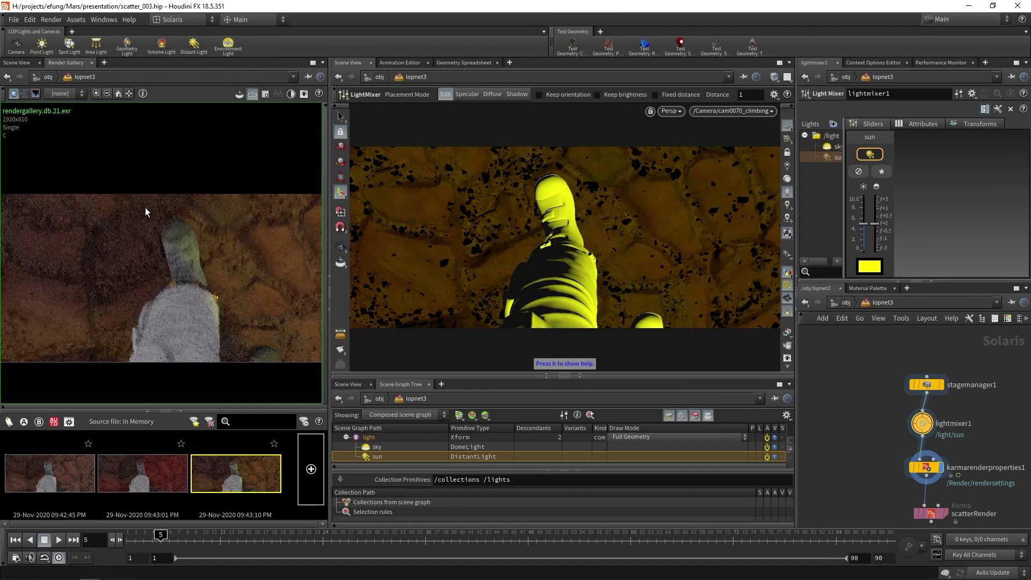
pyautogui.click(139, 483)
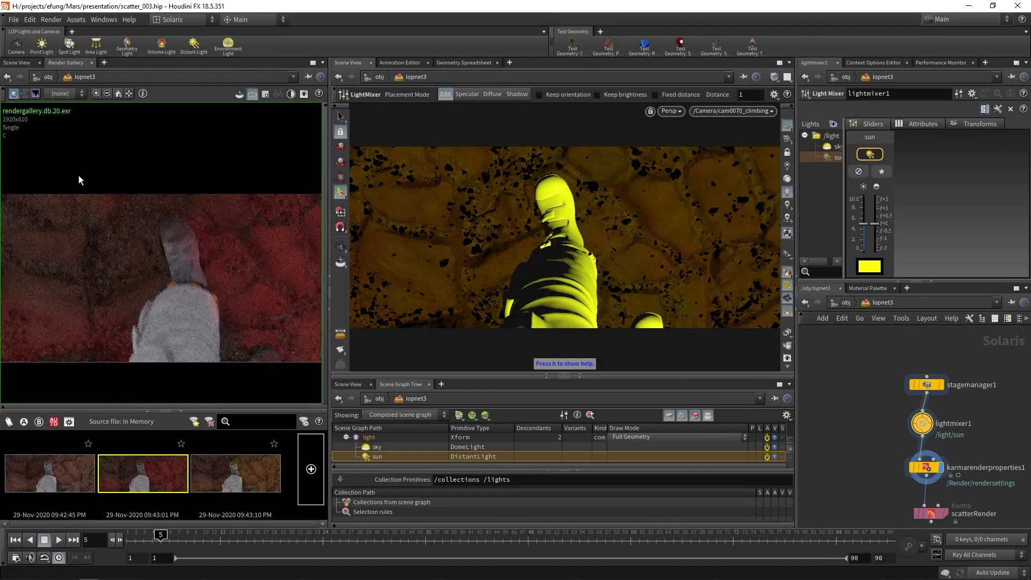
# - Revert the network to the red-light snapshot and select lightmixer1 to check the restored sun colour
pyautogui.rightClick(173, 470)
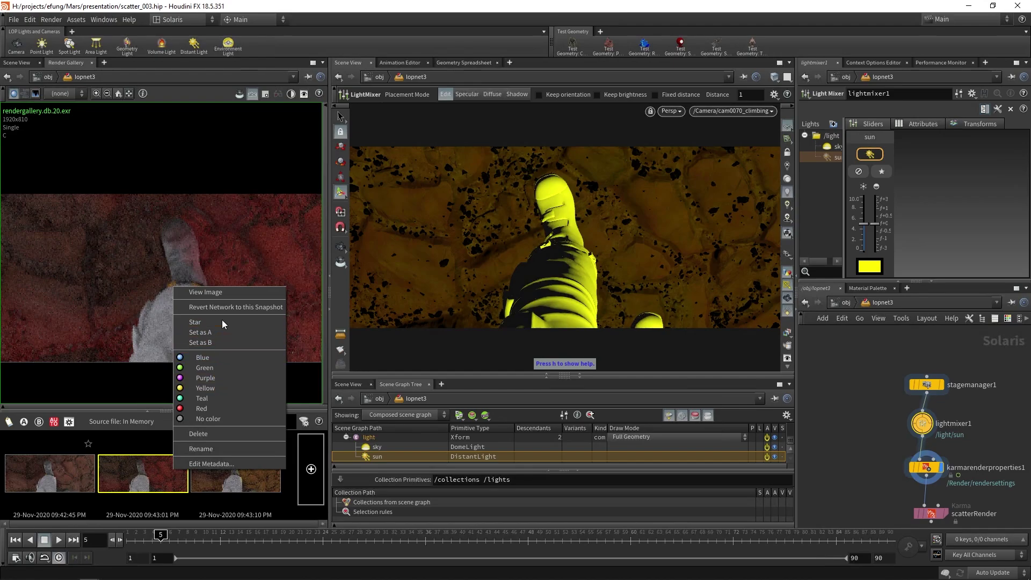
pyautogui.click(250, 307)
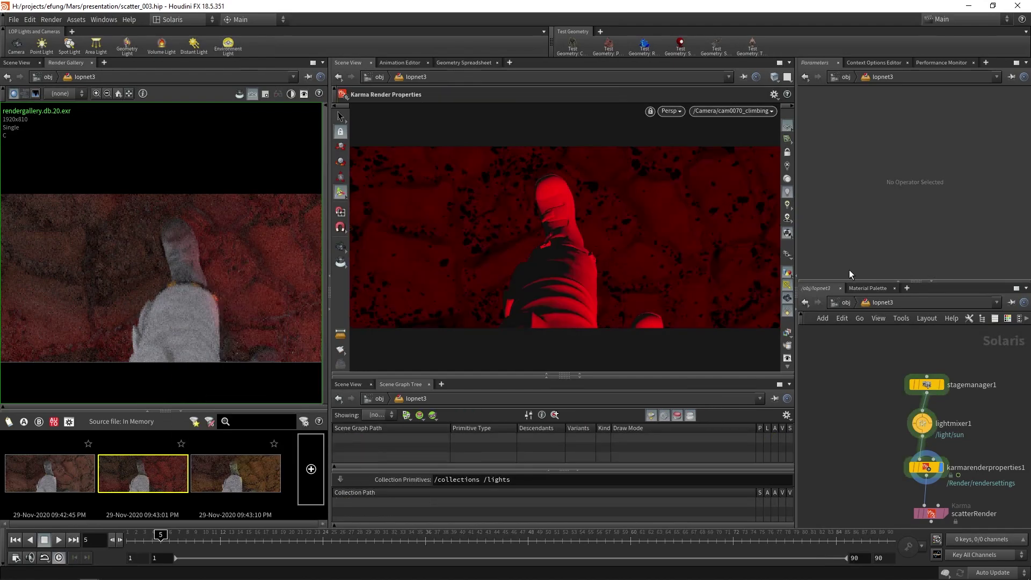
pyautogui.click(922, 423)
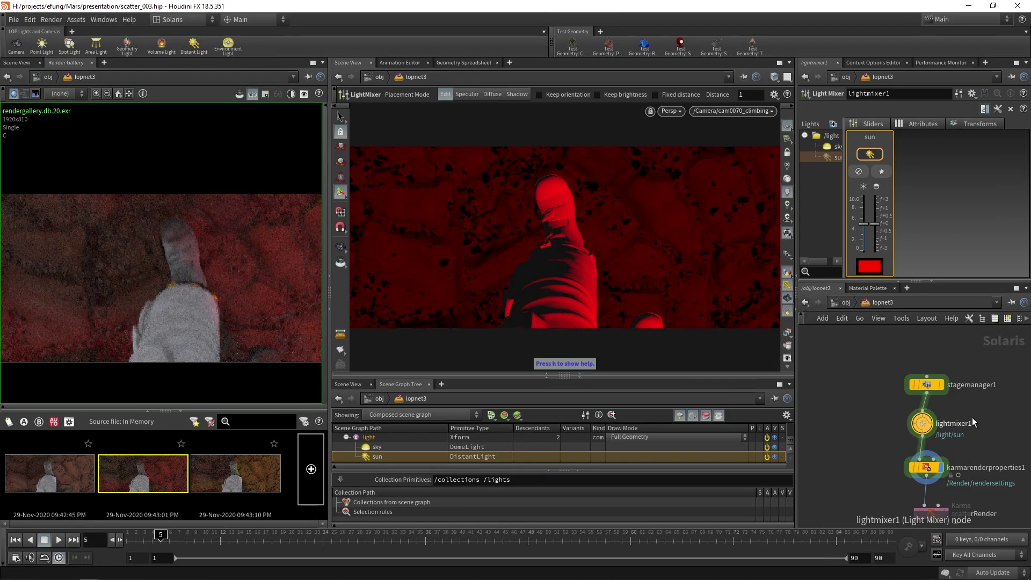
# - Select the scatterRender Karma node to review its output picture, camera and resolution settings
pyautogui.moveTo(985, 463); pyautogui.dragTo(982, 447, button='middle')
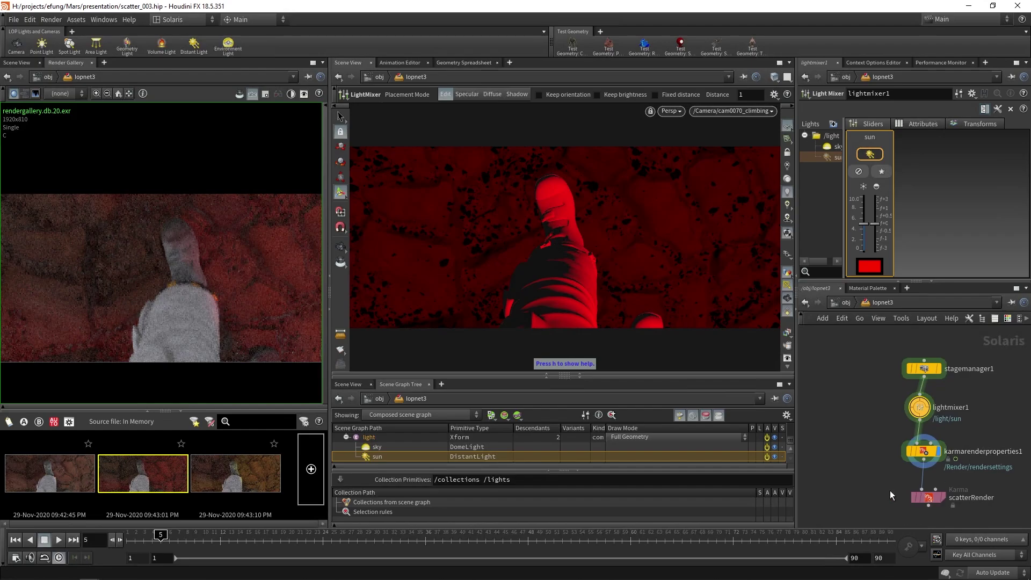
pyautogui.click(929, 497)
pyautogui.moveTo(1002, 502); pyautogui.dragTo(974, 479, button='middle')
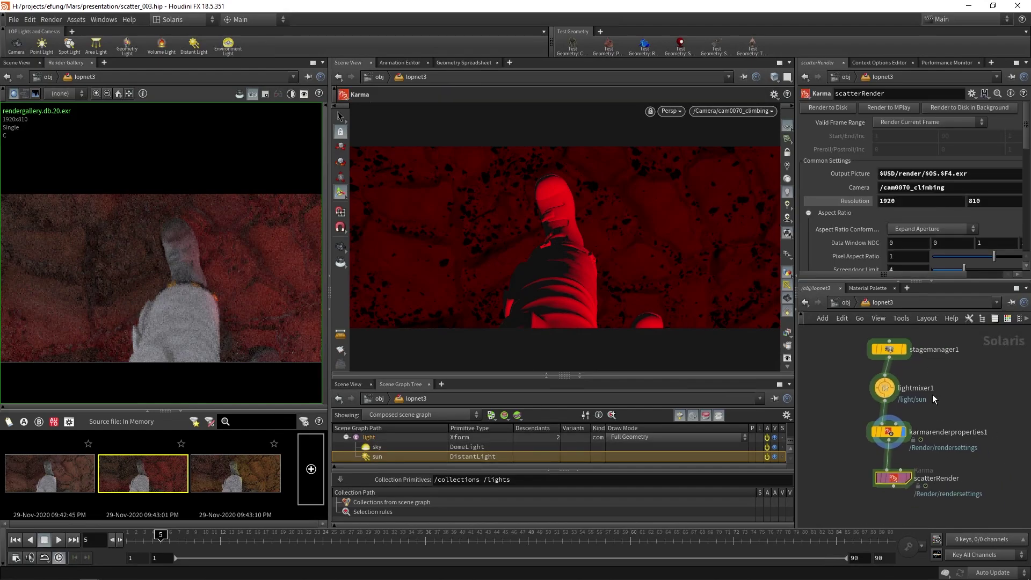